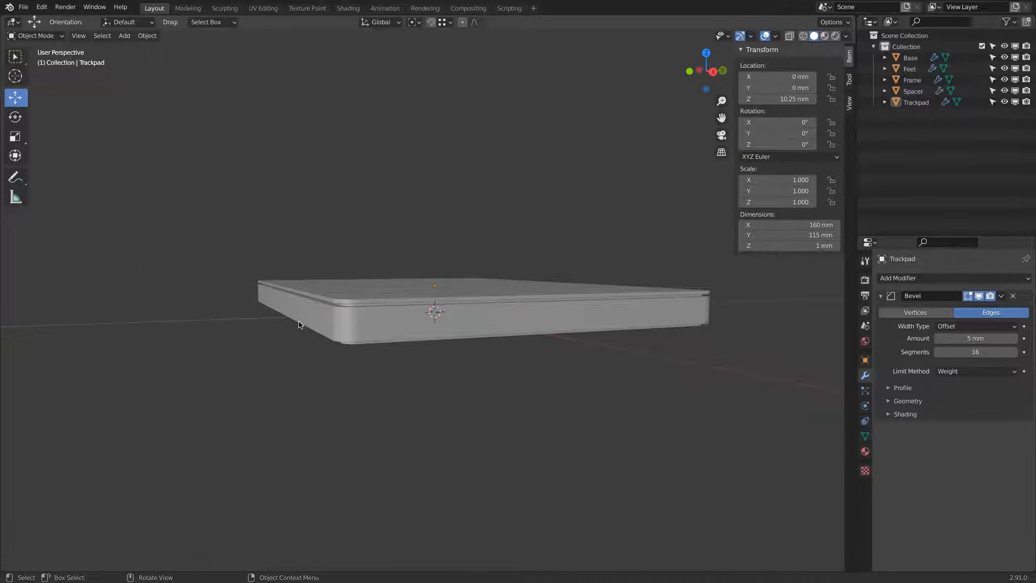
Select the Frame object and open it in Edit Mode with face selection.
{"action": "left_click", "coordinate": [328, 299]}
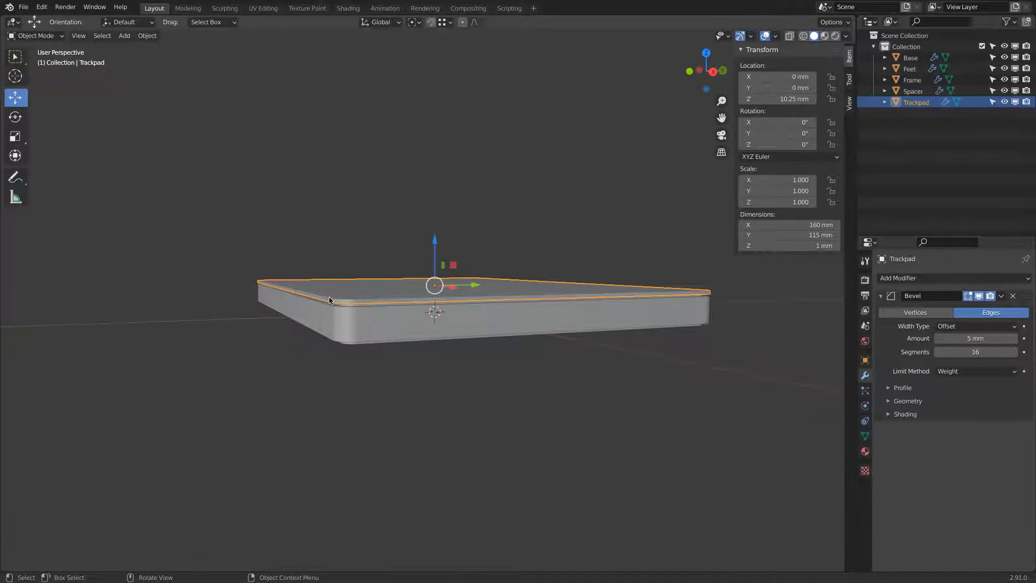
{"action": "middle_click_drag", "start_coordinate": [450, 334], "coordinate": [583, 334]}
{"action": "left_click", "coordinate": [588, 332]}
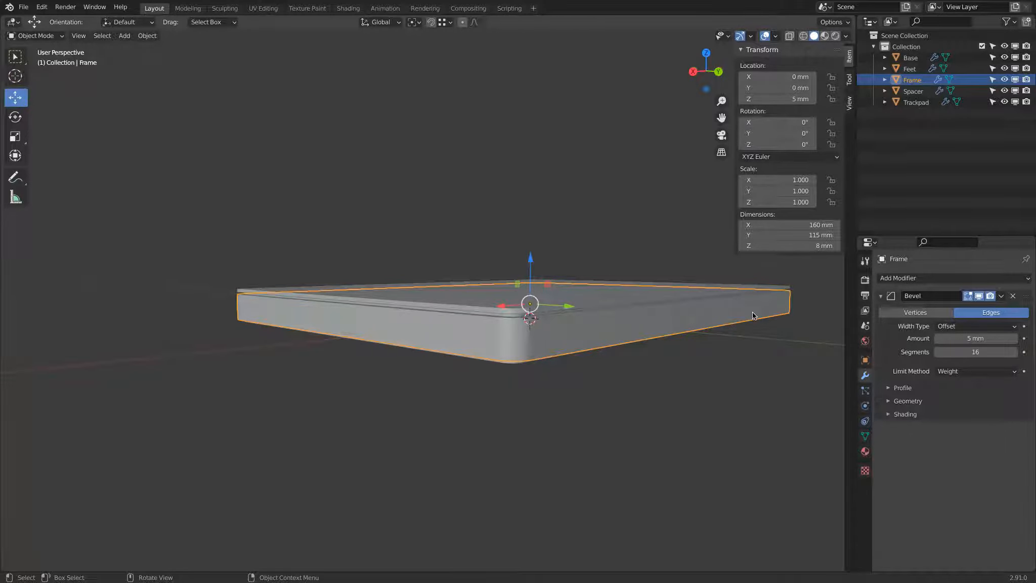
{"action": "middle_click_drag", "start_coordinate": [753, 315], "coordinate": [601, 310]}
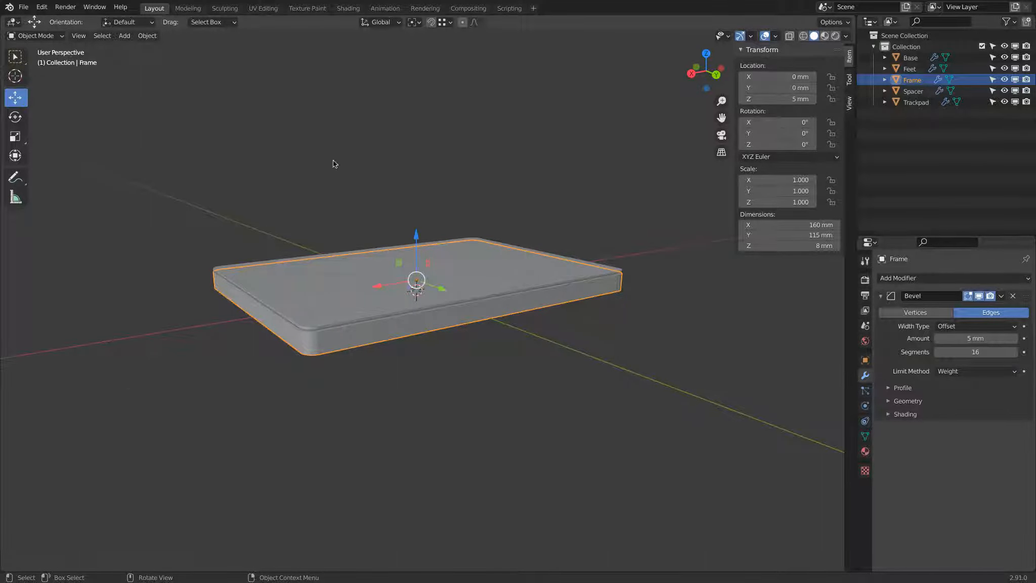
{"action": "left_click", "coordinate": [36, 36]}
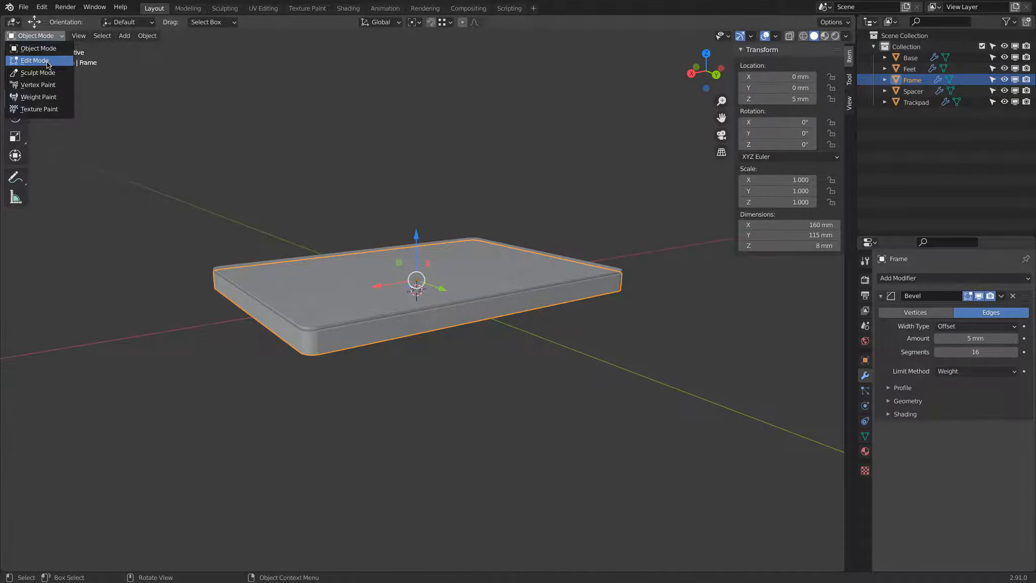
{"action": "left_click", "coordinate": [40, 59]}
{"action": "left_click", "coordinate": [94, 36]}
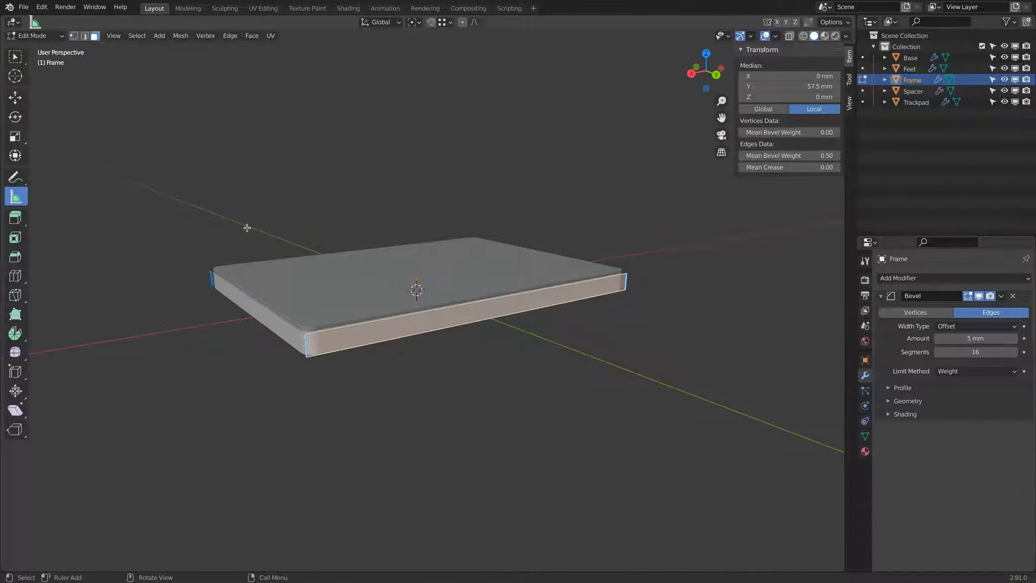
Snap the 3D cursor to the Frame's long +Y side face and return to Object Mode.
{"action": "right_click", "coordinate": [477, 310]}
{"action": "key", "text": "shift+s"}
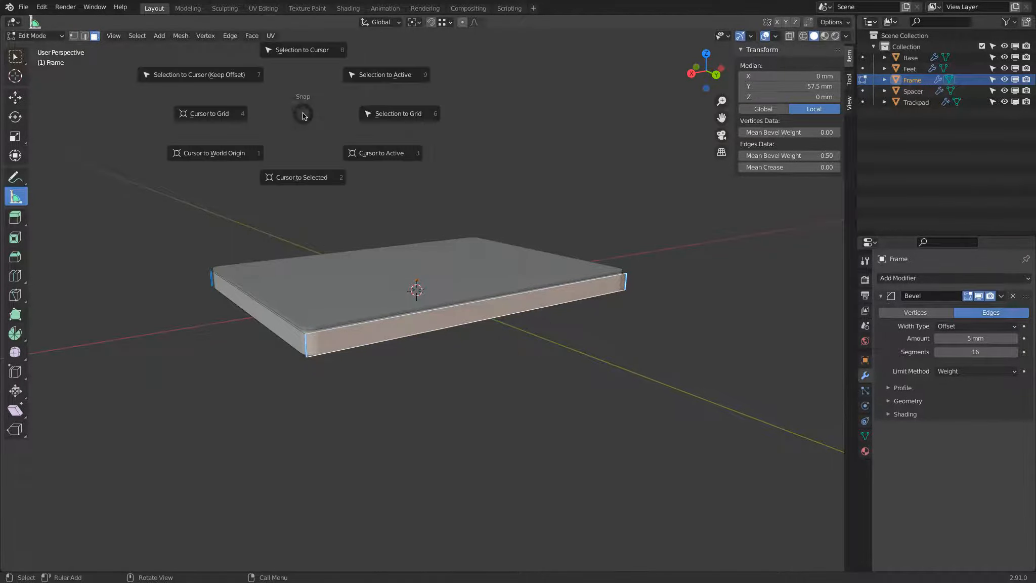
{"action": "left_click", "coordinate": [302, 176]}
{"action": "left_click", "coordinate": [18, 60]}
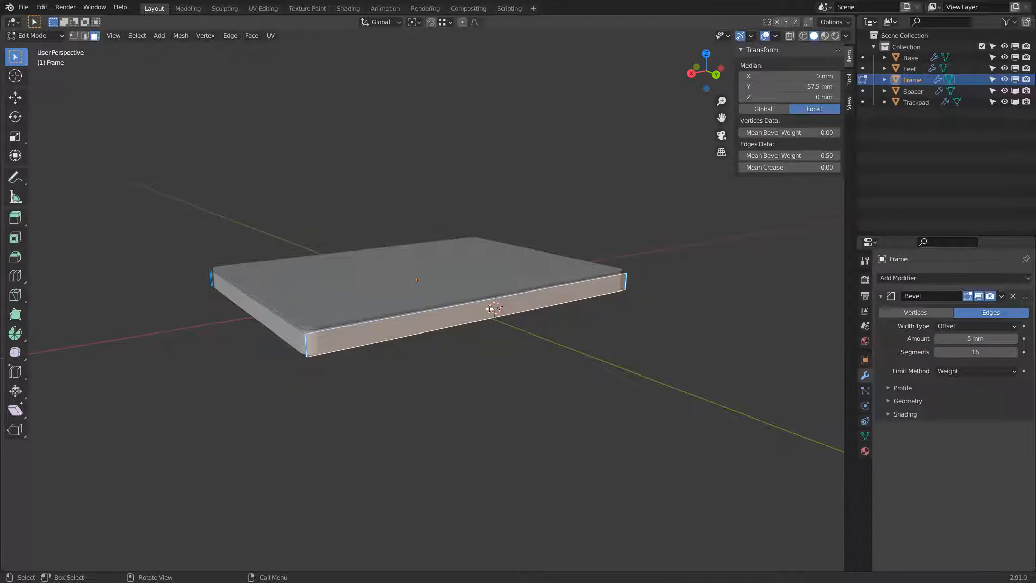
{"action": "left_click", "coordinate": [33, 36]}
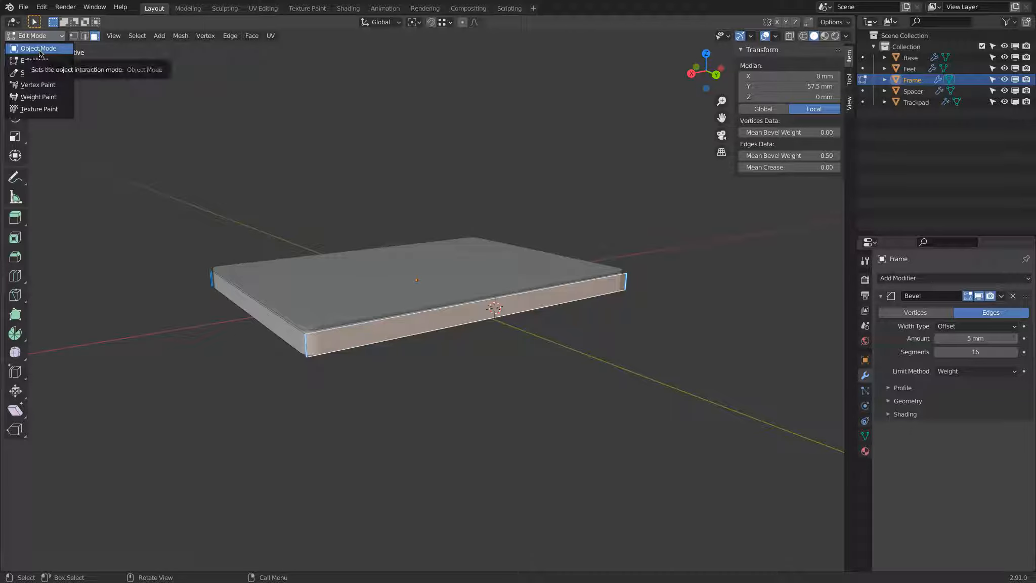
{"action": "left_click", "coordinate": [39, 49]}
Add a plane at the 3D cursor and set its dimensions to 8 mm in X and 2 mm in Y.
{"action": "middle_click_drag", "start_coordinate": [404, 172], "coordinate": [320, 182]}
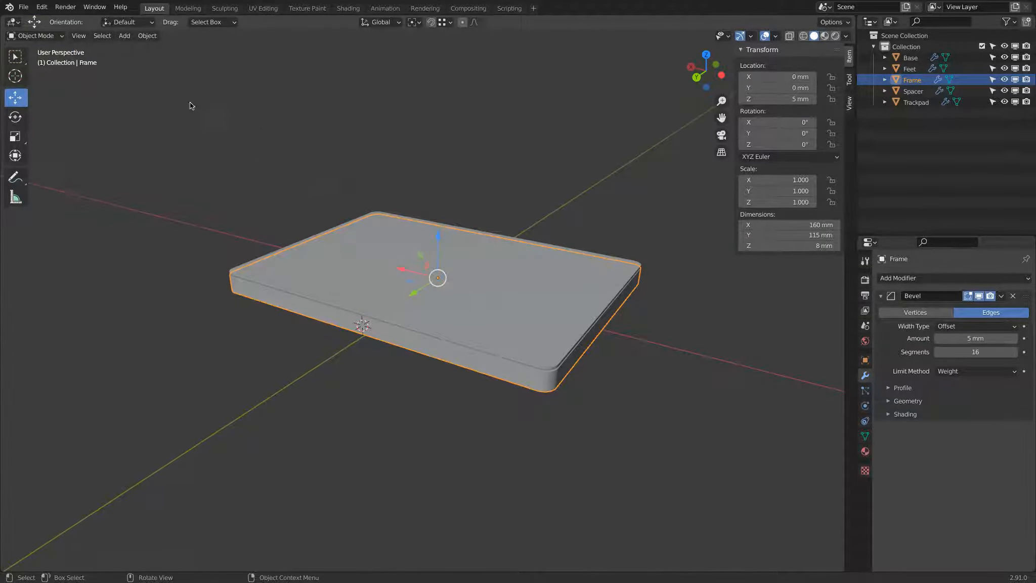
{"action": "left_click", "coordinate": [125, 35]}
{"action": "mouse_move", "coordinate": [130, 46]}
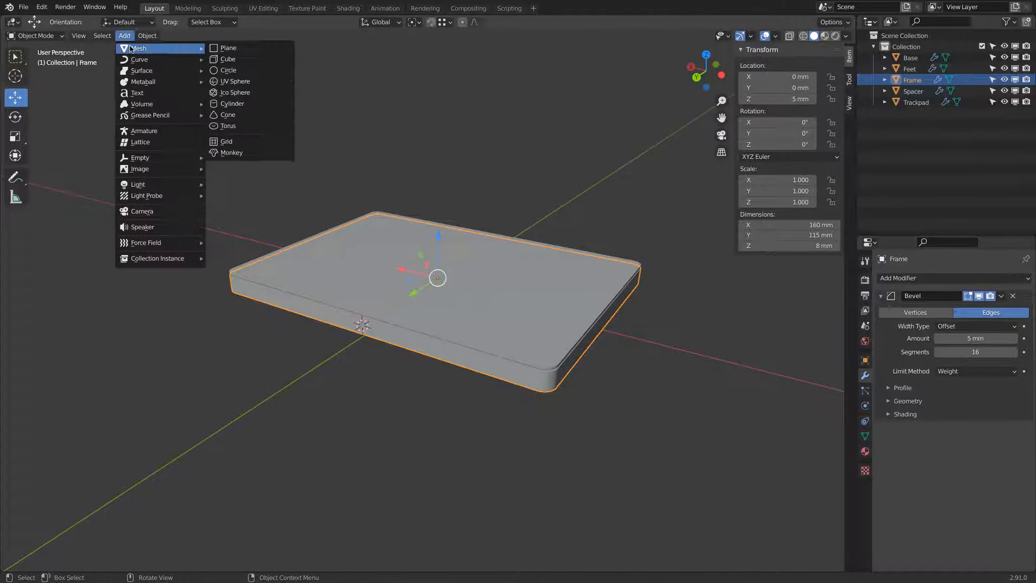
{"action": "left_click", "coordinate": [241, 48]}
{"action": "left_click", "coordinate": [777, 225]}
{"action": "type", "text": "8"}
{"action": "key", "text": "Return"}
{"action": "left_click", "coordinate": [777, 235]}
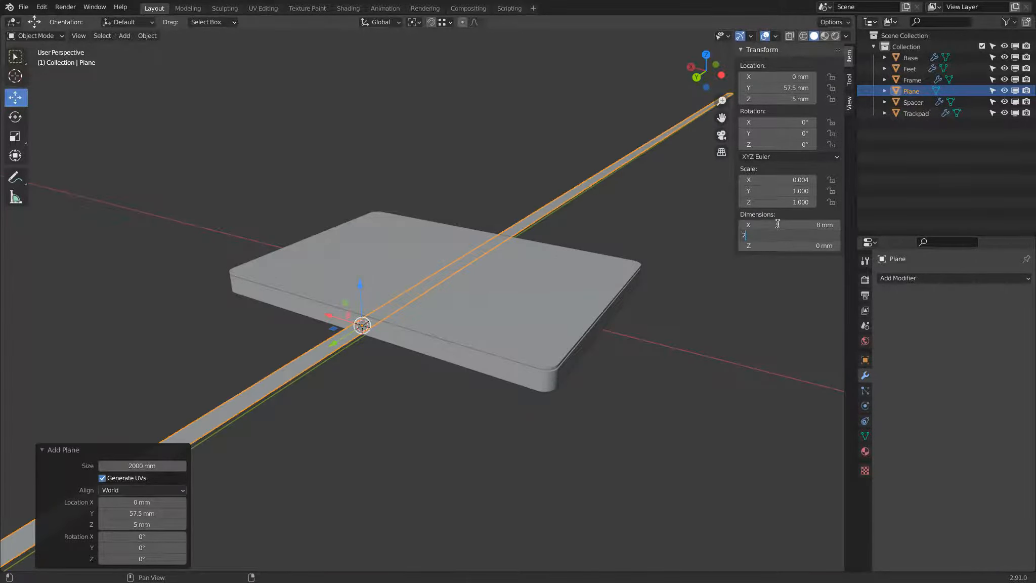
{"action": "type", "text": "2"}
{"action": "key", "text": "Return"}
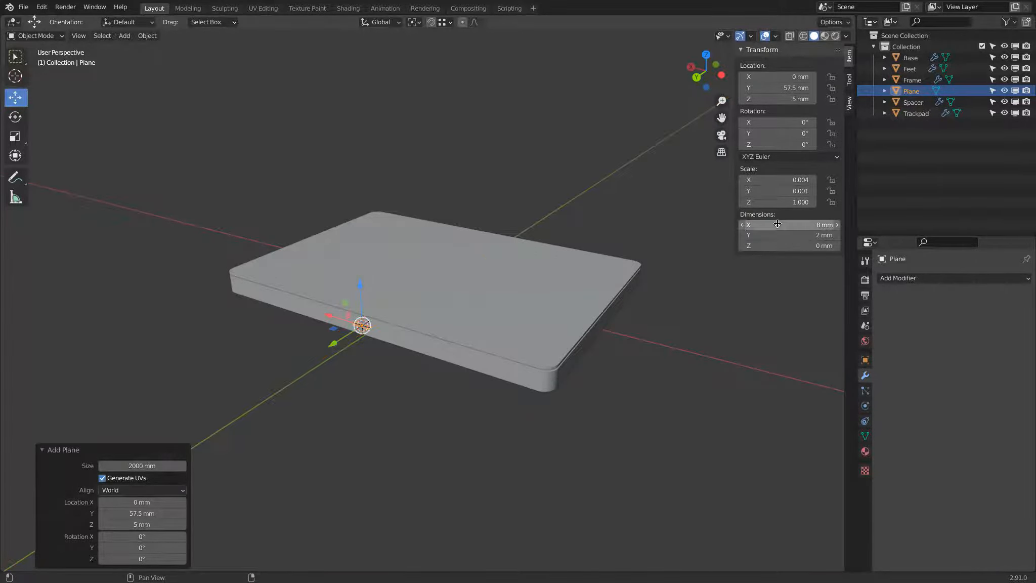
Set the plane's X rotation to 90° so it stands parallel to the frame's side face.
{"action": "left_click", "coordinate": [775, 120]}
{"action": "type", "text": "90"}
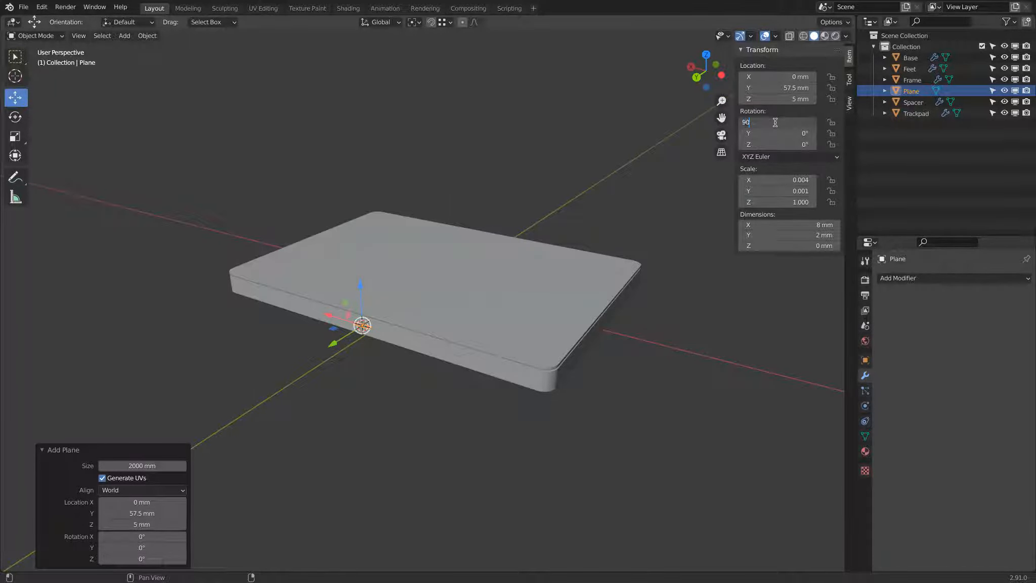
{"action": "key", "text": "Return"}
{"action": "scroll", "coordinate": [342, 334], "scroll_direction": "up", "scroll_amount": 8}
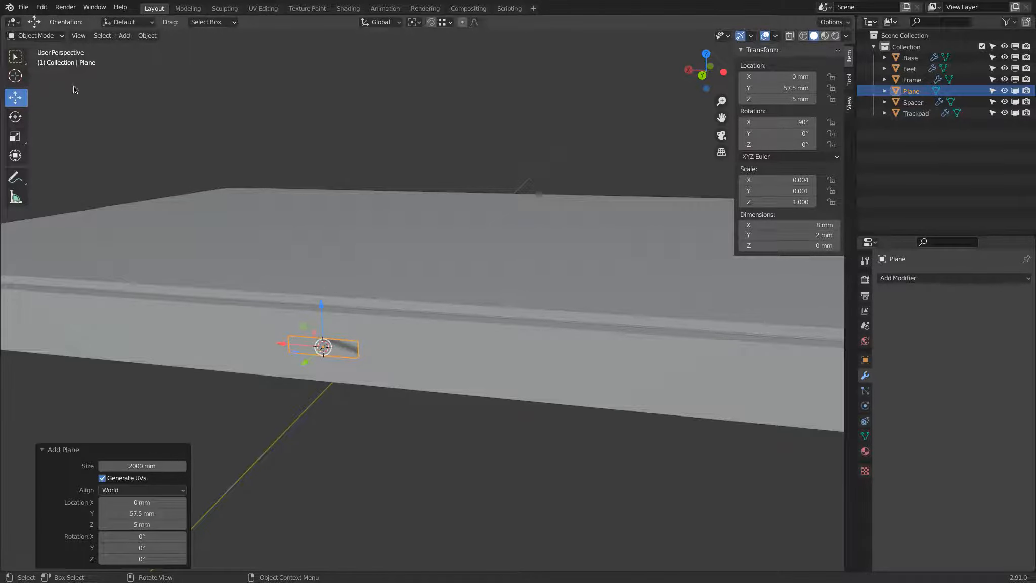
{"action": "left_click", "coordinate": [44, 36]}
Add a circle with a 1 mm radius at the 3D cursor and set its X rotation to 90°.
{"action": "left_click", "coordinate": [124, 35]}
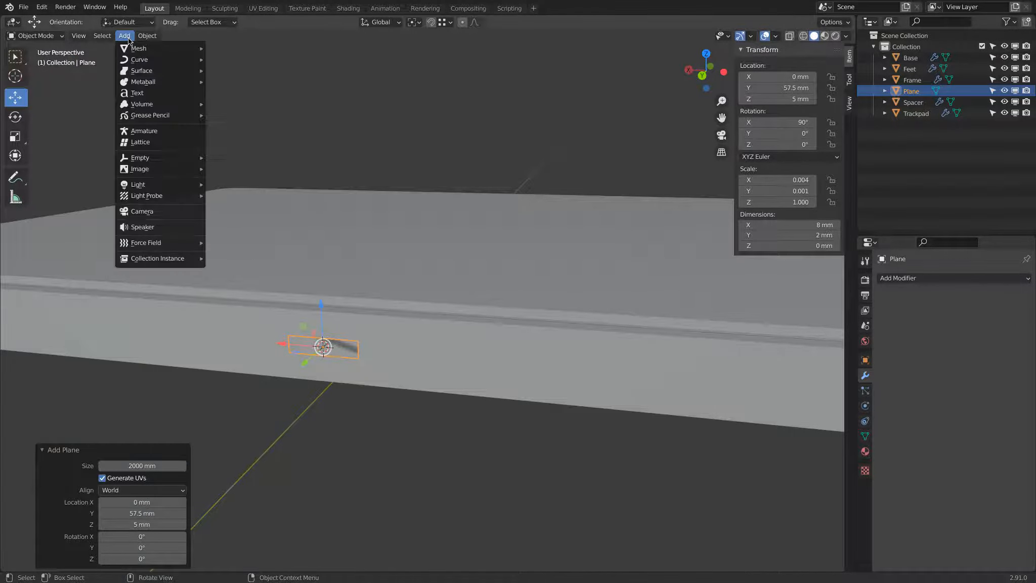
{"action": "mouse_move", "coordinate": [128, 47]}
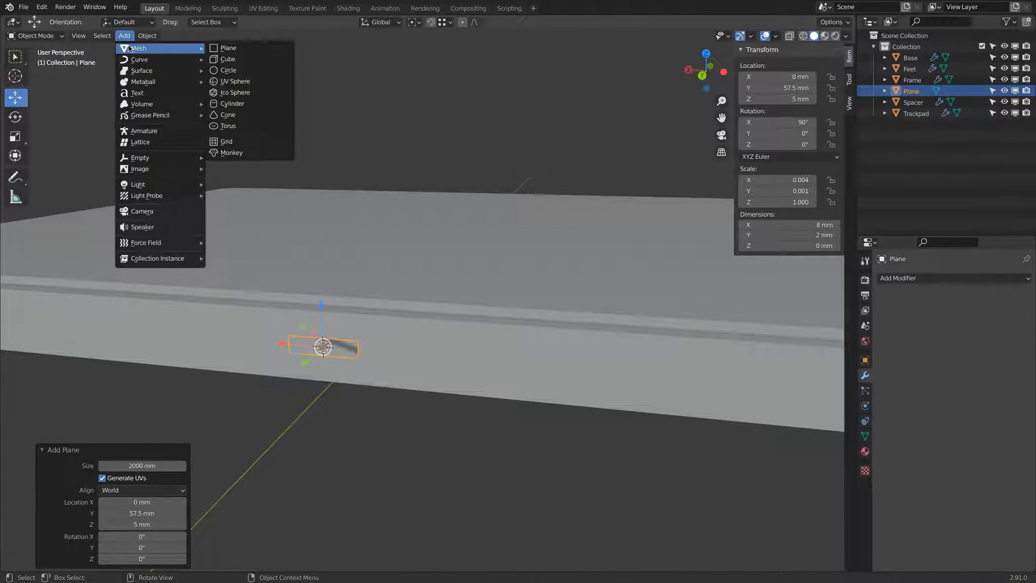
{"action": "left_click", "coordinate": [228, 70]}
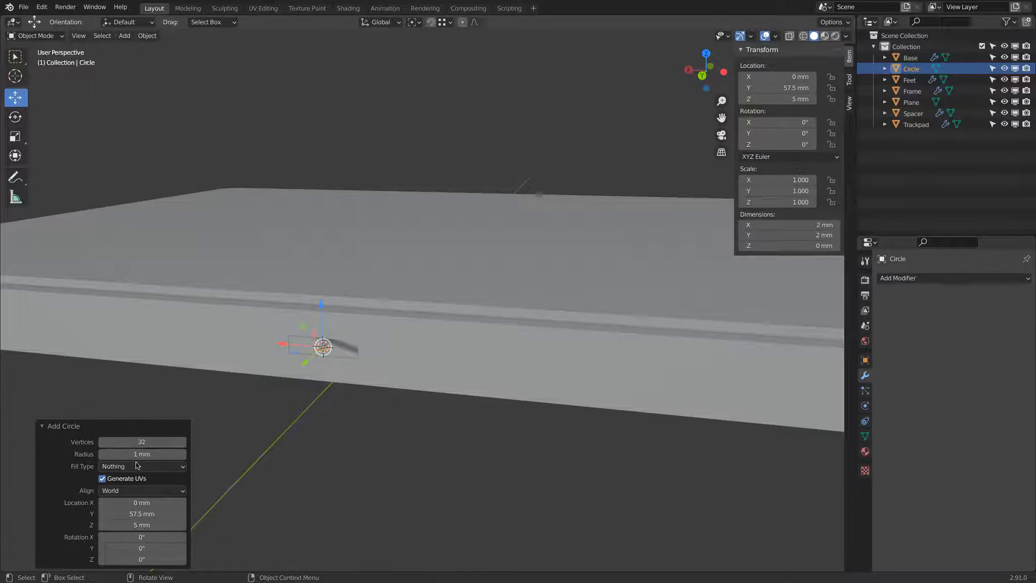
{"action": "left_click", "coordinate": [144, 537]}
{"action": "type", "text": "90"}
{"action": "key", "text": "Return"}
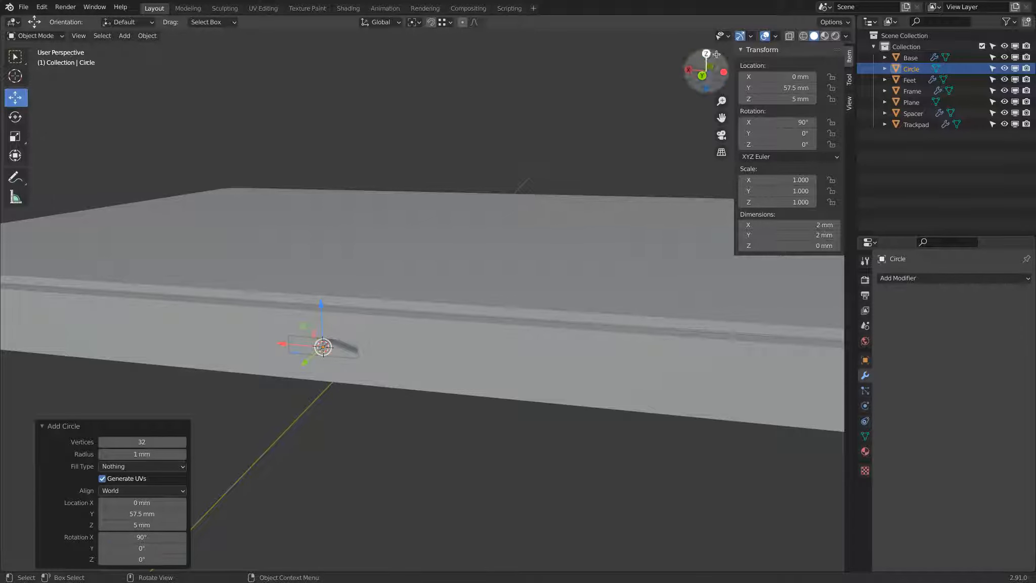
Display the scene in wireframe and open the circle in Edit Mode with vertex selection.
{"action": "left_click", "coordinate": [803, 38]}
{"action": "scroll", "coordinate": [305, 343], "scroll_direction": "up", "scroll_amount": 2}
{"action": "middle_click_drag", "start_coordinate": [309, 345], "coordinate": [420, 294], "text": "shift"}
{"action": "scroll", "coordinate": [419, 291], "scroll_direction": "up", "scroll_amount": 3}
{"action": "middle_click_drag", "start_coordinate": [448, 238], "coordinate": [434, 253], "text": "shift"}
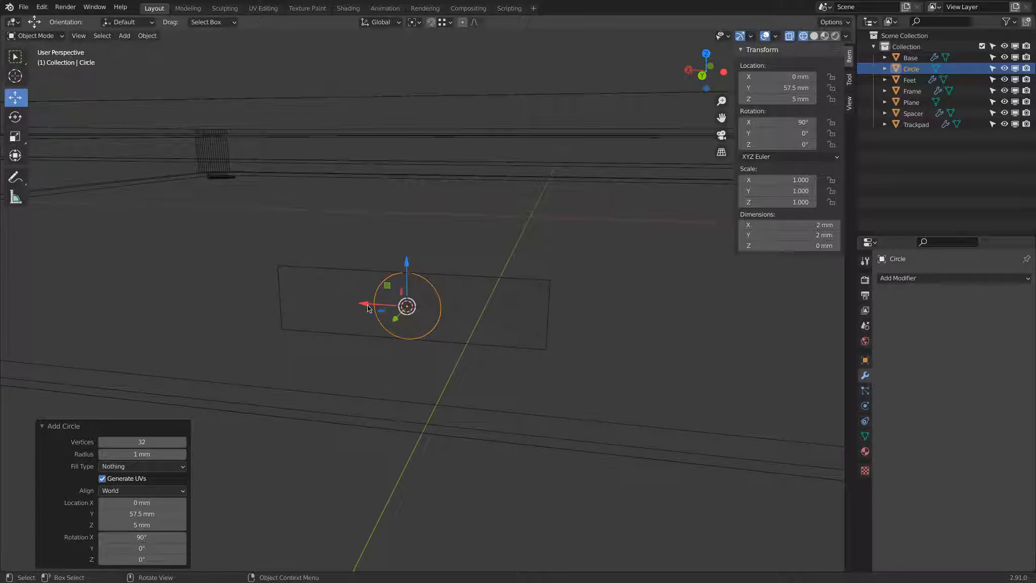
{"action": "left_click", "coordinate": [31, 35]}
{"action": "left_click", "coordinate": [39, 60]}
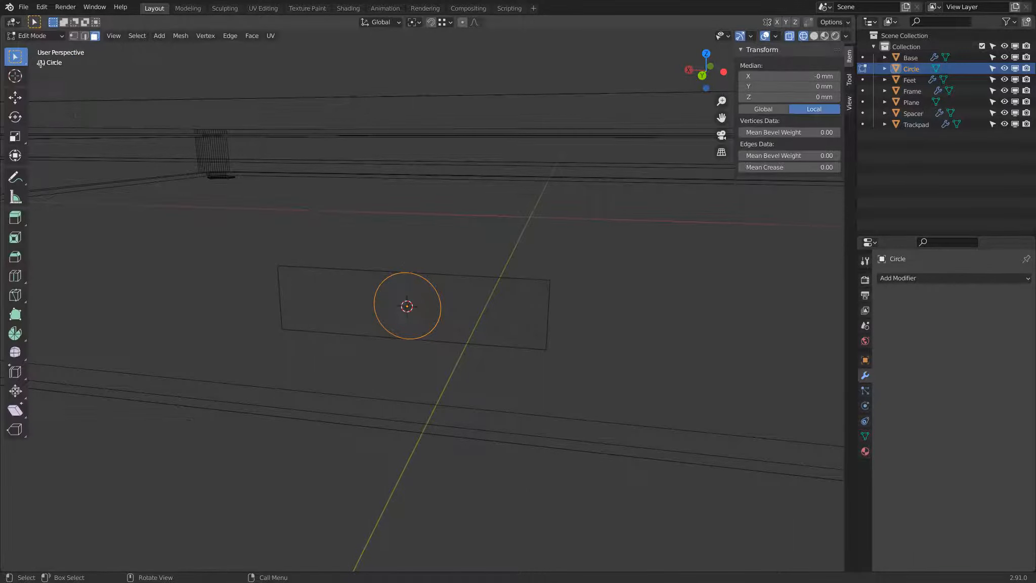
{"action": "left_click", "coordinate": [76, 37]}
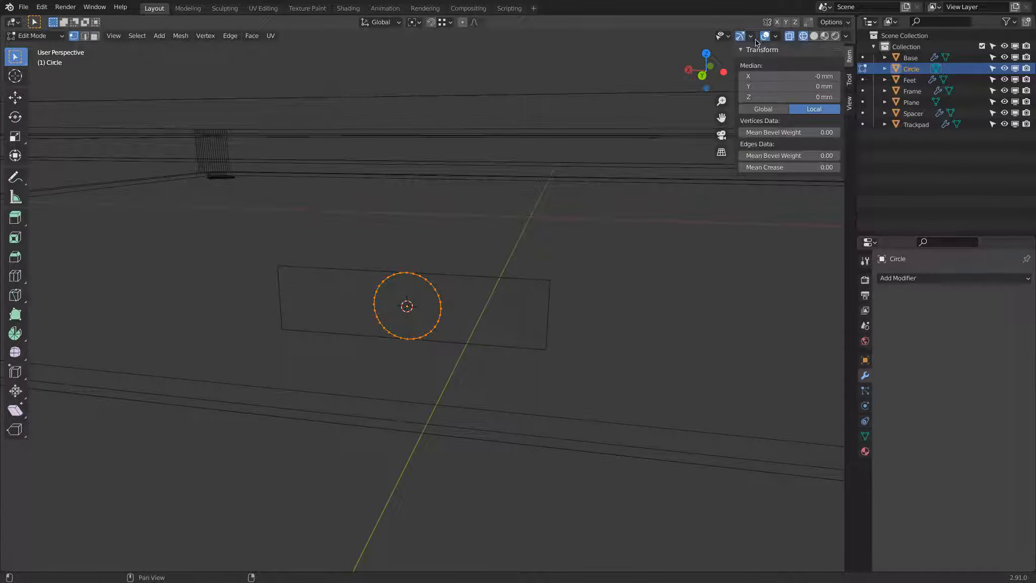
In the back orthographic view, select only the circle's +X half, including its topmost and bottommost vertices.
{"action": "left_click", "coordinate": [702, 76]}
{"action": "scroll", "coordinate": [519, 173], "scroll_direction": "up", "scroll_amount": 3}
{"action": "middle_click_drag", "start_coordinate": [587, 97], "coordinate": [444, 263], "text": "shift"}
{"action": "scroll", "coordinate": [455, 225], "scroll_direction": "up", "scroll_amount": 2}
{"action": "scroll", "coordinate": [445, 223], "scroll_direction": "up", "scroll_amount": 2}
{"action": "scroll", "coordinate": [414, 233], "scroll_direction": "up", "scroll_amount": 3}
{"action": "scroll", "coordinate": [408, 250], "scroll_direction": "up", "scroll_amount": 2}
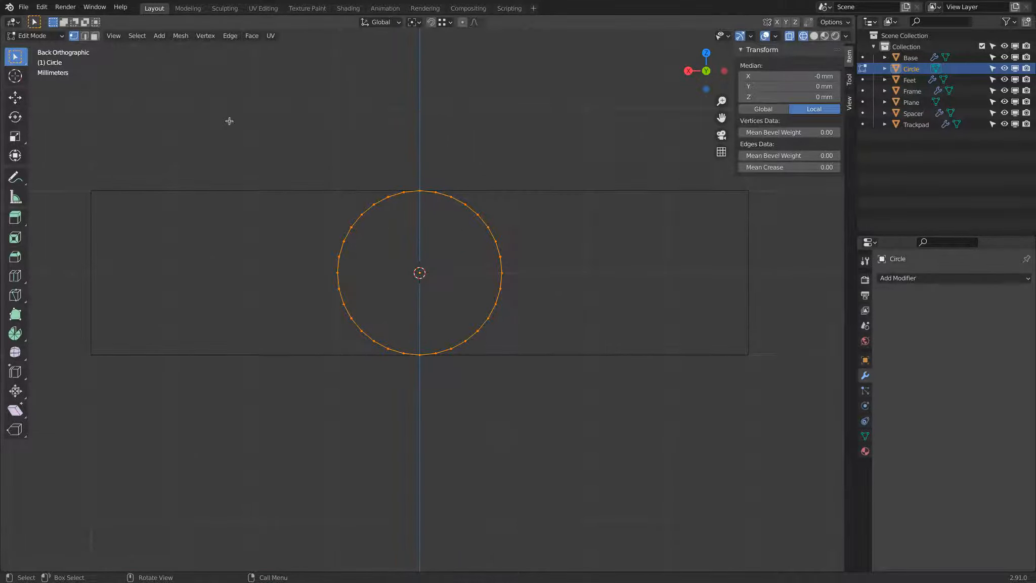
{"action": "left_click", "coordinate": [136, 36]}
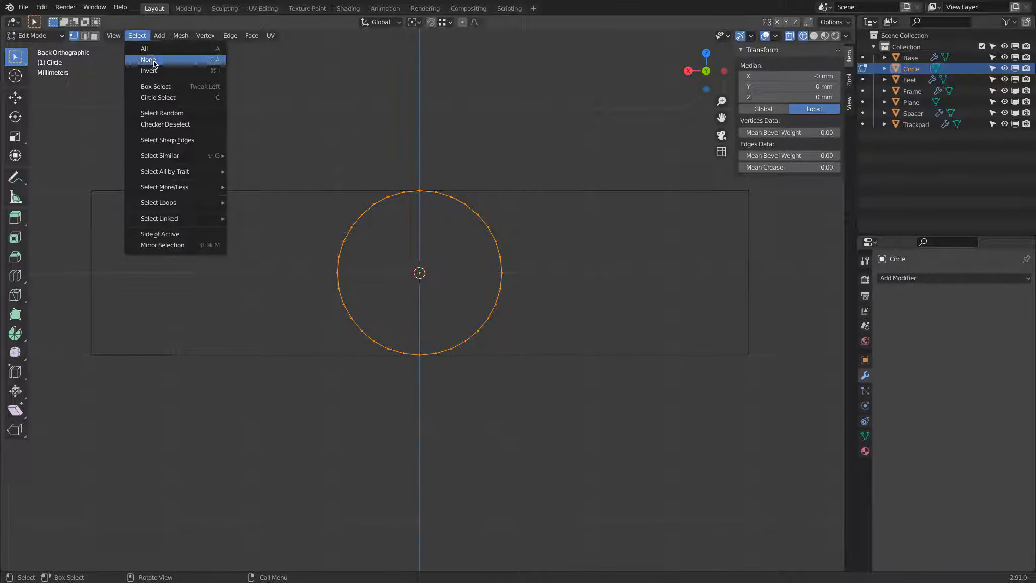
{"action": "left_click", "coordinate": [149, 60]}
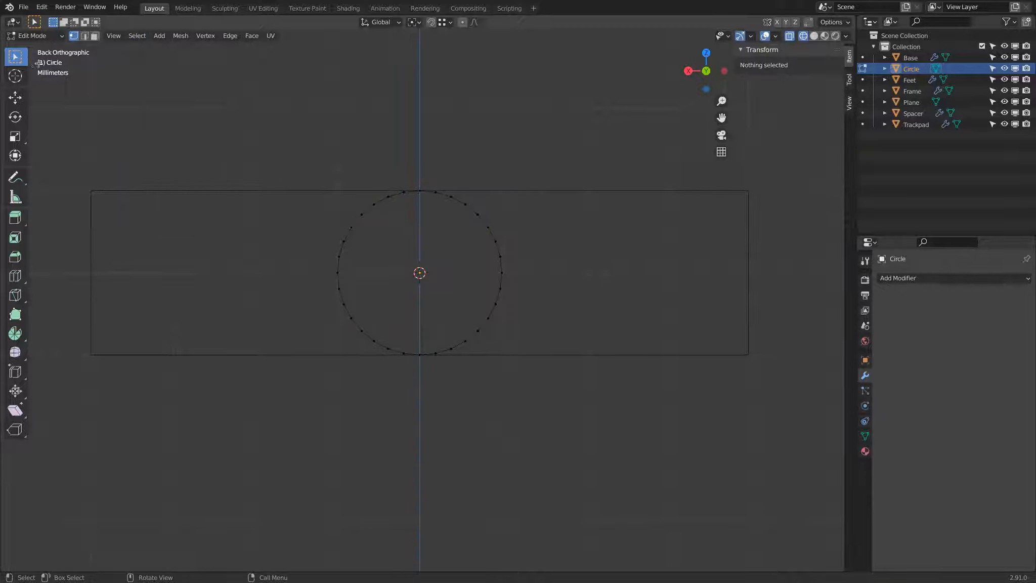
{"action": "left_click_drag", "start_coordinate": [273, 131], "coordinate": [425, 430]}
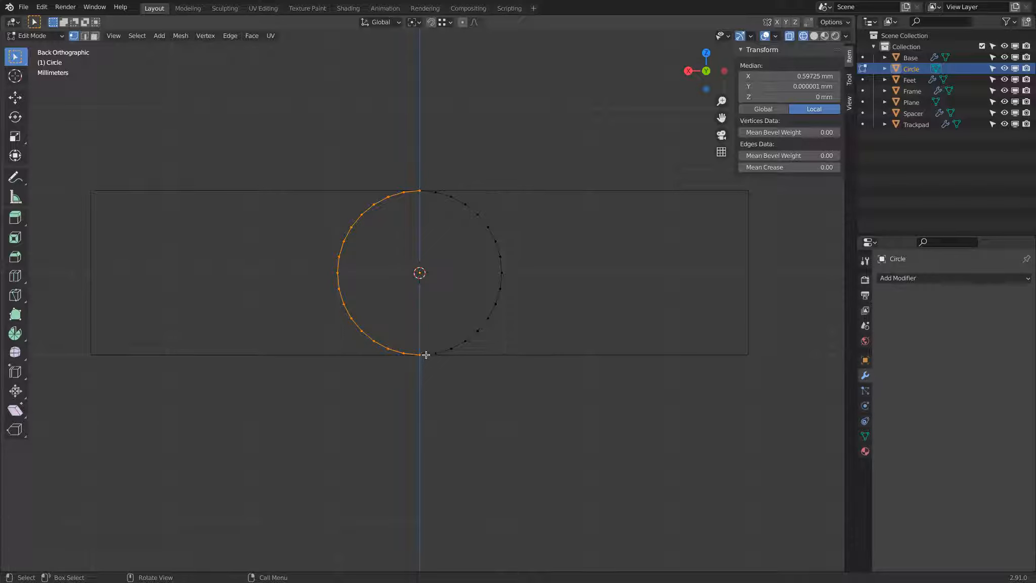
Move the selected half circle along X until its end vertices snap to the plane's +X edge.
{"action": "left_click", "coordinate": [19, 102]}
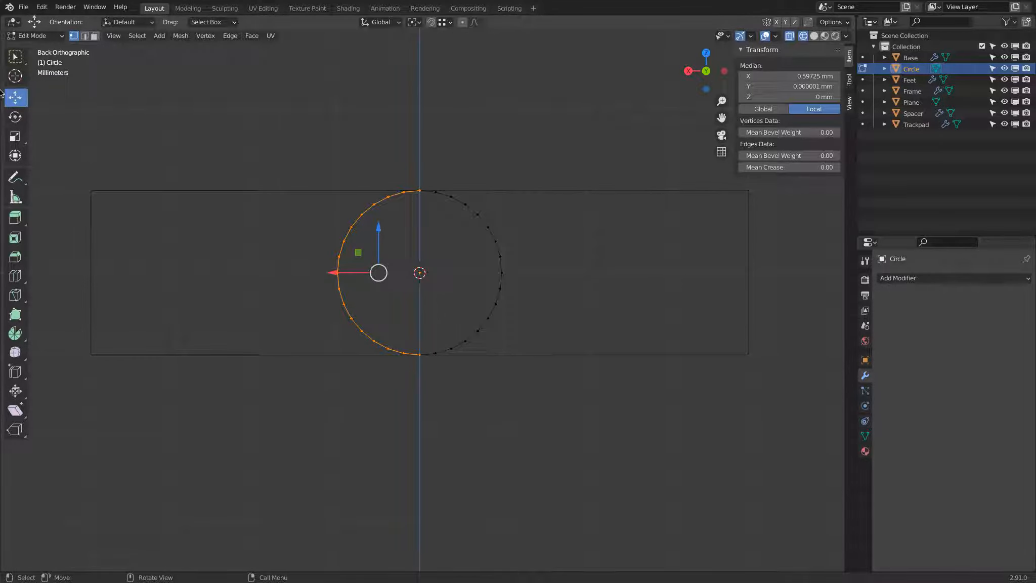
{"action": "left_click_drag", "start_coordinate": [333, 274], "coordinate": [92, 193]}
{"action": "scroll", "coordinate": [78, 252], "scroll_direction": "up", "scroll_amount": 1}
{"action": "middle_click_drag", "start_coordinate": [112, 252], "coordinate": [371, 262], "text": "shift"}
{"action": "scroll", "coordinate": [288, 258], "scroll_direction": "up", "scroll_amount": 1}
{"action": "scroll", "coordinate": [288, 258], "scroll_direction": "up", "scroll_amount": 2}
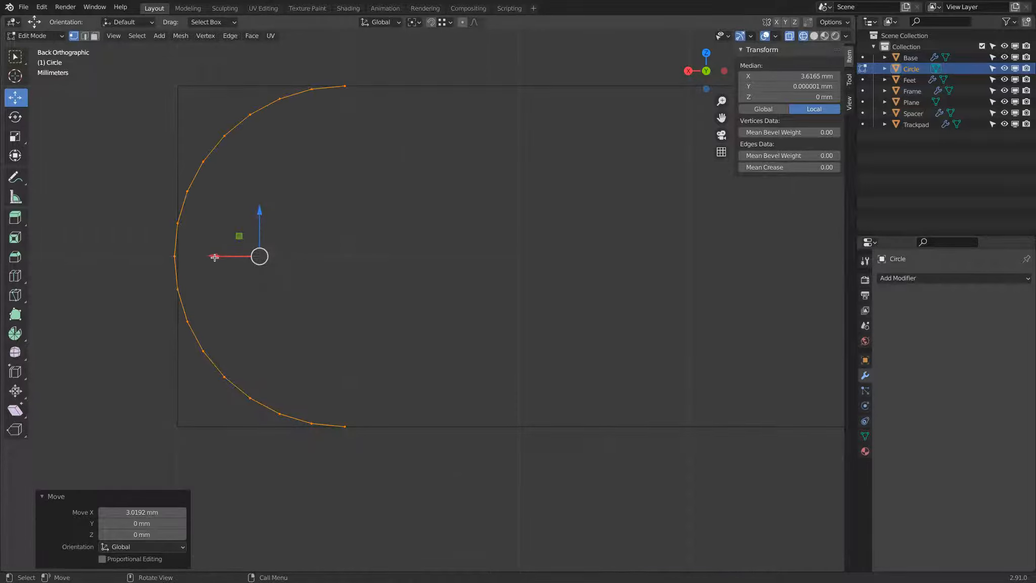
{"action": "left_click_drag", "start_coordinate": [213, 257], "coordinate": [348, 237]}
{"action": "scroll", "coordinate": [348, 237], "scroll_direction": "down", "scroll_amount": 3}
{"action": "scroll", "coordinate": [349, 237], "scroll_direction": "down", "scroll_amount": 1}
{"action": "left_click_drag", "start_coordinate": [365, 280], "coordinate": [349, 225]}
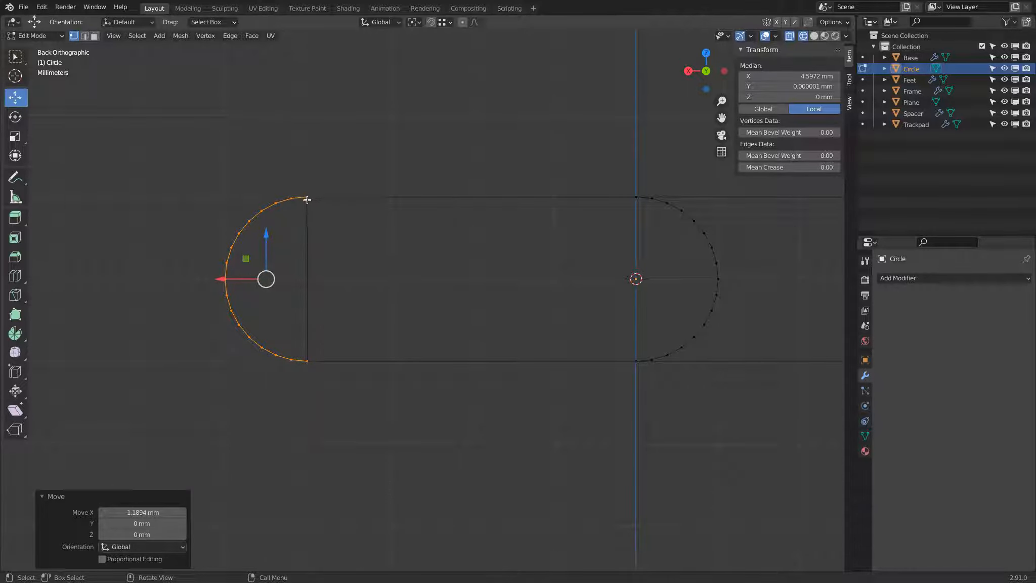
{"action": "left_click_drag", "start_coordinate": [221, 279], "coordinate": [307, 193]}
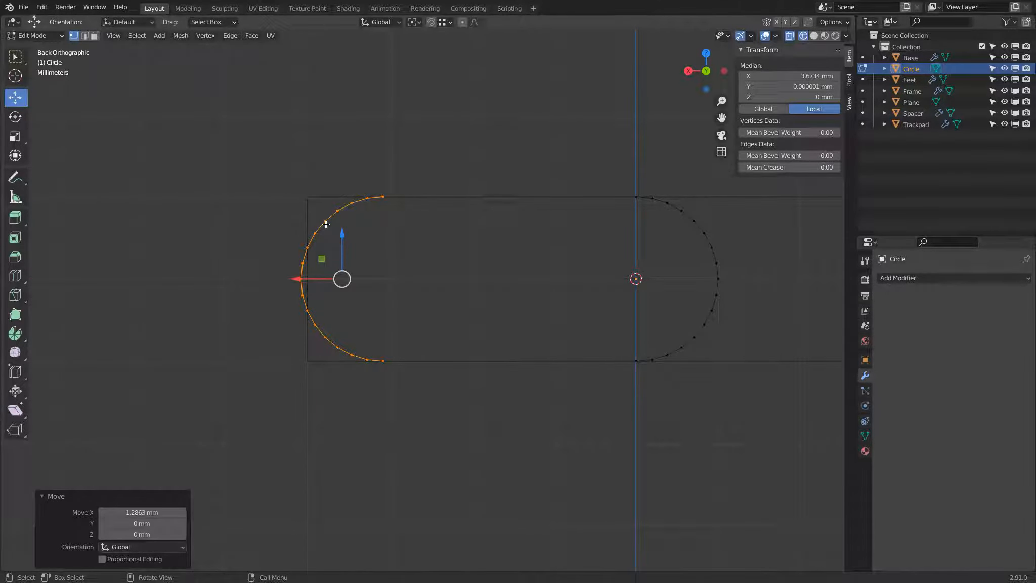
{"action": "left_click_drag", "start_coordinate": [290, 279], "coordinate": [306, 198]}
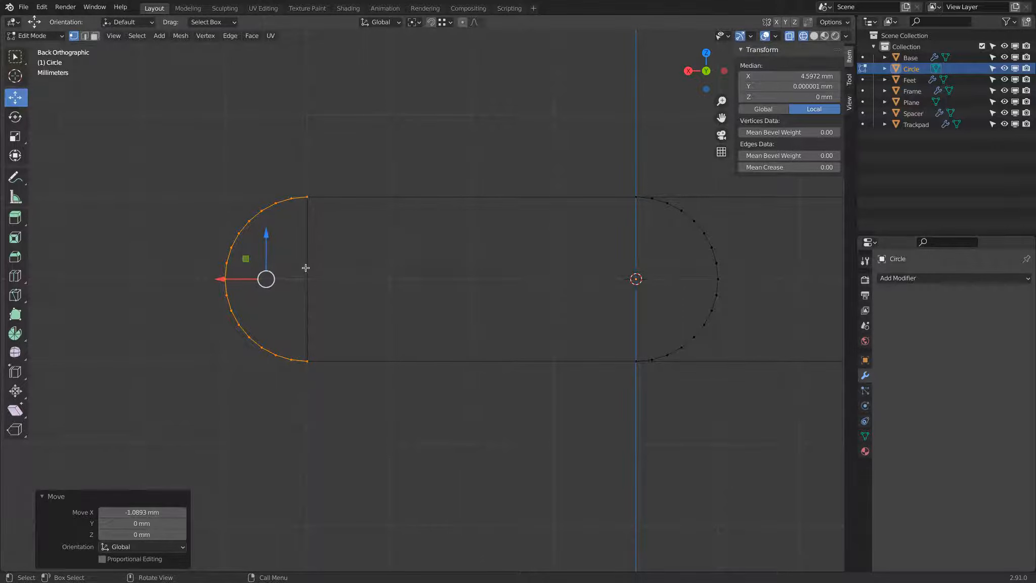
Move the selected half circle by -1 mm along X so its arc touches the plane's +X edge.
{"action": "left_click_drag", "start_coordinate": [218, 279], "coordinate": [320, 279]}
{"action": "left_click", "coordinate": [143, 511]}
{"action": "type", "text": "-1"}
{"action": "key", "text": "Return"}
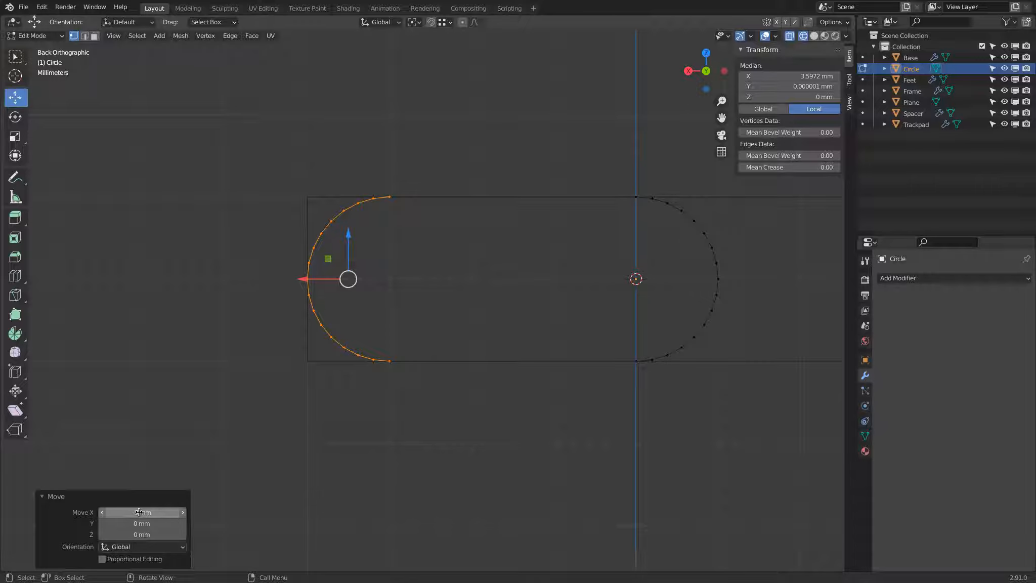
Select only the vertices of the circle's other half, on the -X side.
{"action": "scroll", "coordinate": [483, 288], "scroll_direction": "down", "scroll_amount": 3}
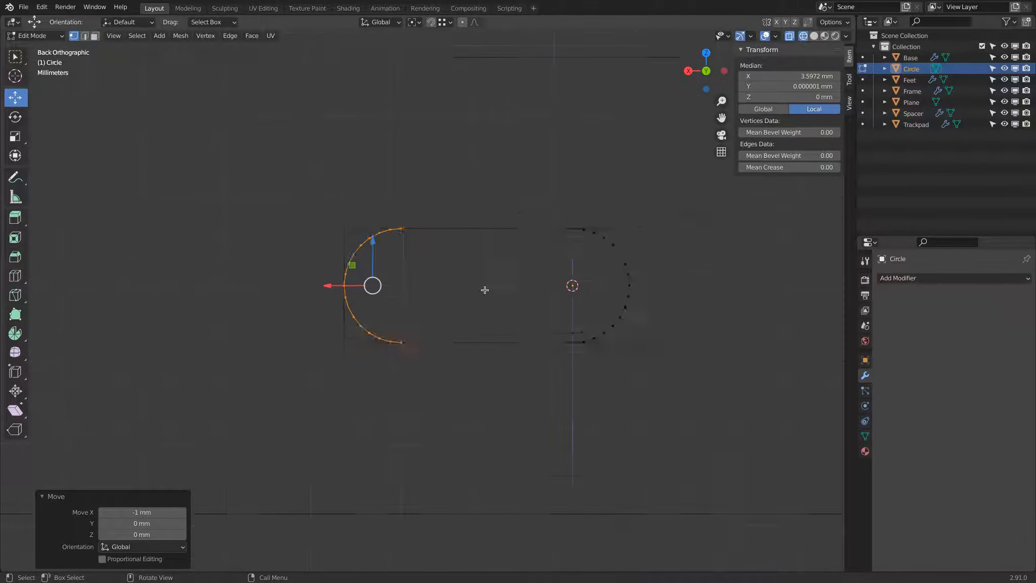
{"action": "middle_click_drag", "start_coordinate": [574, 281], "coordinate": [443, 256], "text": "shift"}
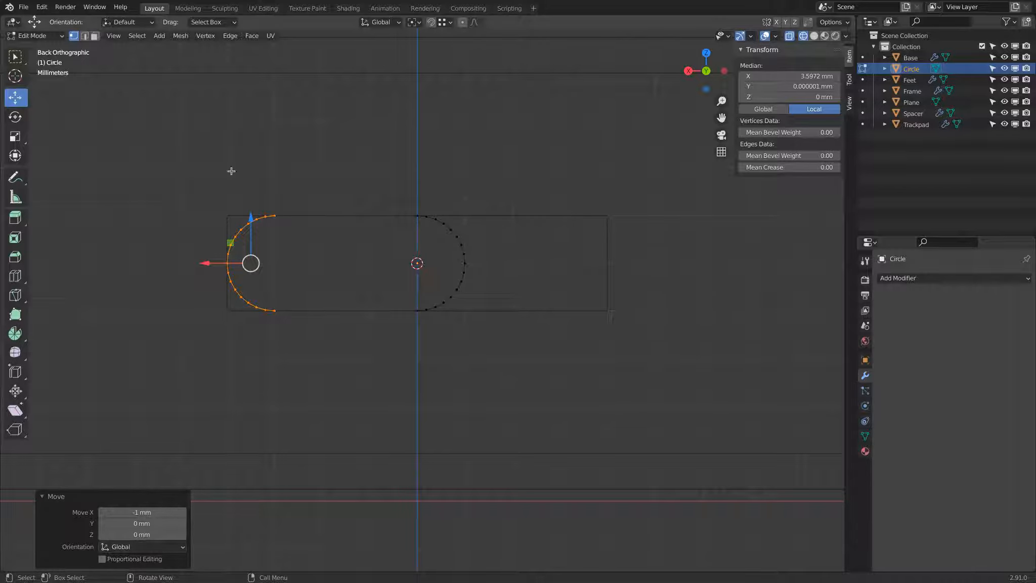
{"action": "left_click", "coordinate": [16, 57]}
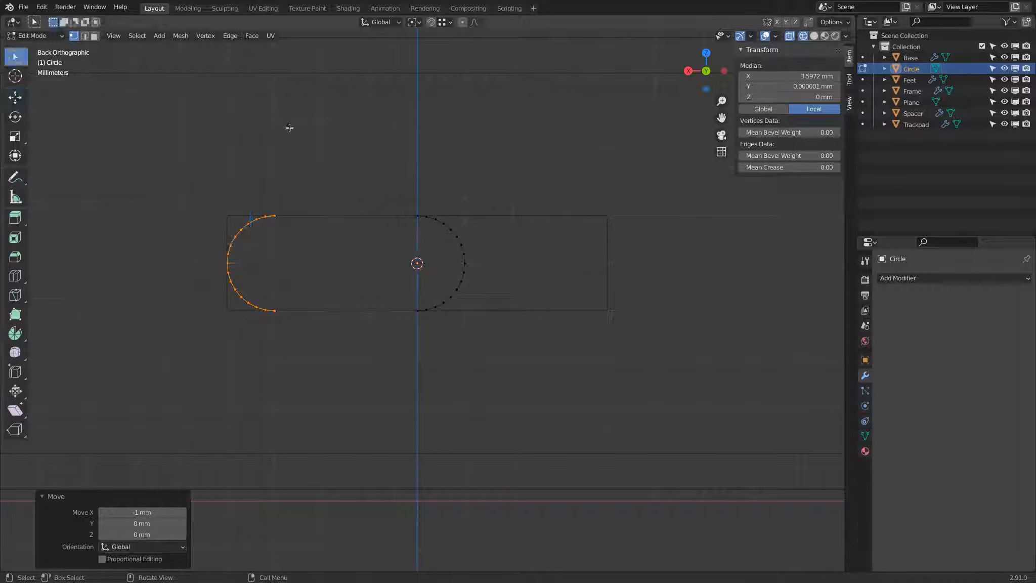
{"action": "left_click", "coordinate": [366, 163]}
{"action": "left_click_drag", "start_coordinate": [391, 197], "coordinate": [491, 357]}
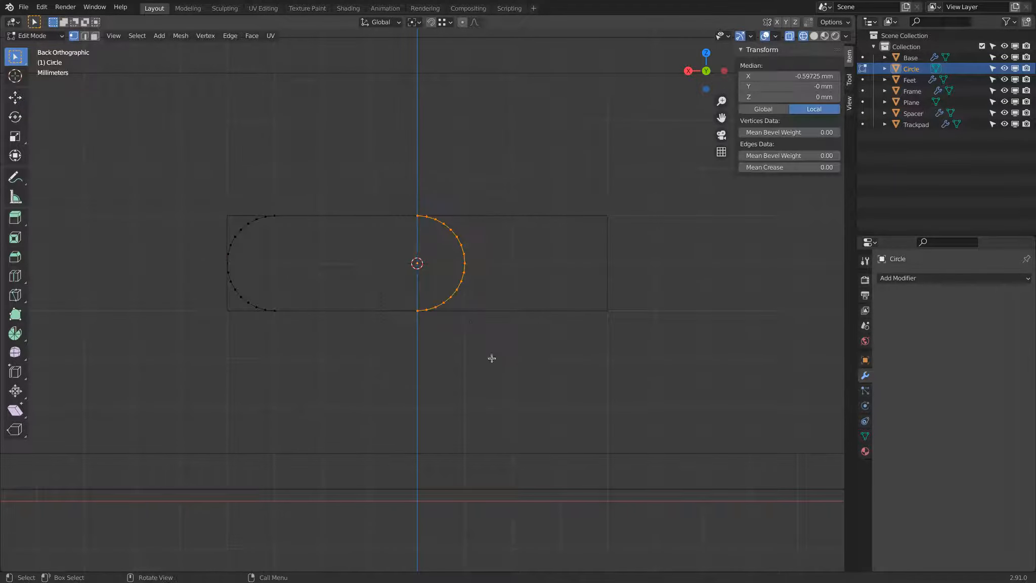
Activate the Move tool and set snapping to Increment with Absolute Grid Snap enabled.
{"action": "key", "text": "shift+space"}
{"action": "key", "text": "g"}
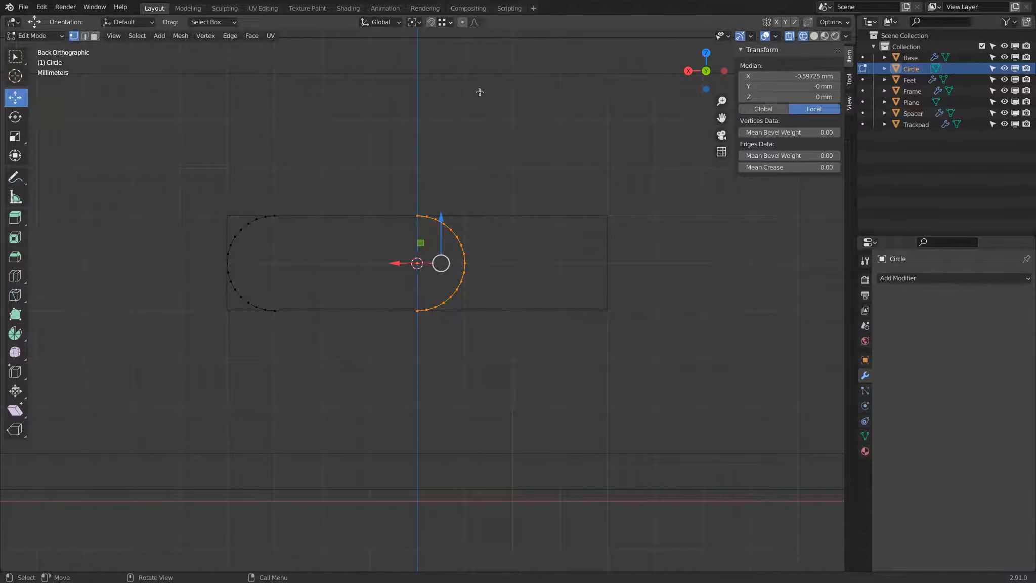
{"action": "left_click", "coordinate": [446, 21]}
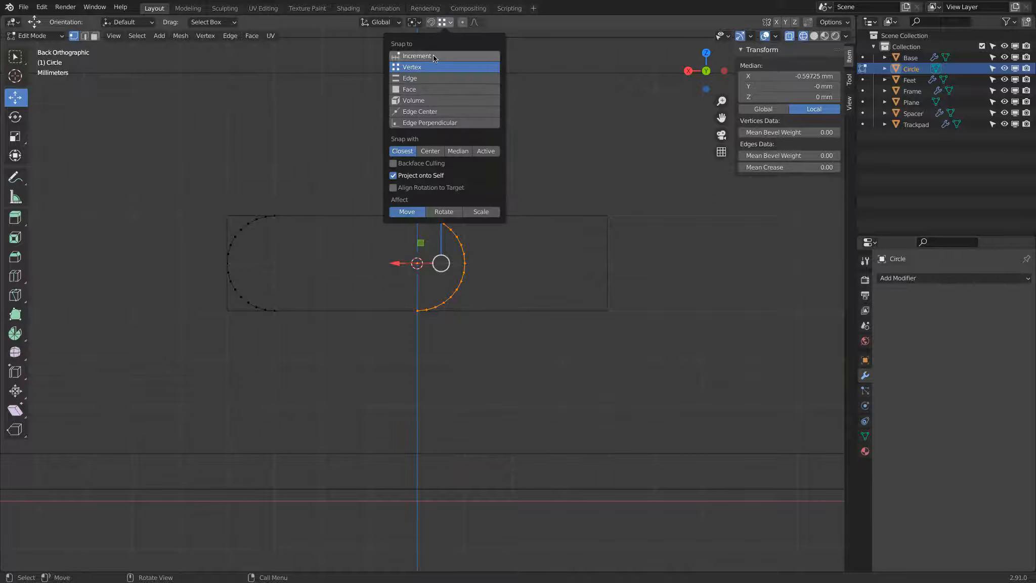
{"action": "left_click", "coordinate": [432, 56]}
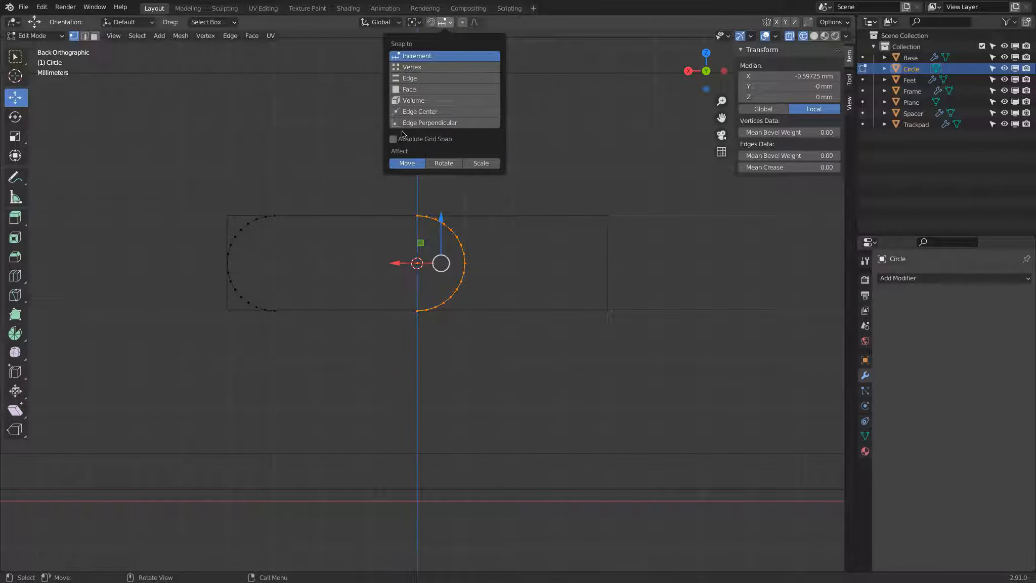
{"action": "left_click", "coordinate": [394, 140]}
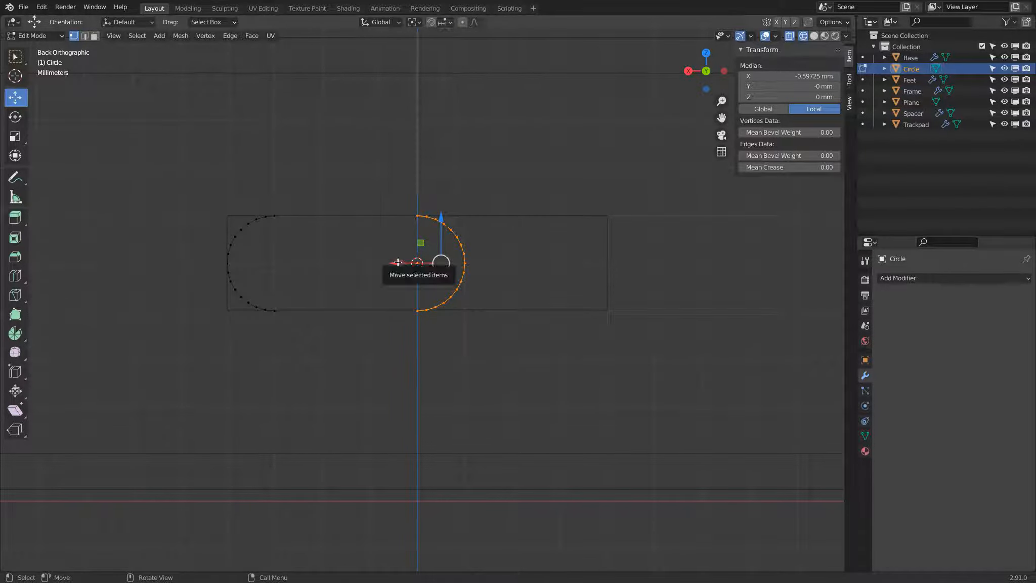
Try to move the selected half circle along X toward the plane's -X edge using absolute grid snapping, and undo the moves.
{"action": "key", "text": "g"}
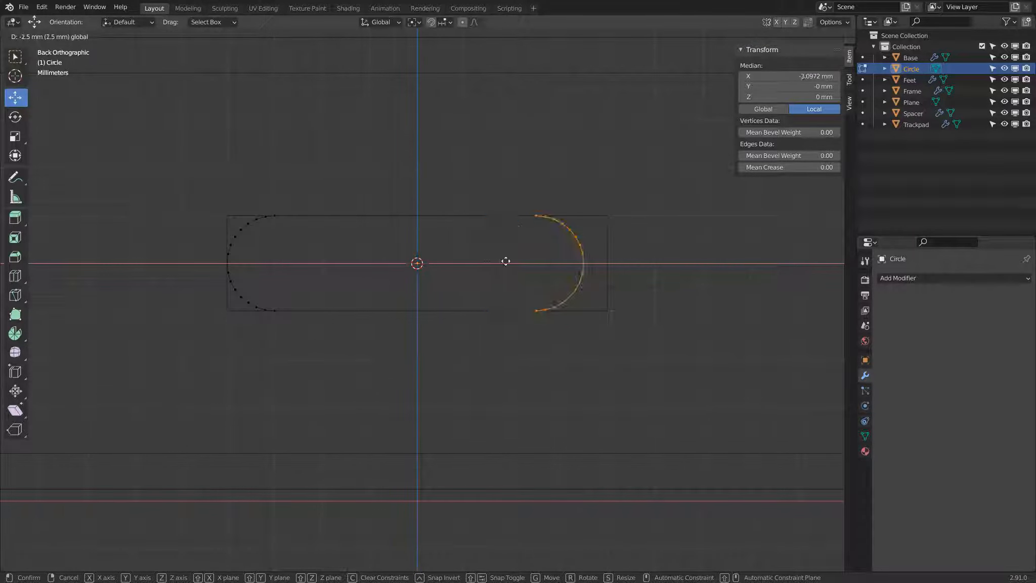
{"action": "left_click", "coordinate": [417, 256]}
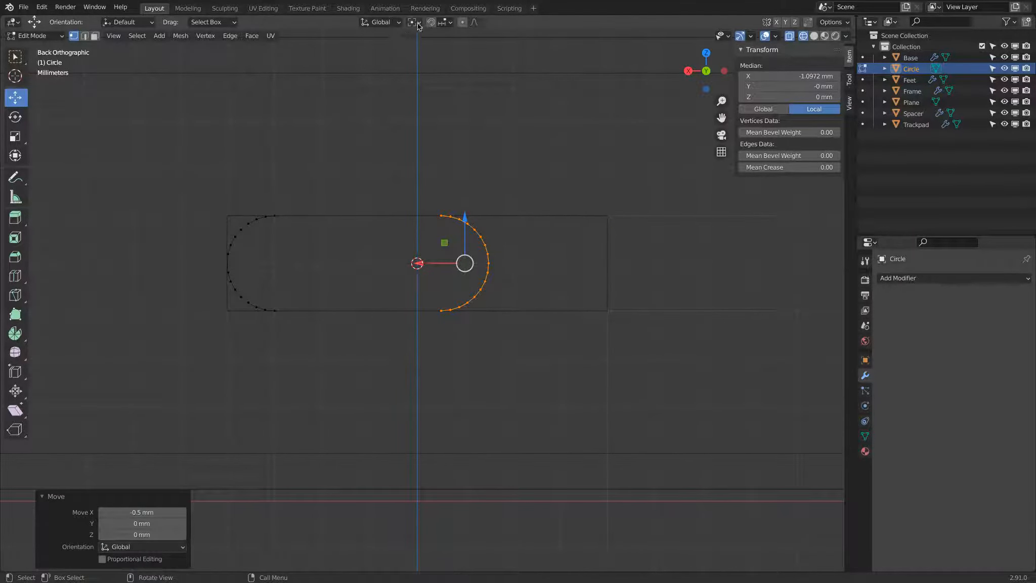
{"action": "left_click", "coordinate": [444, 24]}
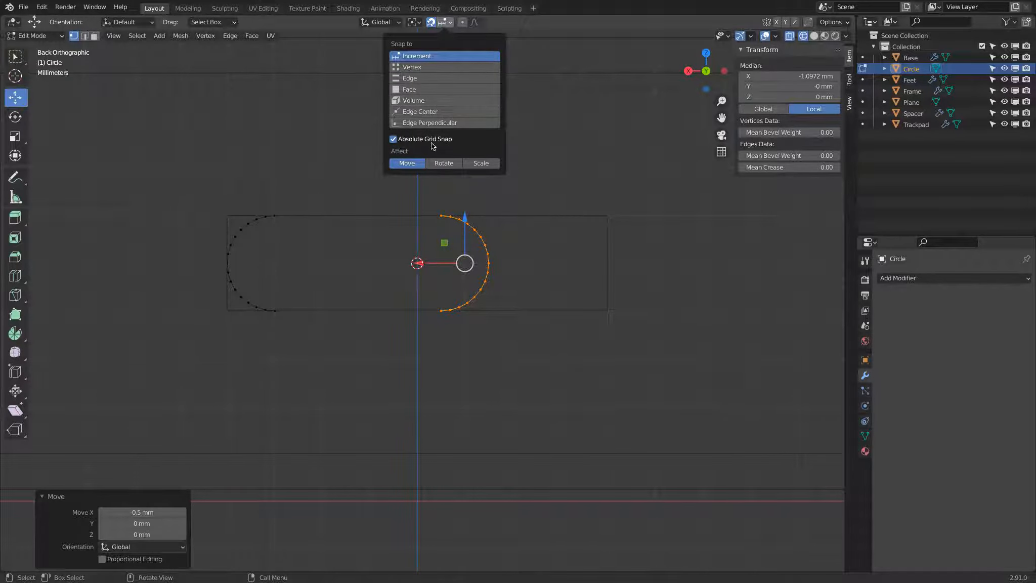
{"action": "left_click_drag", "start_coordinate": [417, 263], "coordinate": [549, 258]}
{"action": "key", "text": "ctrl+z"}
{"action": "key", "text": "ctrl+z"}
{"action": "key", "text": "ctrl+z"}
{"action": "key", "text": "ctrl+z"}
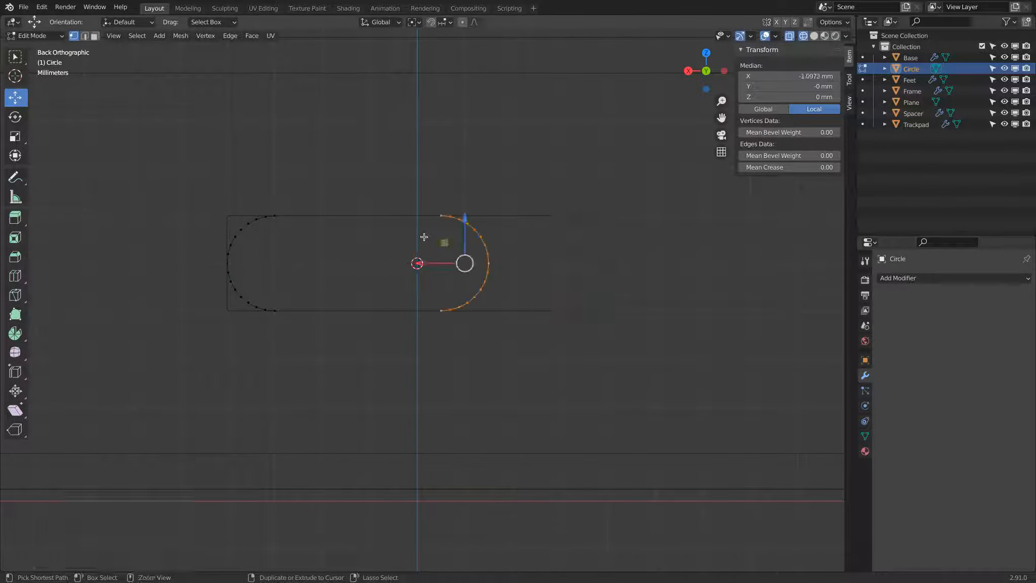
Adjust the grid snap option, try to move the selected half circle by -1.5 mm along X, and undo it.
{"action": "left_click", "coordinate": [443, 22]}
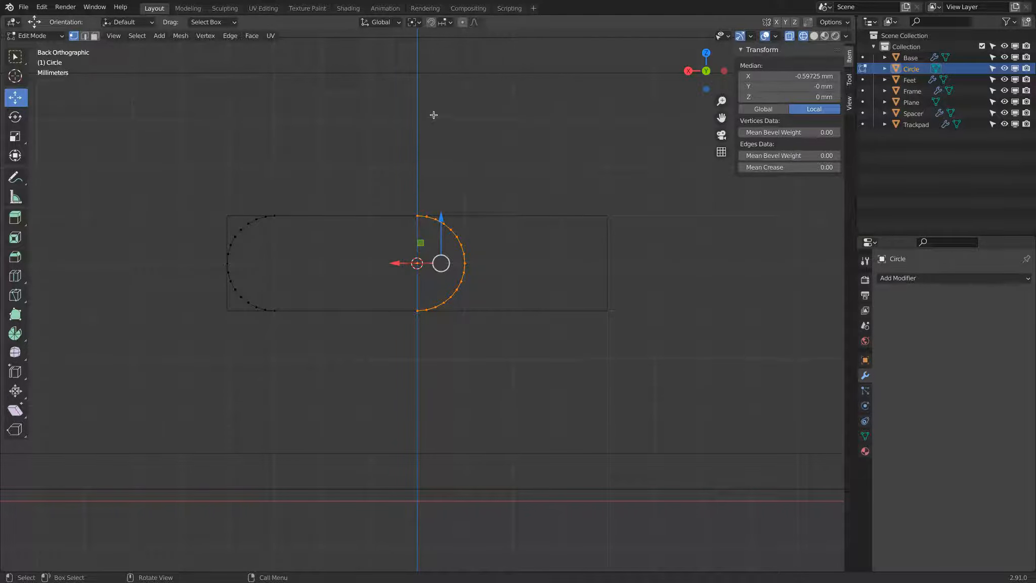
{"action": "left_click", "coordinate": [443, 21]}
{"action": "left_click", "coordinate": [404, 140]}
{"action": "key", "text": "g"}
{"action": "key", "text": "x"}
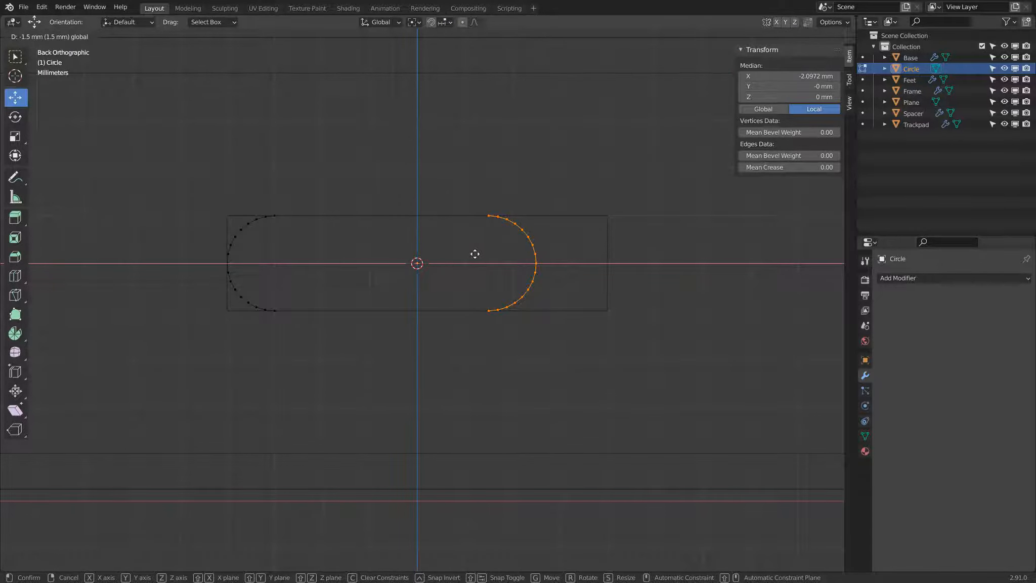
{"action": "left_click", "coordinate": [477, 254]}
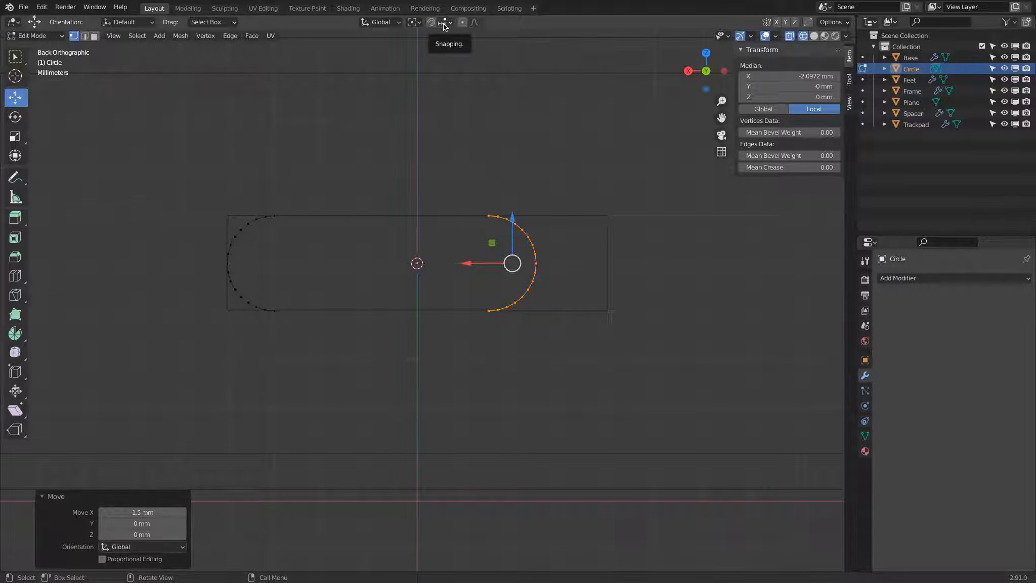
{"action": "key", "text": "ctrl+z"}
{"action": "key", "text": "ctrl+z"}
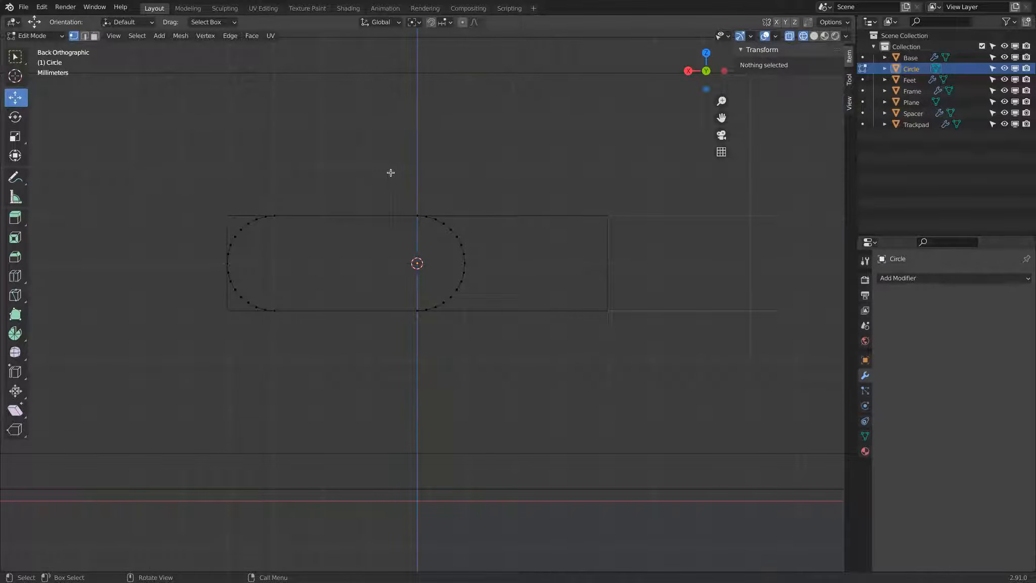
Reselect the circle's -X half and move it by -3 mm along X.
{"action": "left_click", "coordinate": [14, 56]}
{"action": "left_click_drag", "start_coordinate": [396, 183], "coordinate": [532, 398]}
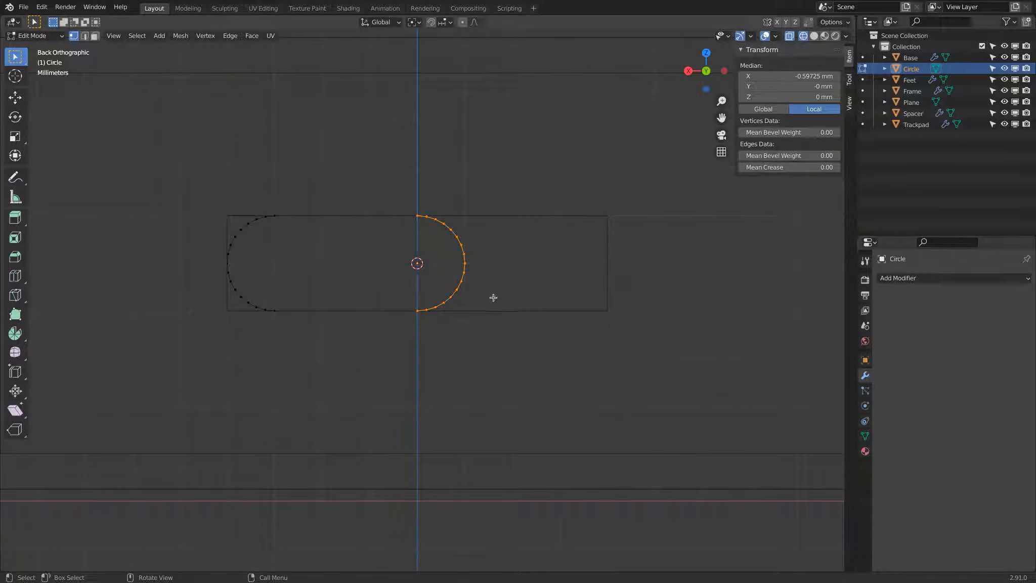
{"action": "left_click", "coordinate": [20, 99]}
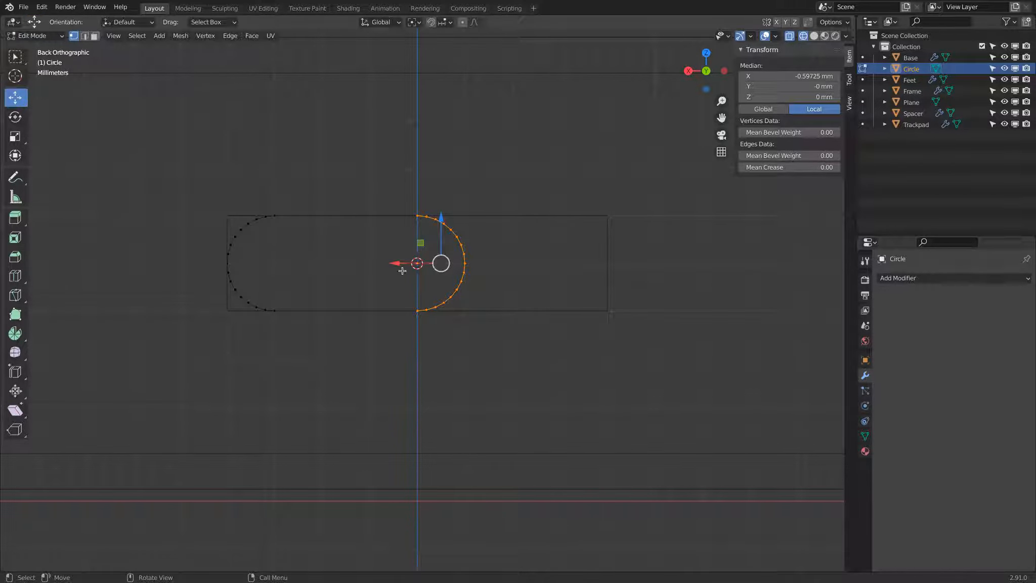
{"action": "left_click_drag", "start_coordinate": [395, 264], "coordinate": [515, 267]}
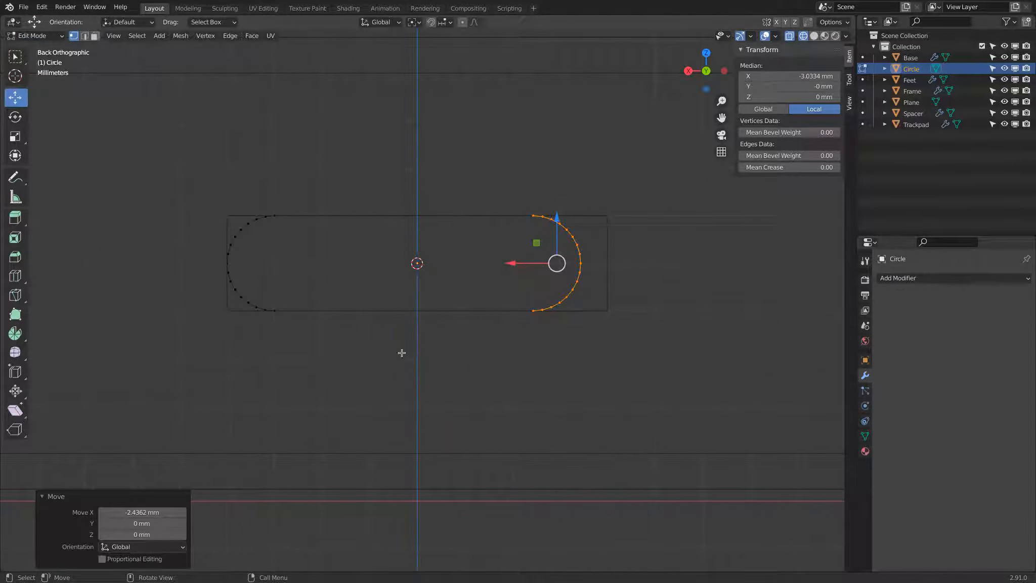
{"action": "left_click", "coordinate": [137, 510]}
{"action": "type", "text": "-3"}
{"action": "key", "text": "Return"}
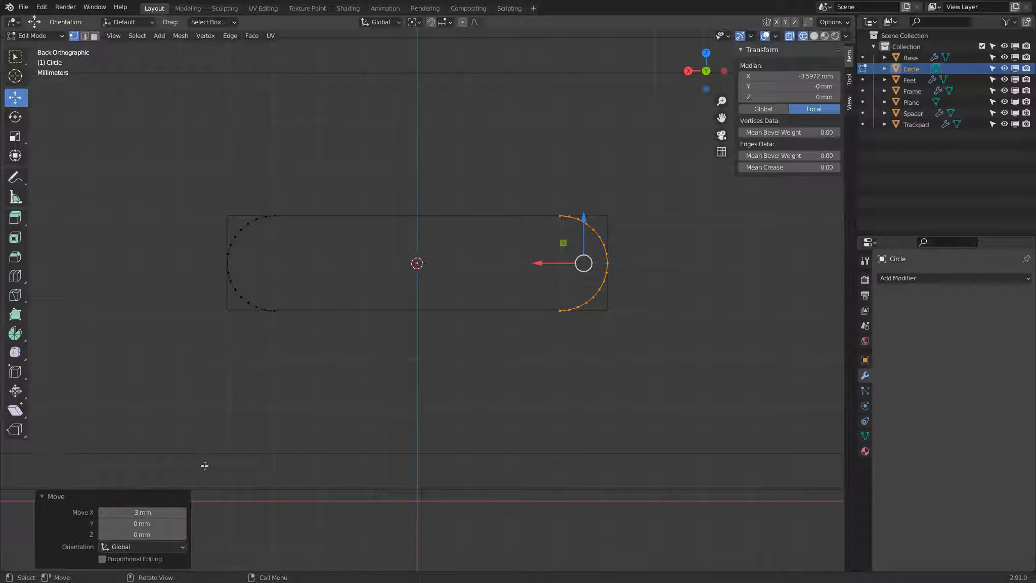
Join the upper end vertices of the two half circles with an edge, and fill the whole outline with a face.
{"action": "middle_click_drag", "start_coordinate": [477, 250], "coordinate": [449, 282]}
{"action": "scroll", "coordinate": [449, 281], "scroll_direction": "down", "scroll_amount": 4}
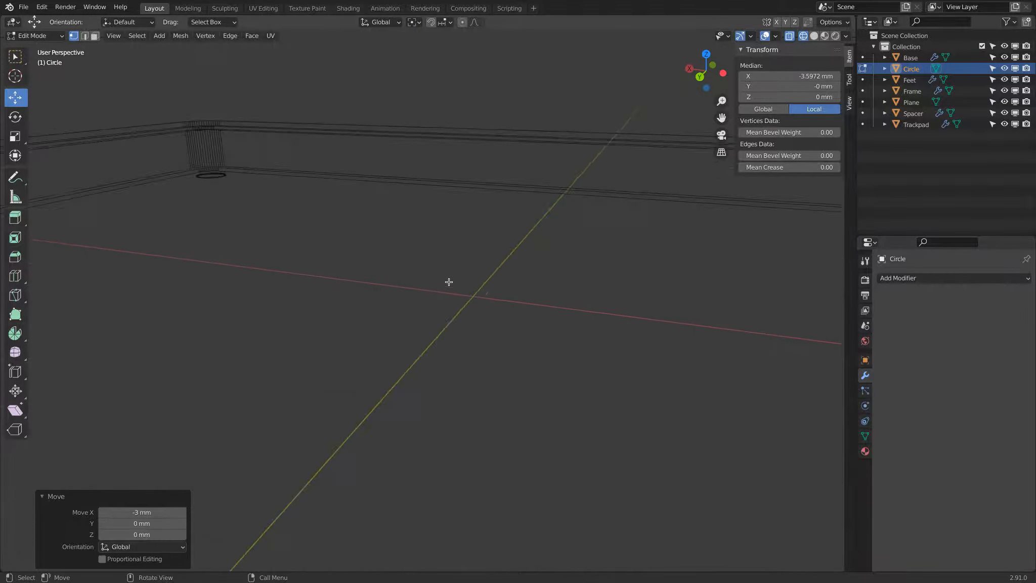
{"action": "scroll", "coordinate": [302, 389], "scroll_direction": "up", "scroll_amount": 2}
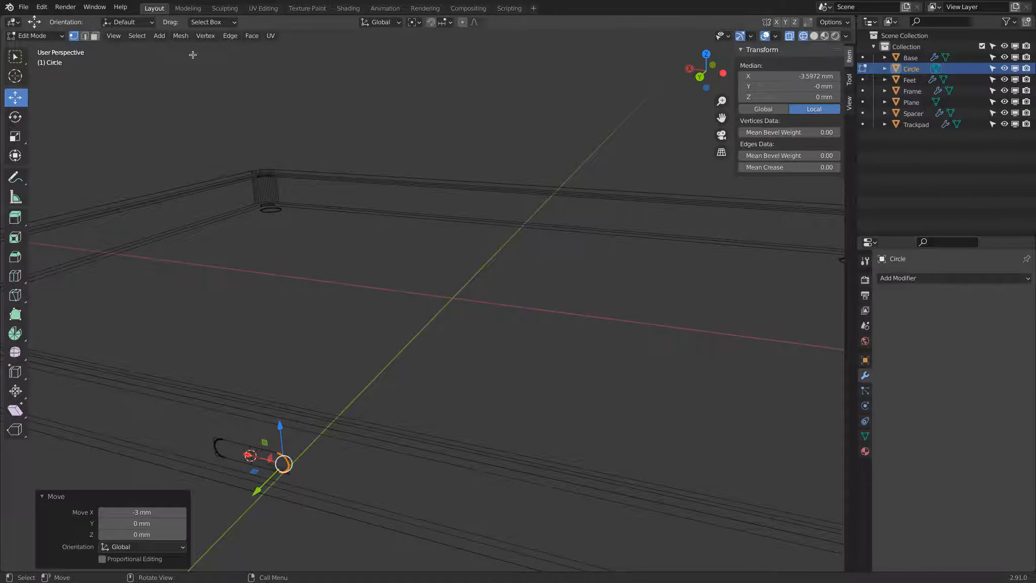
{"action": "left_click", "coordinate": [139, 37]}
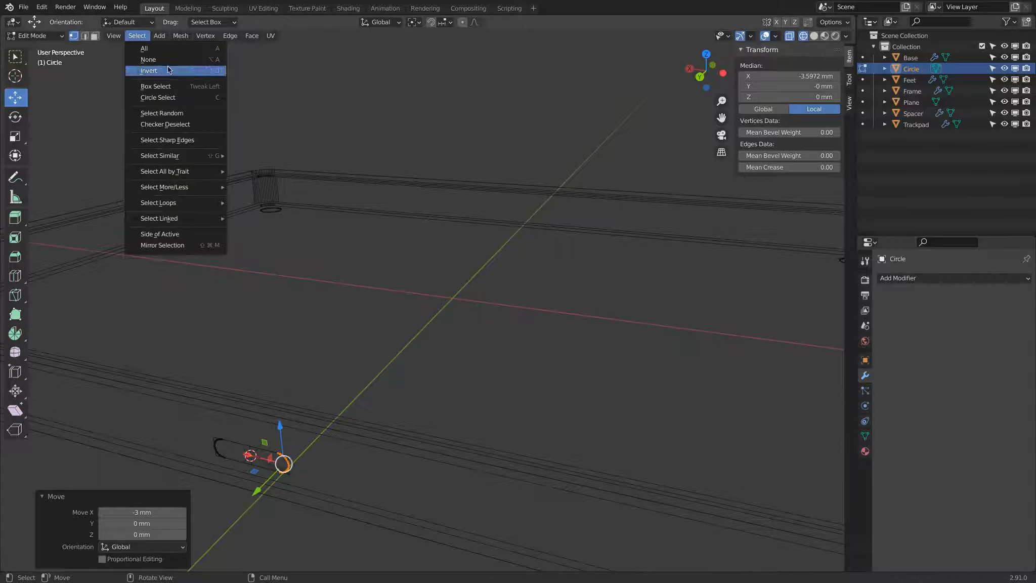
{"action": "left_click", "coordinate": [113, 36]}
{"action": "left_click", "coordinate": [126, 103]}
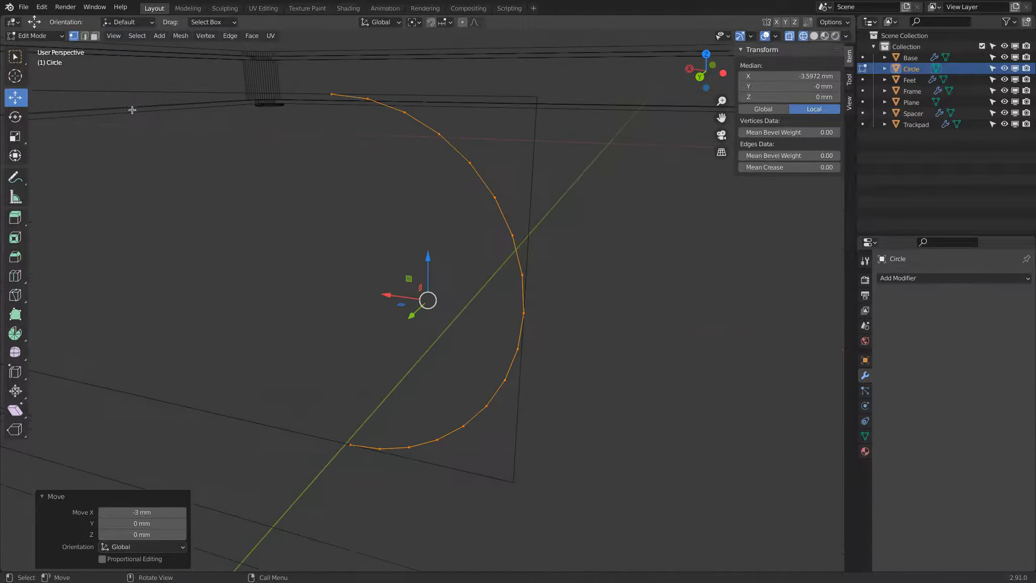
{"action": "scroll", "coordinate": [351, 277], "scroll_direction": "down", "scroll_amount": 5}
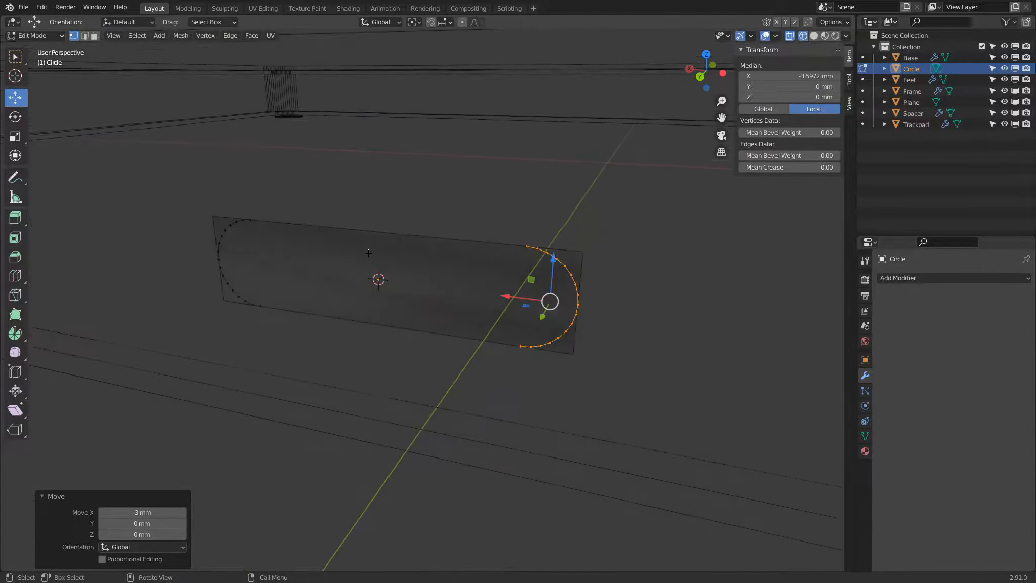
{"action": "left_click", "coordinate": [257, 219]}
{"action": "left_click", "coordinate": [522, 236], "text": "shift"}
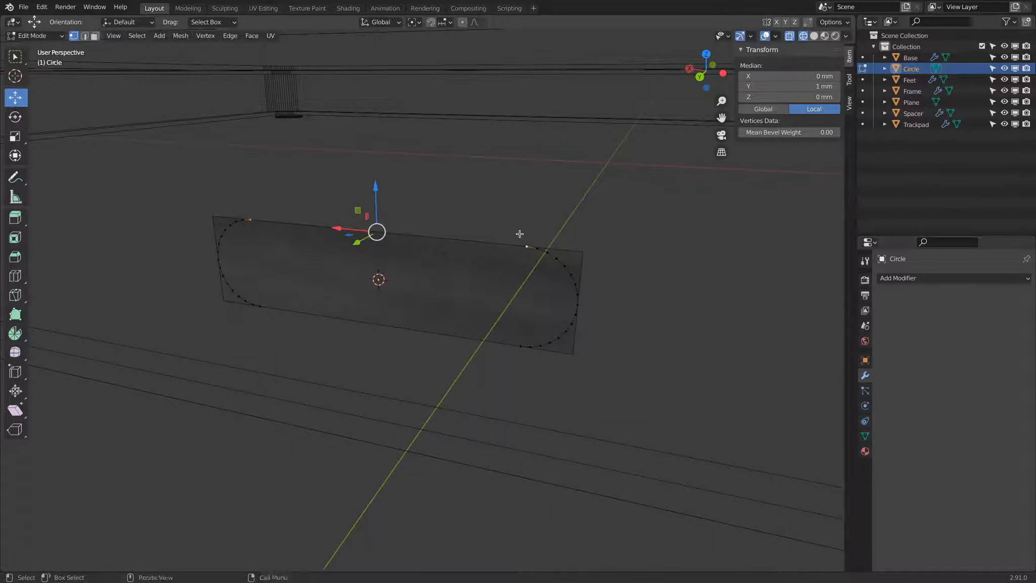
{"action": "key", "text": "f"}
{"action": "key", "text": "a"}
{"action": "key", "text": "f"}
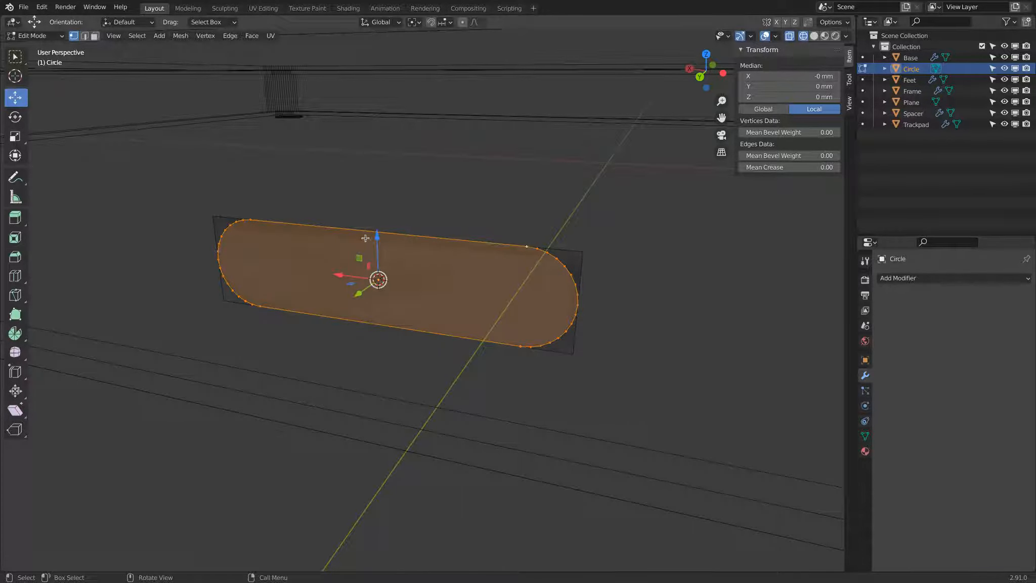
Return to Object Mode and delete the rectangular guide plane around the rounded outline.
{"action": "left_click", "coordinate": [41, 36]}
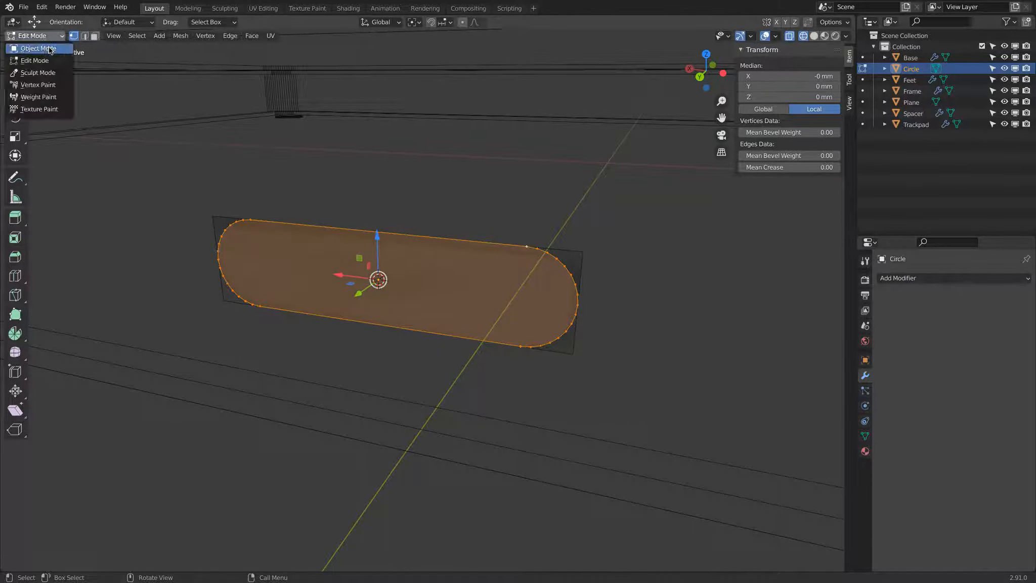
{"action": "left_click", "coordinate": [48, 47]}
{"action": "left_click", "coordinate": [219, 219]}
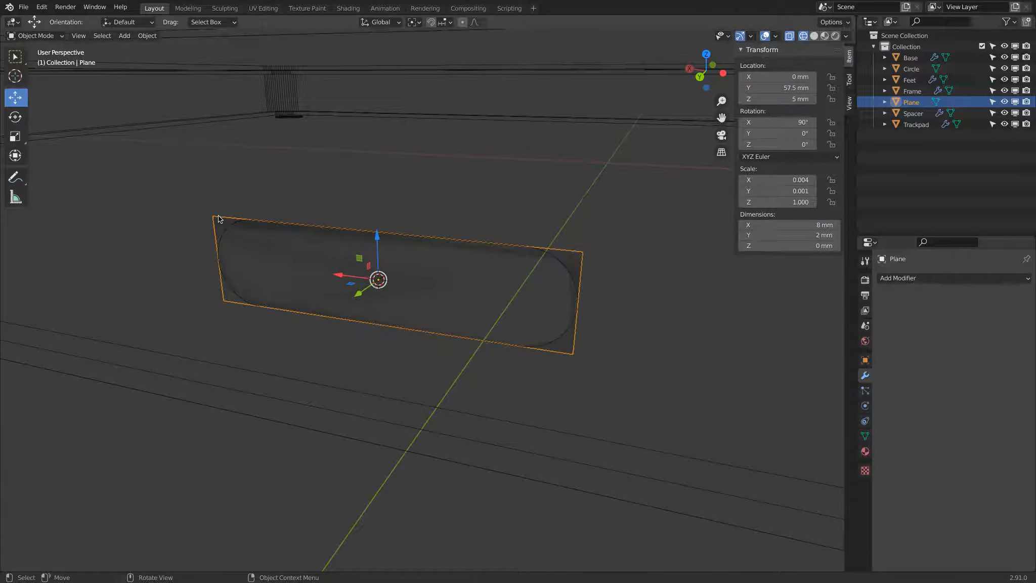
{"action": "key", "text": "Delete"}
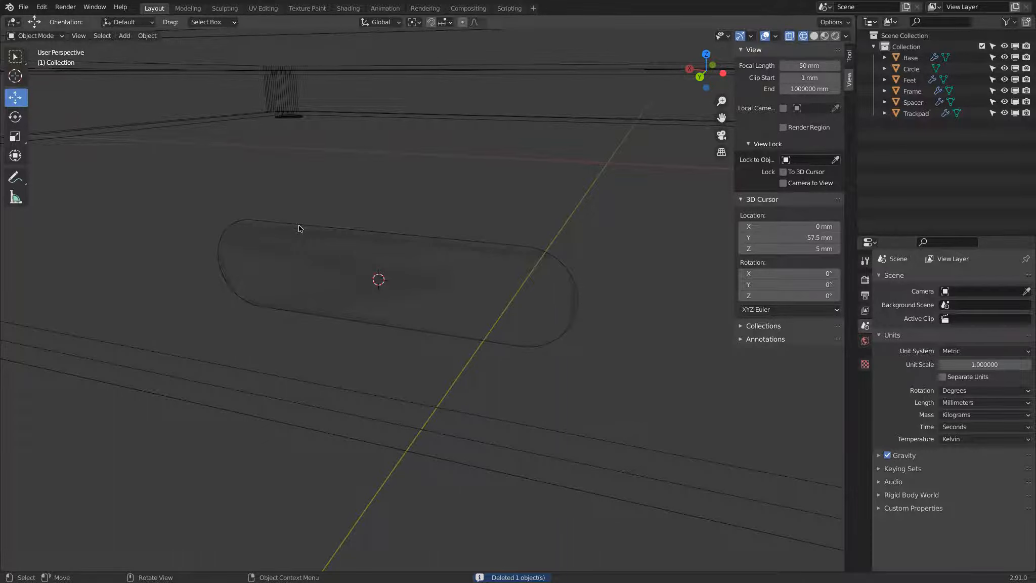
Add a Solidify modifier to the rounded port outline with Even Thickness enabled and the offset at 1.
{"action": "left_click", "coordinate": [298, 228]}
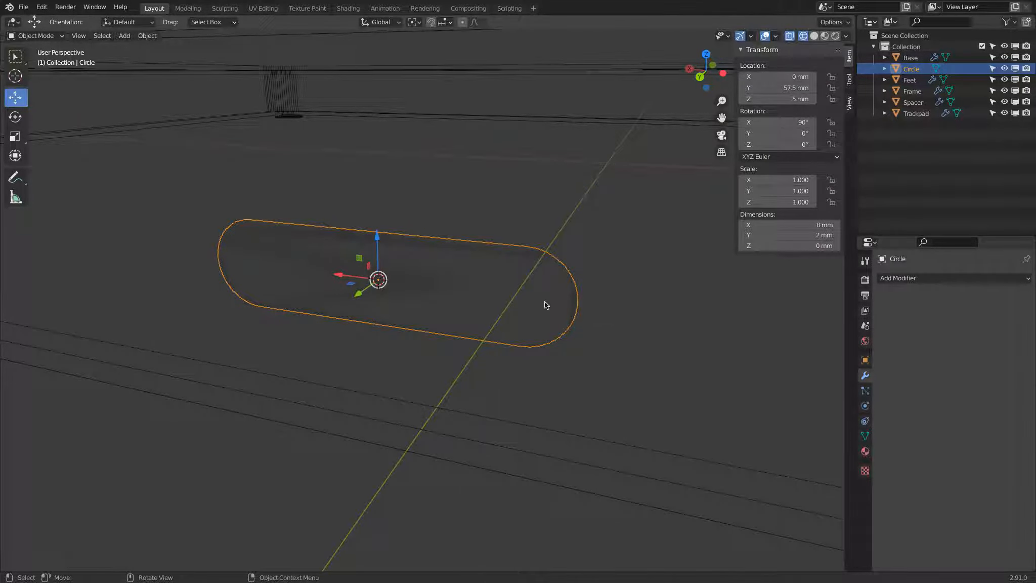
{"action": "left_click", "coordinate": [910, 278]}
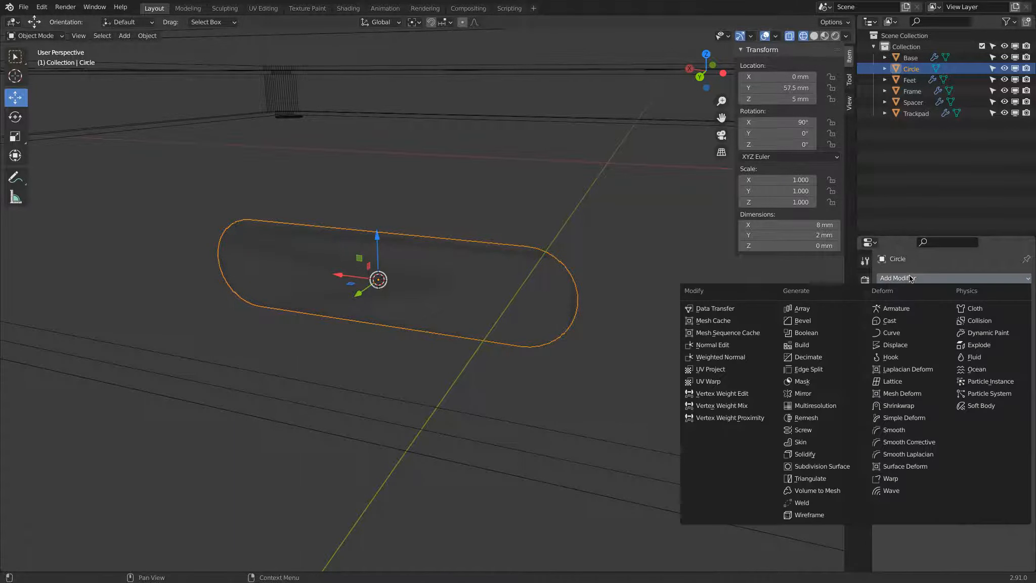
{"action": "left_click", "coordinate": [829, 454]}
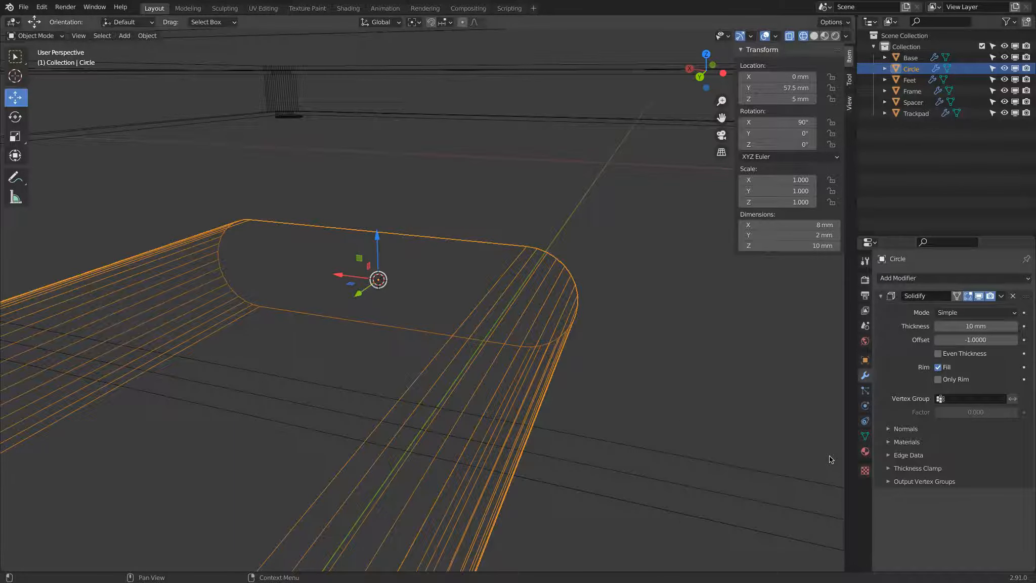
{"action": "left_click", "coordinate": [962, 358]}
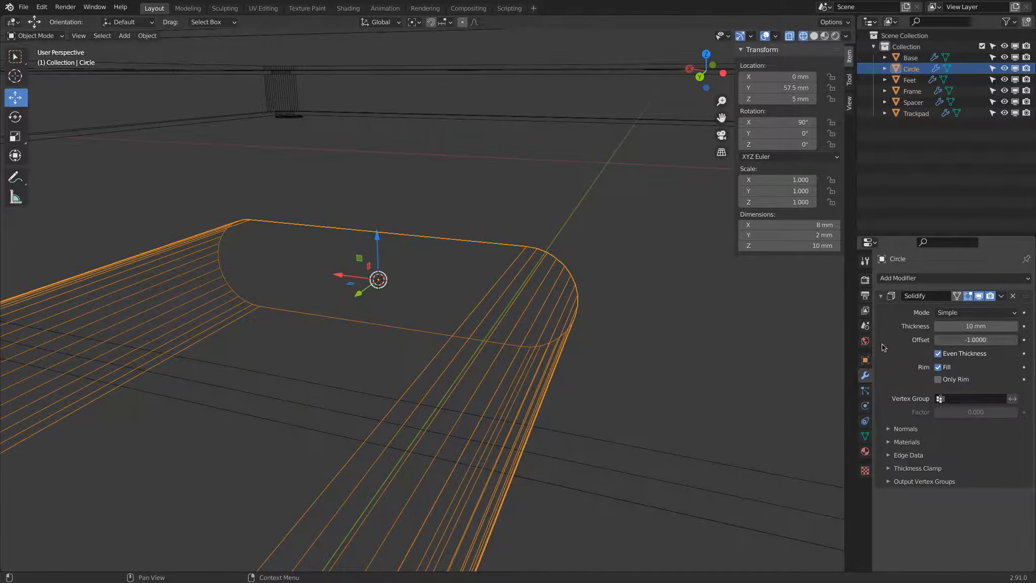
{"action": "left_click_drag", "start_coordinate": [971, 339], "coordinate": [1034, 302]}
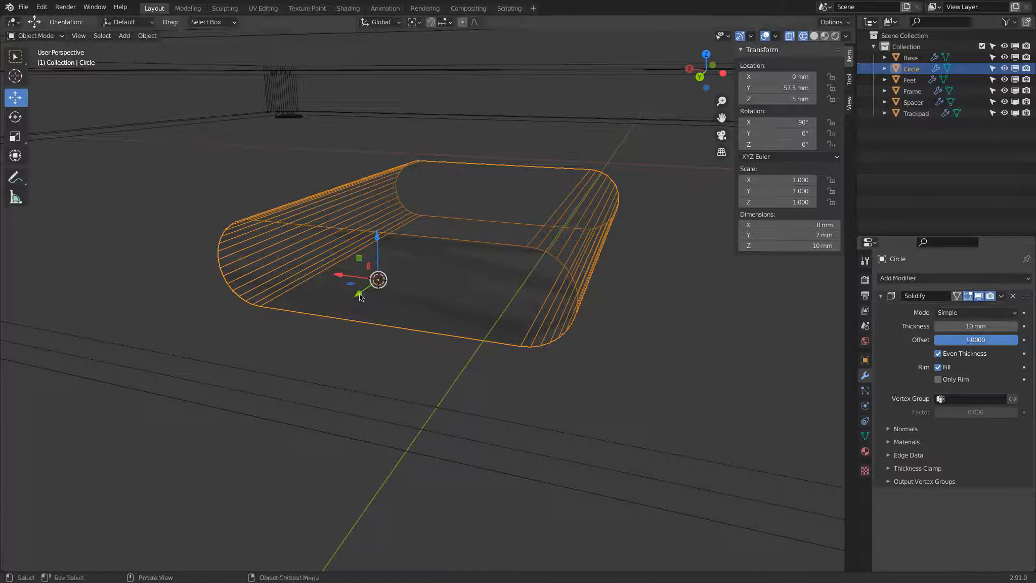
Move the solidified port shape by 1 mm along Y so it passes through the frame's side wall.
{"action": "left_click_drag", "start_coordinate": [359, 294], "coordinate": [342, 309]}
{"action": "left_click", "coordinate": [151, 522]}
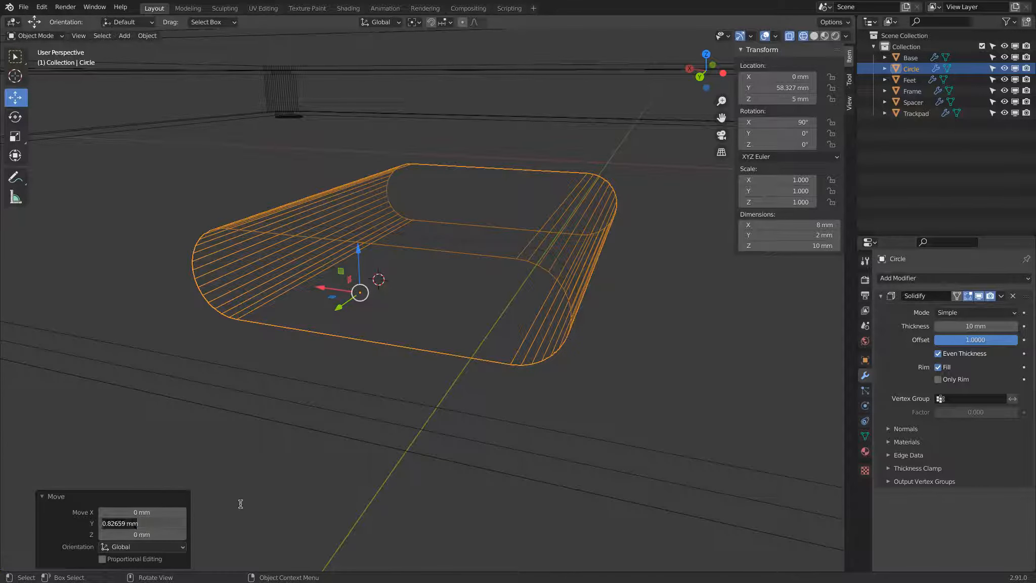
{"action": "type", "text": "1"}
{"action": "key", "text": "Return"}
{"action": "middle_click_drag", "start_coordinate": [314, 292], "coordinate": [365, 297]}
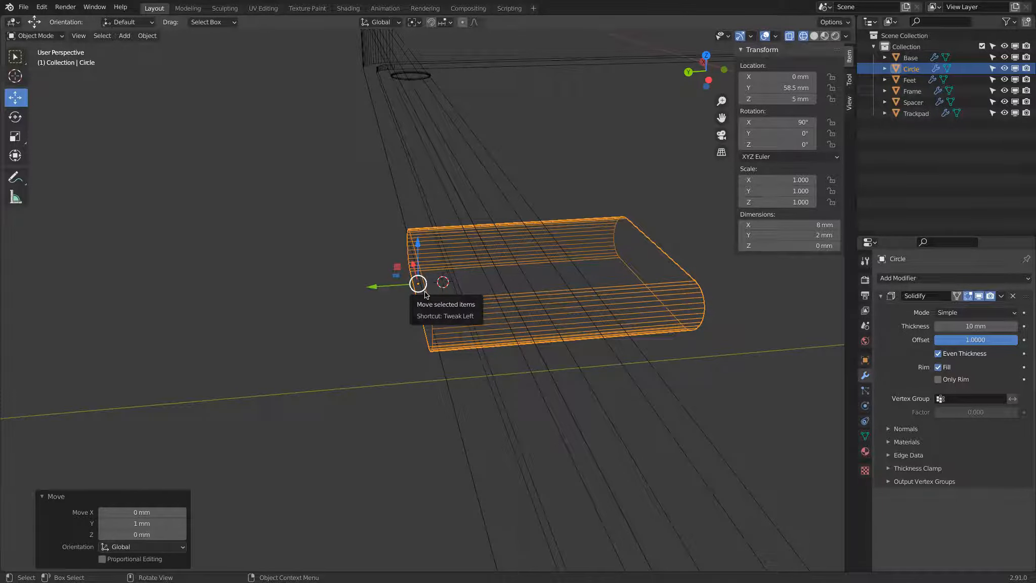
{"action": "middle_click_drag", "start_coordinate": [425, 295], "coordinate": [536, 295]}
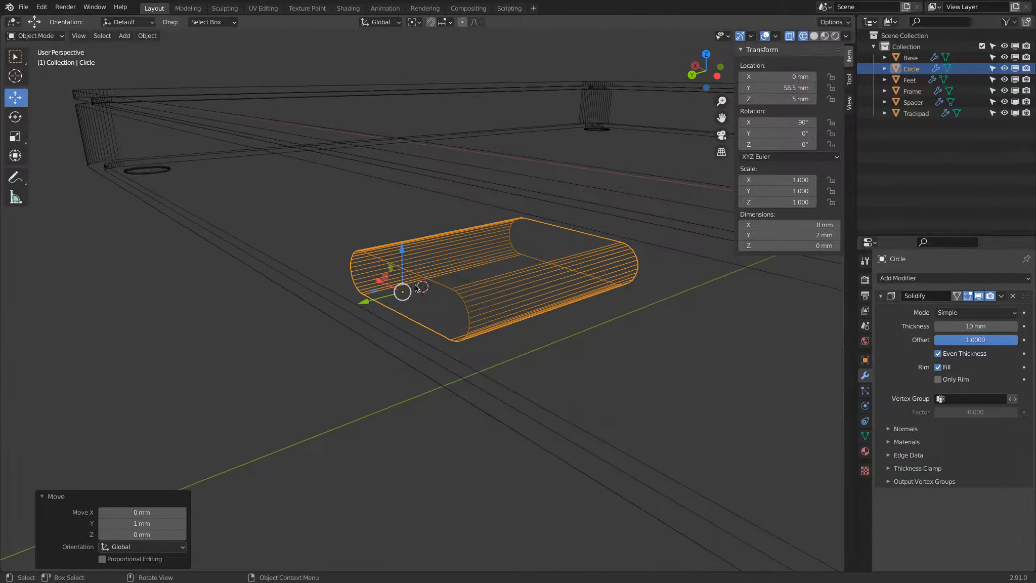
Rename the rounded shape's object as Port and save the file.
{"action": "double_click", "coordinate": [914, 68]}
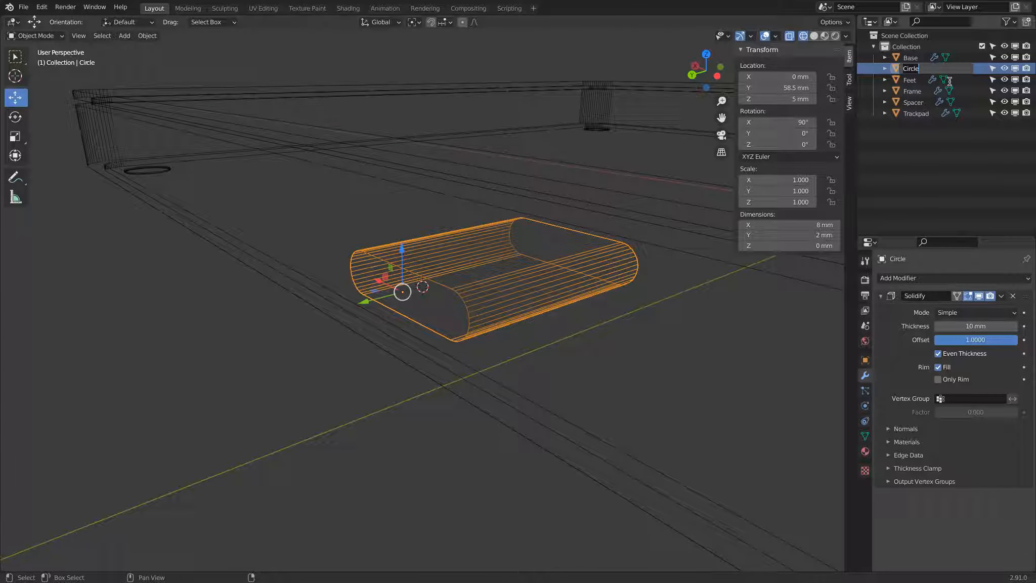
{"action": "type", "text": "Port"}
{"action": "key", "text": "Return"}
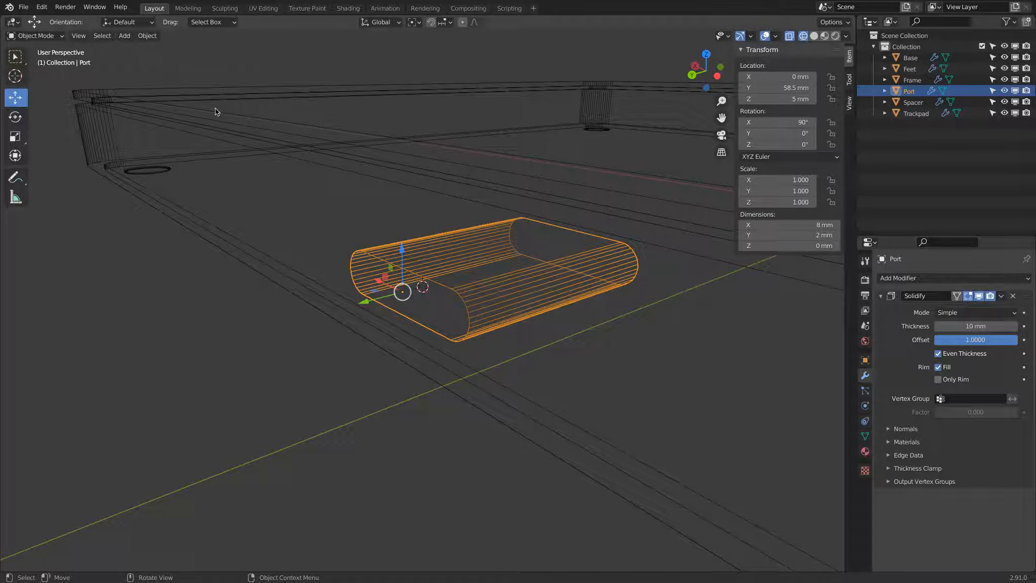
{"action": "left_click", "coordinate": [23, 7]}
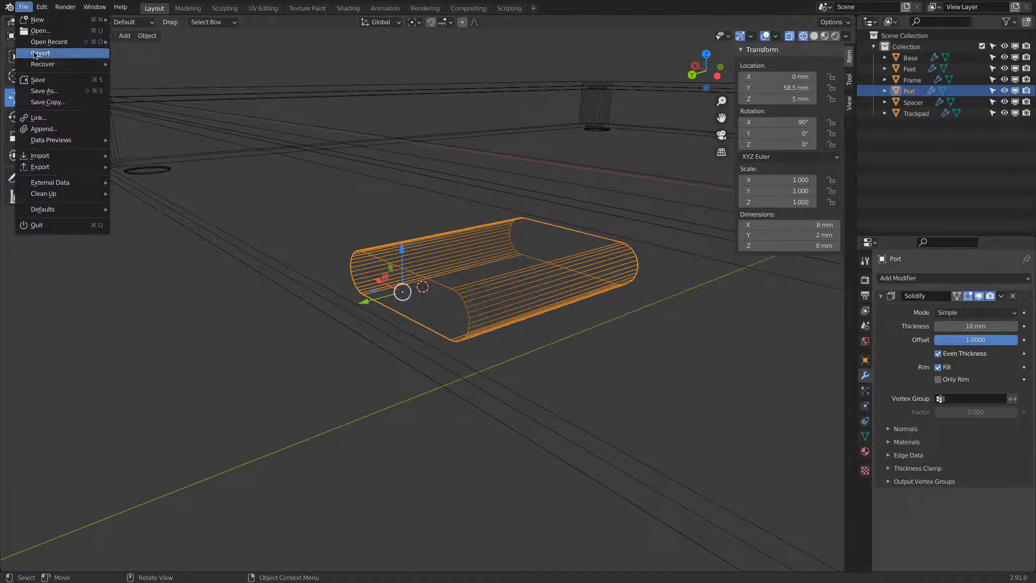
{"action": "left_click", "coordinate": [38, 81]}
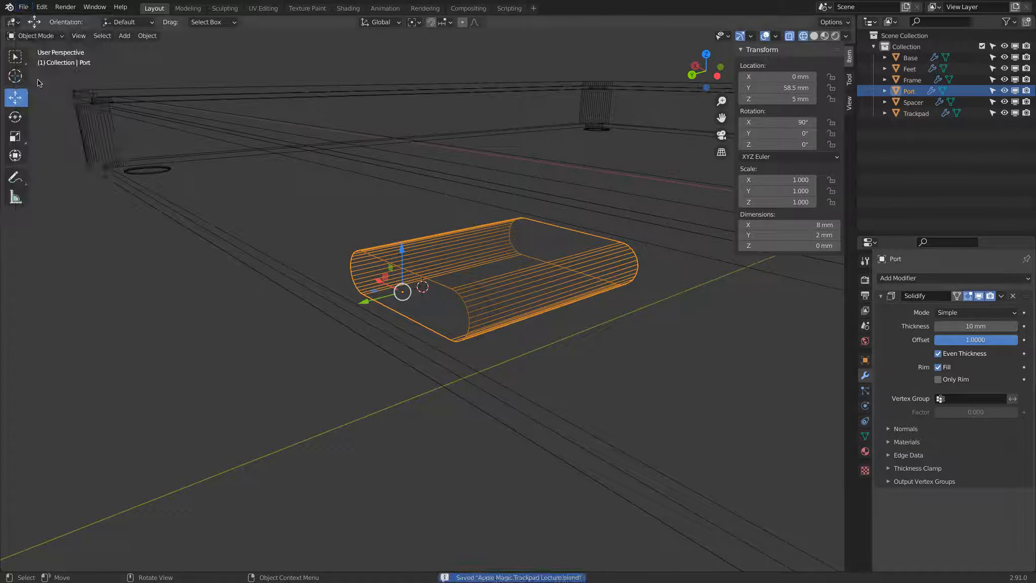
Switch to solid shading, shade the port smooth, and enable Auto Smooth at 30° for its normals.
{"action": "left_click", "coordinate": [814, 36]}
{"action": "middle_click_drag", "start_coordinate": [487, 205], "coordinate": [479, 211]}
{"action": "right_click", "coordinate": [444, 294]}
{"action": "mouse_move", "coordinate": [444, 295]}
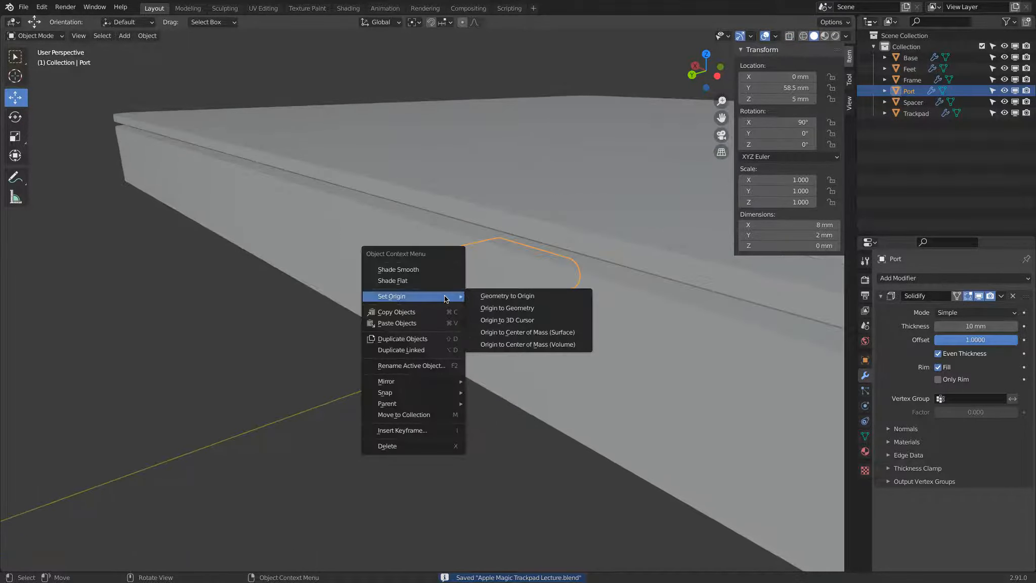
{"action": "left_click", "coordinate": [444, 268]}
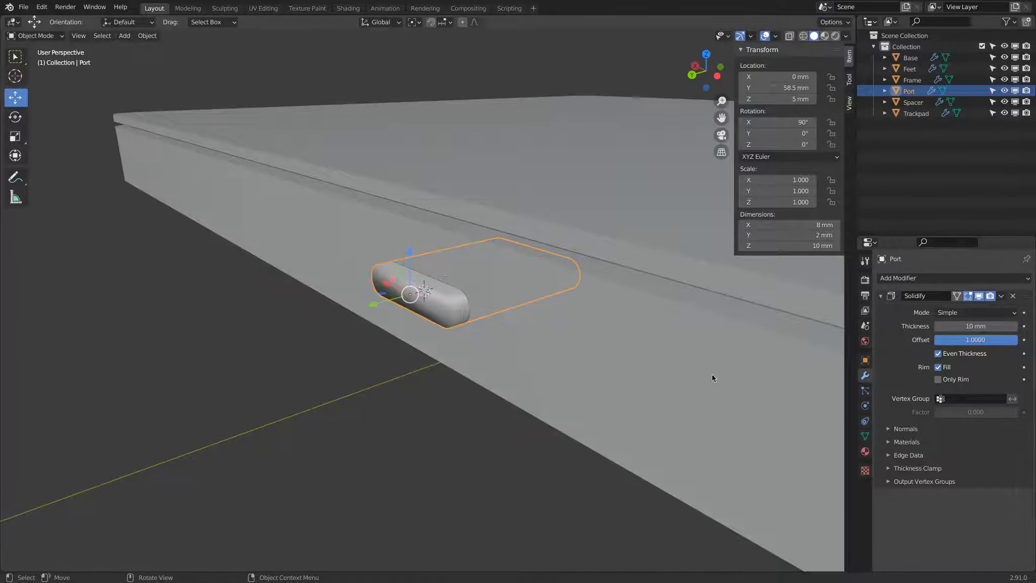
{"action": "left_click", "coordinate": [865, 435]}
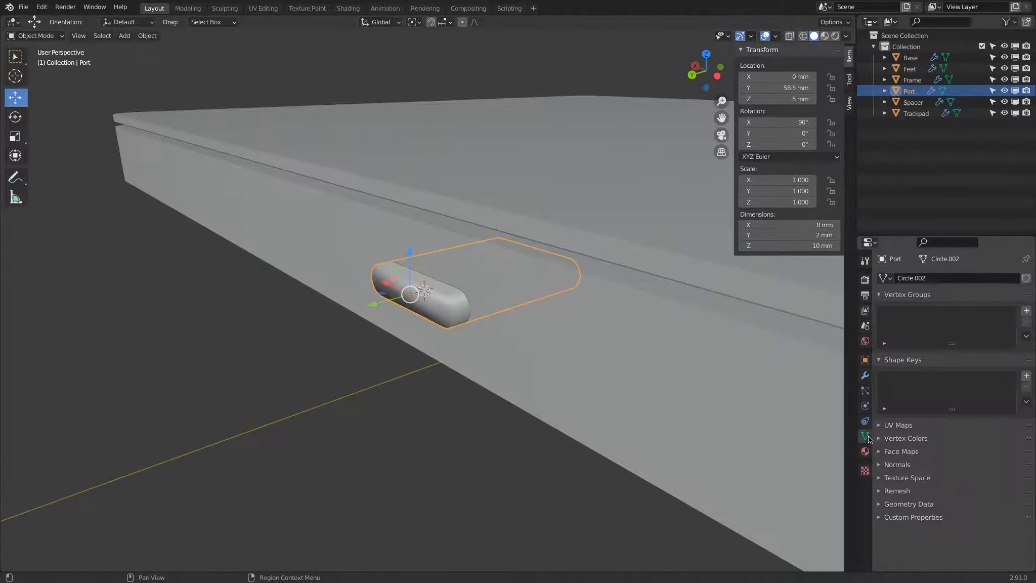
{"action": "left_click", "coordinate": [883, 465]}
{"action": "right_click", "coordinate": [939, 479]}
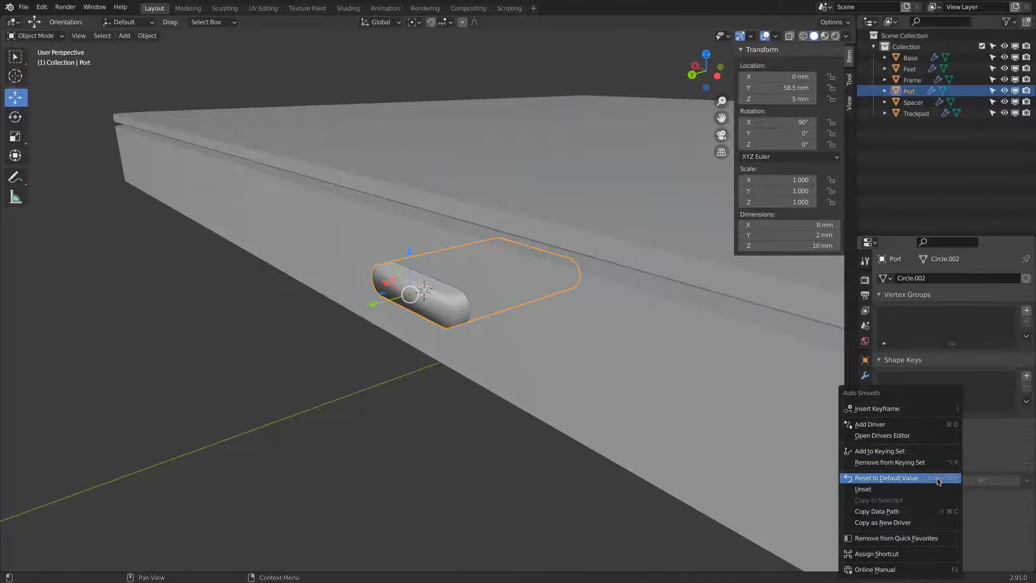
{"action": "left_click", "coordinate": [940, 488]}
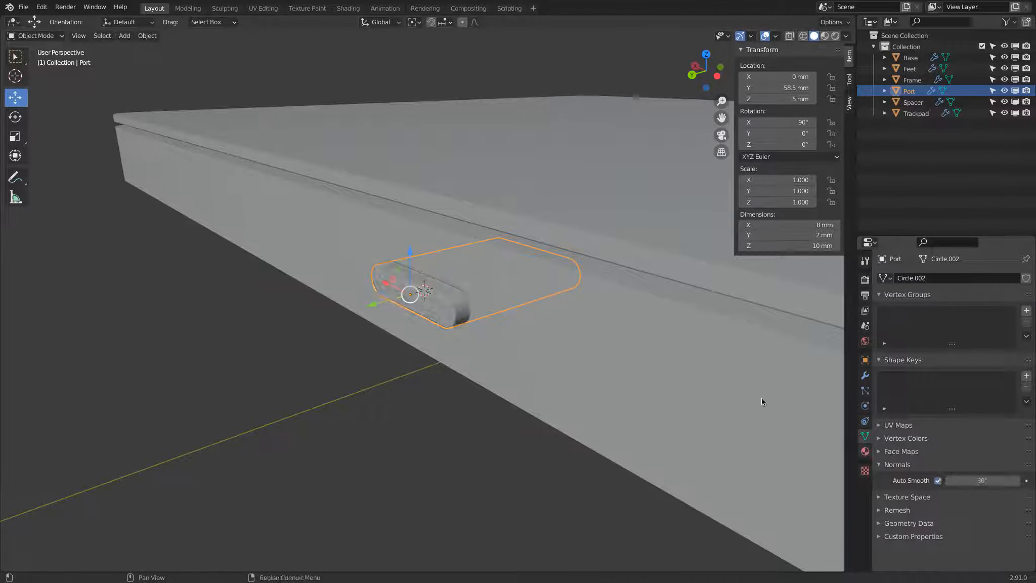
Add a Boolean modifier to the frame in Difference mode with the port shape as its cutting object.
{"action": "left_click", "coordinate": [156, 156]}
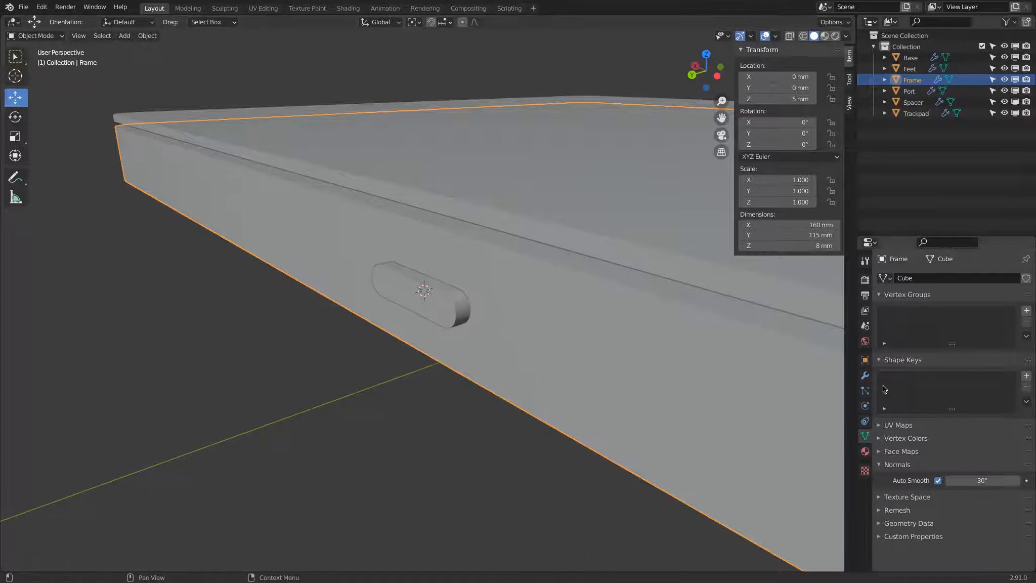
{"action": "left_click", "coordinate": [865, 377]}
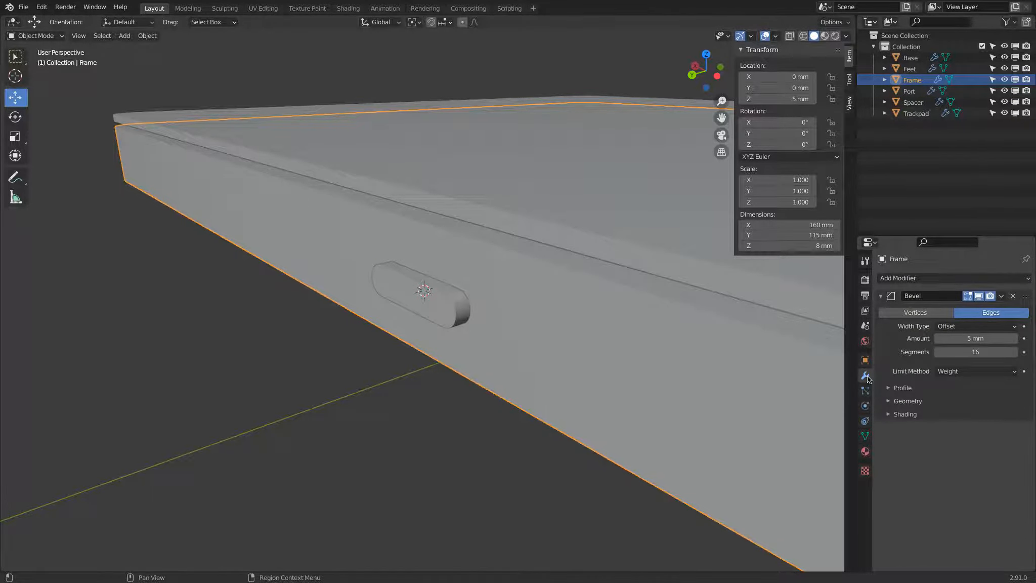
{"action": "left_click", "coordinate": [939, 279]}
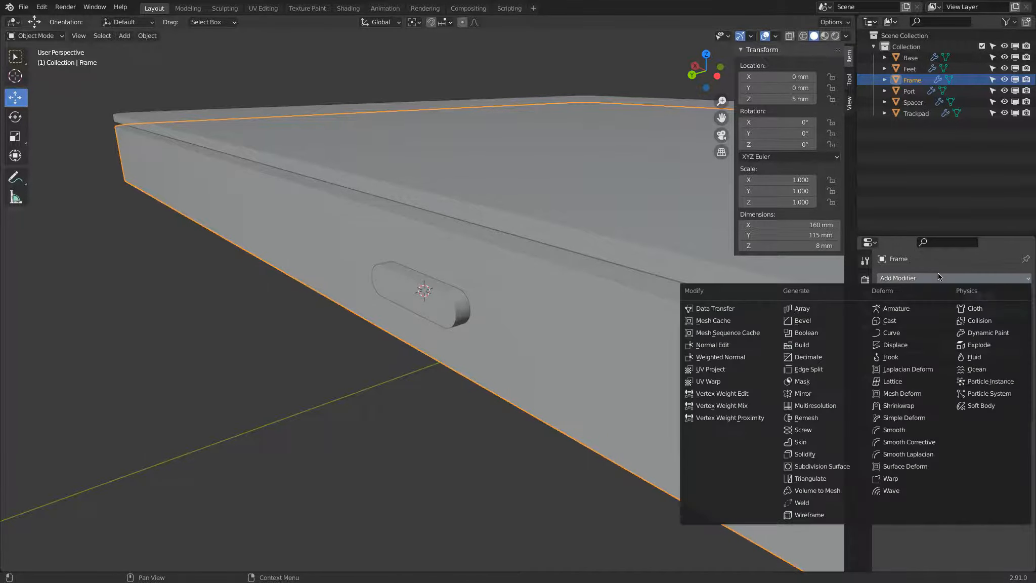
{"action": "left_click", "coordinate": [810, 332]}
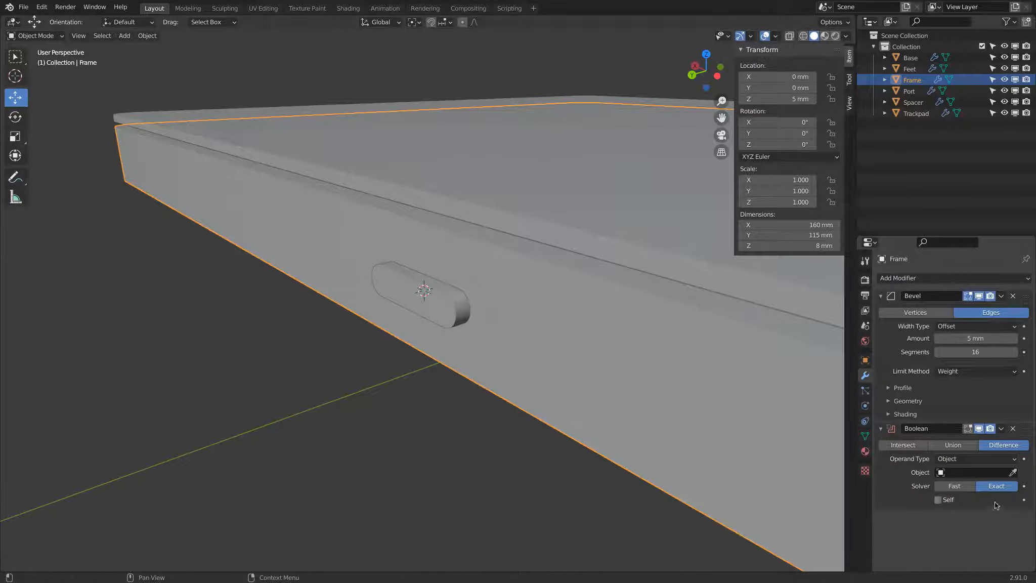
{"action": "left_click", "coordinate": [1013, 473]}
{"action": "left_click", "coordinate": [453, 306]}
{"action": "left_click", "coordinate": [444, 310]}
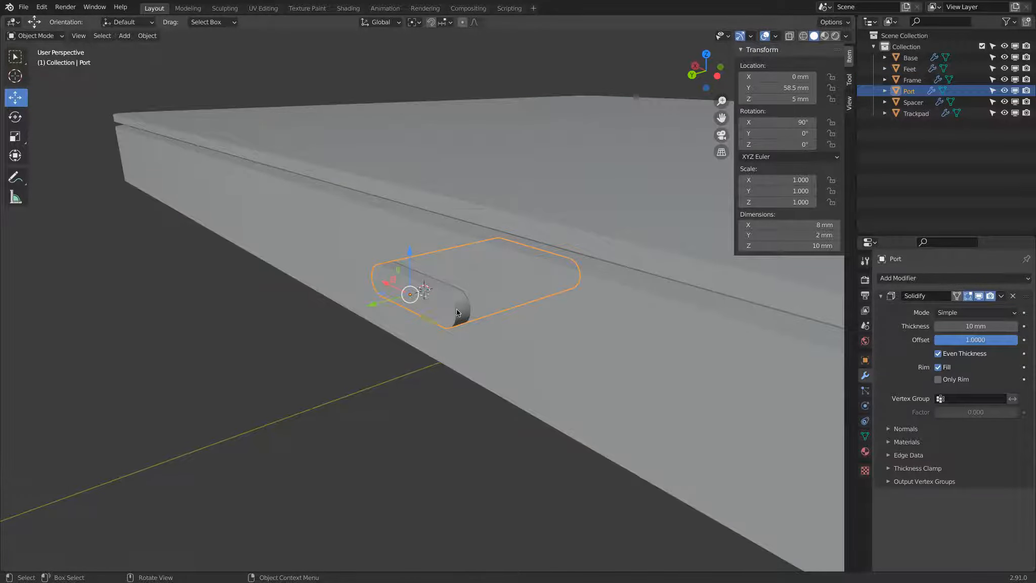
Rename the main collection holding all the parts as Trackpad.
{"action": "double_click", "coordinate": [909, 46]}
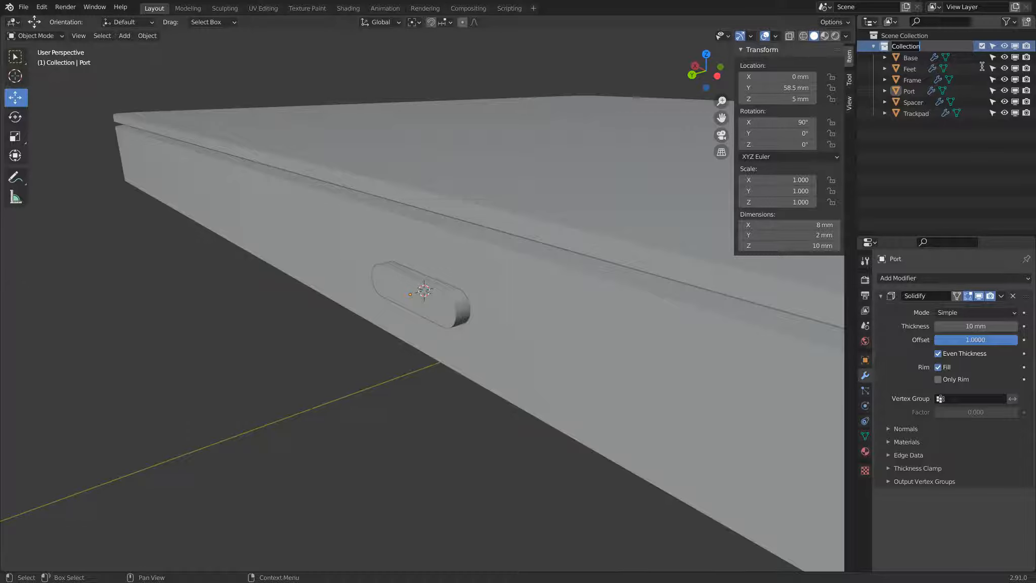
{"action": "type", "text": "Trackpad"}
{"action": "key", "text": "Return"}
Create a collection named Trim inside the Trackpad collection, move Port into it, and exclude it from the view layer.
{"action": "right_click", "coordinate": [879, 169]}
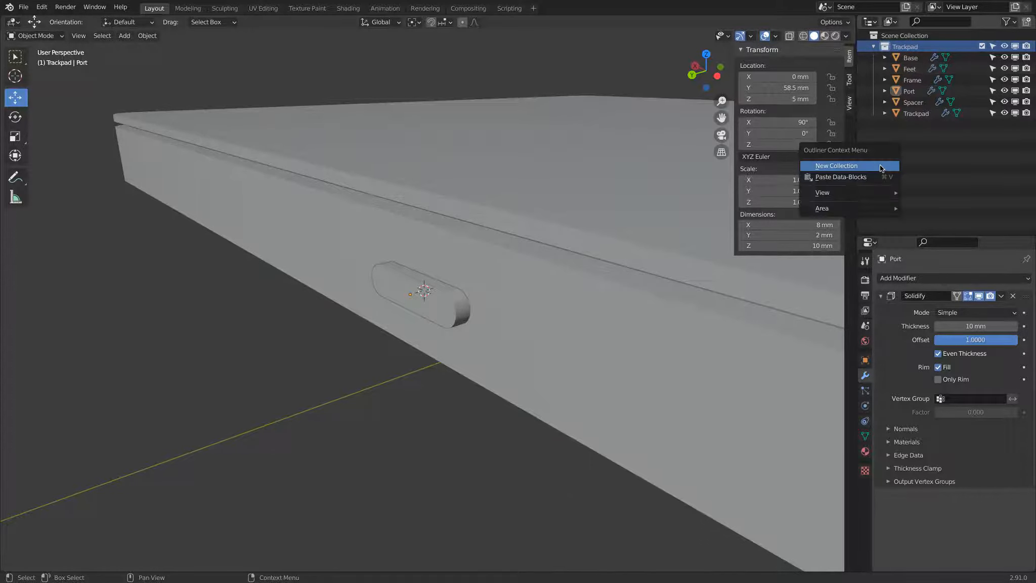
{"action": "left_click", "coordinate": [879, 166]}
{"action": "left_click_drag", "start_coordinate": [909, 102], "coordinate": [924, 63]}
{"action": "double_click", "coordinate": [920, 59]}
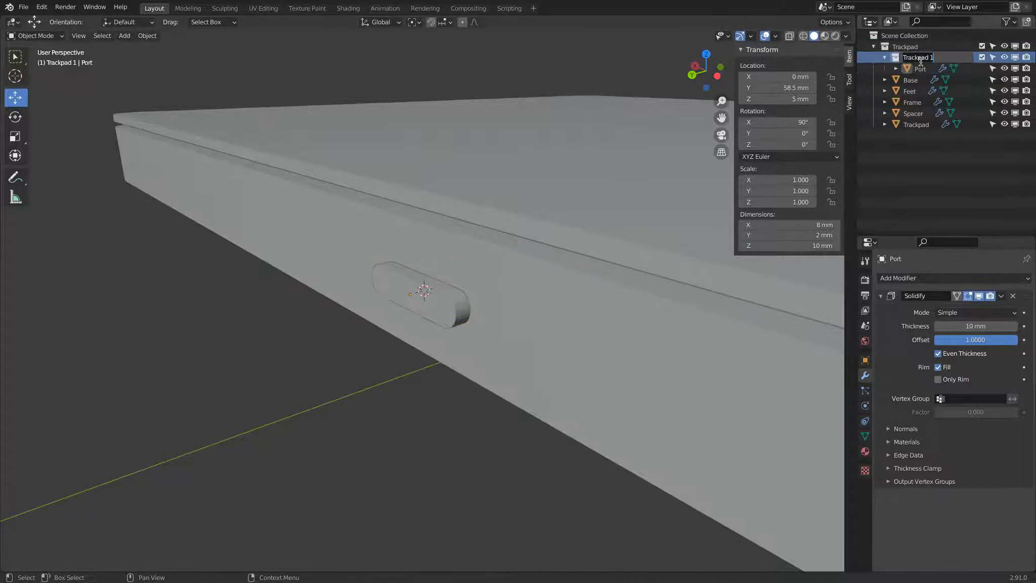
{"action": "type", "text": "Trim"}
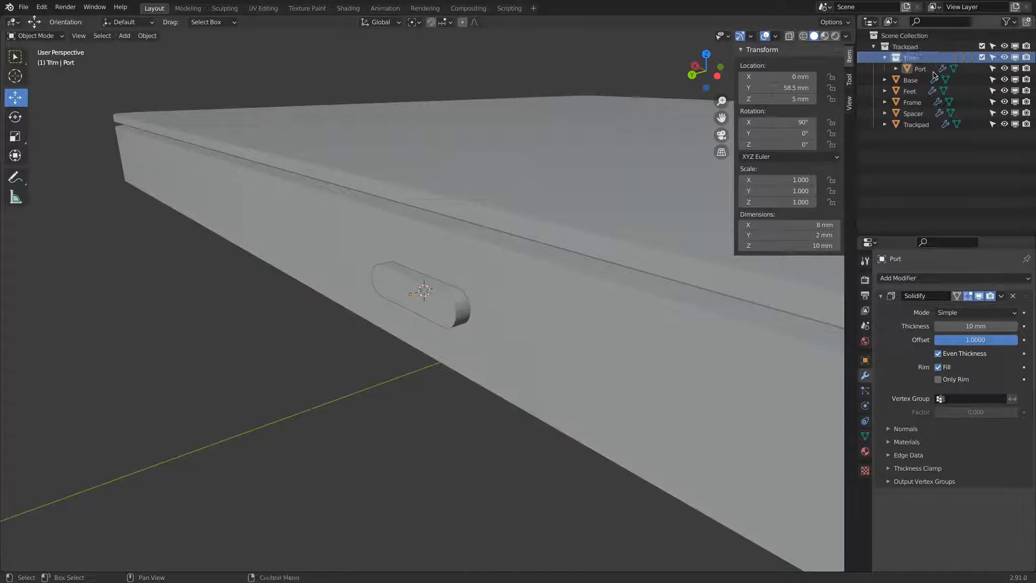
{"action": "key", "text": "Return"}
{"action": "left_click", "coordinate": [982, 57]}
Add a plane at the 3D cursor on the frame's side wall and set its dimensions to 58 mm in X and 2 mm in Y.
{"action": "middle_click_drag", "start_coordinate": [224, 394], "coordinate": [391, 308]}
{"action": "scroll", "coordinate": [356, 310], "scroll_direction": "down", "scroll_amount": 4}
{"action": "scroll", "coordinate": [349, 327], "scroll_direction": "down", "scroll_amount": 4}
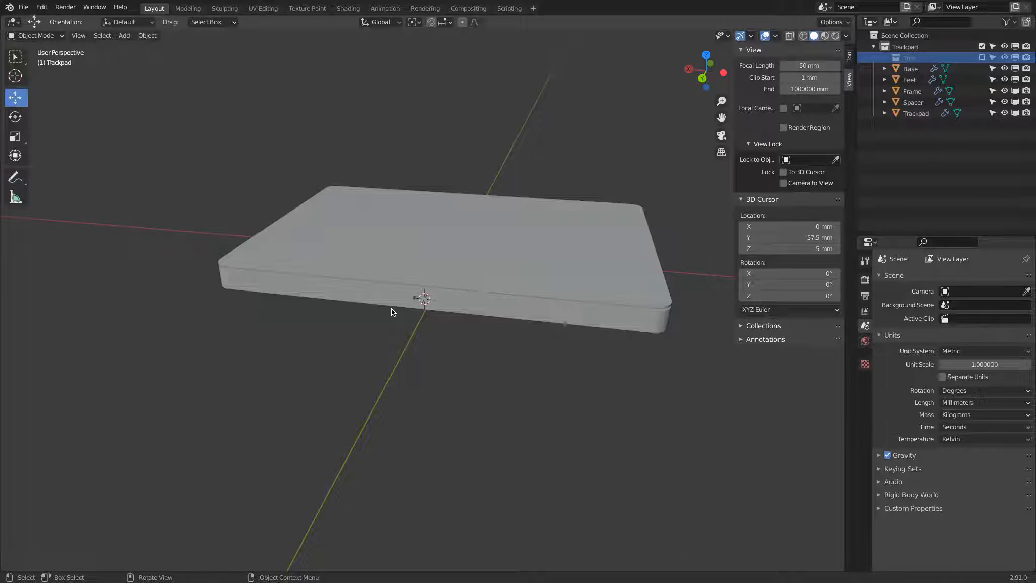
{"action": "key", "text": "shift+a"}
{"action": "mouse_move", "coordinate": [133, 130]}
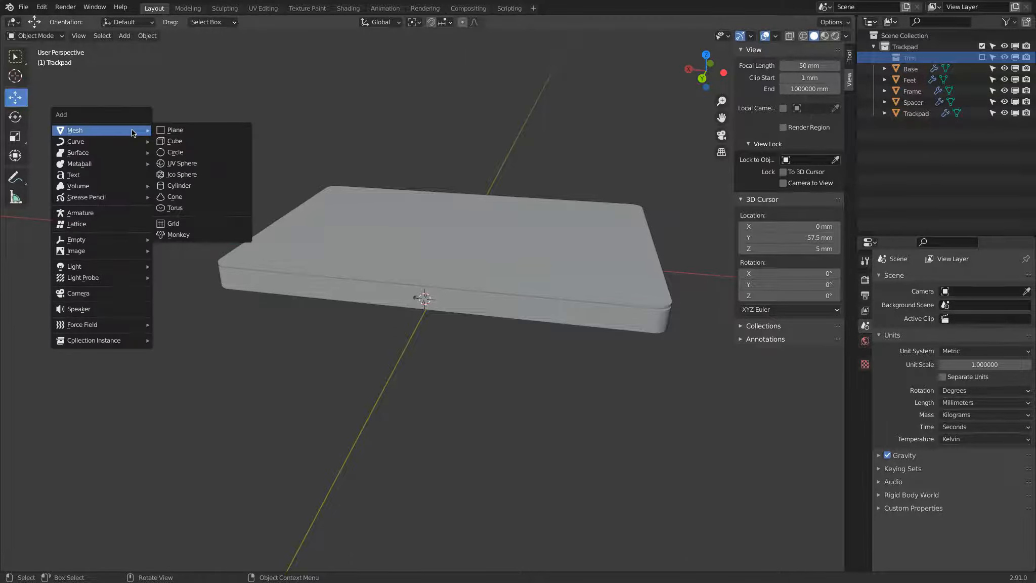
{"action": "left_click", "coordinate": [192, 134]}
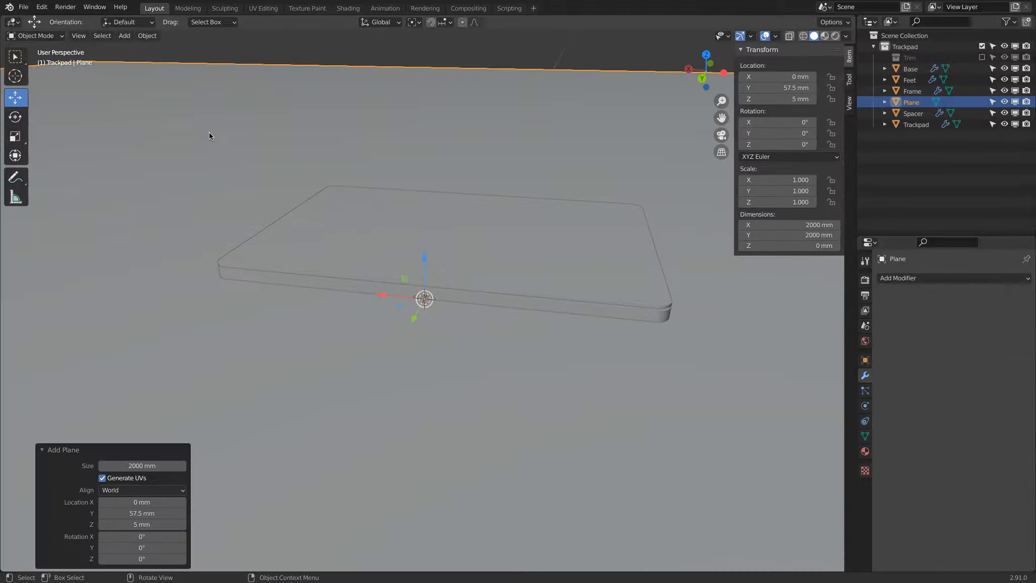
{"action": "left_click", "coordinate": [786, 236]}
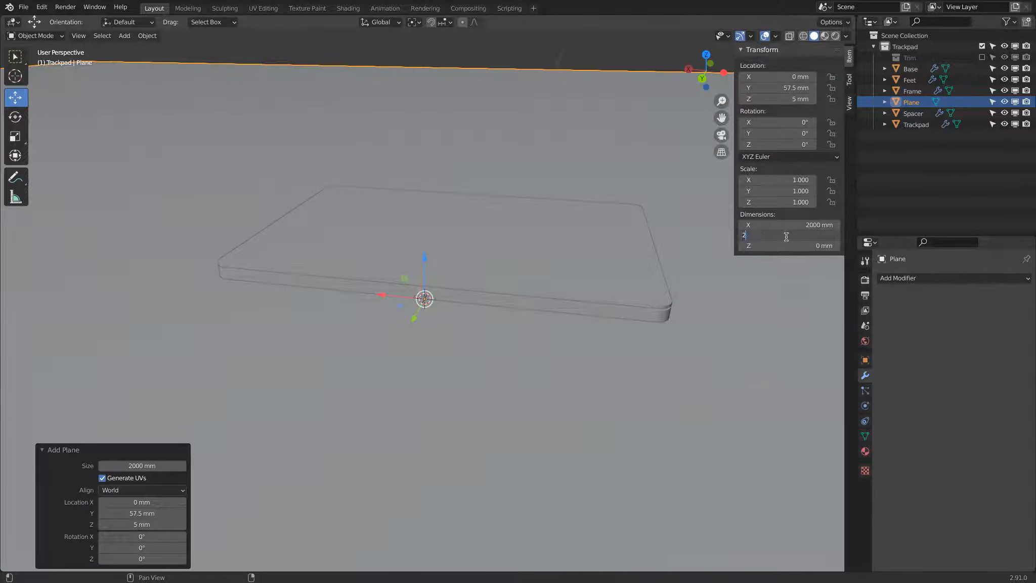
{"action": "type", "text": "2"}
{"action": "key", "text": "Return"}
{"action": "left_click", "coordinate": [774, 224]}
{"action": "type", "text": "58"}
{"action": "key", "text": "Return"}
Rotate the plane 90° about X and move it -40 mm along X on the frame's side wall.
{"action": "left_click", "coordinate": [776, 123]}
{"action": "type", "text": "90"}
{"action": "key", "text": "Return"}
{"action": "left_click_drag", "start_coordinate": [384, 297], "coordinate": [499, 307]}
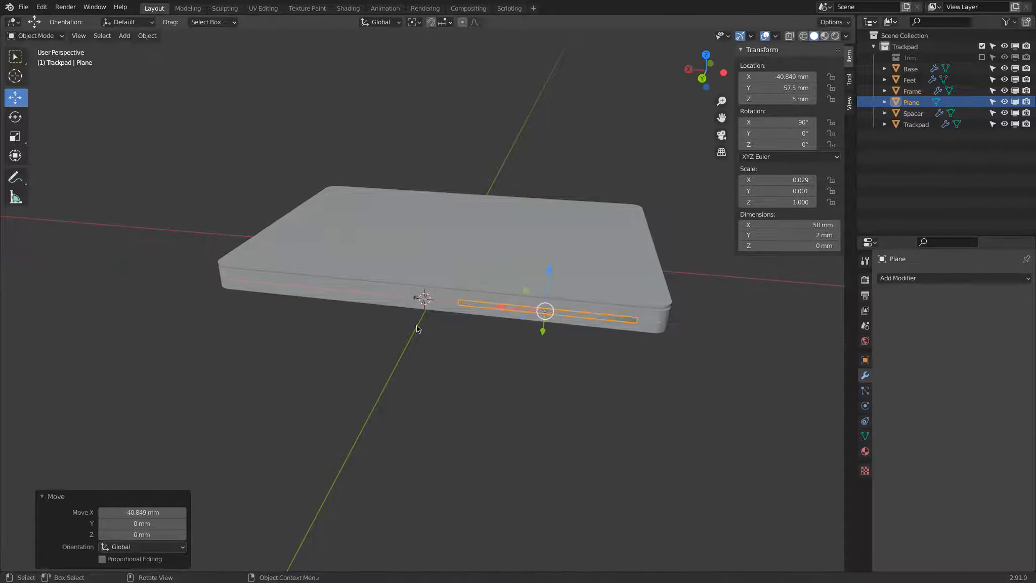
{"action": "left_click", "coordinate": [148, 512]}
{"action": "key", "text": "BackSpace"}
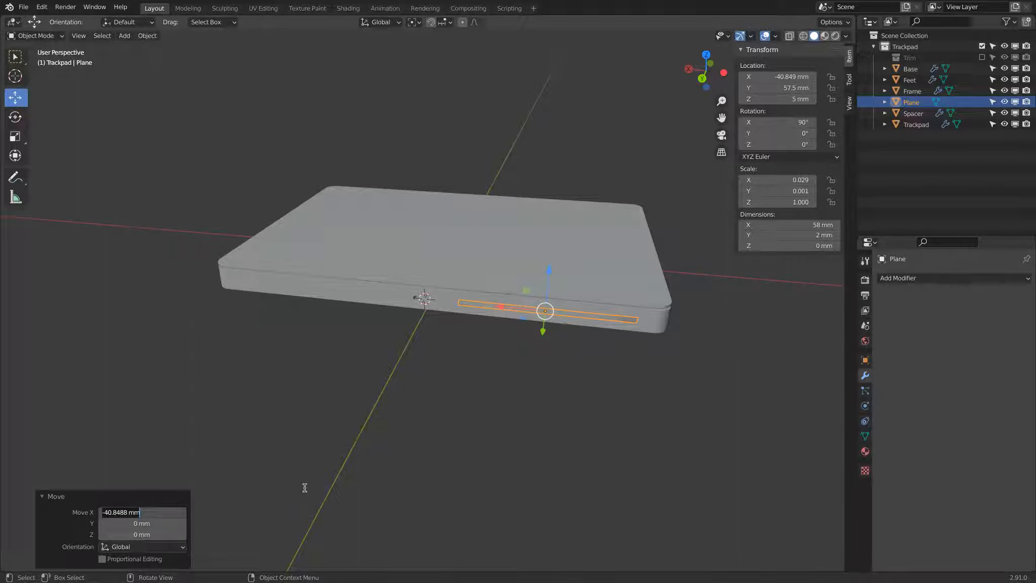
{"action": "type", "text": "-40"}
{"action": "key", "text": "Return"}
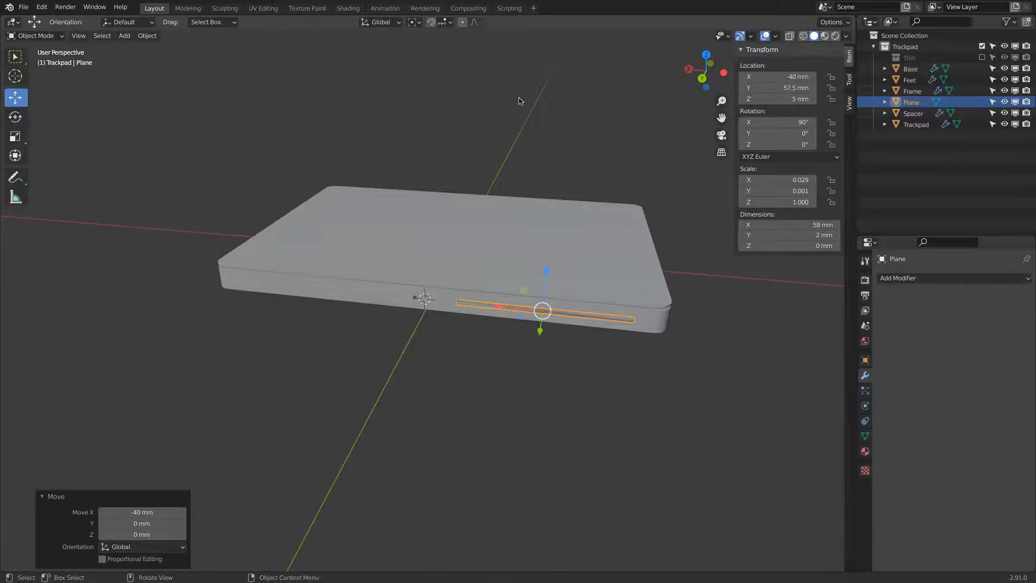
Check the plane from the back view and try X move distances of -41 mm and -45 mm.
{"action": "left_click", "coordinate": [703, 78]}
{"action": "scroll", "coordinate": [675, 326], "scroll_direction": "up", "scroll_amount": 3}
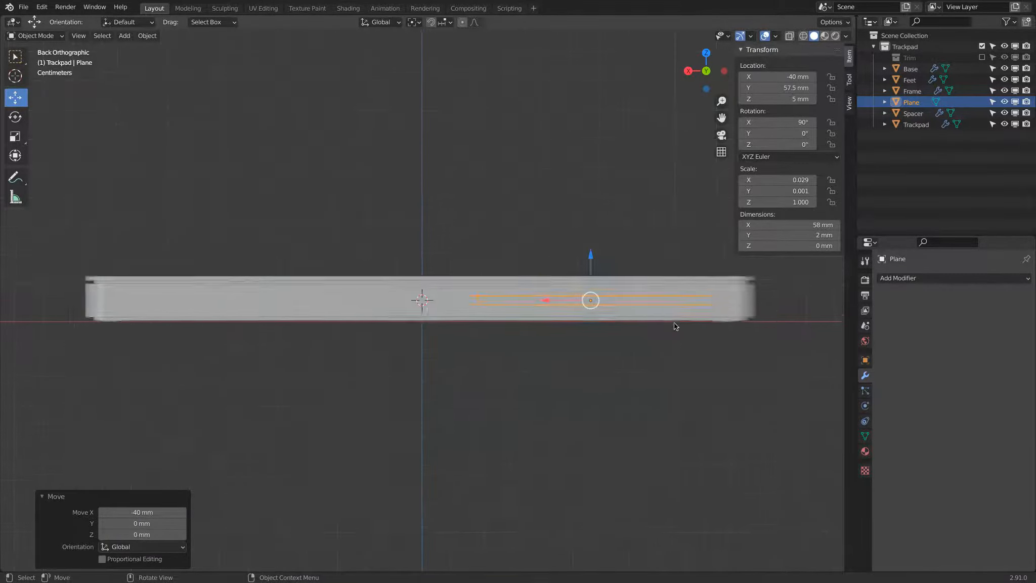
{"action": "middle_click_drag", "start_coordinate": [676, 326], "coordinate": [465, 314], "text": "shift"}
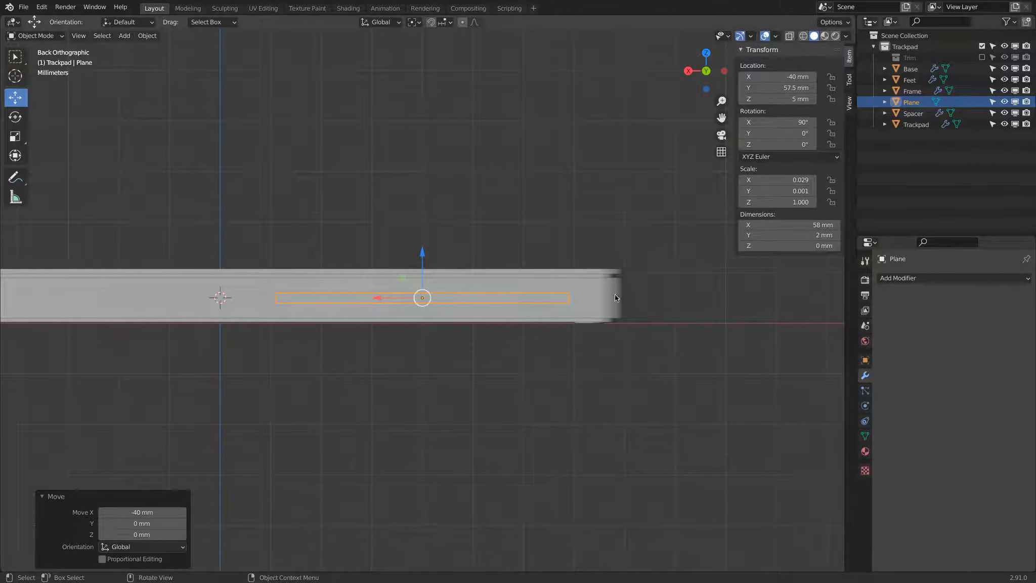
{"action": "scroll", "coordinate": [646, 297], "scroll_direction": "up", "scroll_amount": 3}
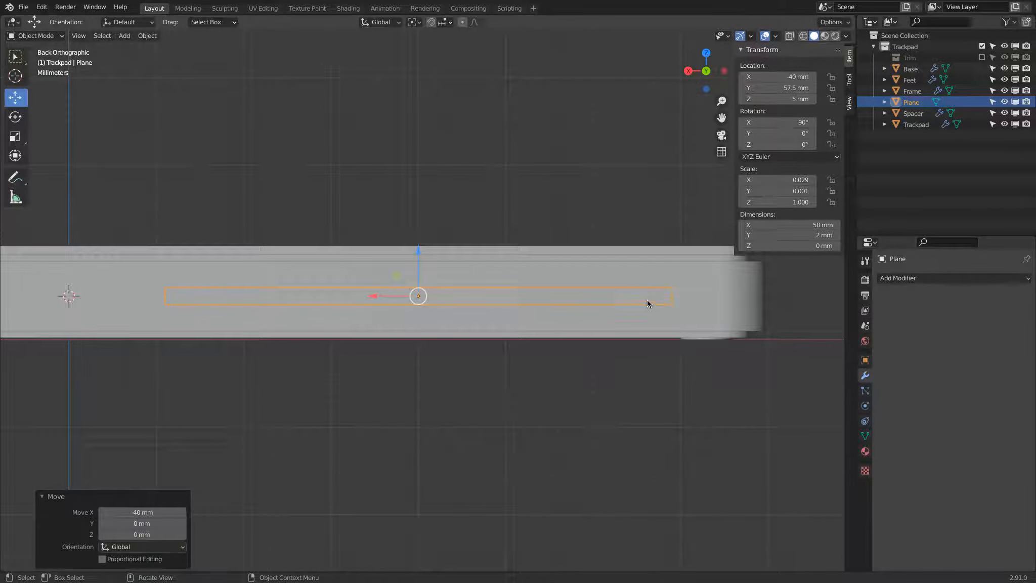
{"action": "left_click", "coordinate": [142, 512]}
{"action": "key", "text": "BackSpace"}
{"action": "type", "text": "-41"}
{"action": "key", "text": "Return"}
{"action": "scroll", "coordinate": [678, 355], "scroll_direction": "down", "scroll_amount": 3}
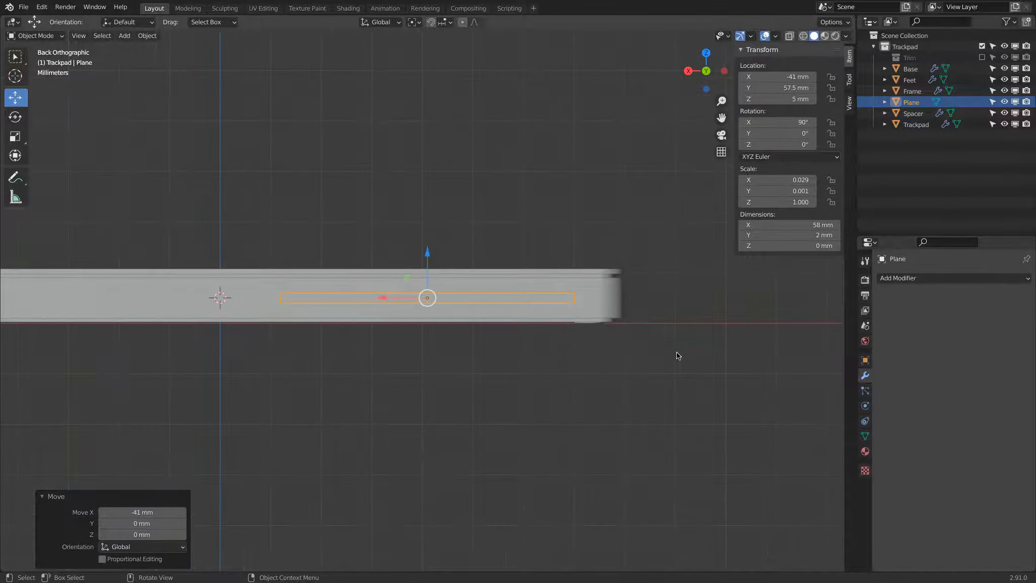
{"action": "left_click", "coordinate": [147, 513]}
{"action": "type", "text": "-45"}
{"action": "key", "text": "Return"}
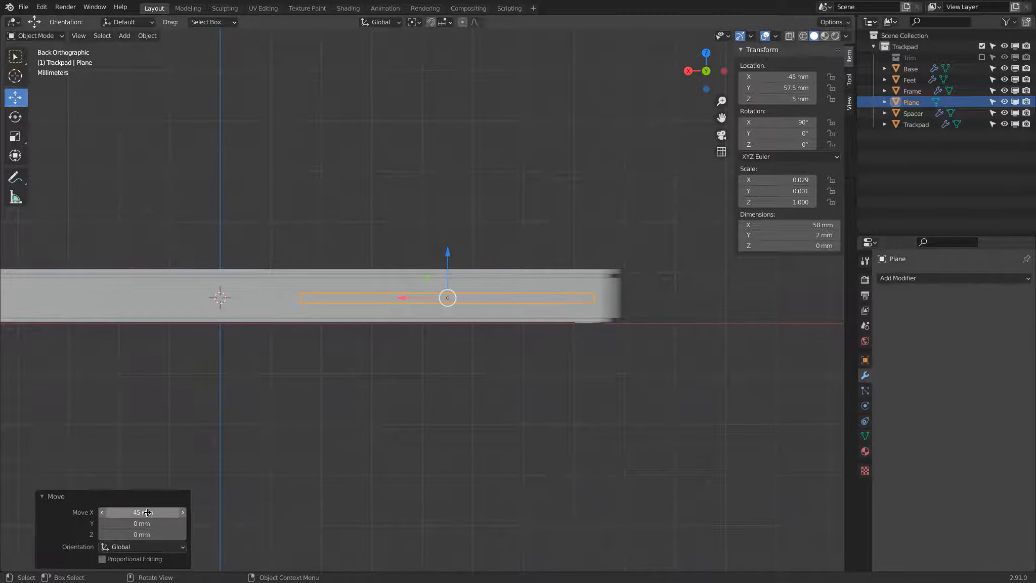
Set the thin plane's move distance to -44 mm along X.
{"action": "left_click", "coordinate": [146, 513]}
{"action": "type", "text": "-44"}
{"action": "key", "text": "Return"}
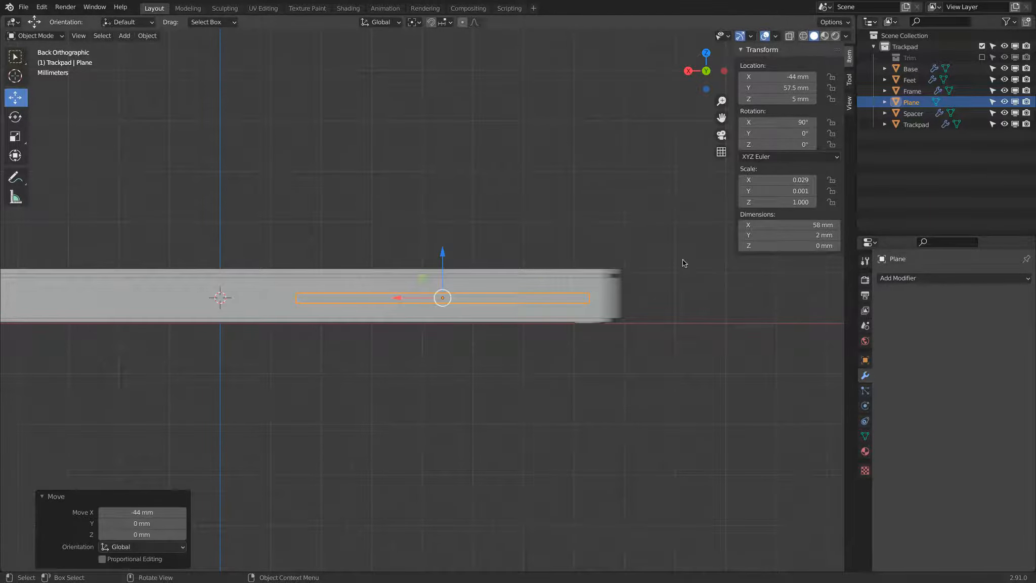
{"action": "scroll", "coordinate": [683, 263], "scroll_direction": "up", "scroll_amount": 3}
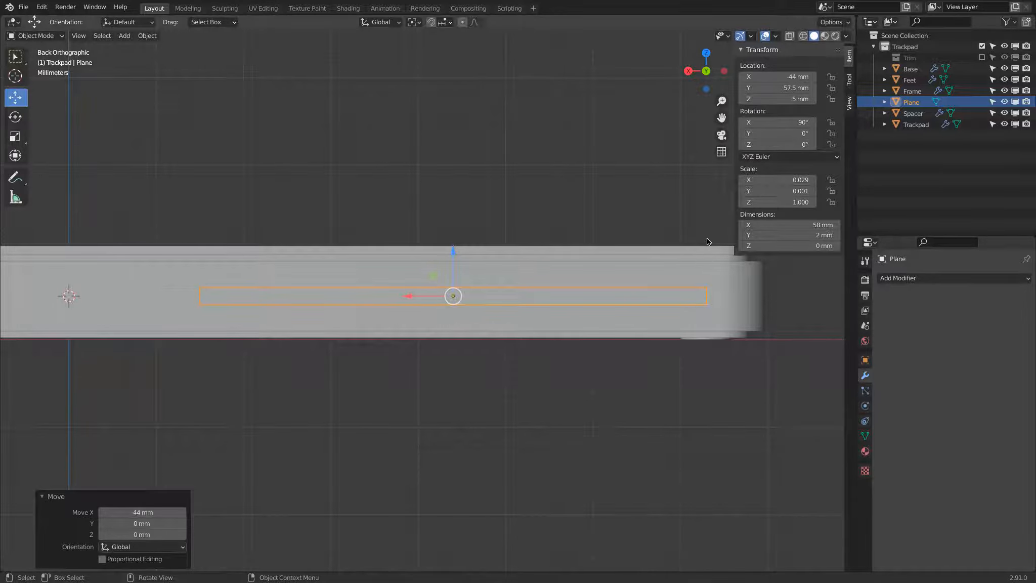
{"action": "scroll", "coordinate": [707, 241], "scroll_direction": "down", "scroll_amount": 1}
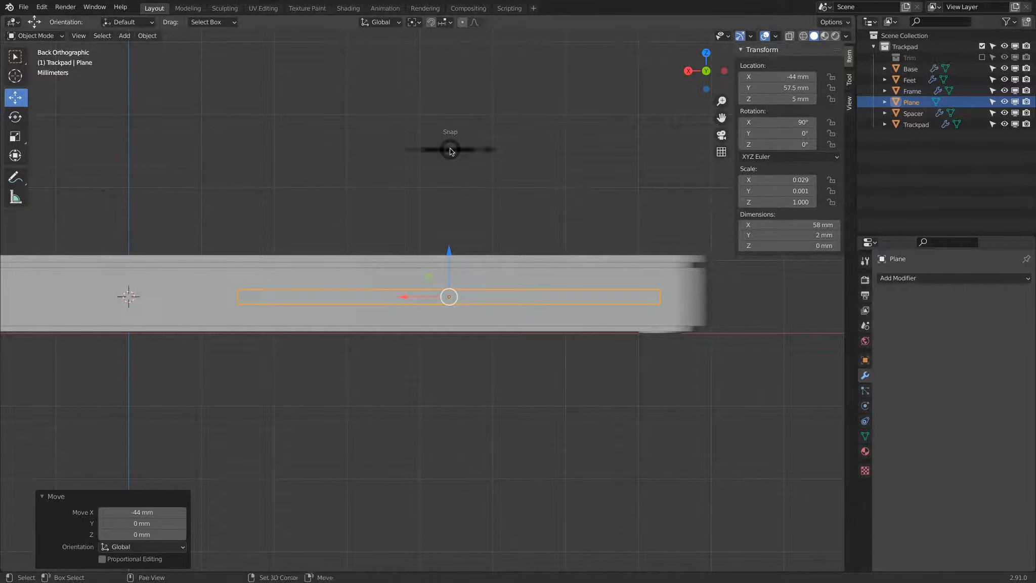
Snap the 3D cursor to the thin plane and add a 32-vertex circle with a 1 mm radius there.
{"action": "key", "text": "shift+s"}
{"action": "left_click", "coordinate": [458, 214]}
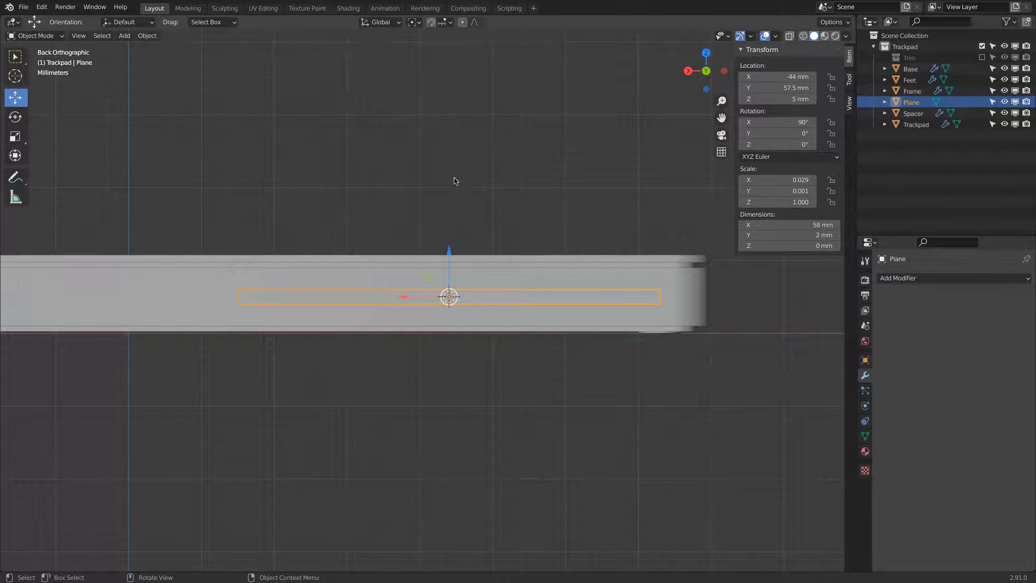
{"action": "key", "text": "shift+a"}
{"action": "mouse_move", "coordinate": [454, 180]}
{"action": "left_click", "coordinate": [501, 200]}
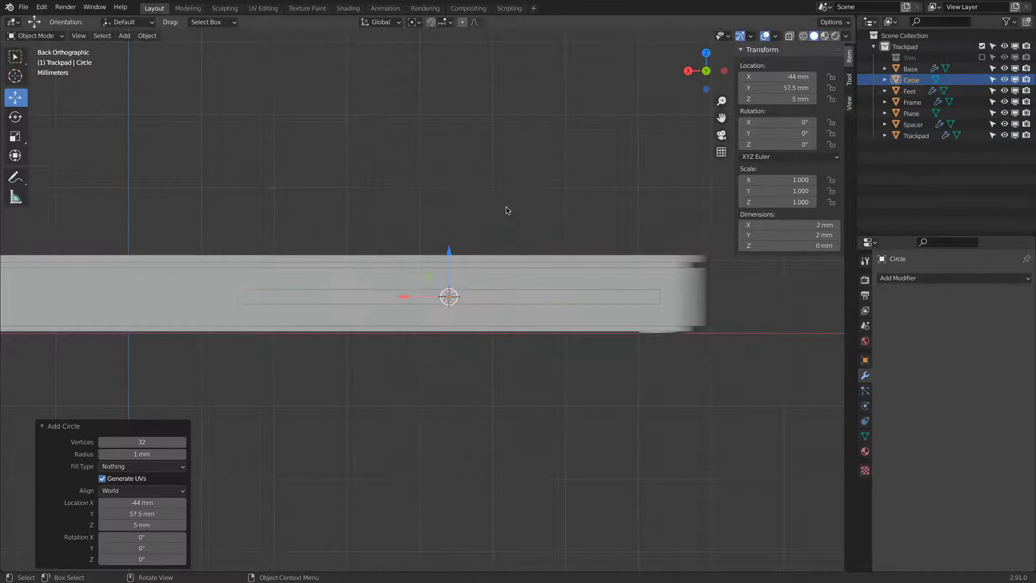
Rotate the new circle 90° about X and enter Edit Mode on it.
{"action": "left_click", "coordinate": [143, 537]}
{"action": "type", "text": "90"}
{"action": "key", "text": "Return"}
{"action": "left_click", "coordinate": [35, 35]}
{"action": "left_click", "coordinate": [30, 49]}
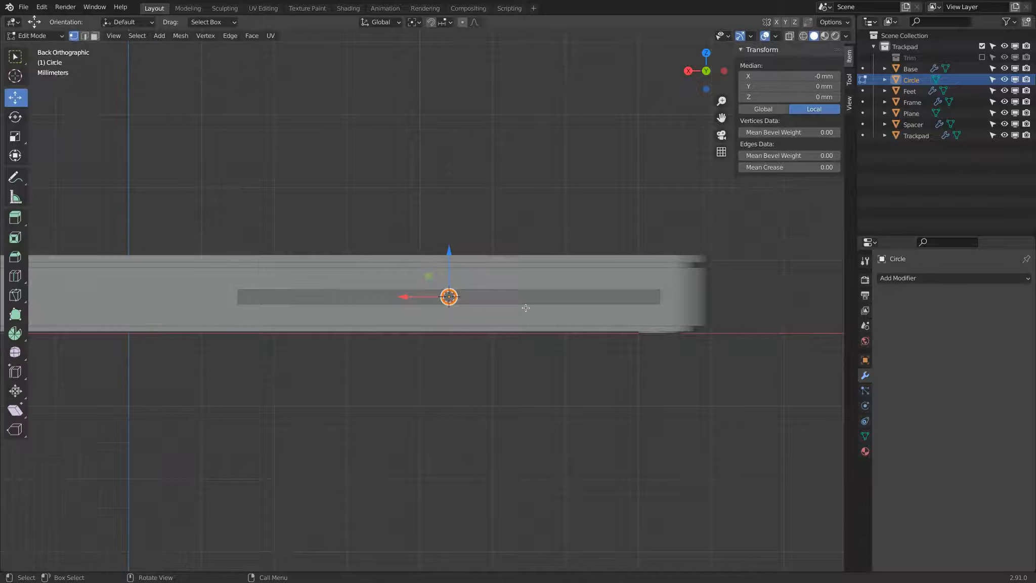
Box-select the vertices of the circle's +X half in the back view.
{"action": "scroll", "coordinate": [397, 306], "scroll_direction": "up", "scroll_amount": 1}
{"action": "middle_click_drag", "start_coordinate": [397, 306], "coordinate": [580, 215]}
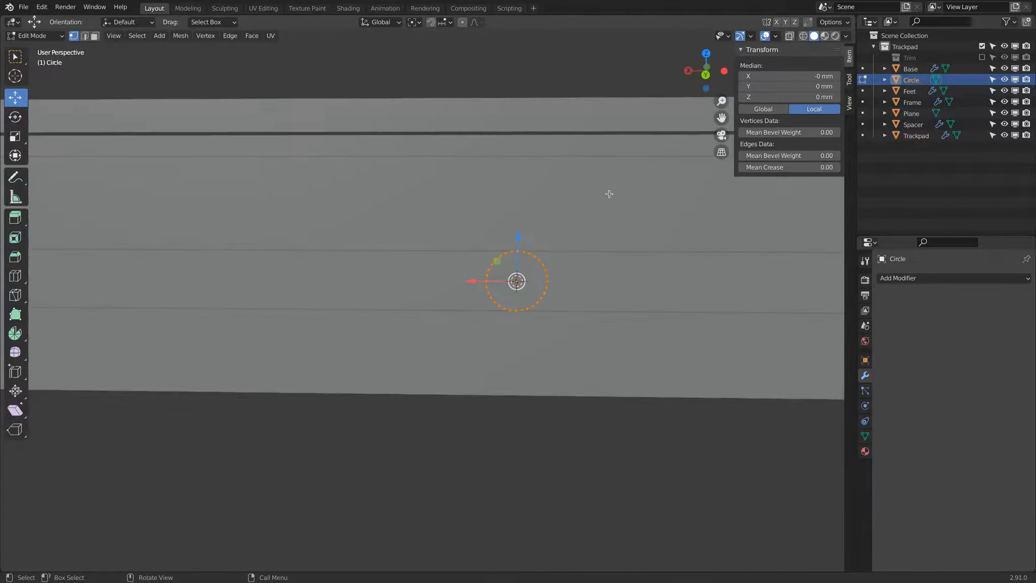
{"action": "left_click", "coordinate": [705, 75]}
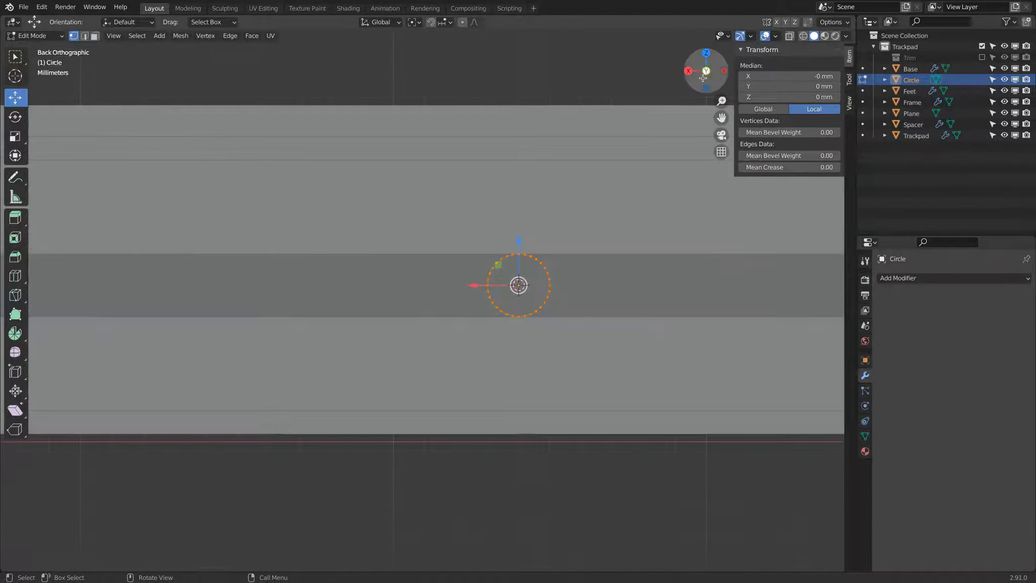
{"action": "left_click", "coordinate": [446, 83]}
{"action": "key", "text": "w"}
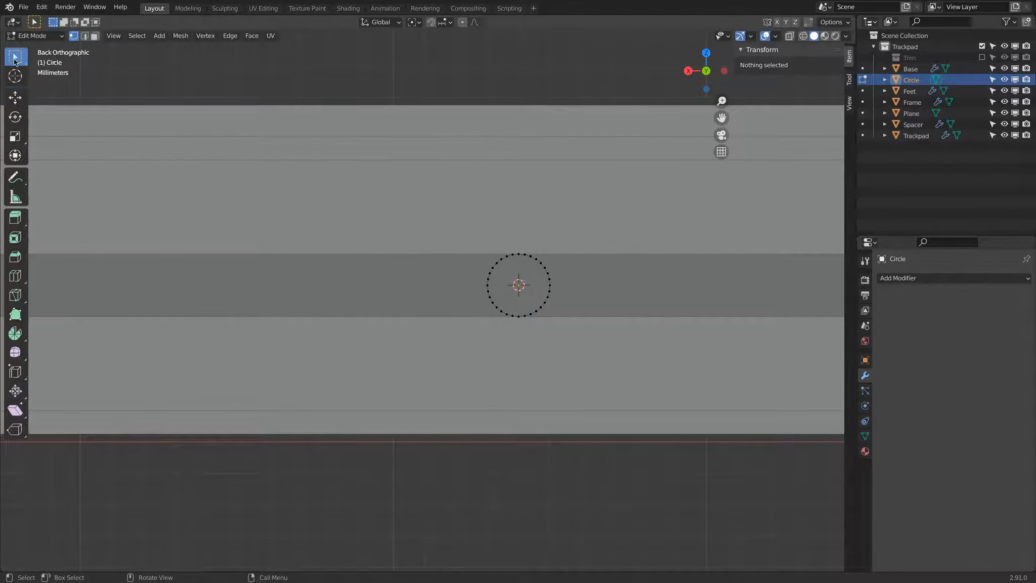
{"action": "left_click_drag", "start_coordinate": [357, 119], "coordinate": [521, 350]}
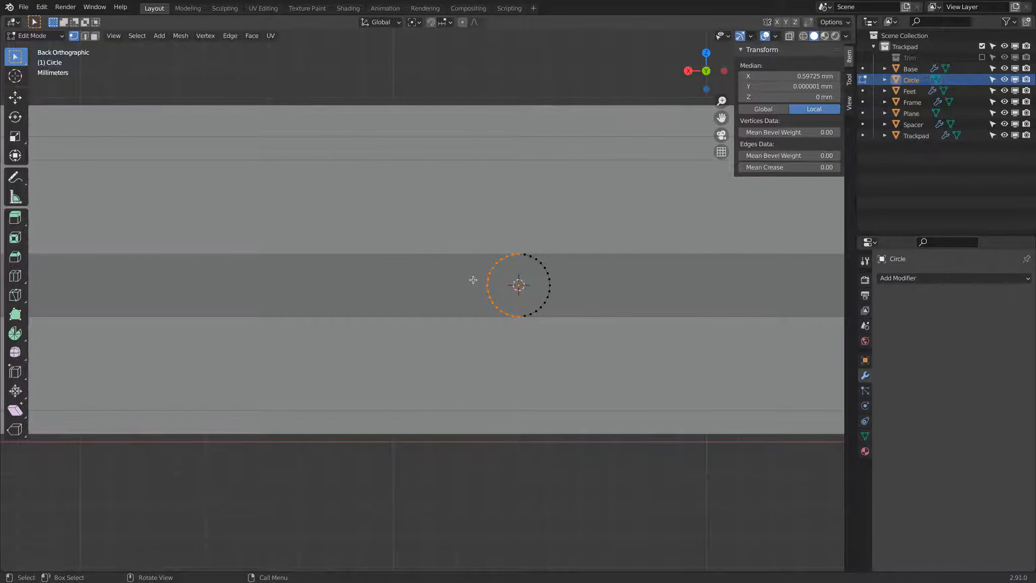
Move the half circle along X to the thin plane's +X end and change the snap target to Vertex.
{"action": "left_click", "coordinate": [15, 97]}
{"action": "scroll", "coordinate": [266, 188], "scroll_direction": "down", "scroll_amount": 4}
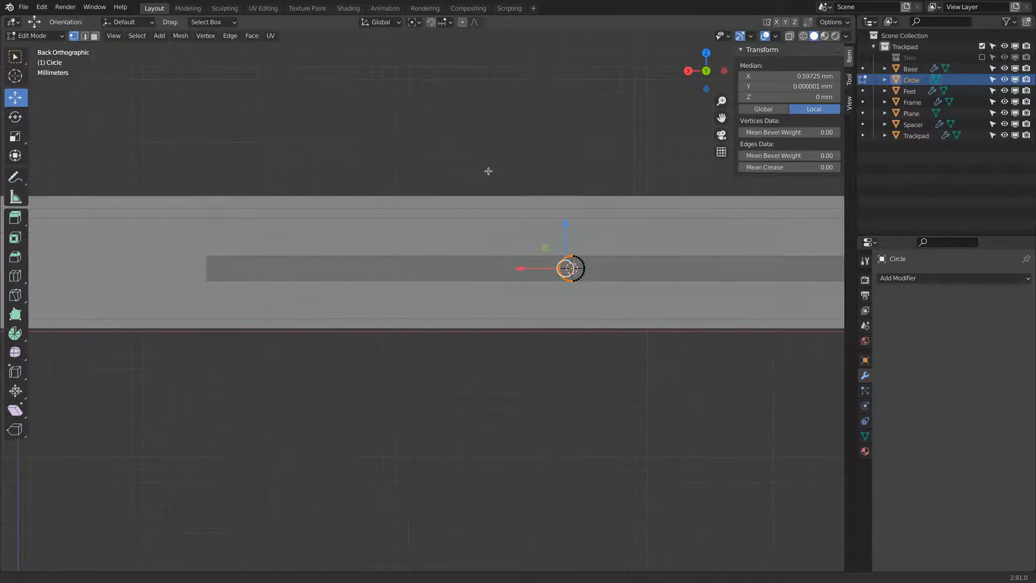
{"action": "left_click_drag", "start_coordinate": [521, 268], "coordinate": [188, 256]}
{"action": "left_click", "coordinate": [445, 22]}
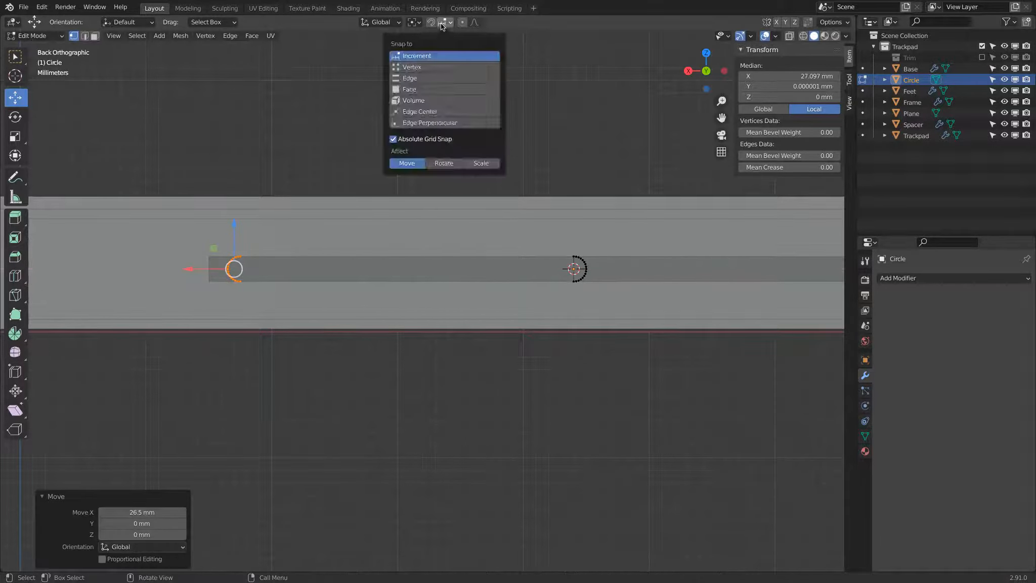
{"action": "left_click", "coordinate": [418, 68]}
{"action": "left_click_drag", "start_coordinate": [188, 269], "coordinate": [209, 256]}
Snap the half circle to the thin plane's end corner, then move it -1 mm along X.
{"action": "scroll", "coordinate": [209, 256], "scroll_direction": "up", "scroll_amount": 5}
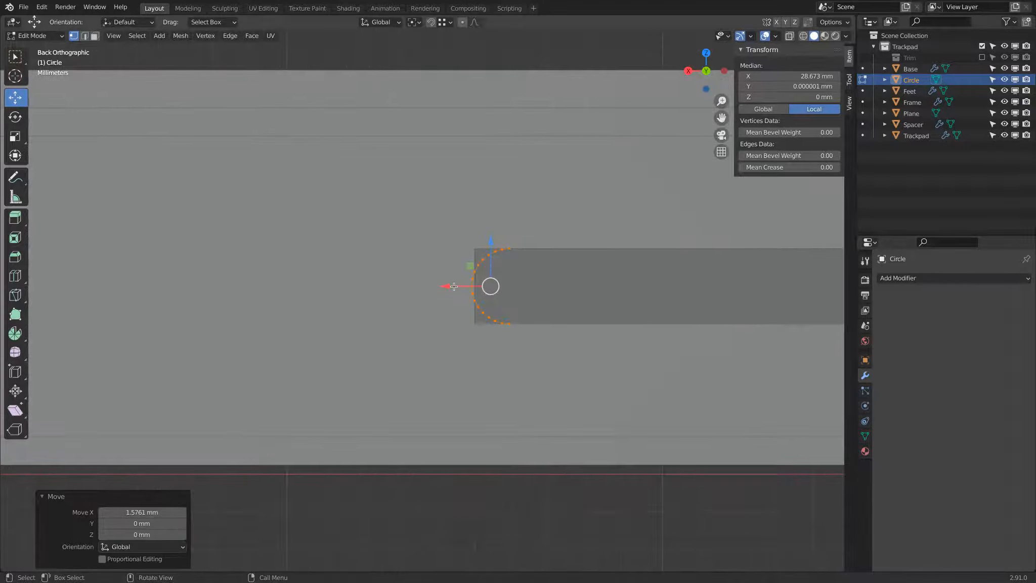
{"action": "left_click_drag", "start_coordinate": [454, 286], "coordinate": [468, 245]}
{"action": "left_click_drag", "start_coordinate": [412, 285], "coordinate": [468, 285]}
{"action": "left_click", "coordinate": [147, 512]}
{"action": "type", "text": "-1"}
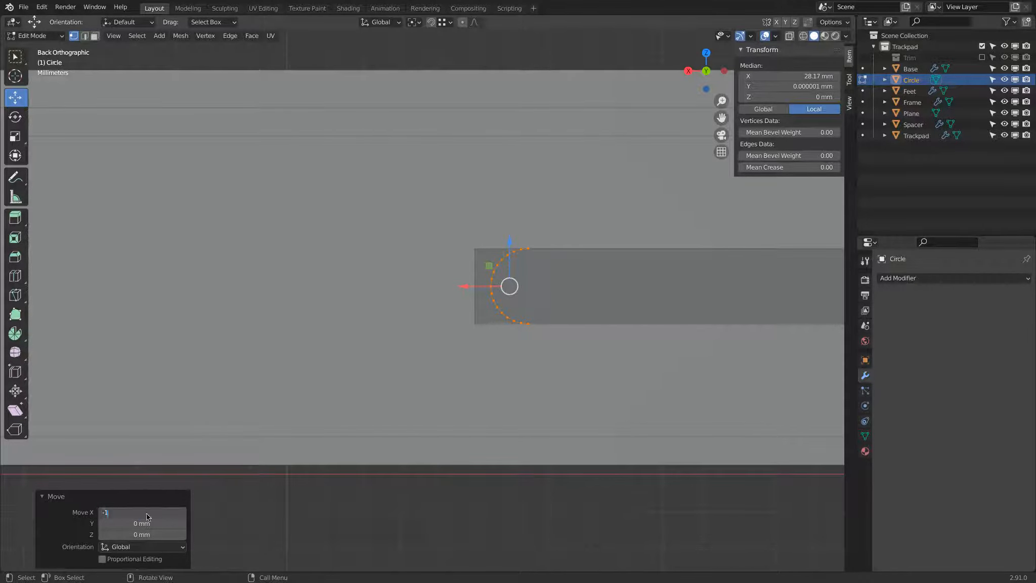
{"action": "key", "text": "Return"}
{"action": "middle_click_drag", "start_coordinate": [517, 347], "coordinate": [372, 357], "text": "shift"}
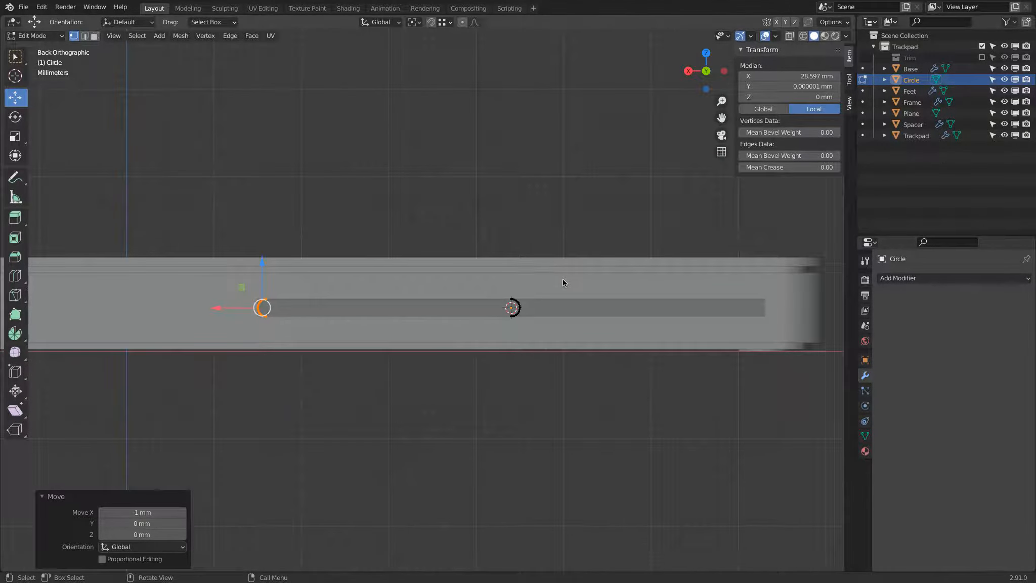
Select the remaining half circle, snap it to the thin plane's other end along X, and move it 1 mm back inward.
{"action": "key", "text": "alt+a"}
{"action": "key", "text": "b"}
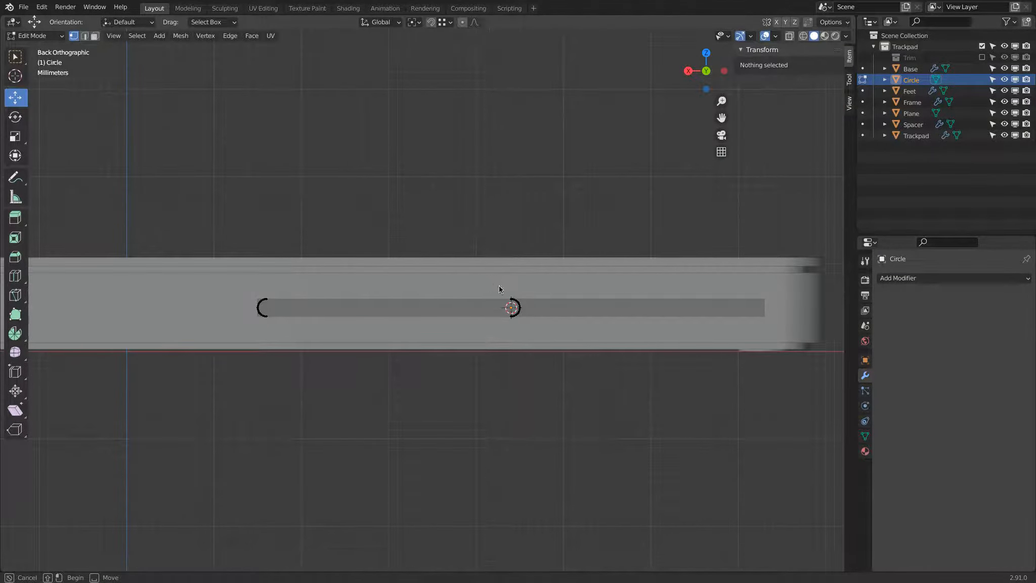
{"action": "left_click_drag", "start_coordinate": [538, 333], "coordinate": [537, 333]}
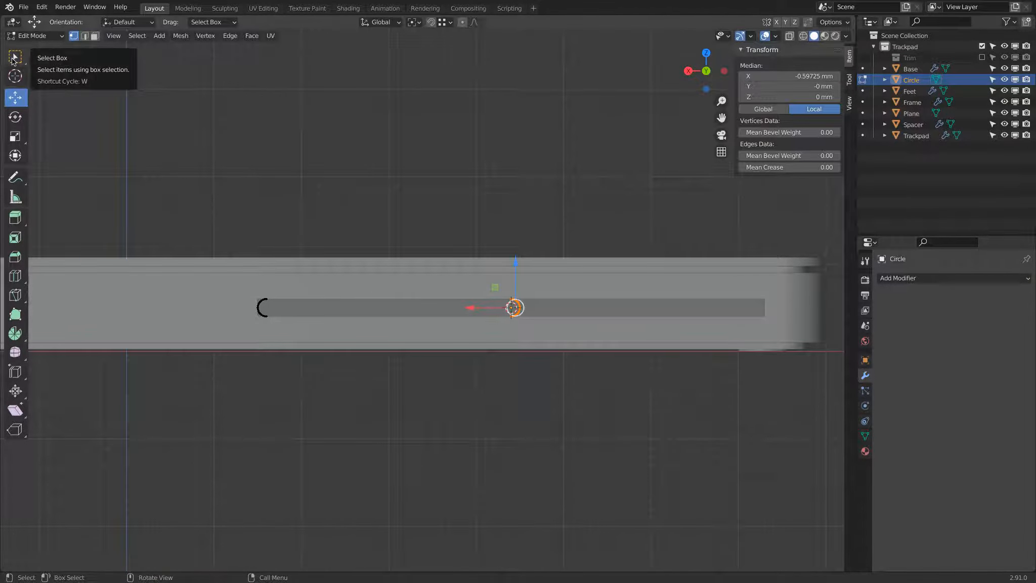
{"action": "left_click_drag", "start_coordinate": [468, 308], "coordinate": [765, 300]}
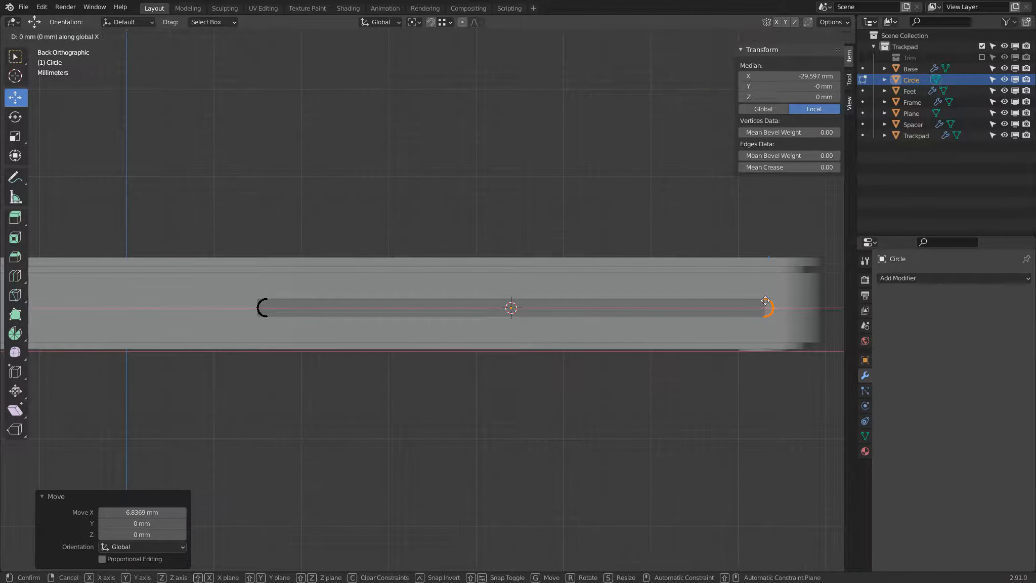
{"action": "type", "text": "1"}
{"action": "key", "text": "Return"}
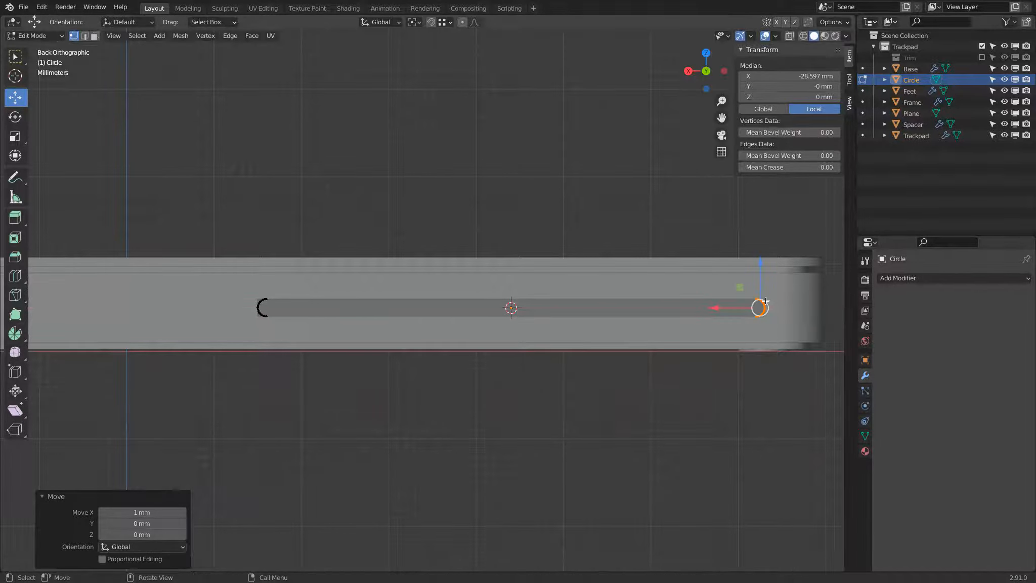
Select all vertices of both half circles, fill them with a face, and return to Object Mode.
{"action": "key", "text": "a"}
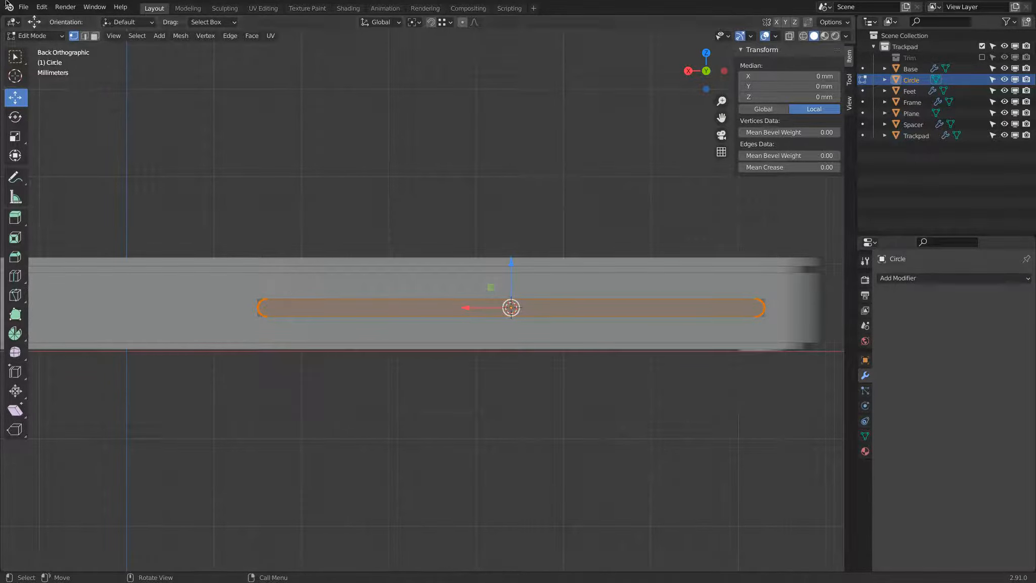
{"action": "left_click", "coordinate": [35, 36]}
{"action": "left_click", "coordinate": [40, 48]}
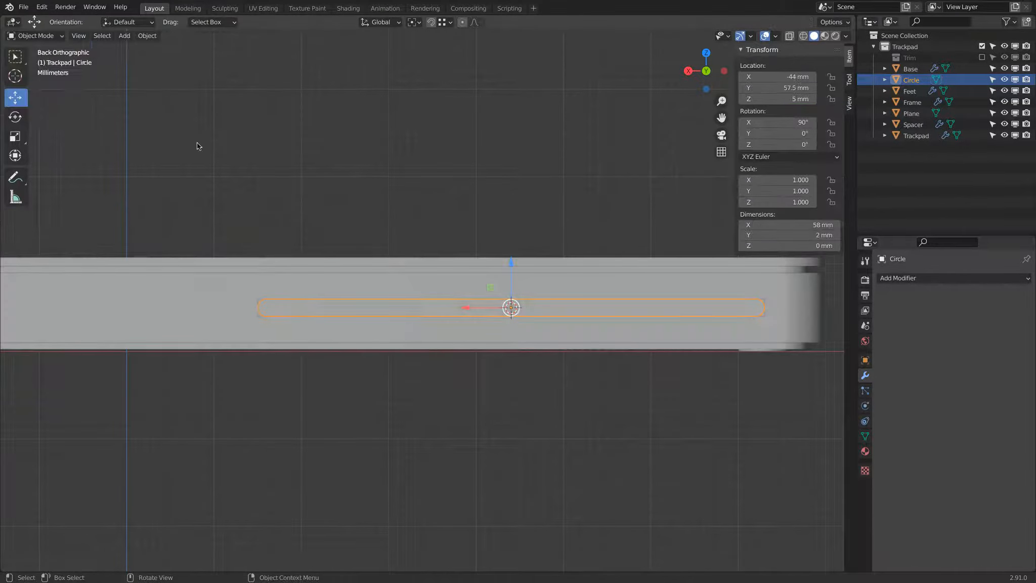
Delete the rectangular guide plane behind the rounded slot shape.
{"action": "left_click", "coordinate": [265, 301]}
{"action": "left_click", "coordinate": [260, 302]}
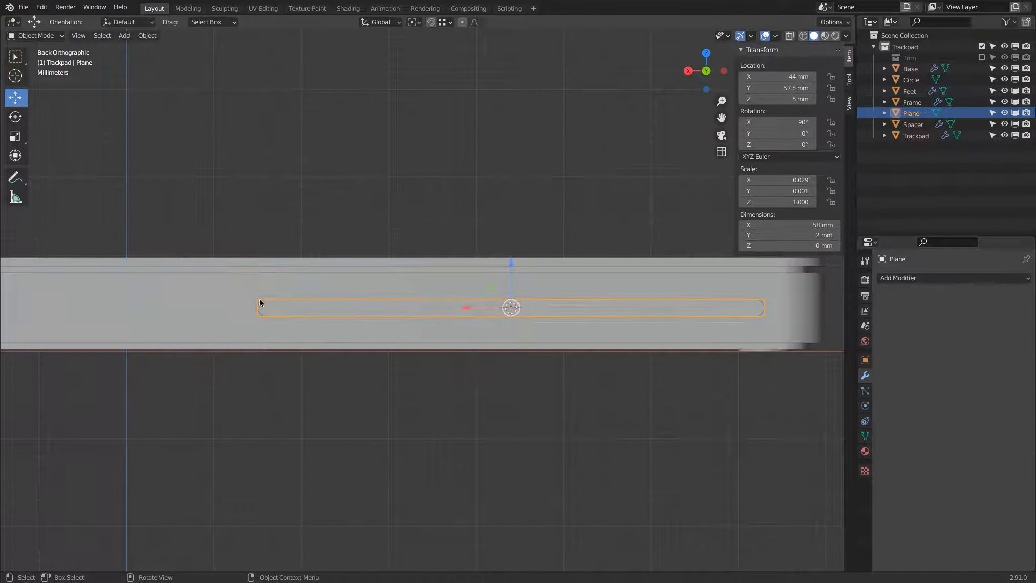
{"action": "key", "text": "x"}
{"action": "left_click", "coordinate": [303, 206]}
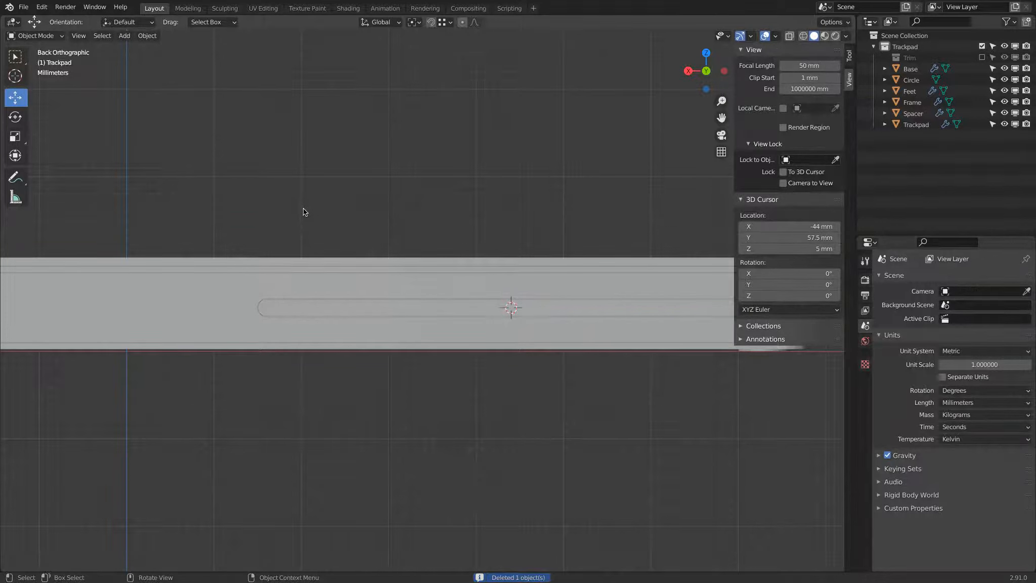
Rename the rounded slot-shaped Circle object as Antanna.
{"action": "left_click", "coordinate": [410, 303]}
{"action": "left_click", "coordinate": [410, 305]}
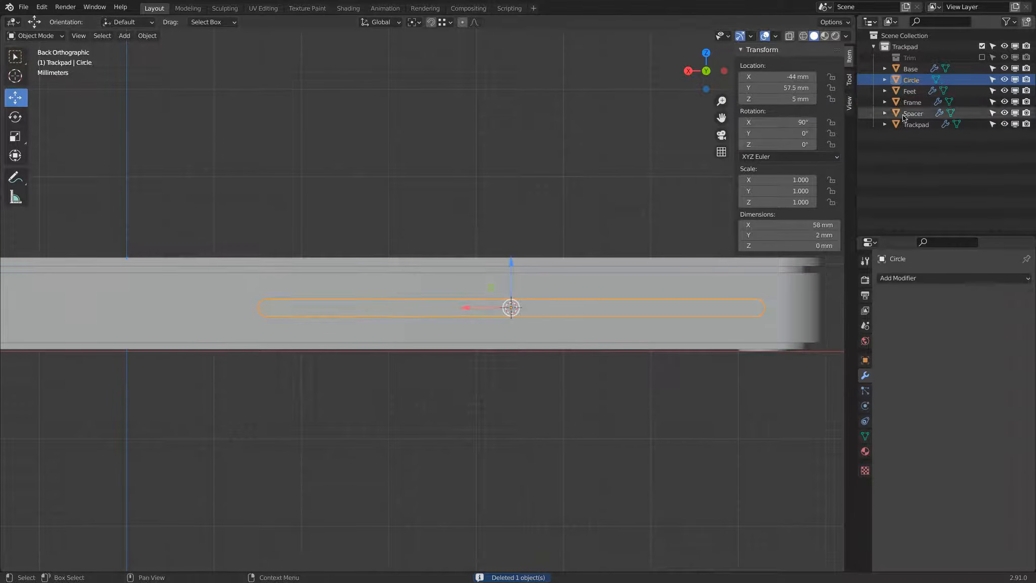
{"action": "double_click", "coordinate": [925, 81]}
{"action": "type", "text": "An"}
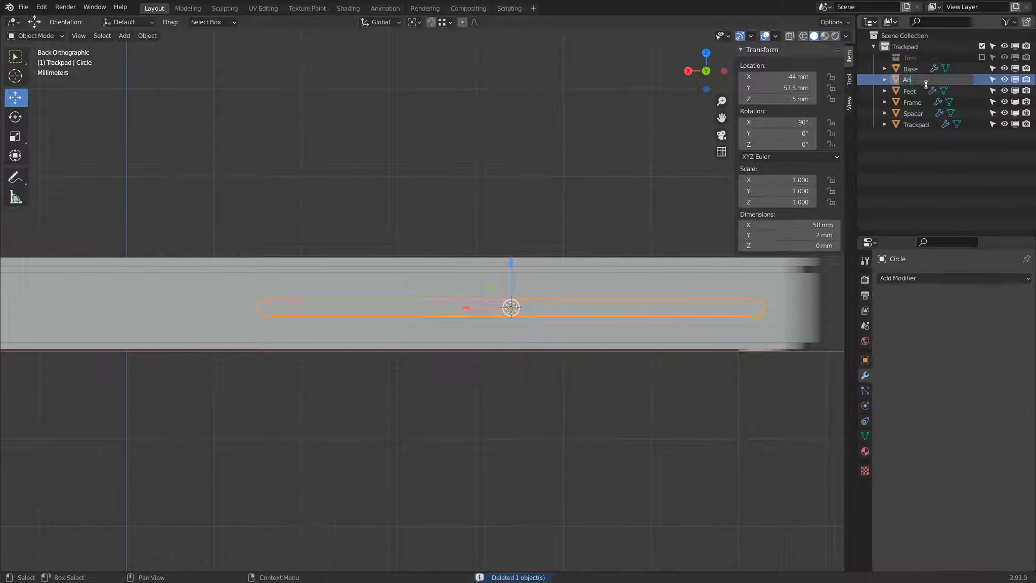
{"action": "type", "text": "ten"}
{"action": "type", "text": "na"}
{"action": "key", "text": "Return"}
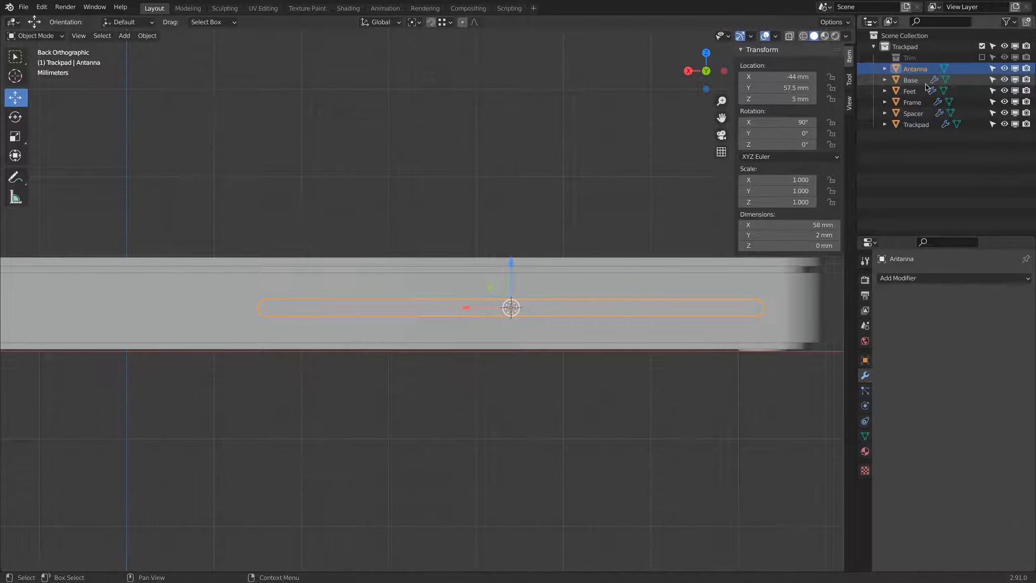
Move the rounded slot shape 1 mm along Y, out from the frame's side wall.
{"action": "middle_click_drag", "start_coordinate": [622, 205], "coordinate": [530, 231]}
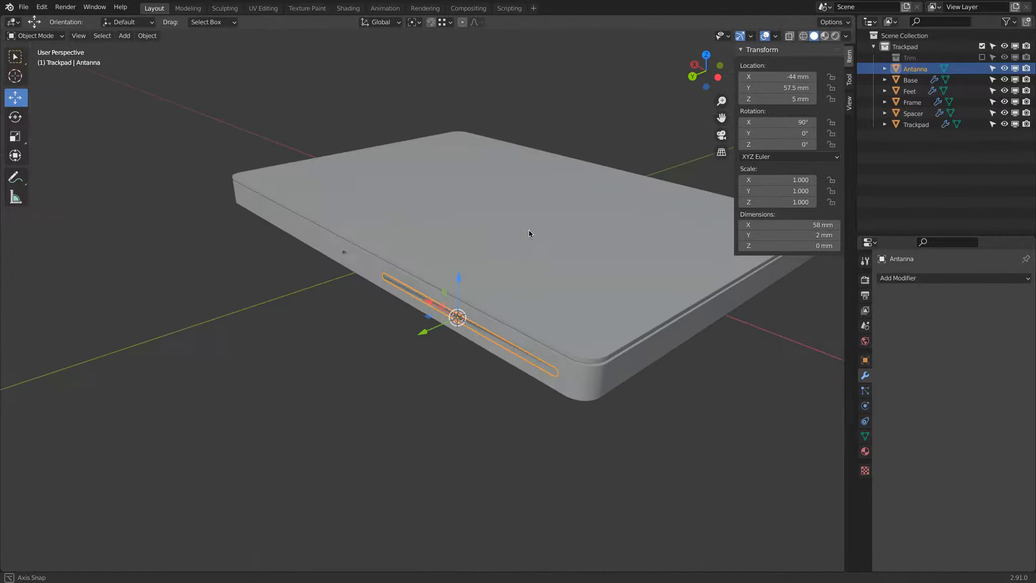
{"action": "left_click_drag", "start_coordinate": [425, 332], "coordinate": [420, 332]}
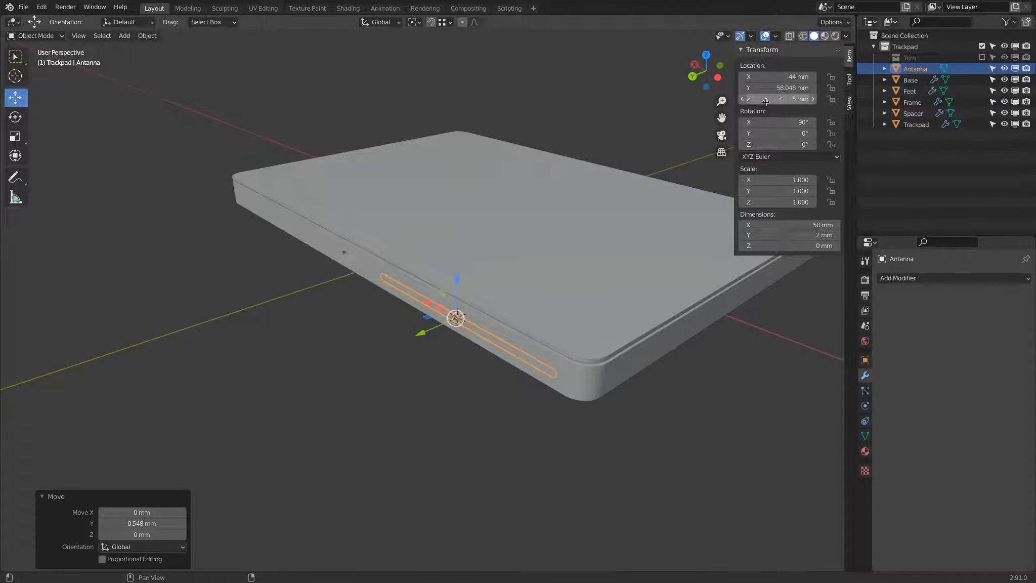
{"action": "left_click", "coordinate": [141, 523]}
{"action": "type", "text": "1"}
{"action": "key", "text": "Return"}
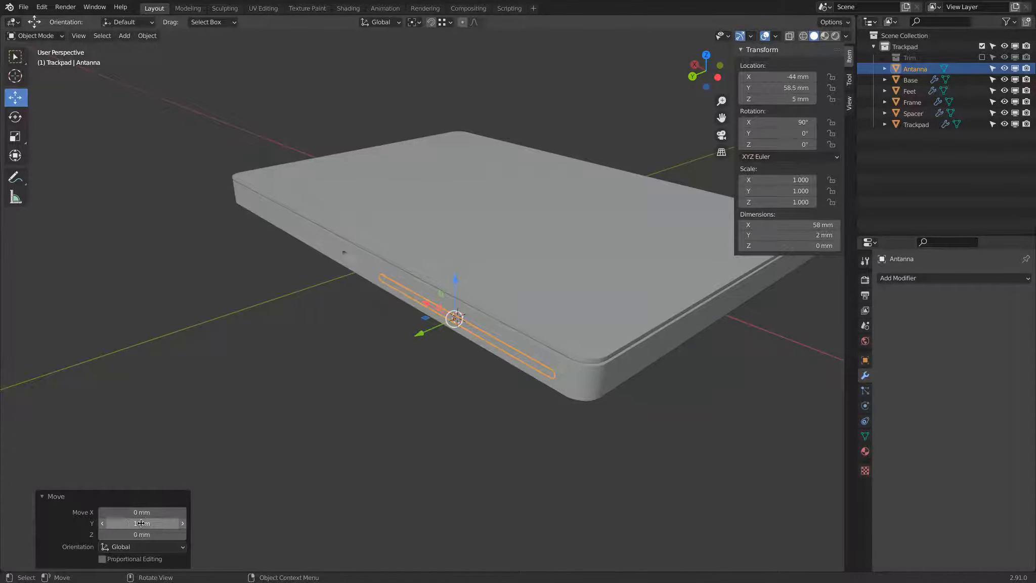
Add a Solidify modifier to the slot shape with 1.25 mm thickness, Even Thickness on and an offset of 1.
{"action": "left_click", "coordinate": [911, 279]}
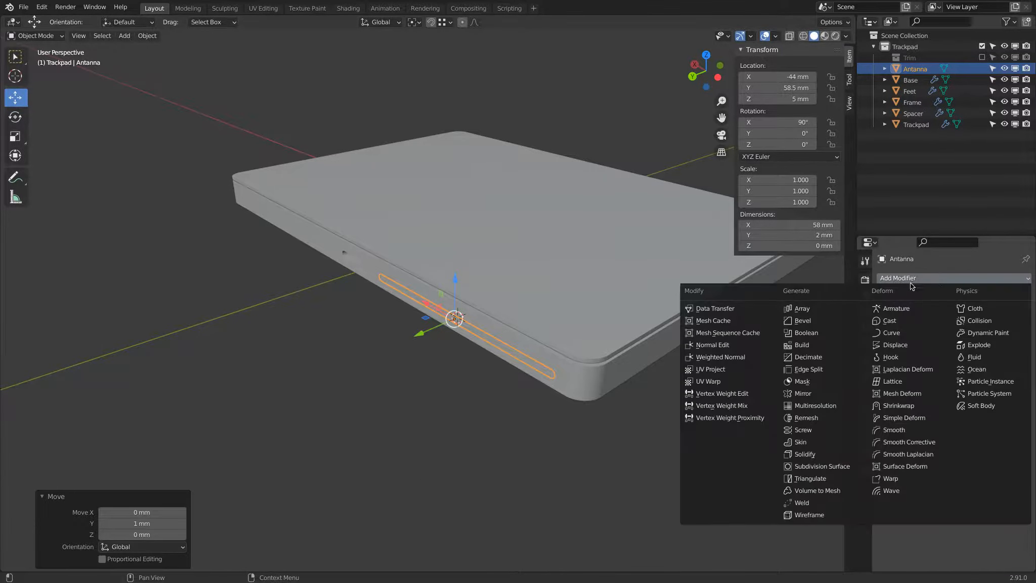
{"action": "left_click", "coordinate": [830, 454]}
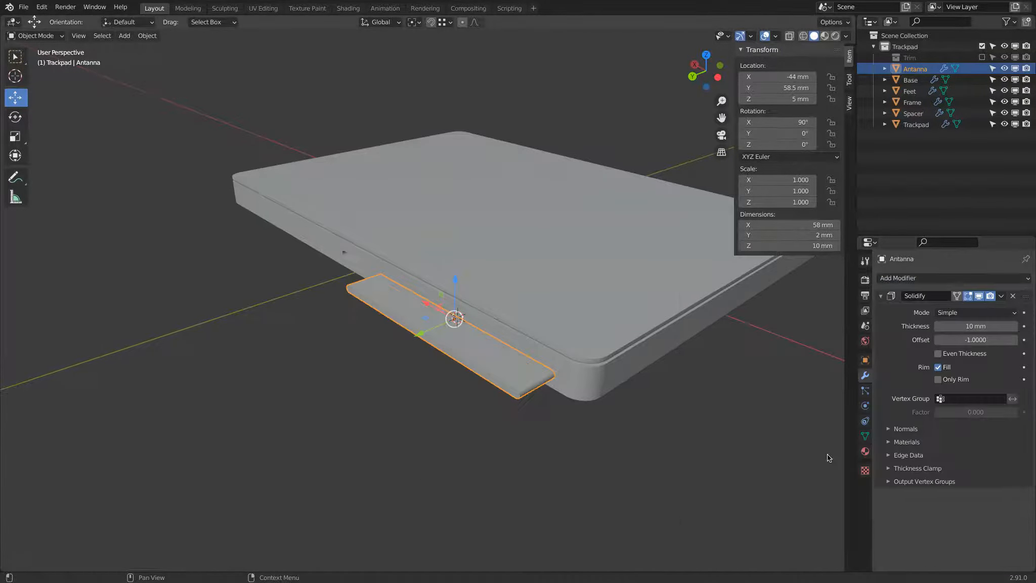
{"action": "left_click", "coordinate": [974, 326]}
{"action": "type", "text": "1"}
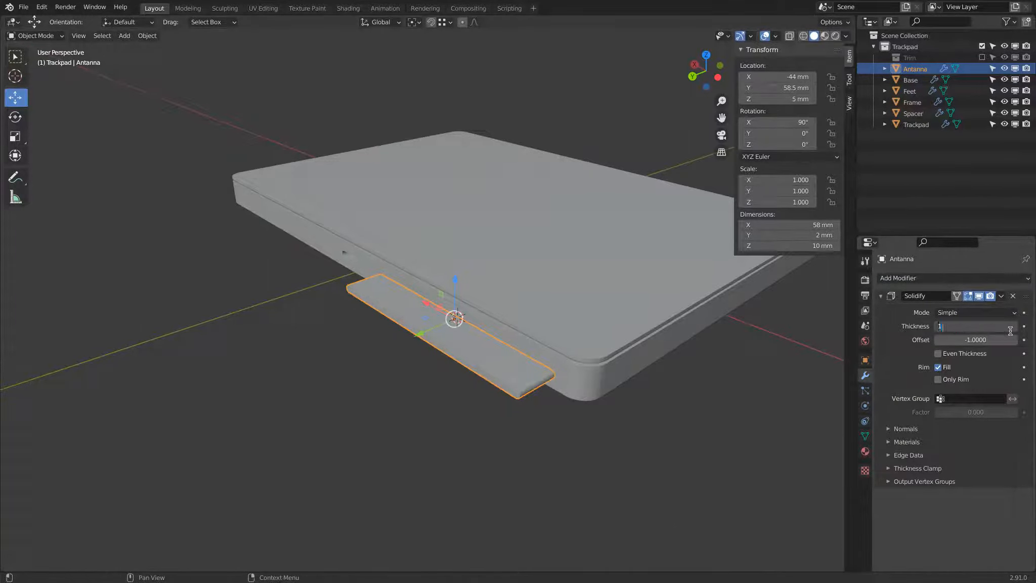
{"action": "type", "text": ".25"}
{"action": "key", "text": "Return"}
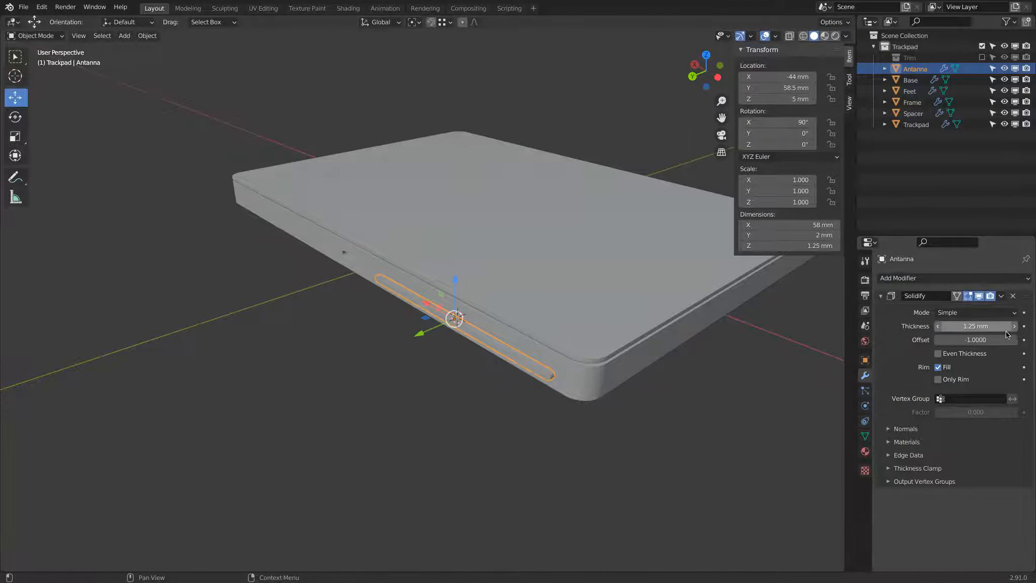
{"action": "left_click", "coordinate": [964, 353]}
{"action": "left_click_drag", "start_coordinate": [959, 338], "coordinate": [1034, 325]}
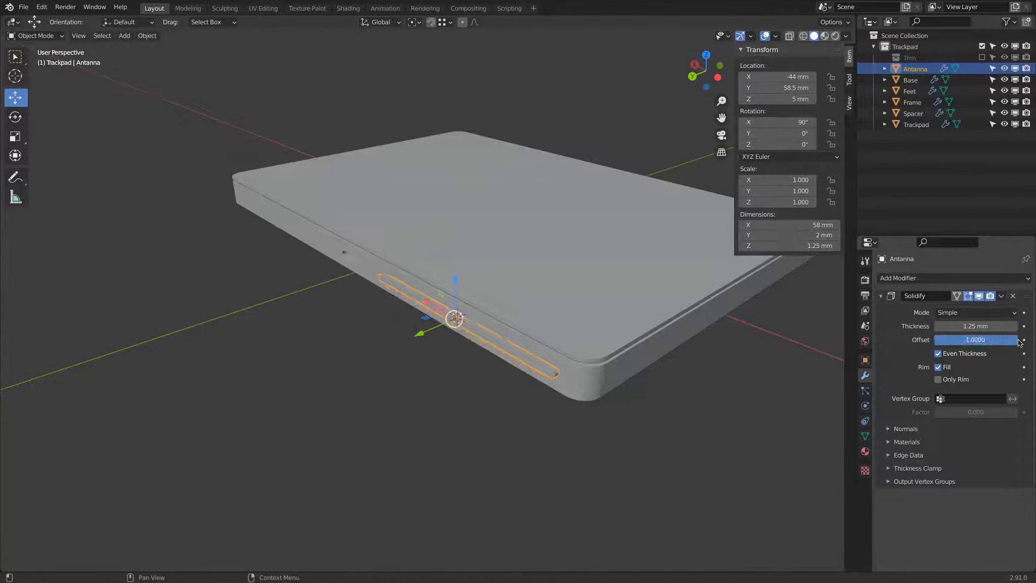
Apply Shade Smooth to the slot shape, enable Auto Smooth for its normals, and save the file.
{"action": "scroll", "coordinate": [588, 373], "scroll_direction": "up", "scroll_amount": 4}
{"action": "middle_click_drag", "start_coordinate": [556, 398], "coordinate": [511, 373]}
{"action": "right_click", "coordinate": [508, 373]}
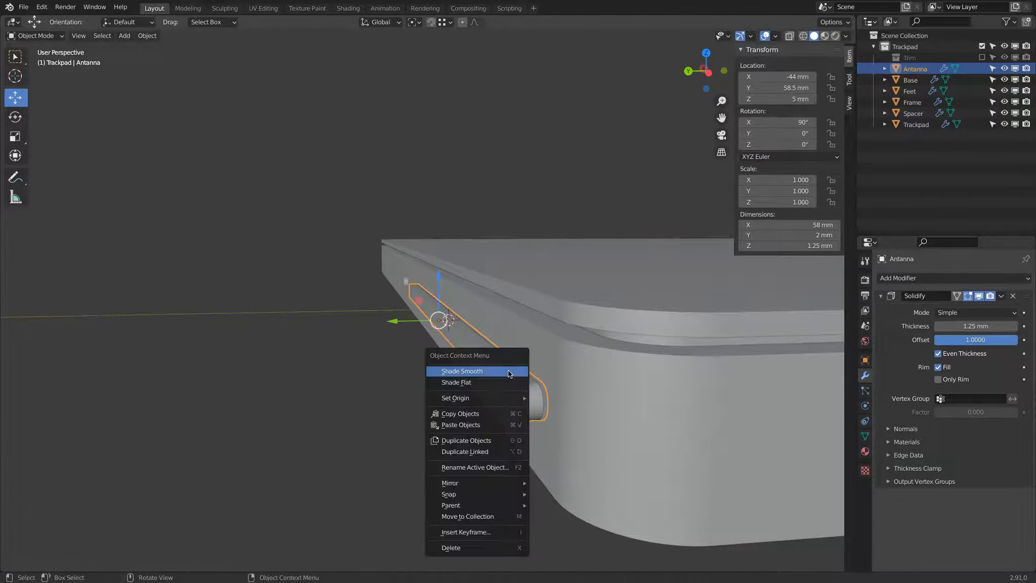
{"action": "left_click", "coordinate": [506, 370]}
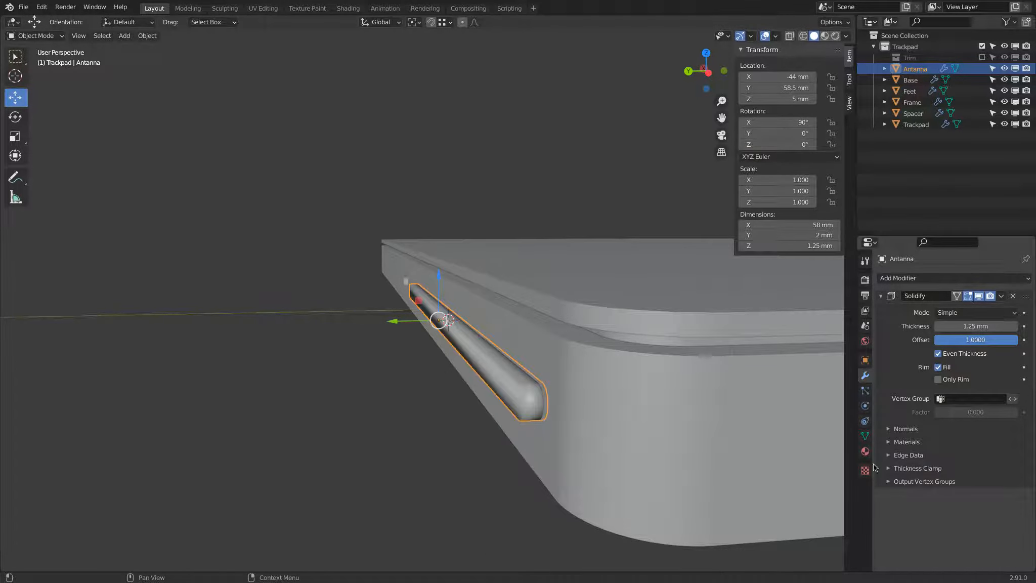
{"action": "left_click", "coordinate": [866, 436]}
{"action": "left_click", "coordinate": [938, 480]}
{"action": "mouse_move", "coordinate": [543, 352]}
{"action": "middle_mouse_down"}
{"action": "mouse_move", "coordinate": [395, 208]}
{"action": "mouse_move", "coordinate": [430, 210]}
{"action": "middle_mouse_up"}
{"action": "key", "text": "ctrl+s"}
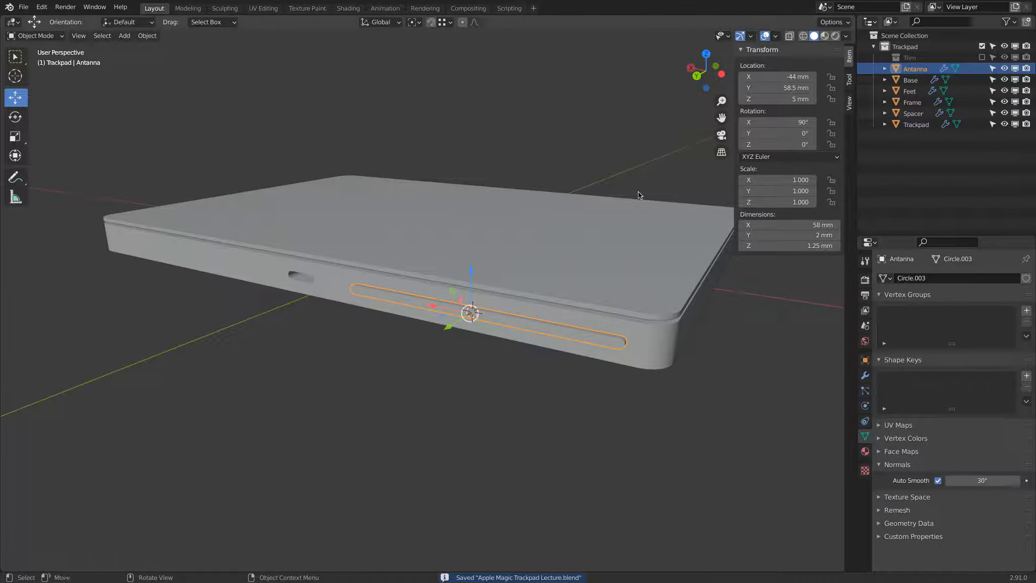
Correct the slot object's name to Antenna and move it into the Trim collection.
{"action": "double_click", "coordinate": [911, 70]}
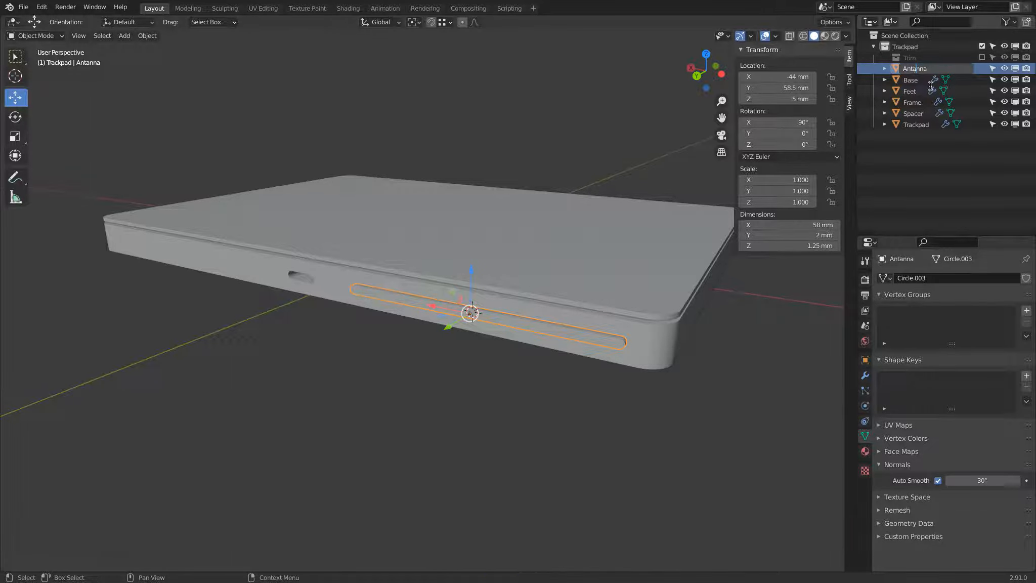
{"action": "key", "text": "Return"}
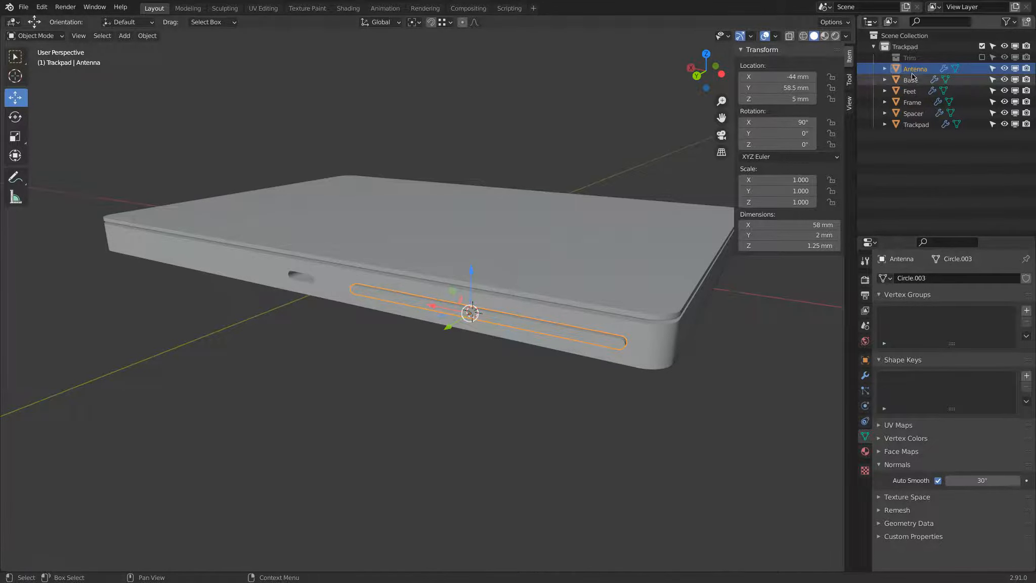
{"action": "left_click_drag", "start_coordinate": [914, 68], "coordinate": [914, 57]}
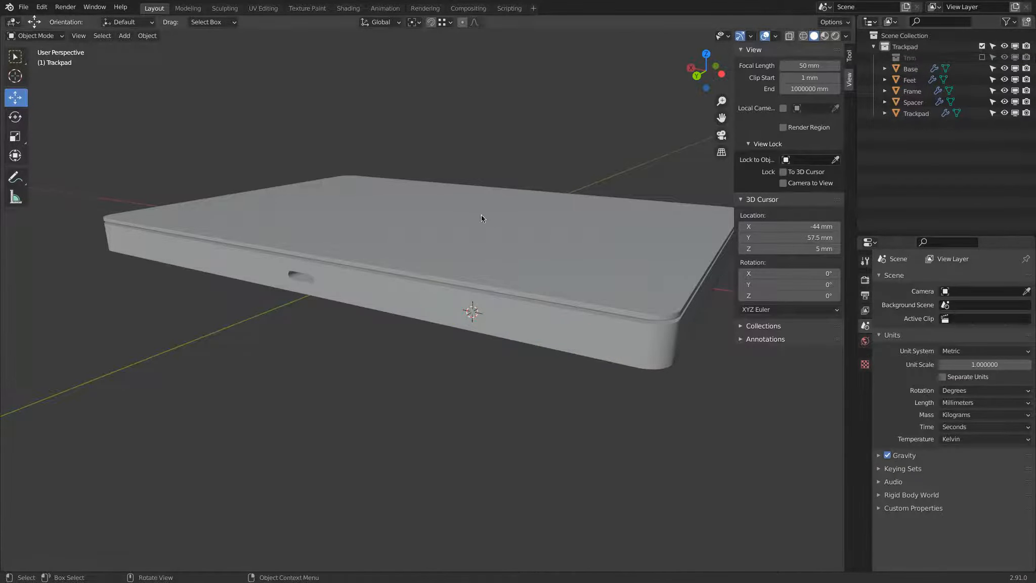
Add a second Boolean modifier to the frame, set to Difference with Antenna as its object.
{"action": "left_click", "coordinate": [359, 280]}
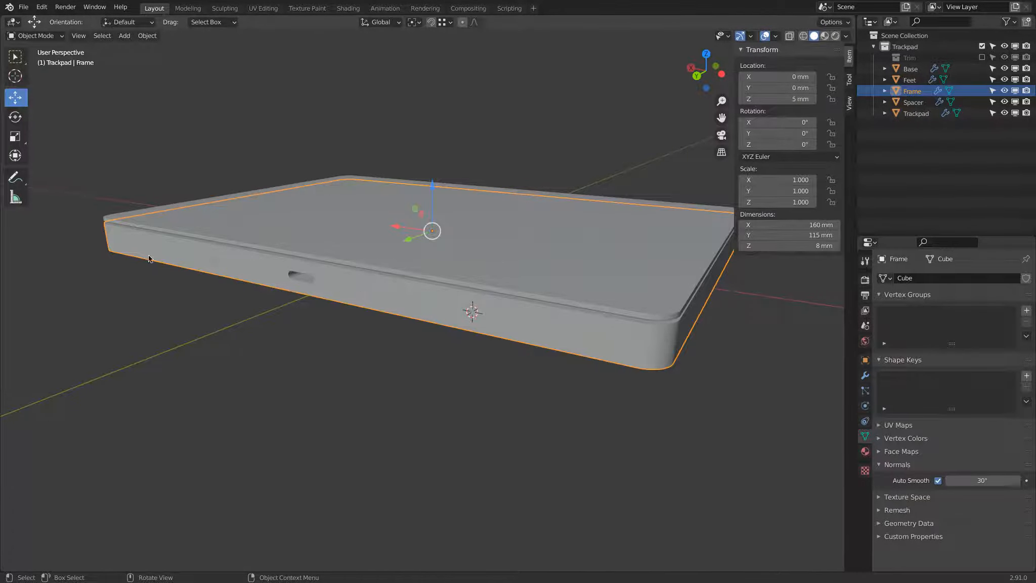
{"action": "left_click", "coordinate": [865, 375]}
{"action": "left_click", "coordinate": [880, 296]}
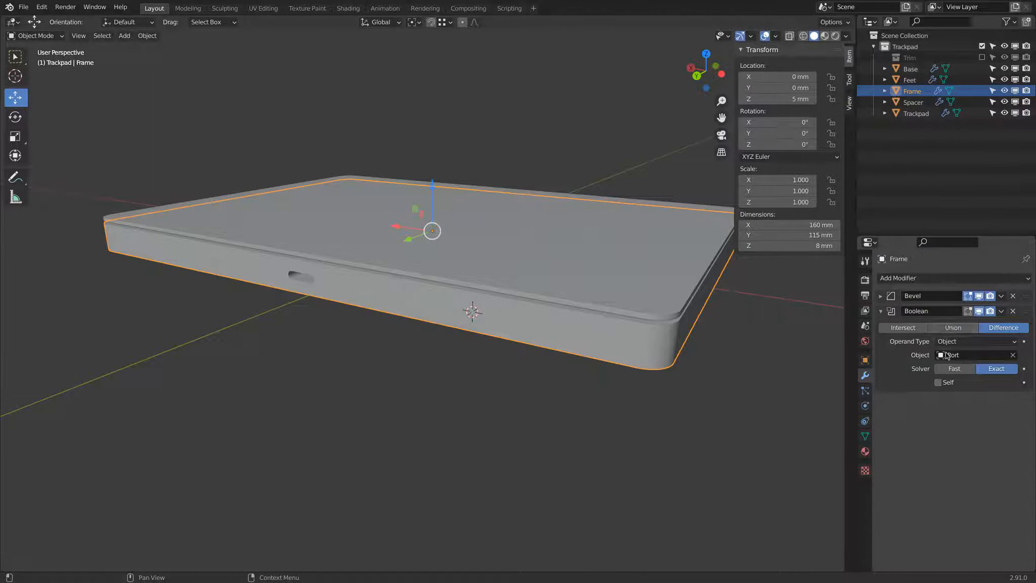
{"action": "left_click", "coordinate": [917, 278]}
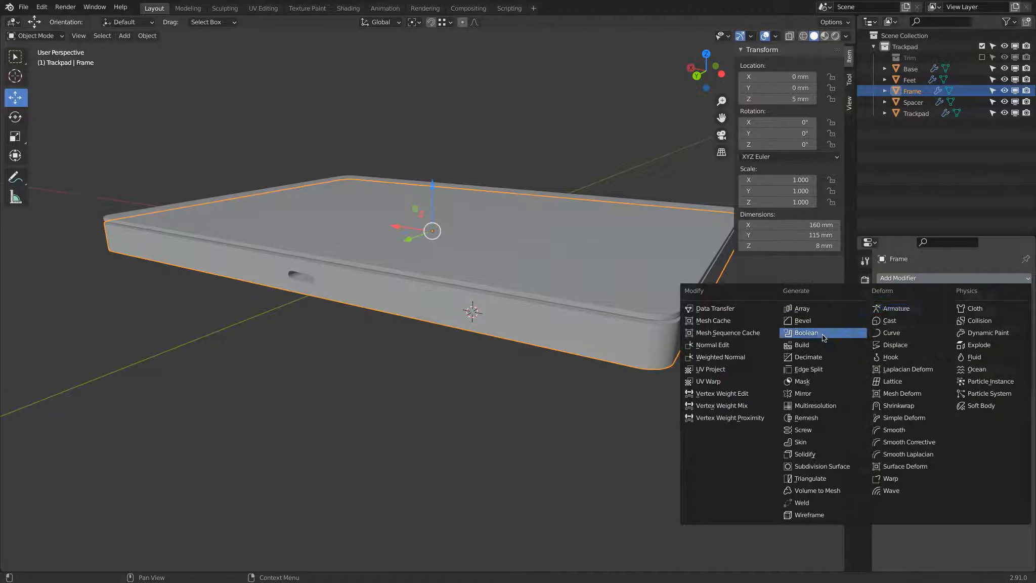
{"action": "left_click", "coordinate": [806, 332]}
{"action": "left_click", "coordinate": [988, 445]}
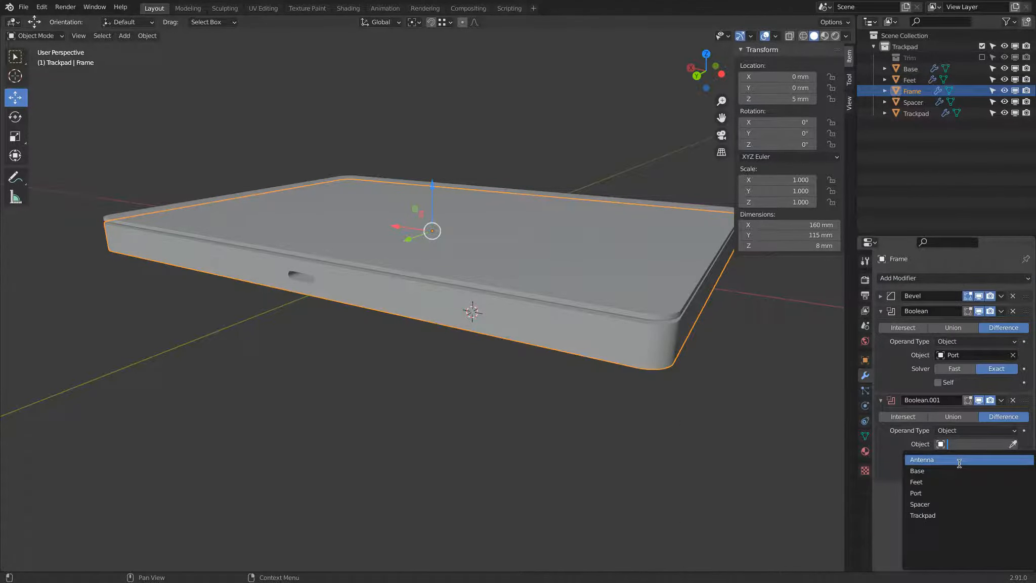
{"action": "left_click", "coordinate": [959, 463]}
Add a mesh circle with 32 vertices and a 1 mm radius at the 3D cursor, working in wireframe from the back view.
{"action": "mouse_move", "coordinate": [652, 404]}
{"action": "middle_mouse_down"}
{"action": "mouse_move", "coordinate": [641, 398]}
{"action": "mouse_move", "coordinate": [701, 365]}
{"action": "mouse_move", "coordinate": [660, 336]}
{"action": "mouse_move", "coordinate": [564, 393]}
{"action": "mouse_move", "coordinate": [681, 408]}
{"action": "mouse_move", "coordinate": [673, 398]}
{"action": "mouse_move", "coordinate": [652, 416]}
{"action": "mouse_move", "coordinate": [650, 396]}
{"action": "middle_mouse_up"}
{"action": "scroll", "coordinate": [650, 395], "scroll_direction": "down", "scroll_amount": 2}
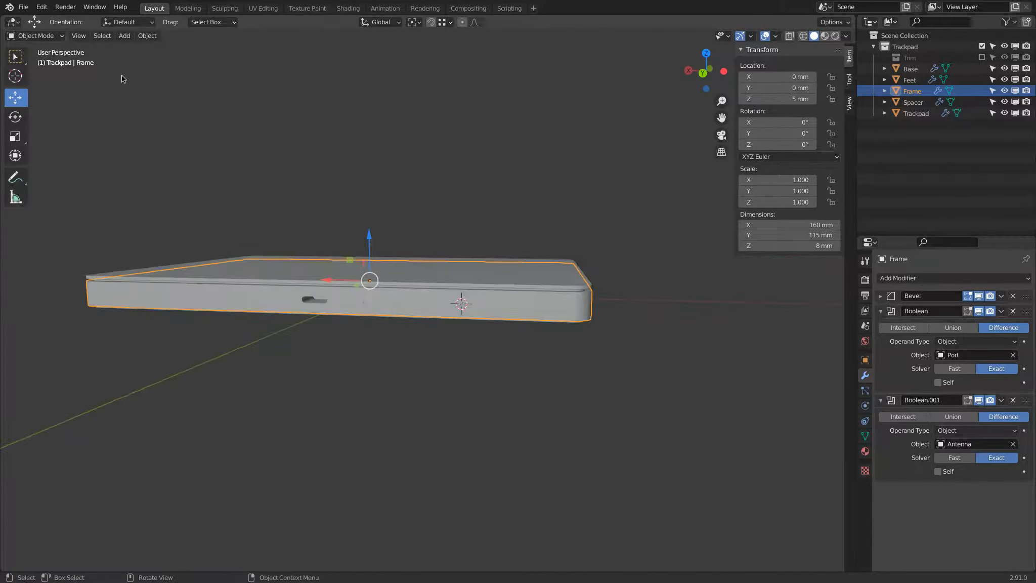
{"action": "left_click", "coordinate": [703, 72]}
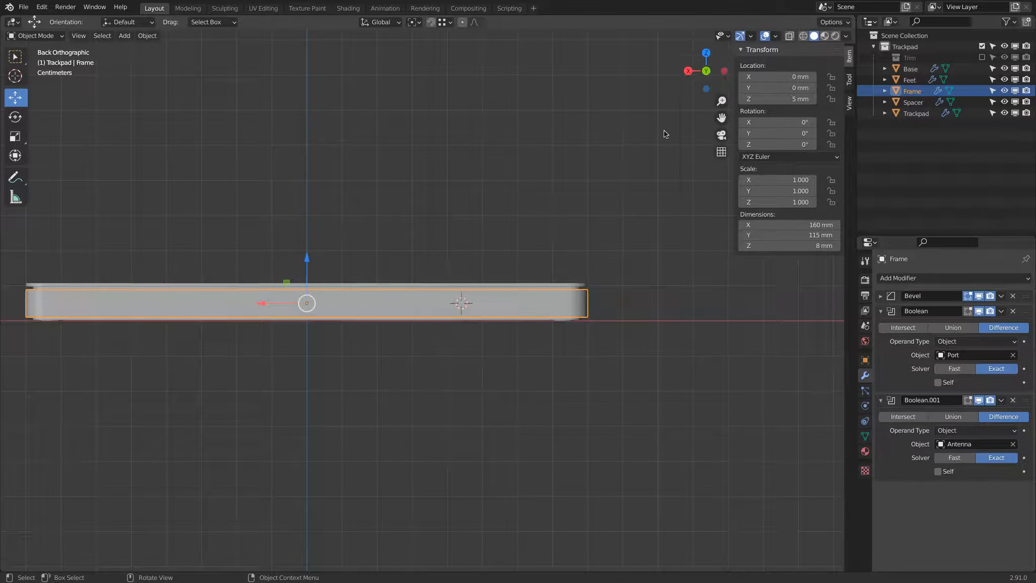
{"action": "scroll", "coordinate": [637, 245], "scroll_direction": "up", "scroll_amount": 3}
{"action": "key", "text": "shift+z"}
{"action": "middle_click_drag", "start_coordinate": [618, 237], "coordinate": [421, 165], "text": "shift"}
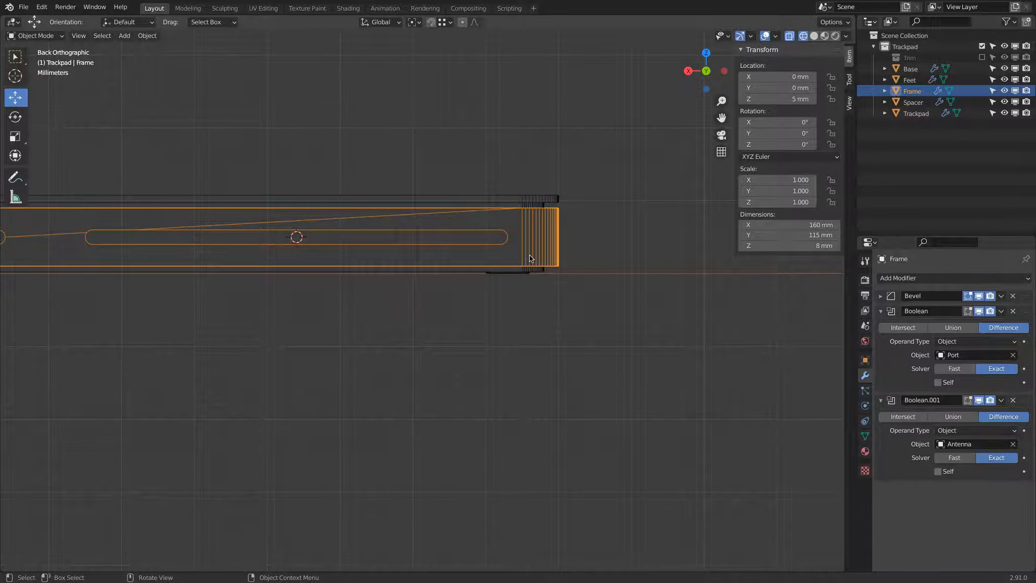
{"action": "scroll", "coordinate": [553, 260], "scroll_direction": "up", "scroll_amount": 2}
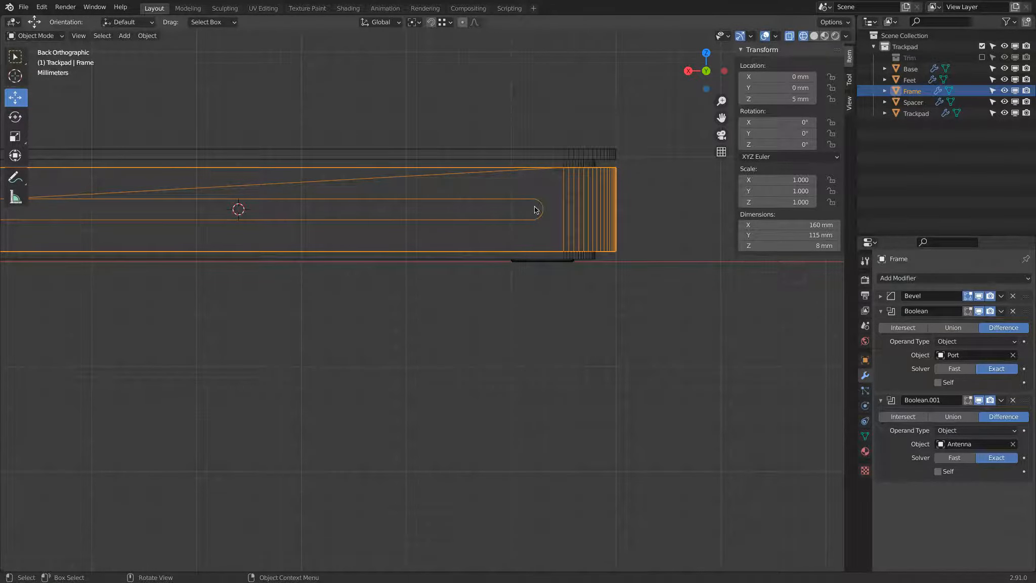
{"action": "scroll", "coordinate": [527, 150], "scroll_direction": "down", "scroll_amount": 7}
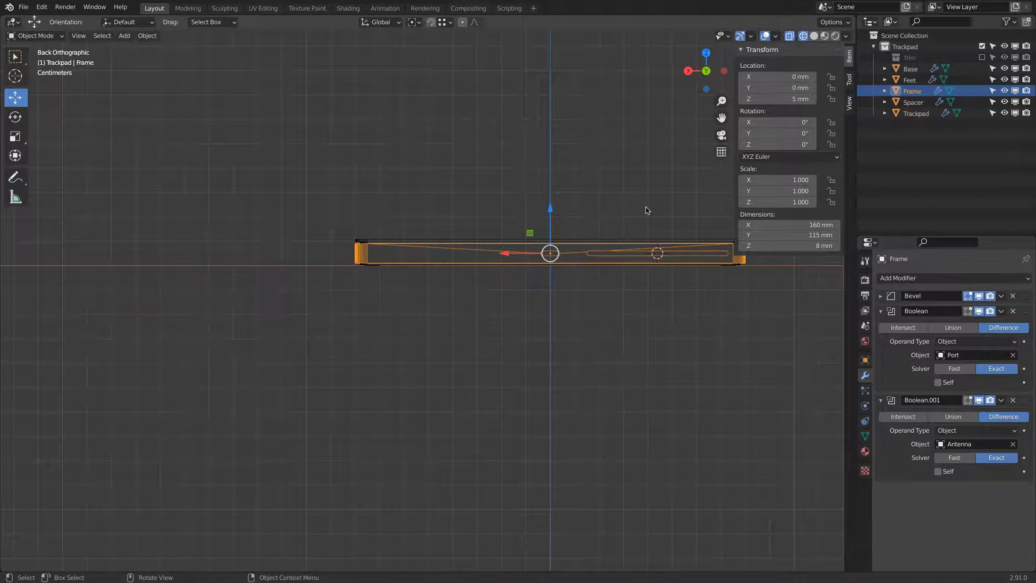
{"action": "key", "text": "shift+a"}
{"action": "mouse_move", "coordinate": [644, 207]}
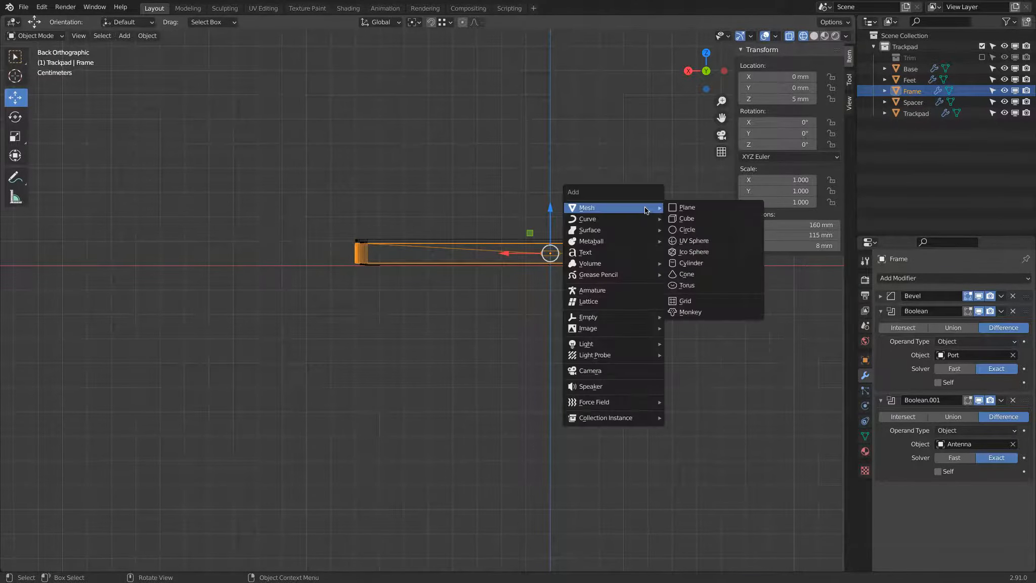
{"action": "left_click", "coordinate": [707, 230]}
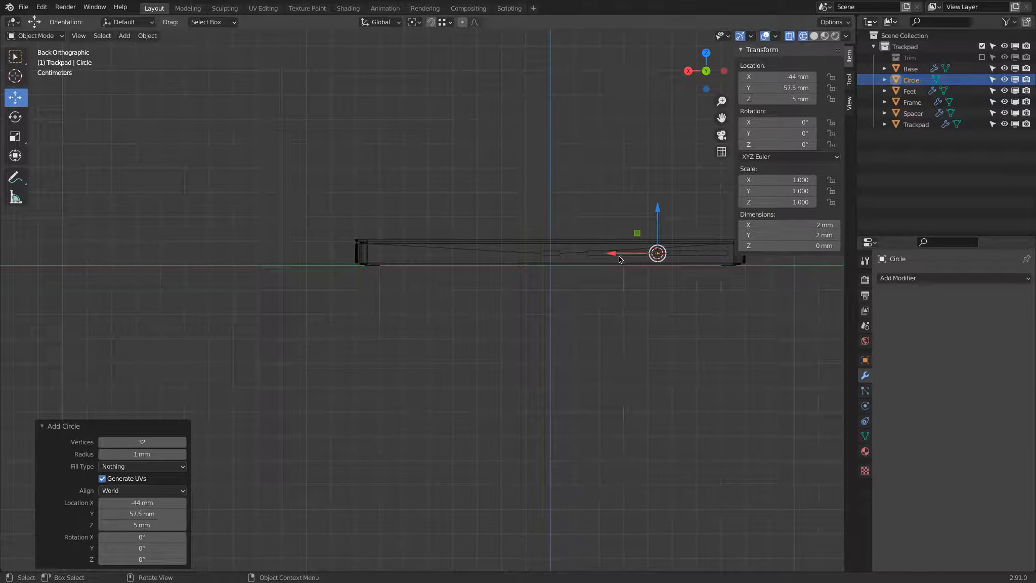
Move the circle about 114.1 mm along X to the frame's opposite end and set its X rotation to 90°.
{"action": "key", "text": "g"}
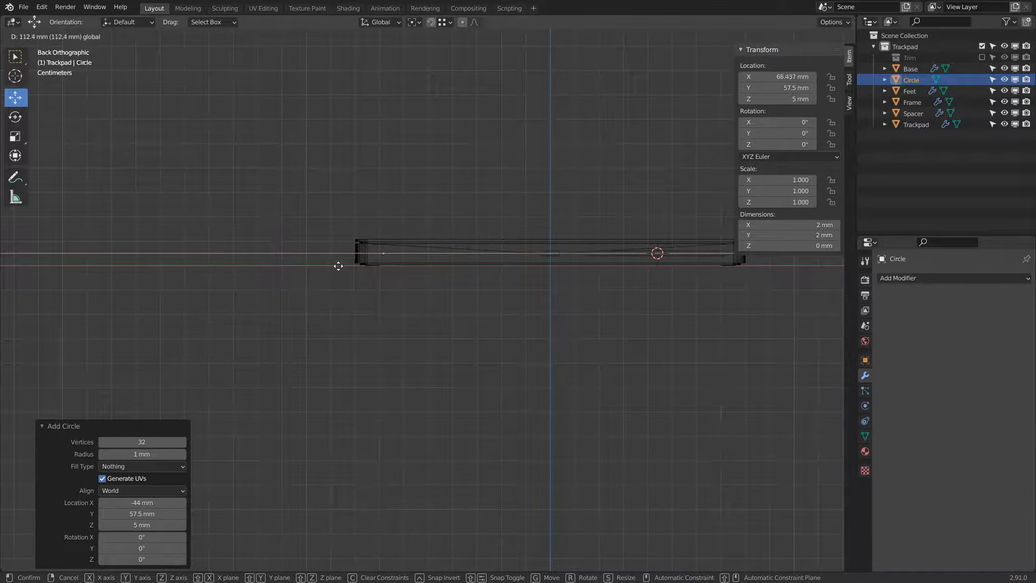
{"action": "left_click", "coordinate": [336, 266]}
{"action": "scroll", "coordinate": [366, 253], "scroll_direction": "up", "scroll_amount": 1}
{"action": "scroll", "coordinate": [365, 251], "scroll_direction": "up", "scroll_amount": 5}
{"action": "middle_click_drag", "start_coordinate": [330, 178], "coordinate": [476, 319], "text": "shift"}
{"action": "scroll", "coordinate": [476, 318], "scroll_direction": "up", "scroll_amount": 3}
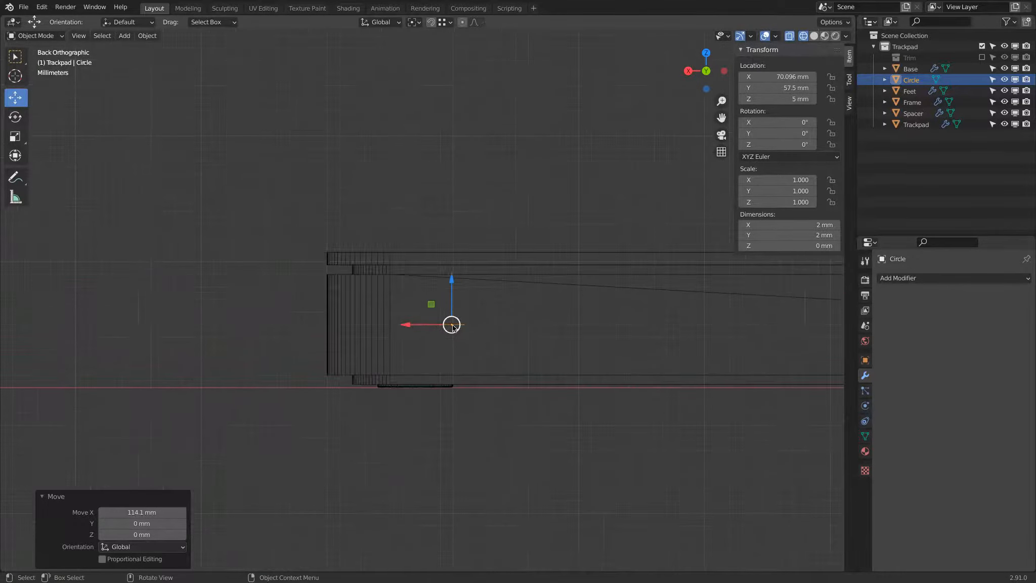
{"action": "left_click", "coordinate": [795, 123]}
{"action": "type", "text": "9"}
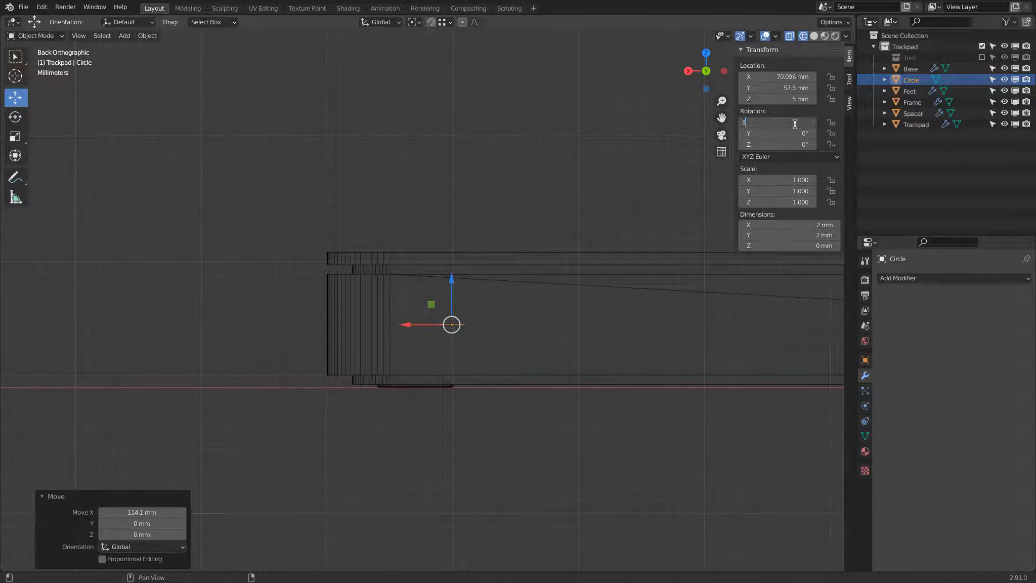
{"action": "type", "text": "0"}
{"action": "key", "text": "Return"}
Set the circle's X location to exactly 70 mm.
{"action": "mouse_move", "coordinate": [414, 324]}
{"action": "left_mouse_down"}
{"action": "mouse_move", "coordinate": [440, 324]}
{"action": "mouse_move", "coordinate": [405, 324]}
{"action": "mouse_move", "coordinate": [414, 324]}
{"action": "left_mouse_up"}
{"action": "left_click", "coordinate": [790, 76]}
{"action": "key", "text": "ctrl+a"}
{"action": "type", "text": "70"}
{"action": "key", "text": "Return"}
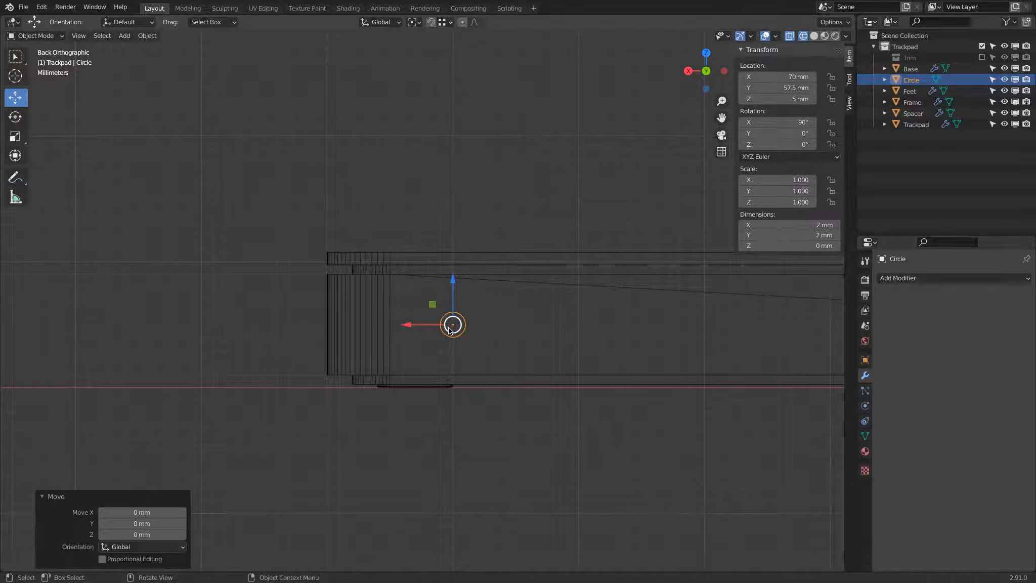
In Edit Mode, move the half of the circle's vertices facing the frame's middle by -1 mm along X.
{"action": "left_click", "coordinate": [37, 37]}
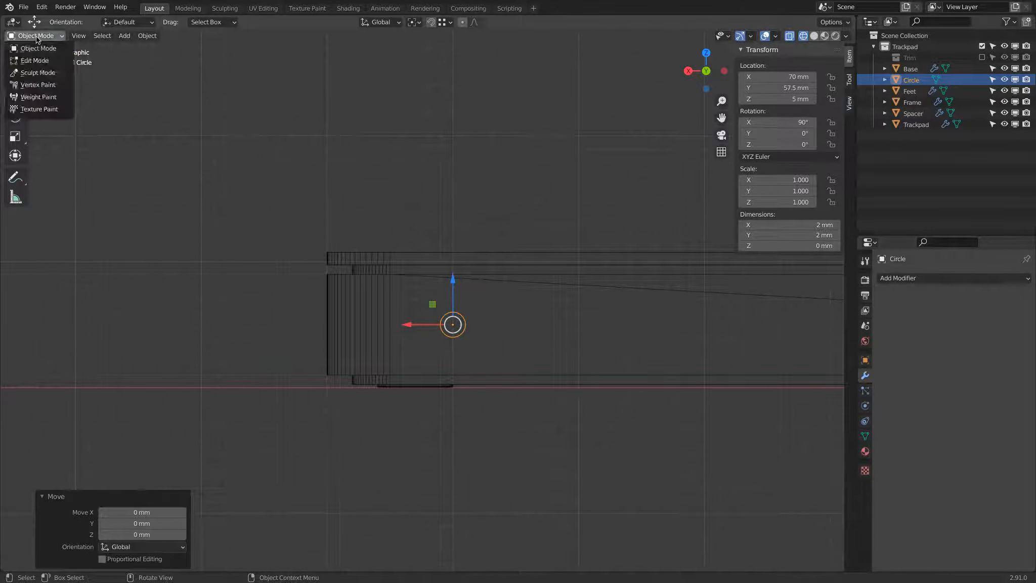
{"action": "left_click", "coordinate": [34, 60]}
{"action": "scroll", "coordinate": [520, 330], "scroll_direction": "up", "scroll_amount": 6}
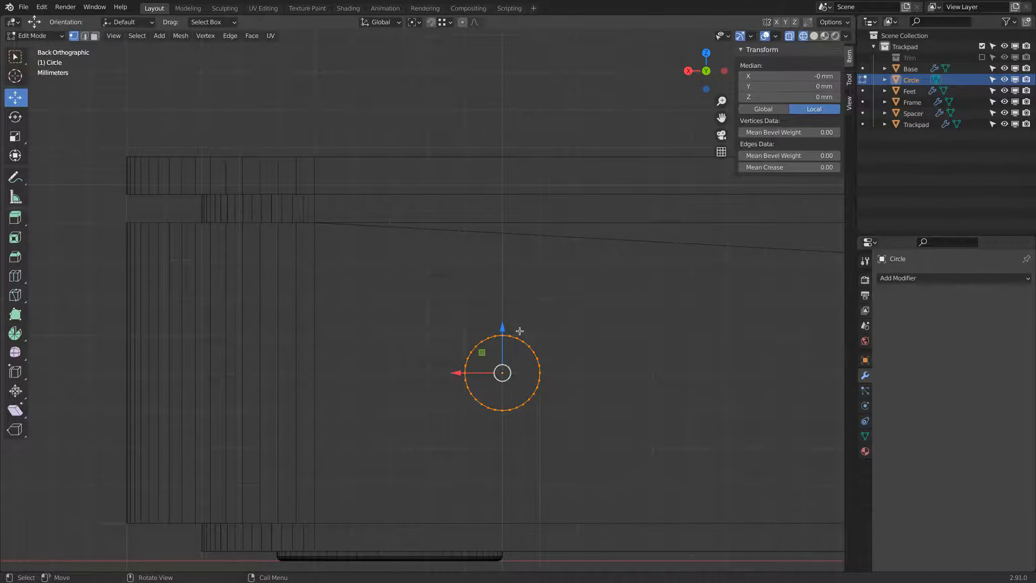
{"action": "key", "text": "alt+a"}
{"action": "key", "text": "b"}
{"action": "left_click_drag", "start_coordinate": [497, 318], "coordinate": [556, 409]}
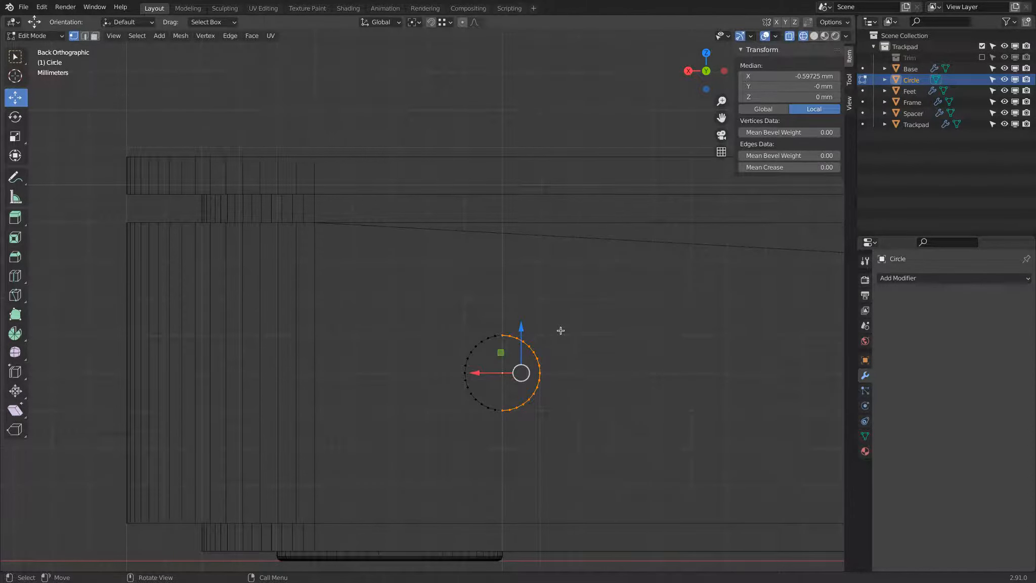
{"action": "left_click_drag", "start_coordinate": [478, 372], "coordinate": [516, 373]}
{"action": "type", "text": "1"}
{"action": "type", "text": "-"}
{"action": "key", "text": "Return"}
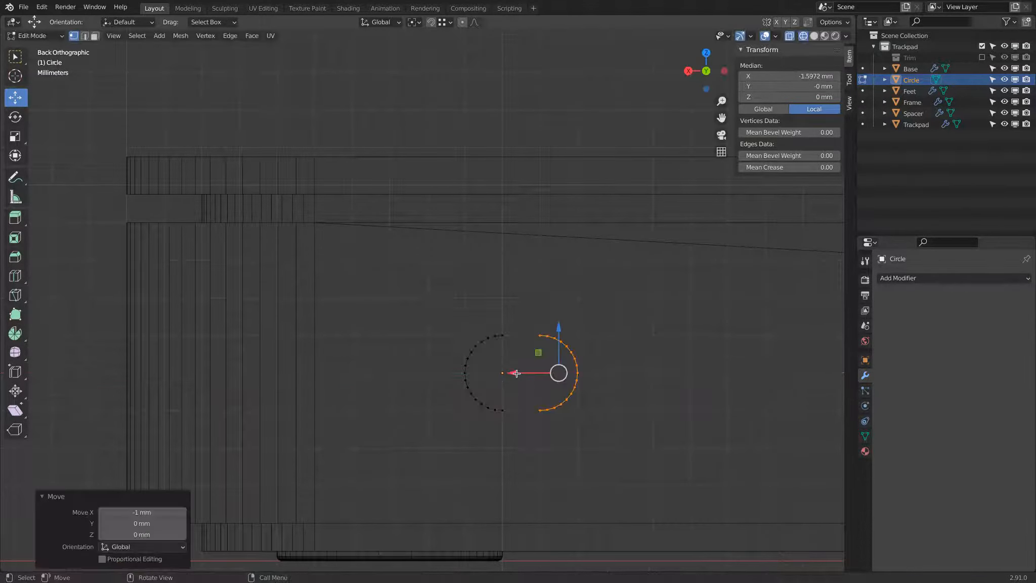
Fill the two half circles into one rounded face and return to Object Mode.
{"action": "key", "text": "a"}
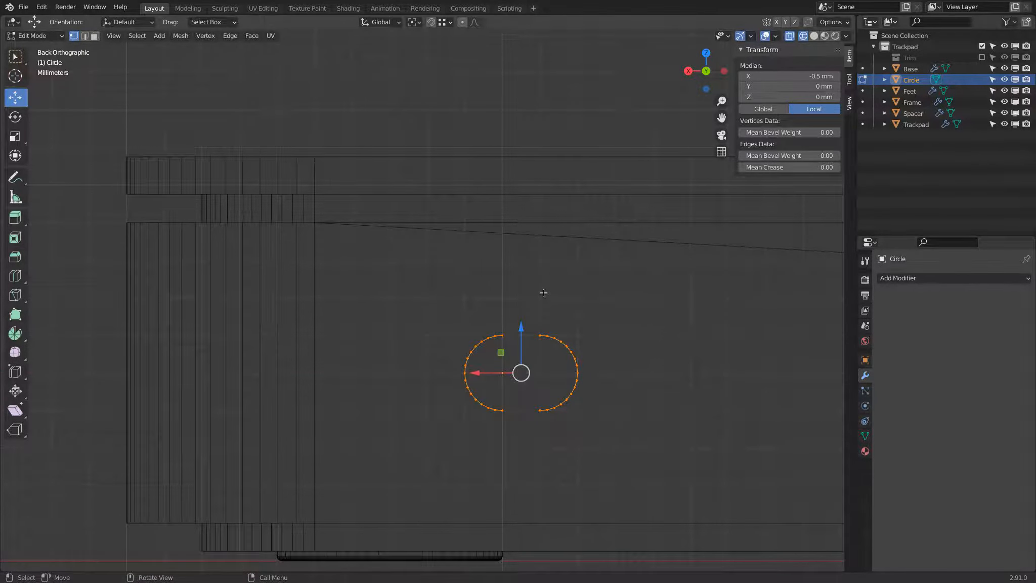
{"action": "key", "text": "f"}
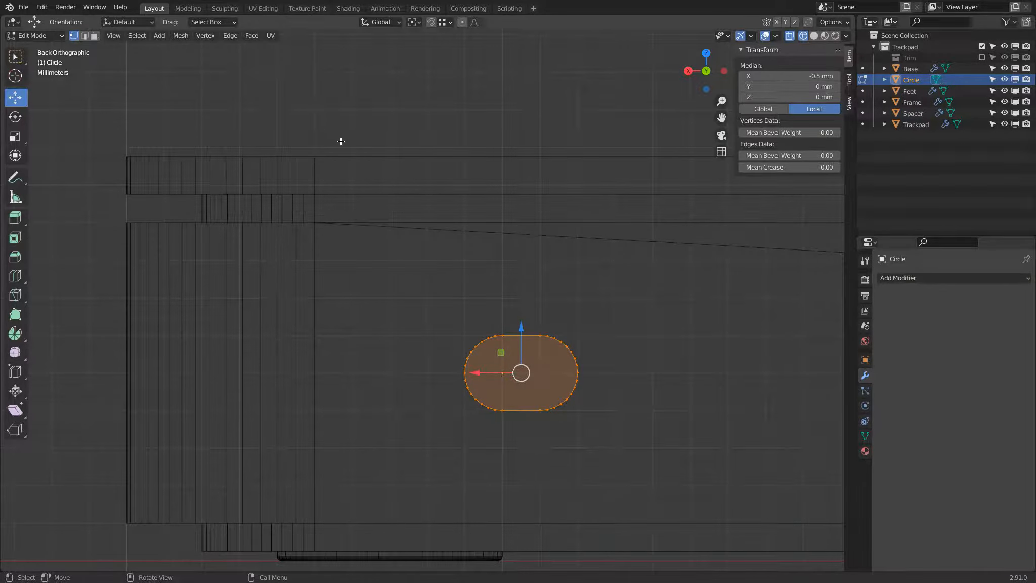
{"action": "scroll", "coordinate": [379, 136], "scroll_direction": "down", "scroll_amount": 6}
{"action": "left_click", "coordinate": [43, 37]}
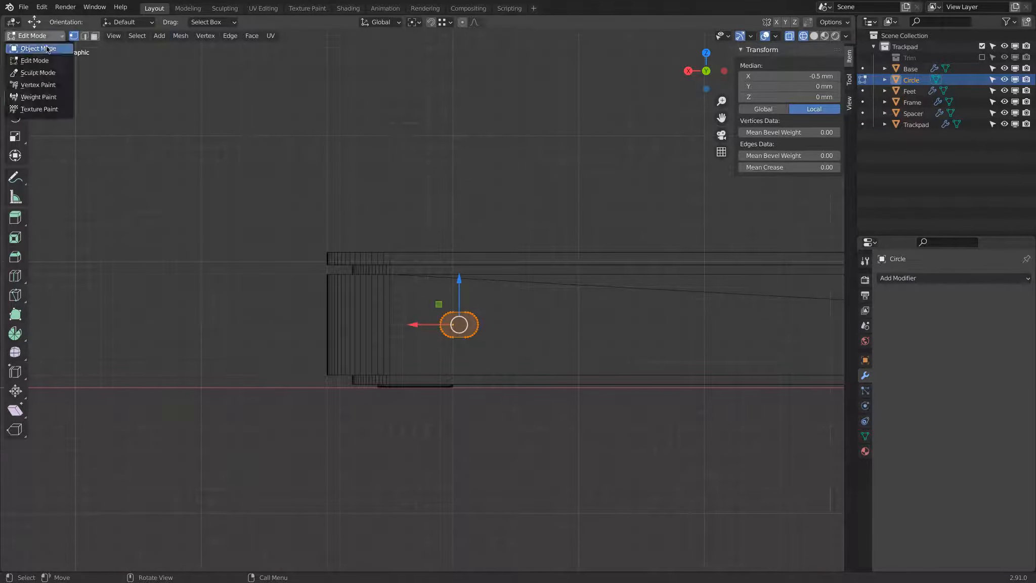
{"action": "left_click", "coordinate": [49, 49]}
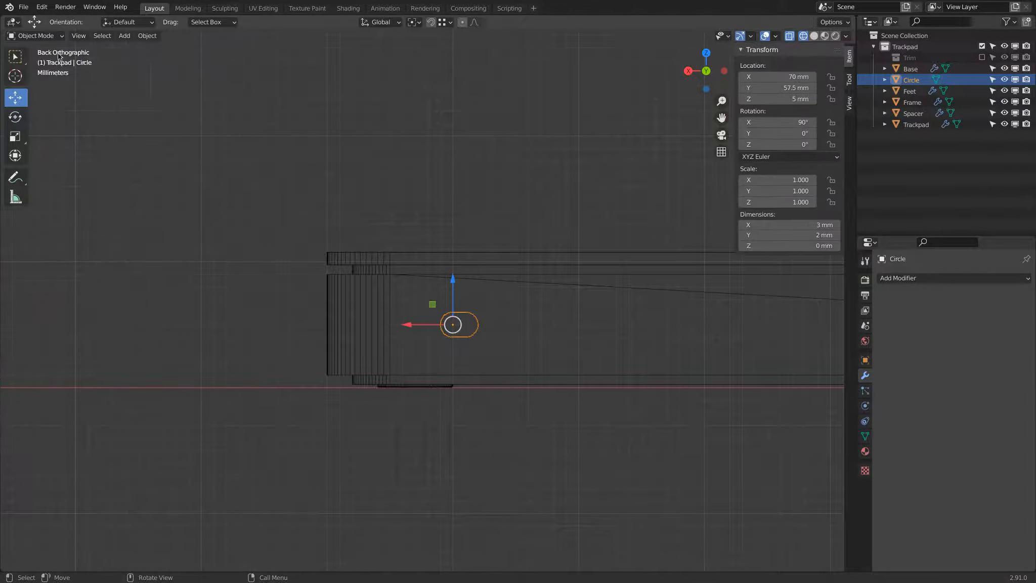
Move the small rounded shape 1 mm along Y, out from the frame's side wall.
{"action": "middle_click_drag", "start_coordinate": [675, 155], "coordinate": [414, 364]}
{"action": "left_click_drag", "start_coordinate": [419, 348], "coordinate": [405, 353]}
{"action": "left_click", "coordinate": [137, 523]}
{"action": "type", "text": "1"}
{"action": "key", "text": "Return"}
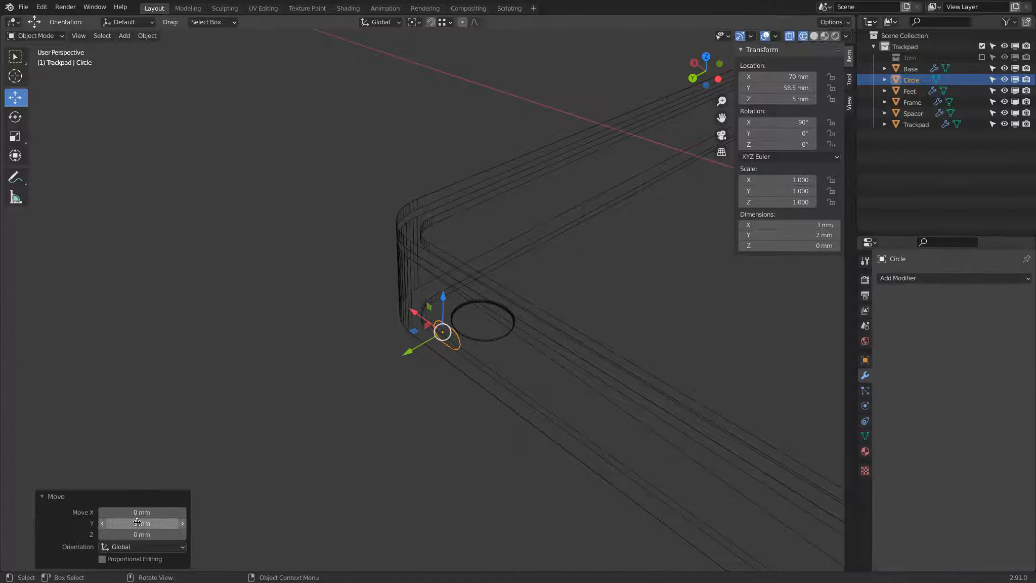
Switch to solid shading and add a Solidify modifier with 3 mm thickness to the small rounded shape.
{"action": "key", "text": "z"}
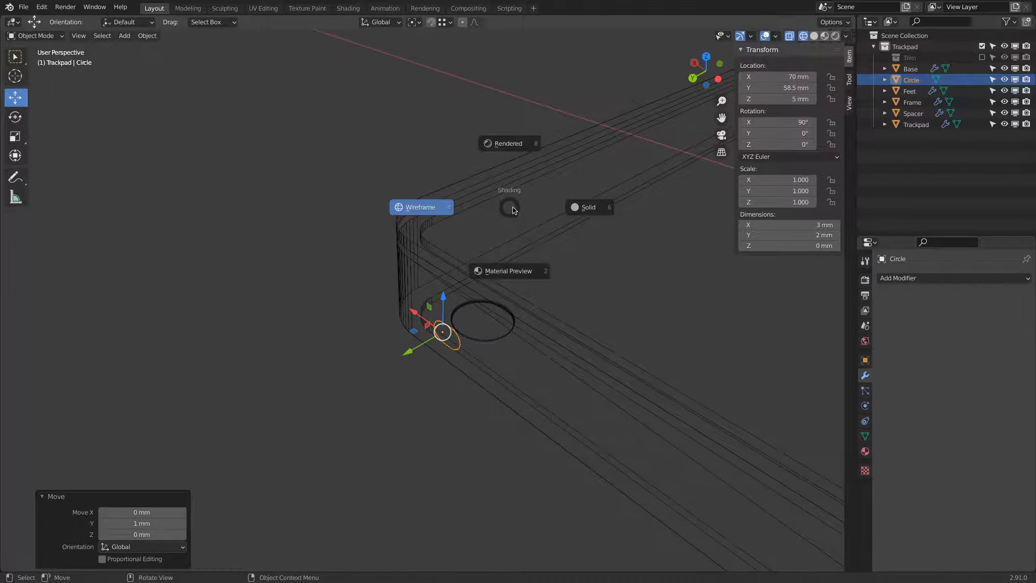
{"action": "left_click", "coordinate": [518, 211]}
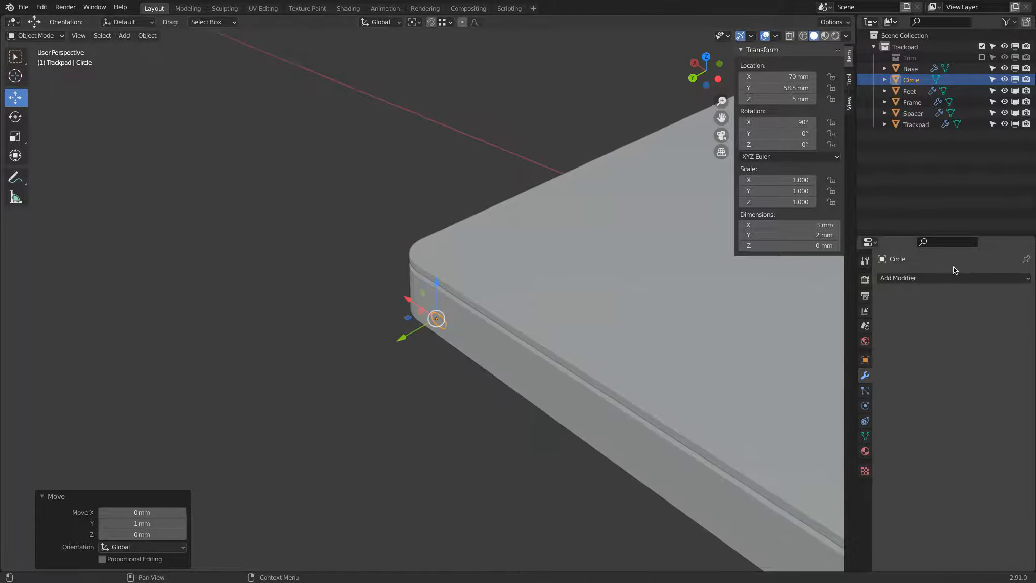
{"action": "left_click", "coordinate": [938, 278]}
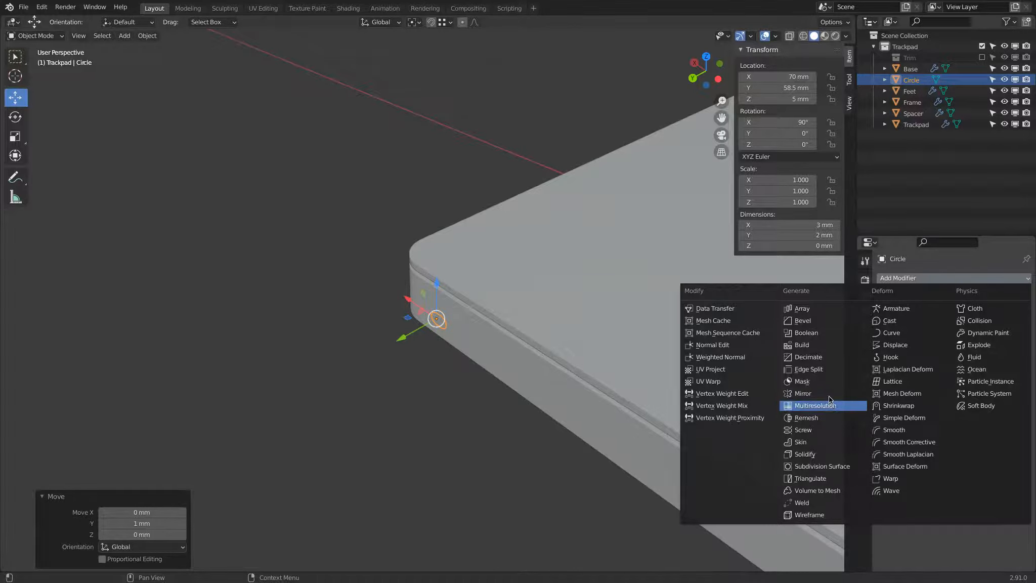
{"action": "left_click", "coordinate": [810, 454]}
{"action": "left_click", "coordinate": [971, 326]}
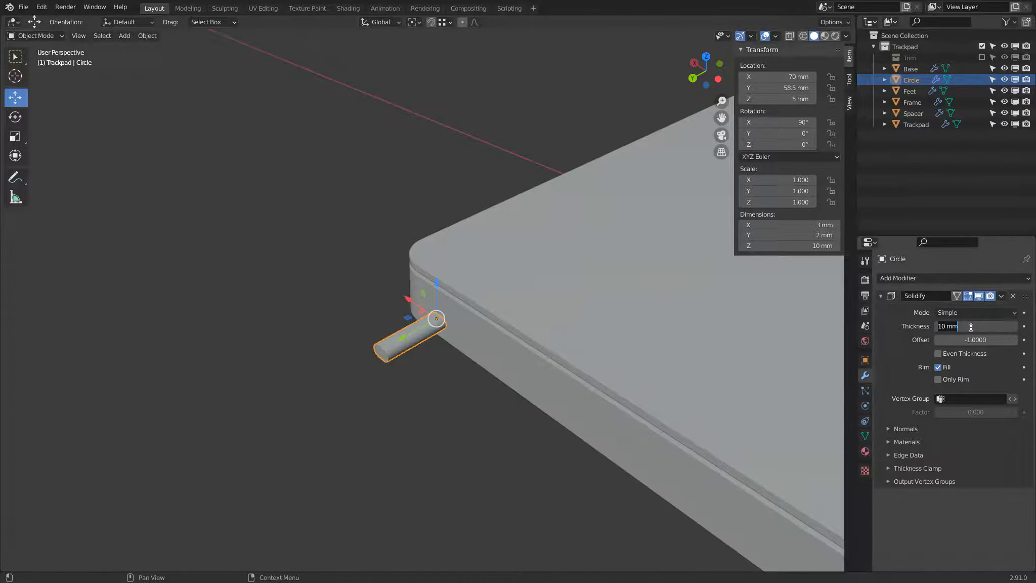
{"action": "key", "text": "BackSpace"}
{"action": "type", "text": "3"}
{"action": "key", "text": "Return"}
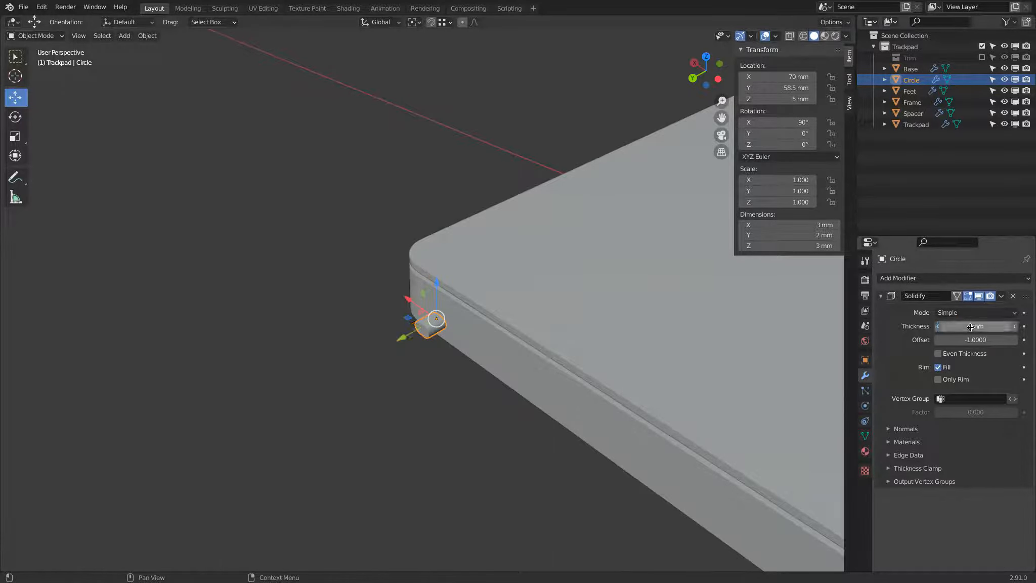
Set the Solidify offset to 1, turn on Even Thickness and set the thickness to 2 mm.
{"action": "left_click_drag", "start_coordinate": [936, 342], "coordinate": [1018, 344]}
{"action": "left_click", "coordinate": [938, 353]}
{"action": "left_click", "coordinate": [958, 326]}
{"action": "type", "text": "2"}
{"action": "key", "text": "Return"}
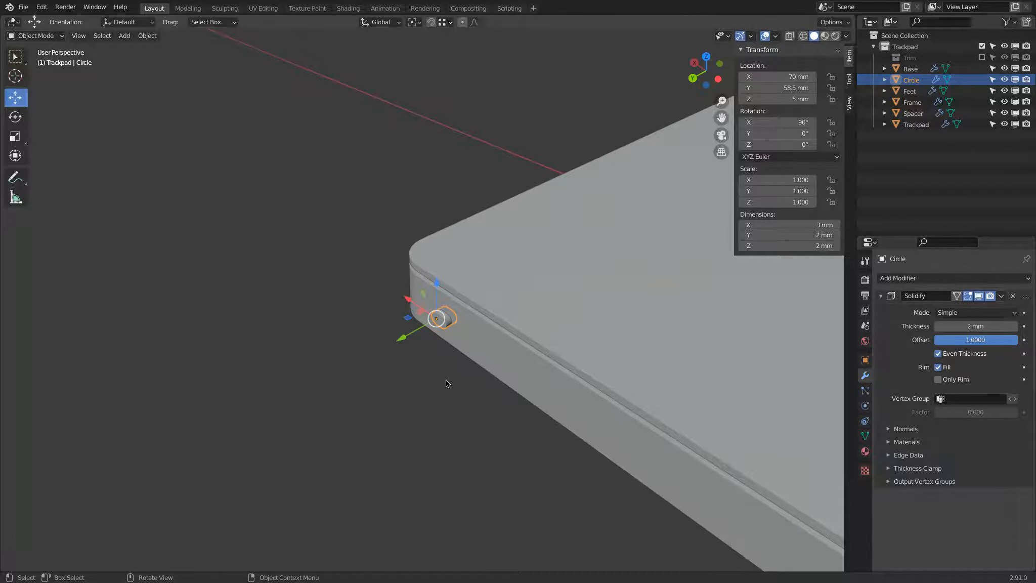
Apply Shade Smooth to the small rounded shape and enable Auto Smooth for its normals.
{"action": "scroll", "coordinate": [447, 374], "scroll_direction": "up", "scroll_amount": 5}
{"action": "right_click", "coordinate": [478, 343]}
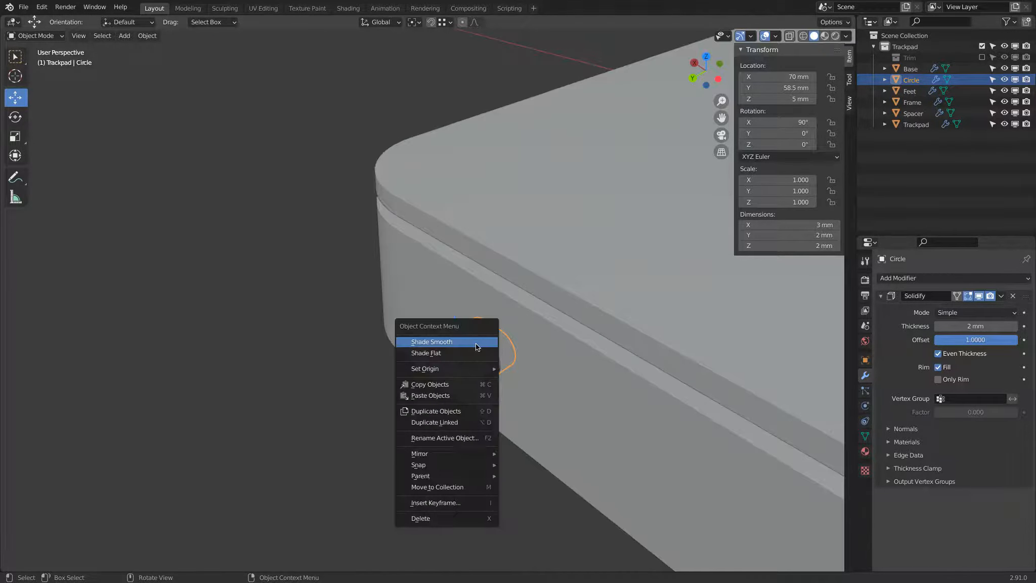
{"action": "left_click", "coordinate": [477, 344]}
{"action": "left_click", "coordinate": [890, 430]}
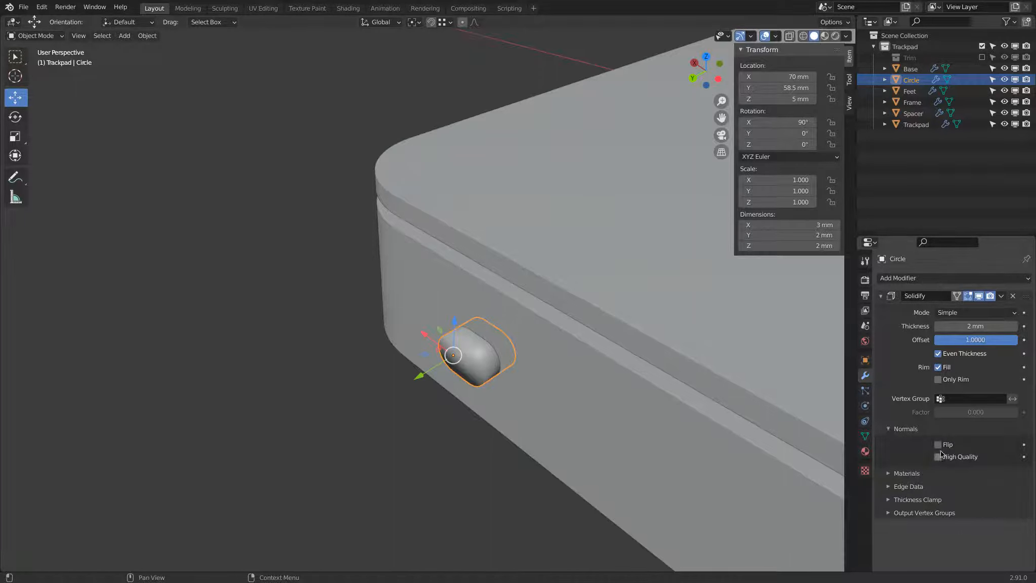
{"action": "left_click", "coordinate": [865, 436]}
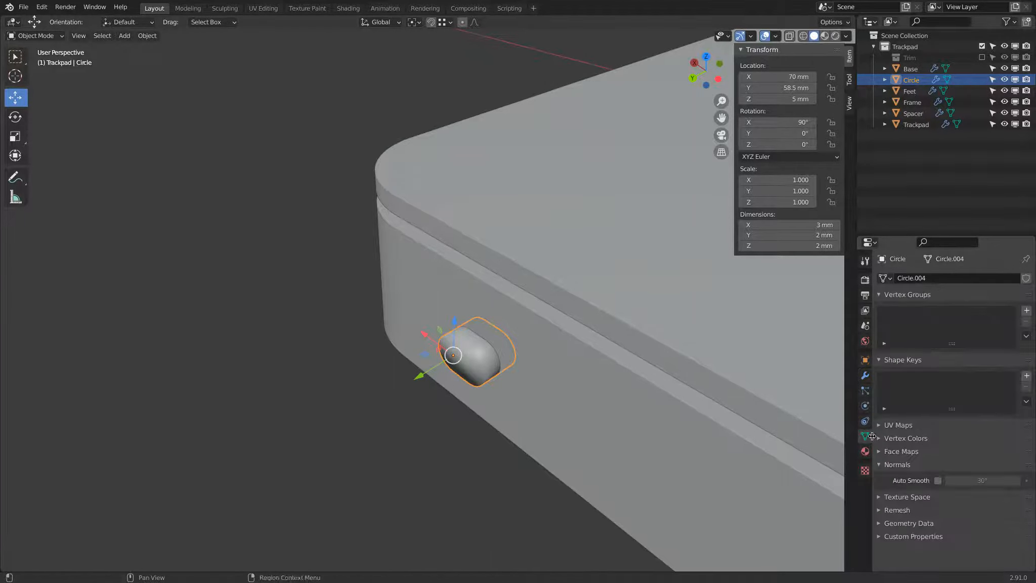
{"action": "left_click", "coordinate": [938, 480]}
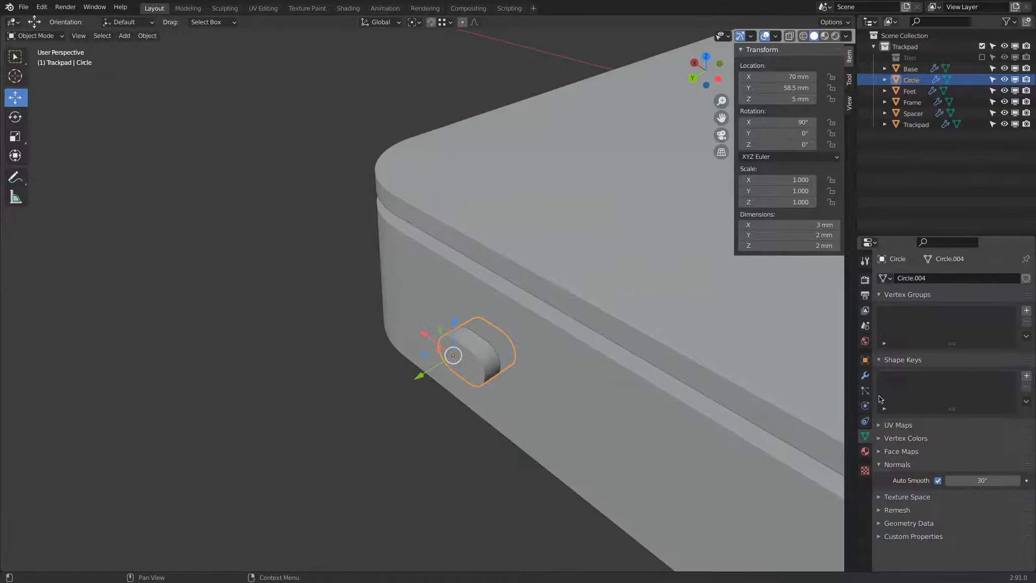
{"action": "left_click", "coordinate": [865, 360]}
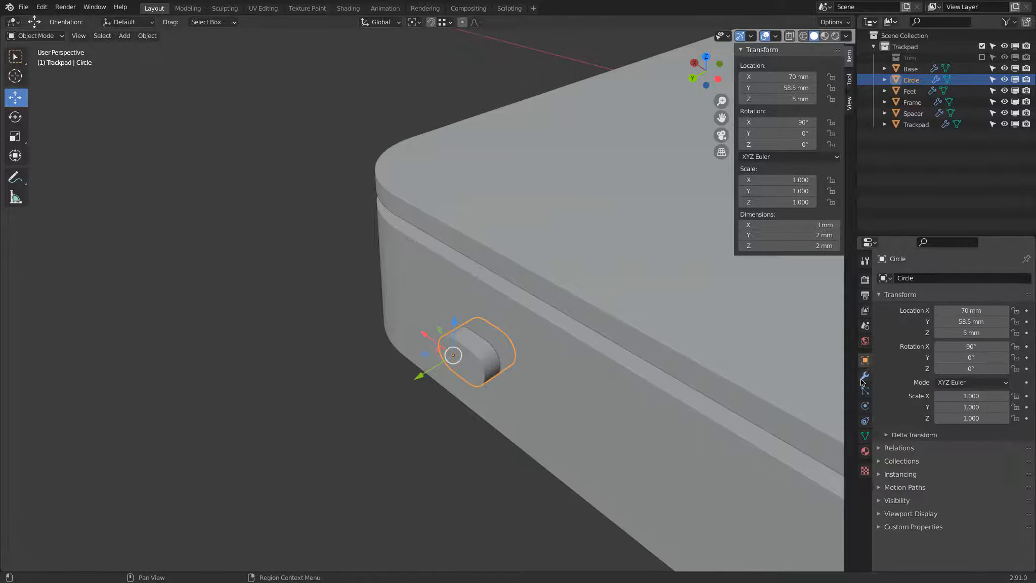
Compare the small rounded shape's distance from its frame end with the antenna slot's end spacing in a back wireframe view.
{"action": "left_click", "coordinate": [864, 375]}
{"action": "left_click", "coordinate": [888, 429]}
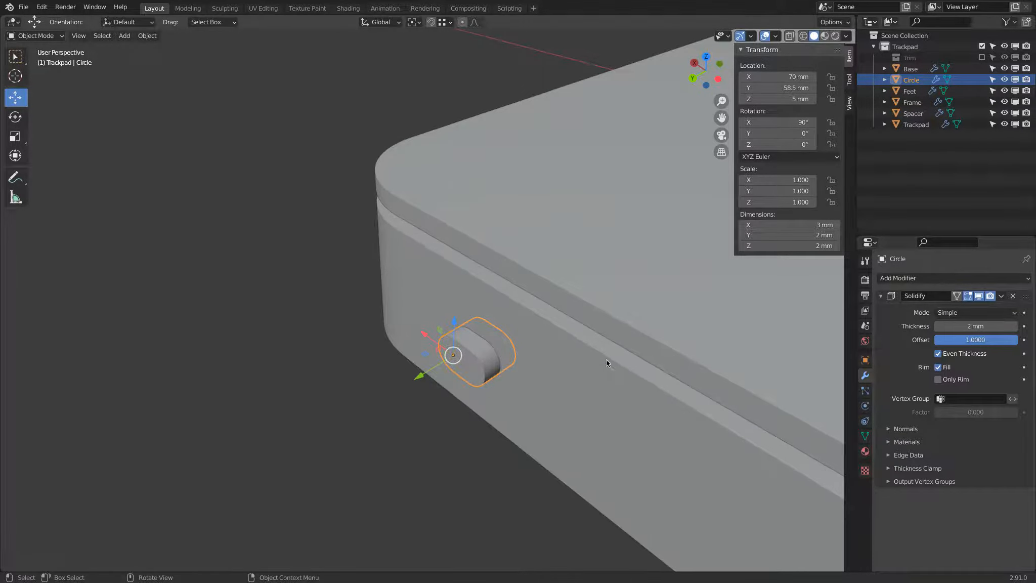
{"action": "scroll", "coordinate": [604, 359], "scroll_direction": "down", "scroll_amount": 4}
{"action": "left_click", "coordinate": [691, 78]}
{"action": "scroll", "coordinate": [436, 266], "scroll_direction": "up", "scroll_amount": 4}
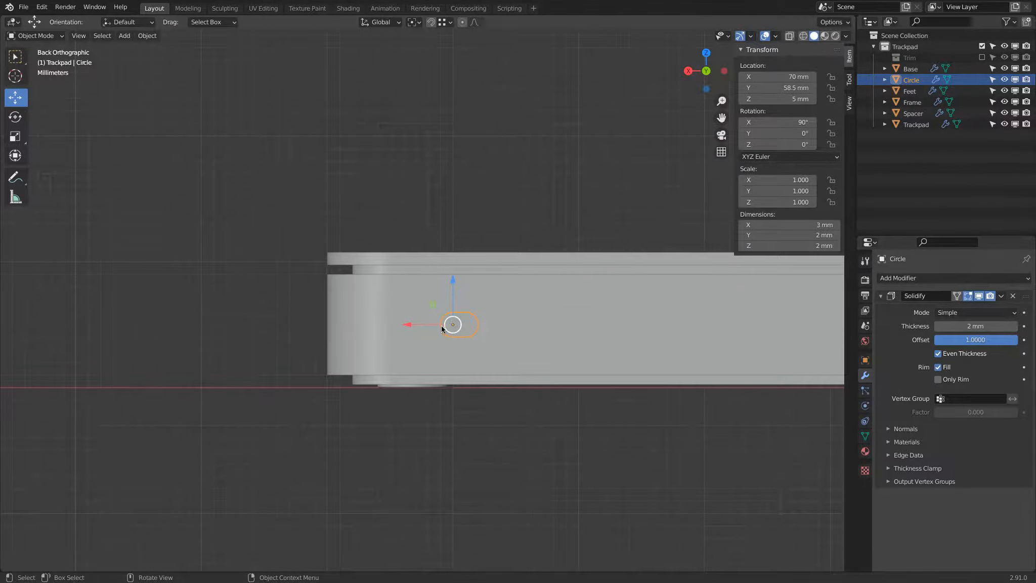
{"action": "scroll", "coordinate": [465, 323], "scroll_direction": "down", "scroll_amount": 9}
{"action": "middle_click_drag", "start_coordinate": [817, 301], "coordinate": [634, 314], "text": "shift"}
{"action": "scroll", "coordinate": [673, 354], "scroll_direction": "up", "scroll_amount": 6}
{"action": "scroll", "coordinate": [382, 311], "scroll_direction": "up", "scroll_amount": 3}
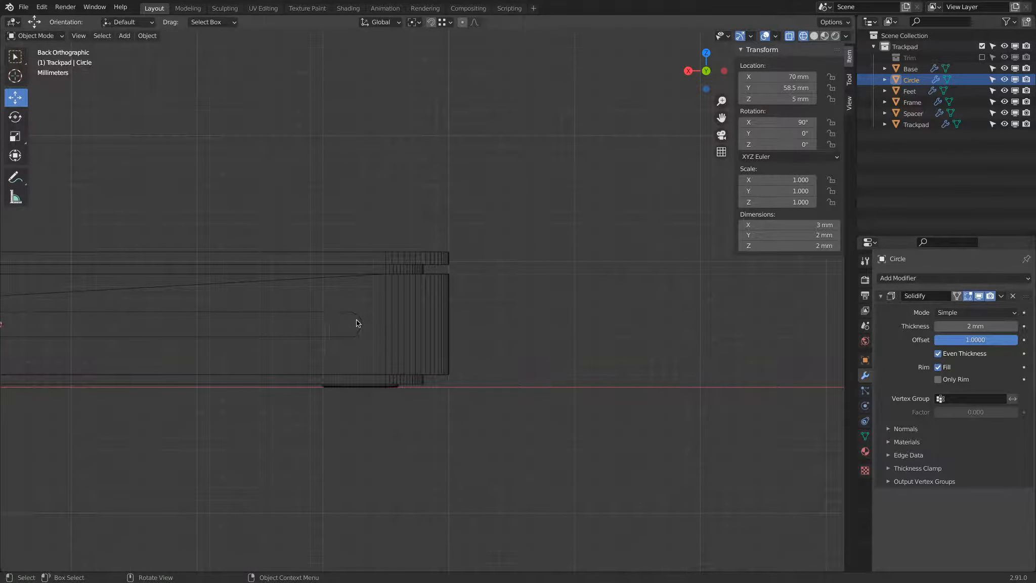
Set snapping to Increment and move the small rounded shape 2 mm along X, toward the frame's nearest corner.
{"action": "scroll", "coordinate": [356, 322], "scroll_direction": "down", "scroll_amount": 8}
{"action": "middle_click_drag", "start_coordinate": [114, 306], "coordinate": [488, 299], "text": "shift"}
{"action": "scroll", "coordinate": [357, 297], "scroll_direction": "up", "scroll_amount": 8}
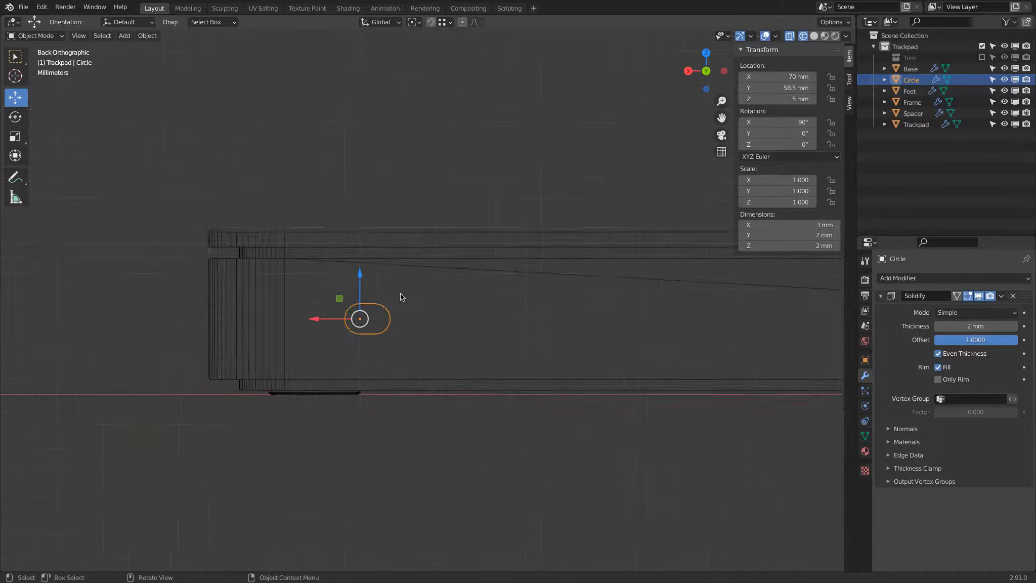
{"action": "left_click", "coordinate": [445, 23]}
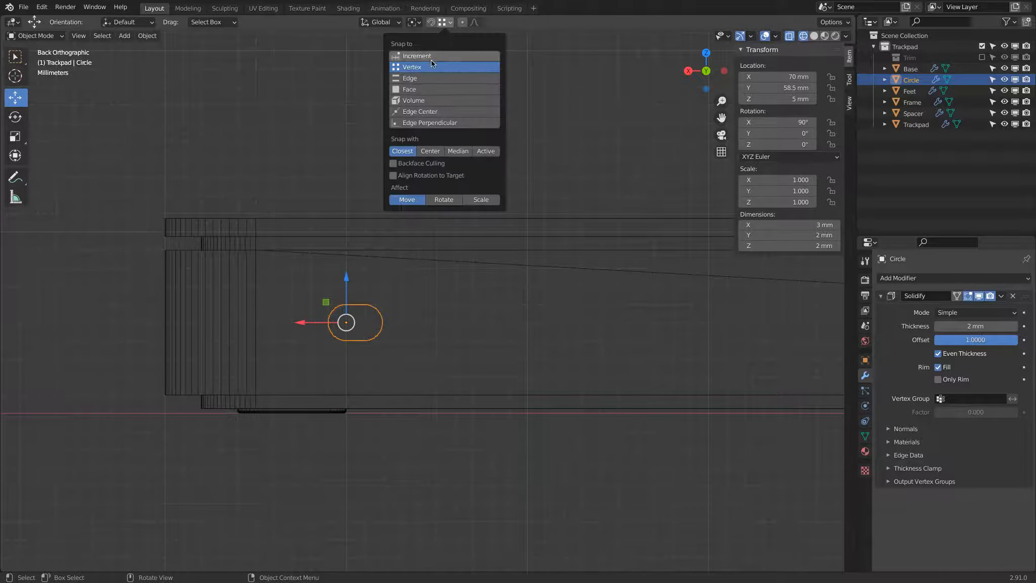
{"action": "left_click", "coordinate": [420, 57]}
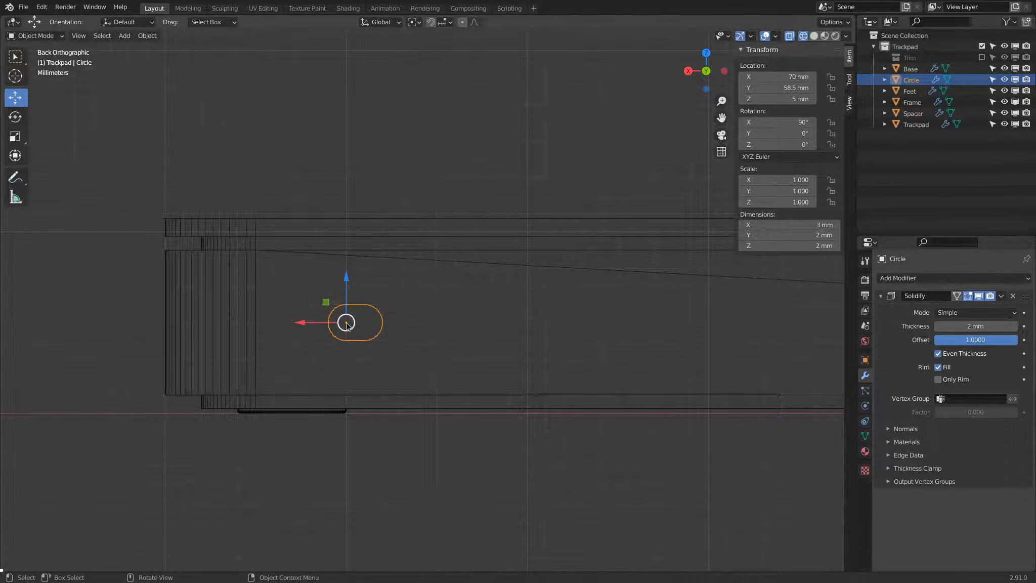
{"action": "left_click", "coordinate": [442, 22]}
{"action": "left_click_drag", "start_coordinate": [296, 323], "coordinate": [261, 322], "text": "ctrl"}
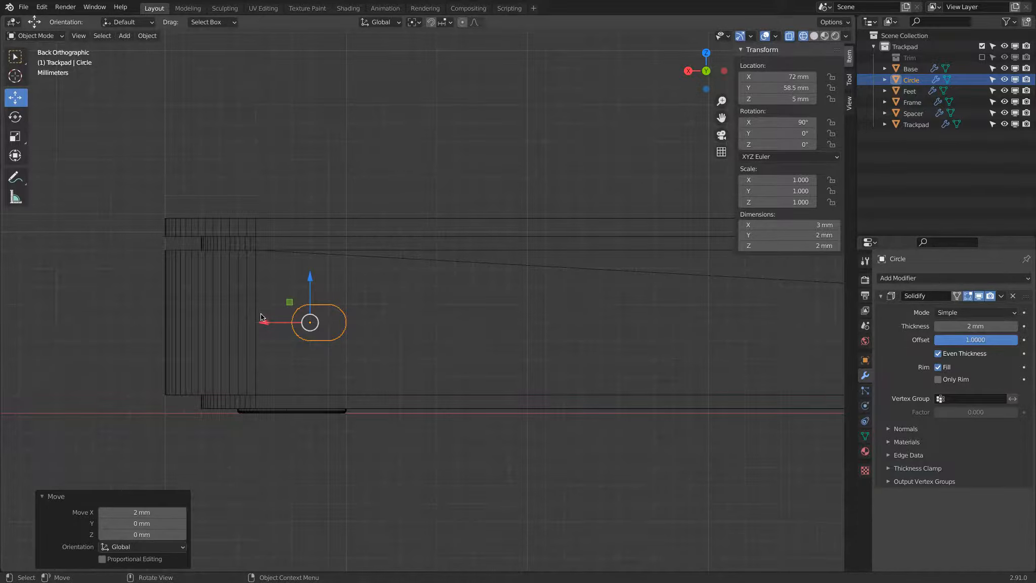
Check the moved shape's placement against the antenna slot at the opposite end, in wireframe and in solid shading.
{"action": "scroll", "coordinate": [497, 287], "scroll_direction": "down", "scroll_amount": 8}
{"action": "middle_click_drag", "start_coordinate": [497, 287], "coordinate": [129, 304], "text": "shift"}
{"action": "middle_click_drag", "start_coordinate": [430, 303], "coordinate": [227, 317], "text": "shift"}
{"action": "scroll", "coordinate": [472, 348], "scroll_direction": "up", "scroll_amount": 6}
{"action": "scroll", "coordinate": [483, 404], "scroll_direction": "down", "scroll_amount": 5}
{"action": "middle_click_drag", "start_coordinate": [522, 272], "coordinate": [438, 275]}
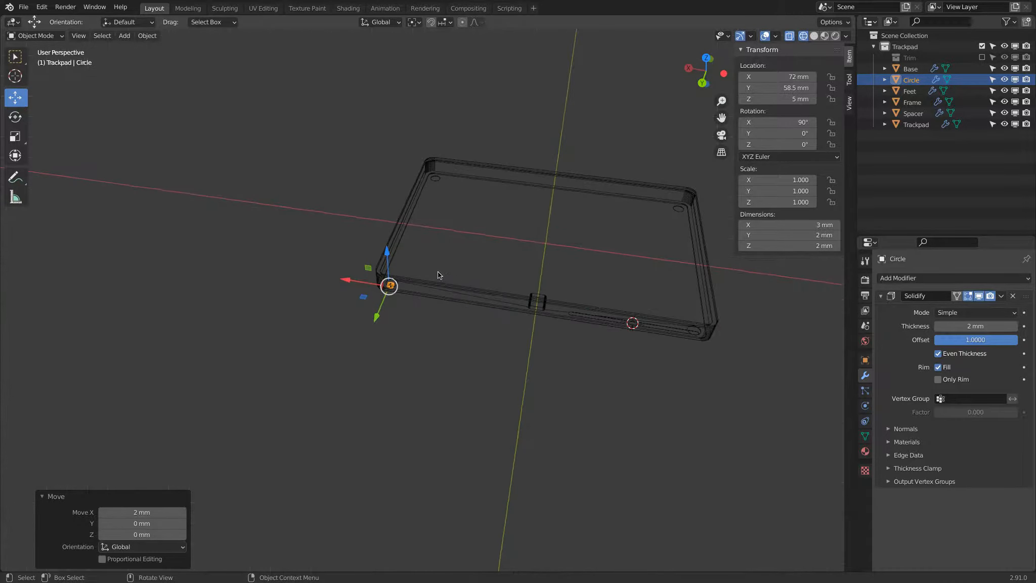
{"action": "scroll", "coordinate": [438, 275], "scroll_direction": "up", "scroll_amount": 4}
{"action": "key", "text": "shift+z"}
{"action": "scroll", "coordinate": [298, 249], "scroll_direction": "up", "scroll_amount": 2}
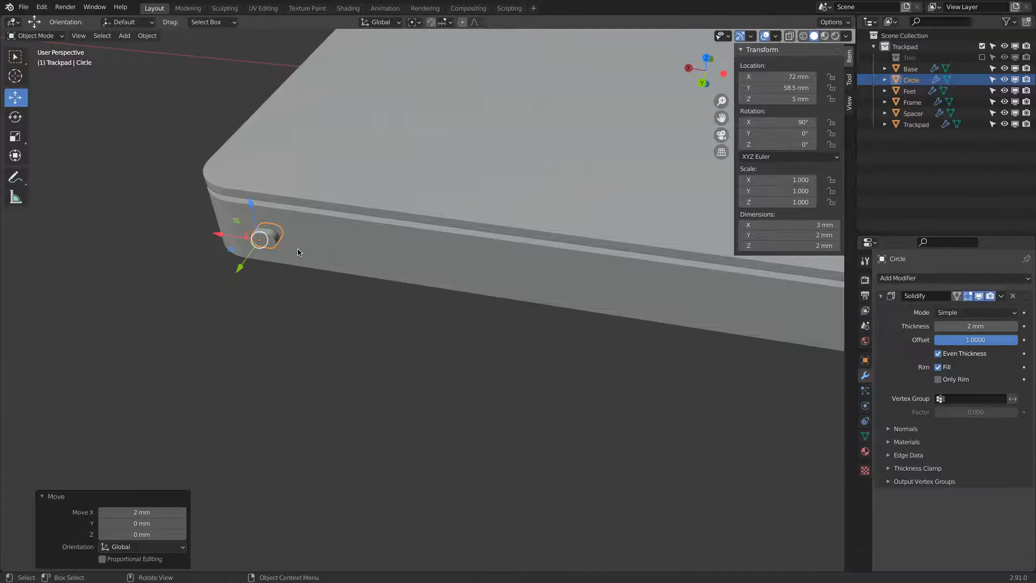
Rename the small rounded shape to "Slider Space", put it in the Trim collection and save the file.
{"action": "double_click", "coordinate": [910, 80]}
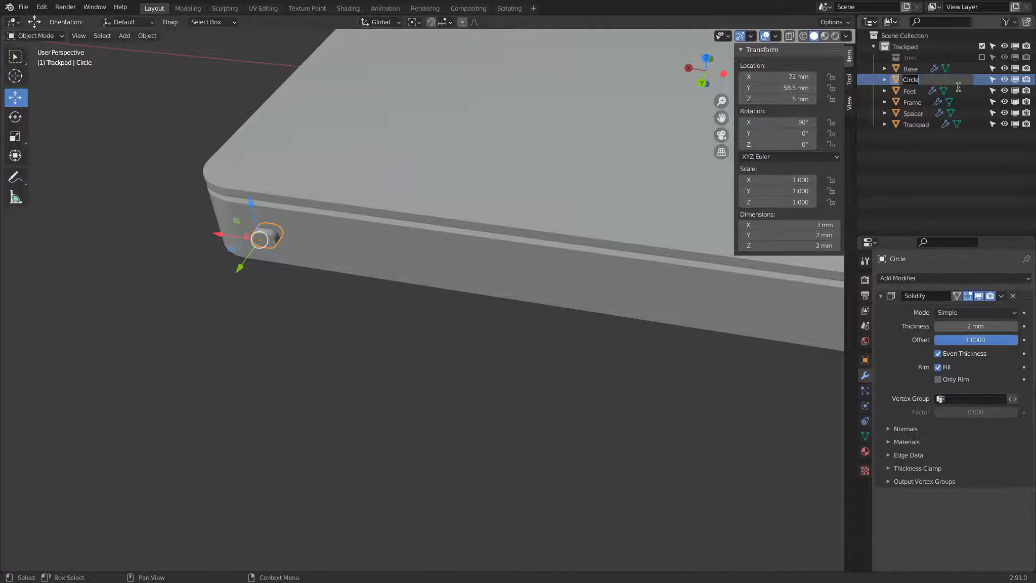
{"action": "type", "text": "Slider Space"}
{"action": "key", "text": "Return"}
{"action": "left_click_drag", "start_coordinate": [926, 102], "coordinate": [907, 47]}
{"action": "key", "text": "Delete"}
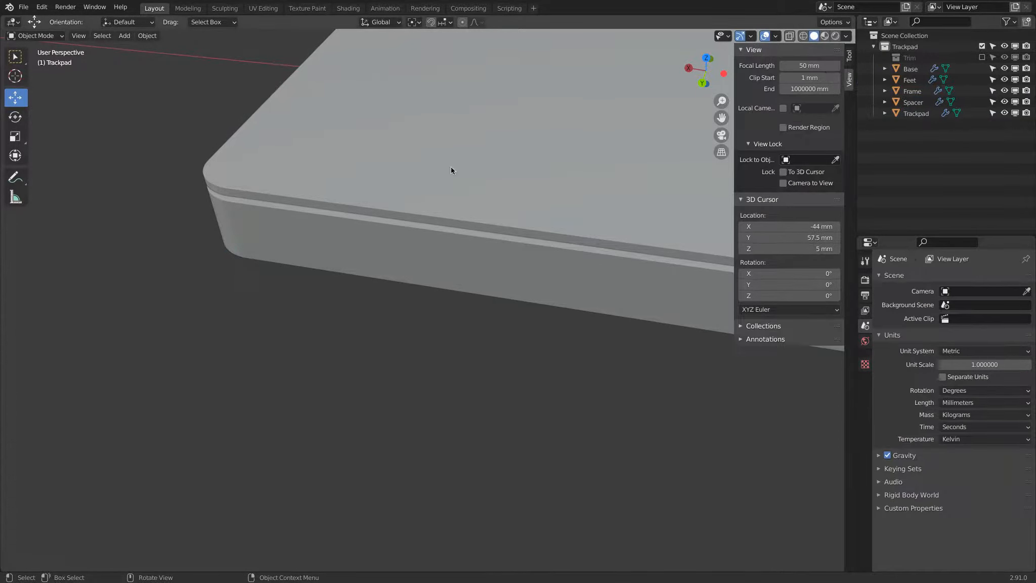
{"action": "key", "text": "ctrl+s"}
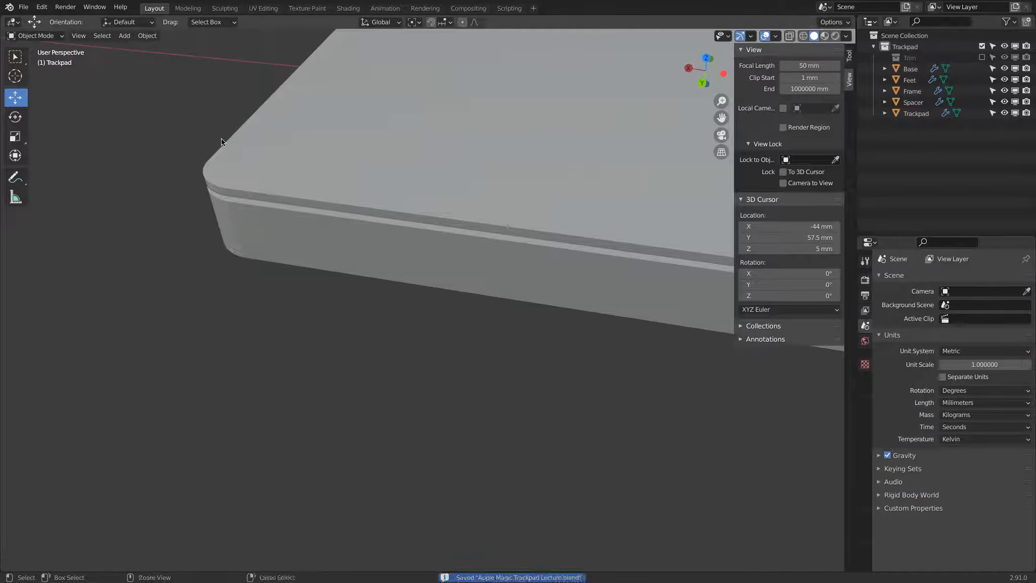
Turn off viewport display of the frame's Port and Antenna Booleans and add another Boolean modifier to the frame.
{"action": "left_click", "coordinate": [289, 230]}
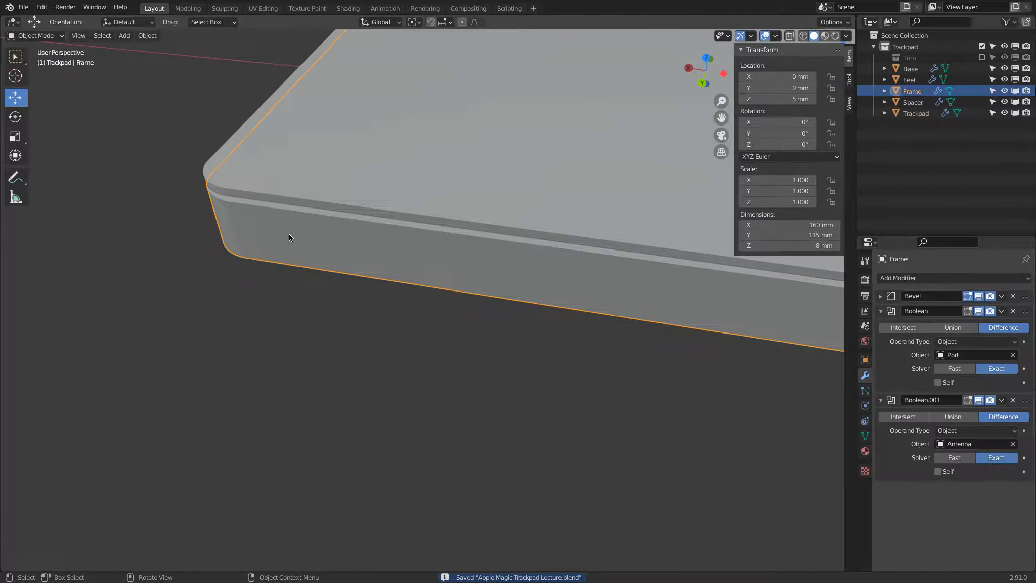
{"action": "left_click", "coordinate": [980, 400]}
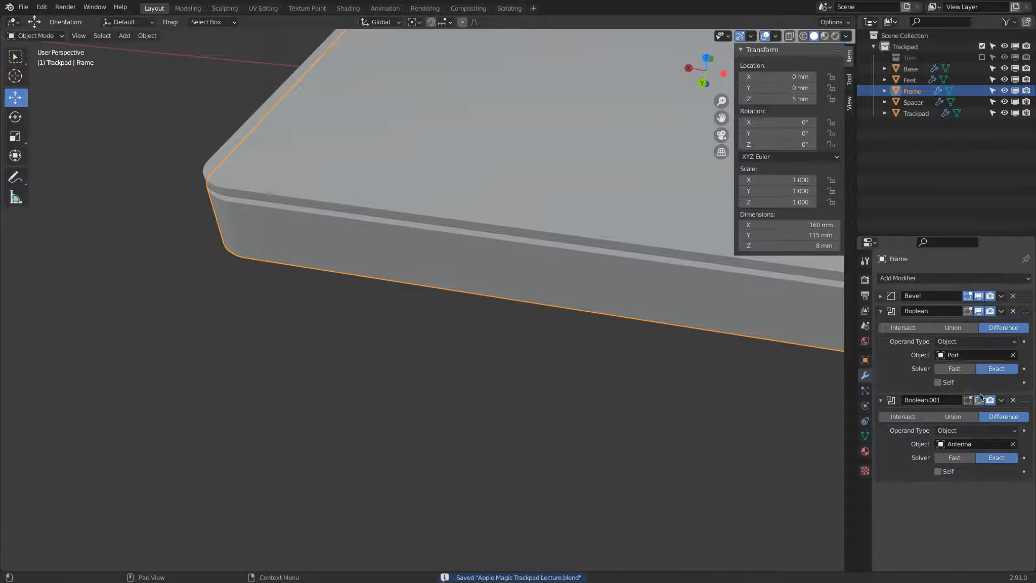
{"action": "left_click", "coordinate": [917, 278]}
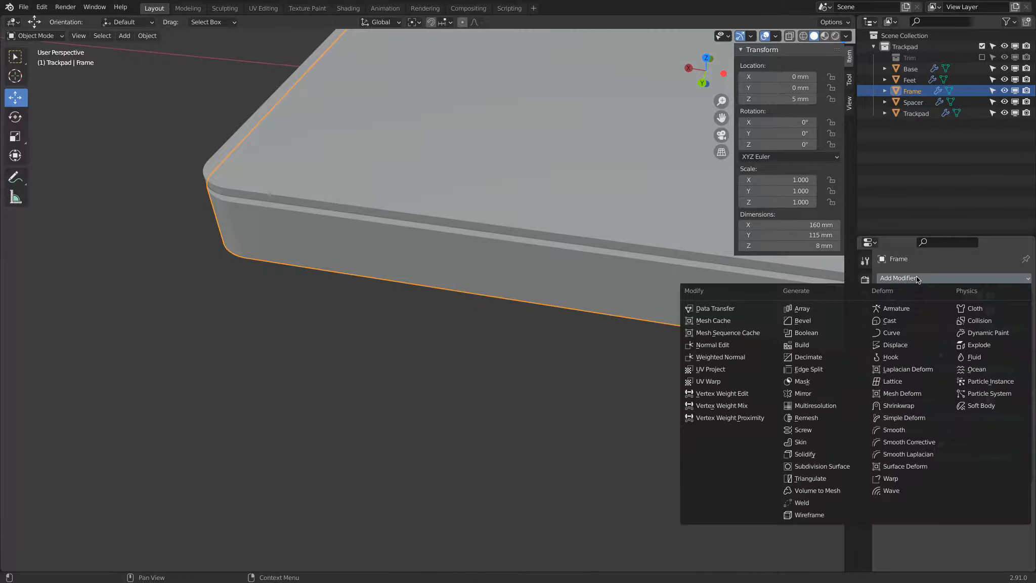
{"action": "left_click", "coordinate": [828, 338]}
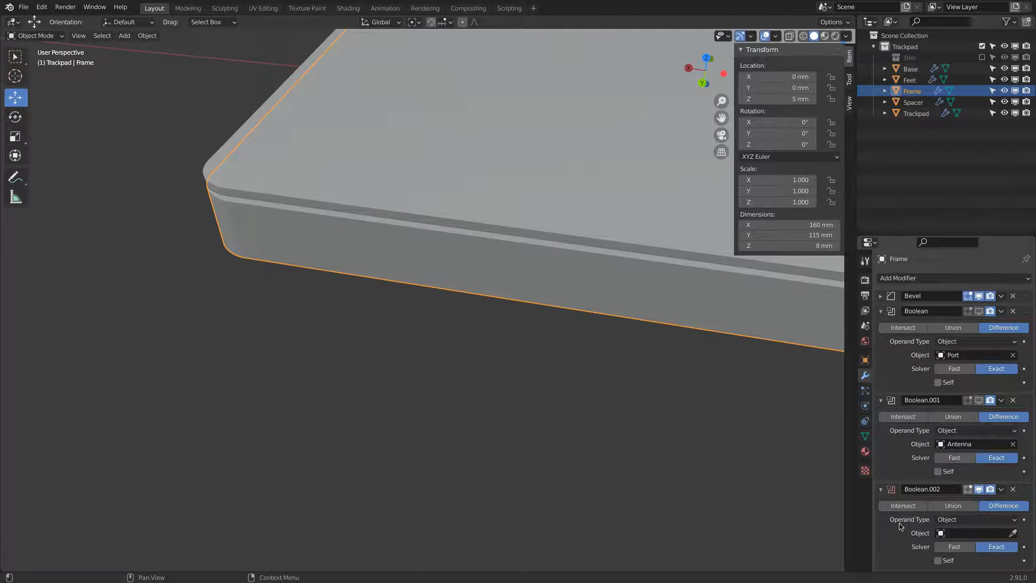
Set the new Boolean's operand type to Collection and use the Trim collection as its cutter.
{"action": "left_click", "coordinate": [950, 521]}
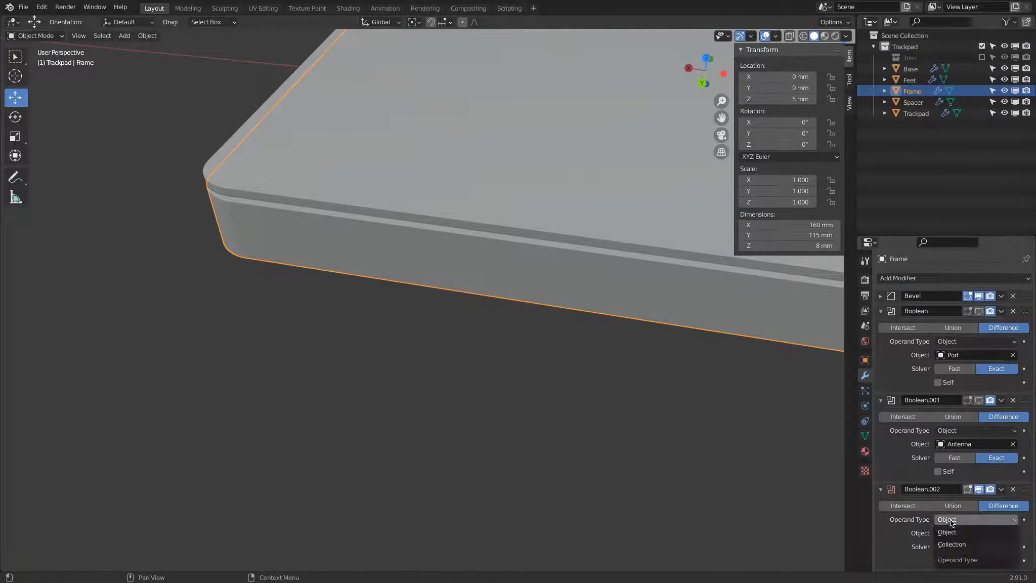
{"action": "left_click", "coordinate": [959, 544]}
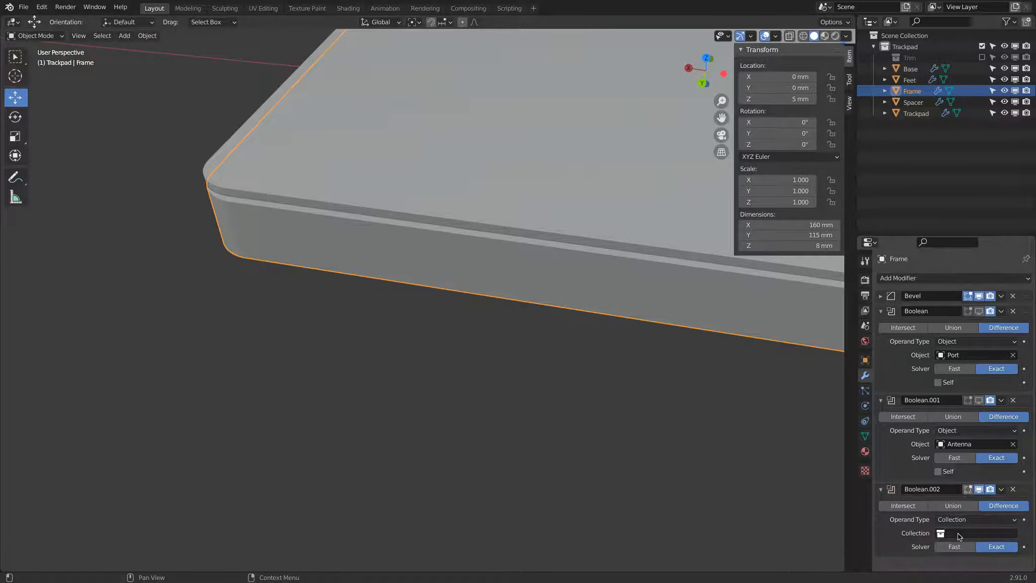
{"action": "left_click", "coordinate": [946, 532]}
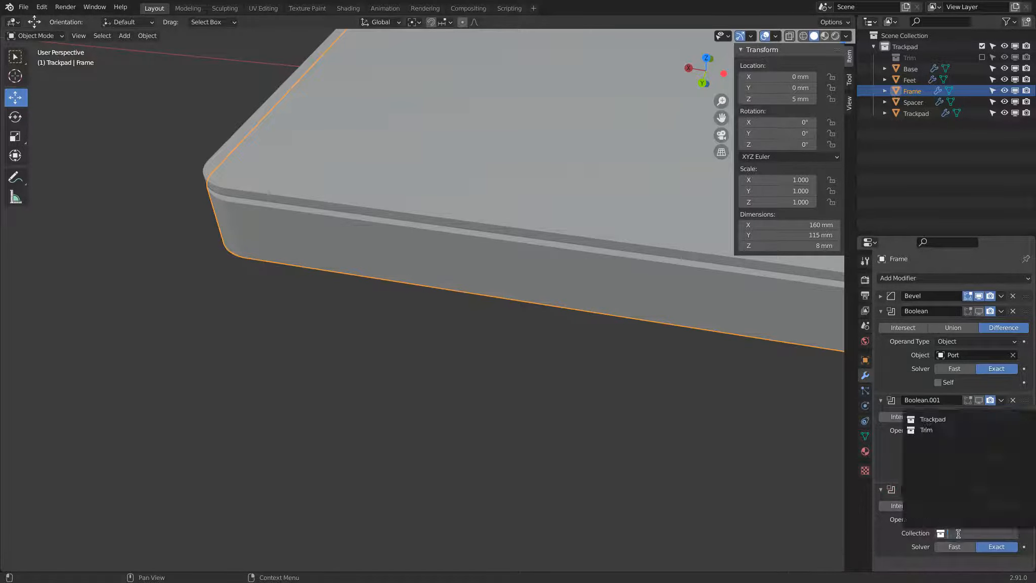
{"action": "left_click", "coordinate": [929, 432]}
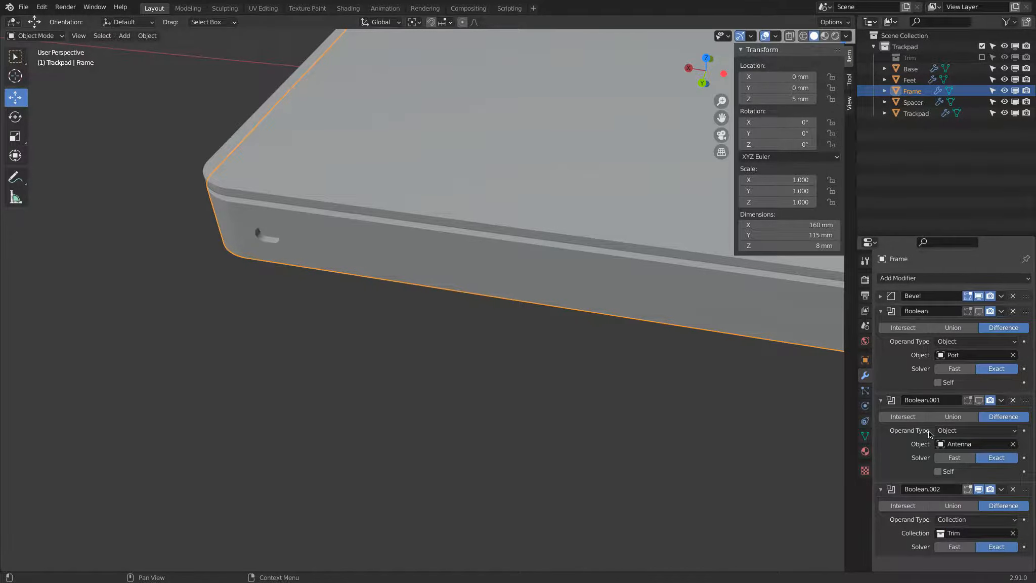
Remove the separate Port and Antenna Boolean modifiers from the frame.
{"action": "scroll", "coordinate": [472, 181], "scroll_direction": "down", "scroll_amount": 5}
{"action": "middle_click_drag", "start_coordinate": [472, 180], "coordinate": [525, 262]}
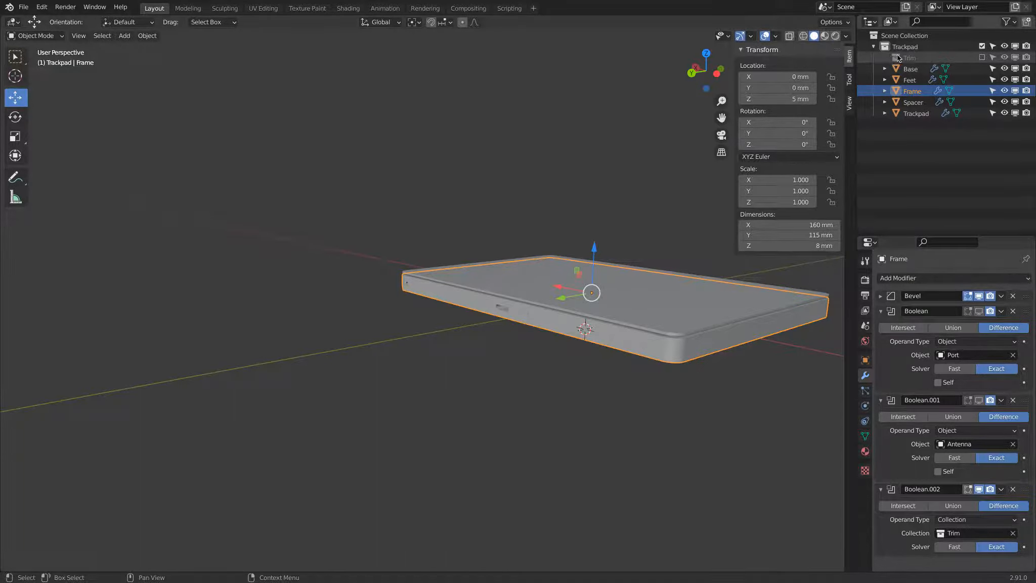
{"action": "left_click", "coordinate": [1013, 311]}
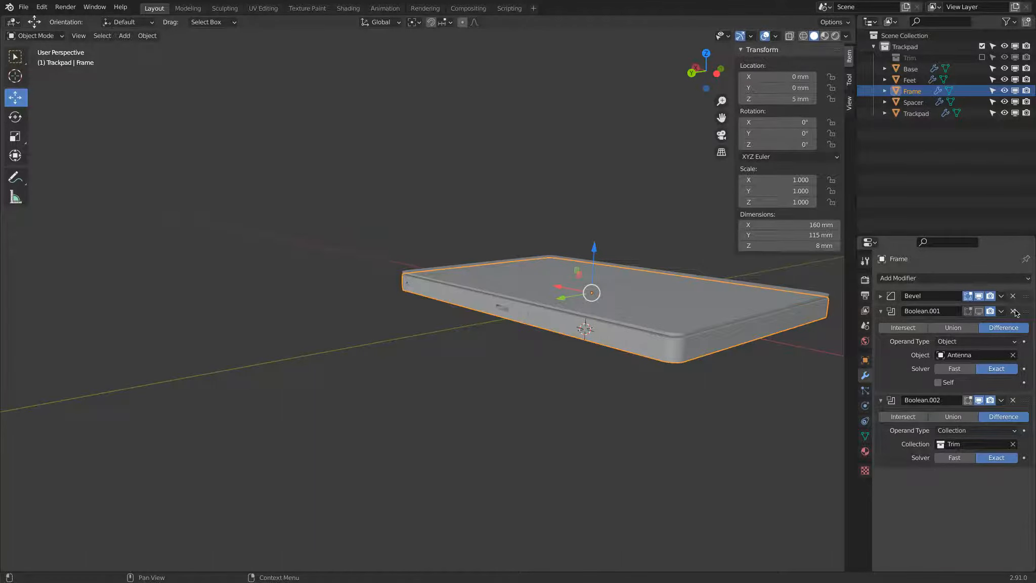
{"action": "left_click", "coordinate": [1013, 311]}
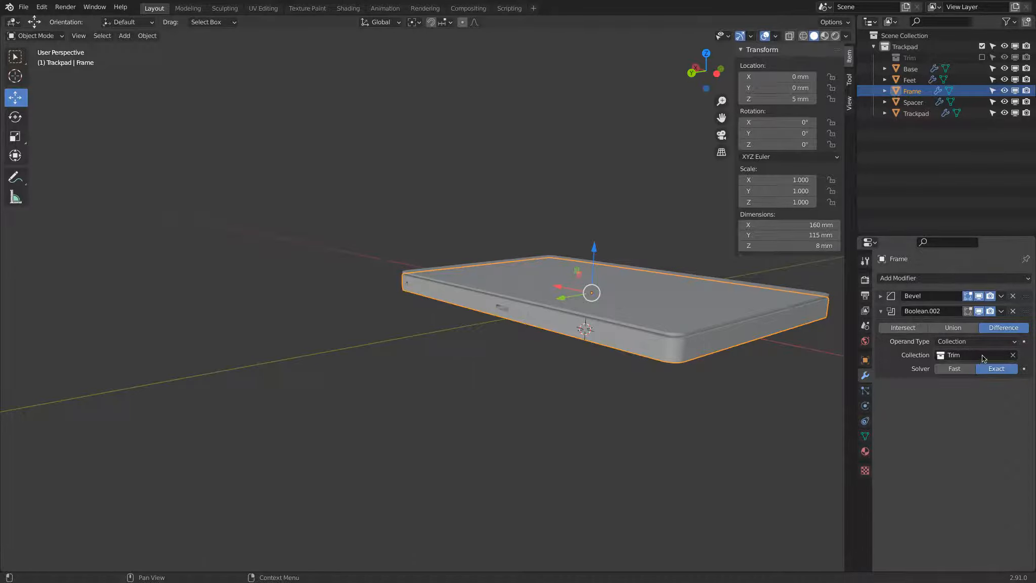
Enable the Trim collection, try moving the antenna cutter about 11.5 mm along X, and exclude the collection again.
{"action": "left_click", "coordinate": [982, 57]}
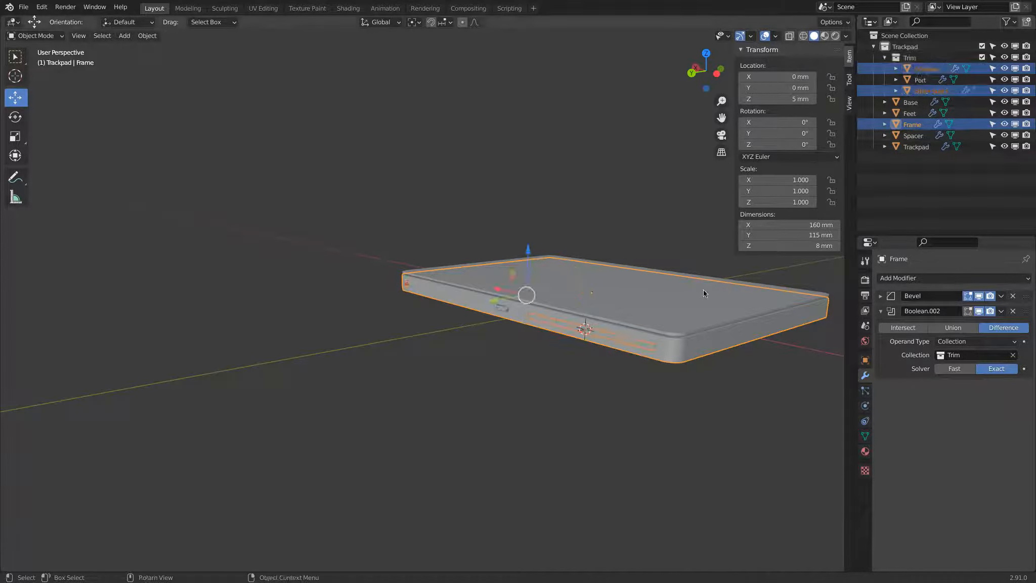
{"action": "left_click", "coordinate": [632, 341]}
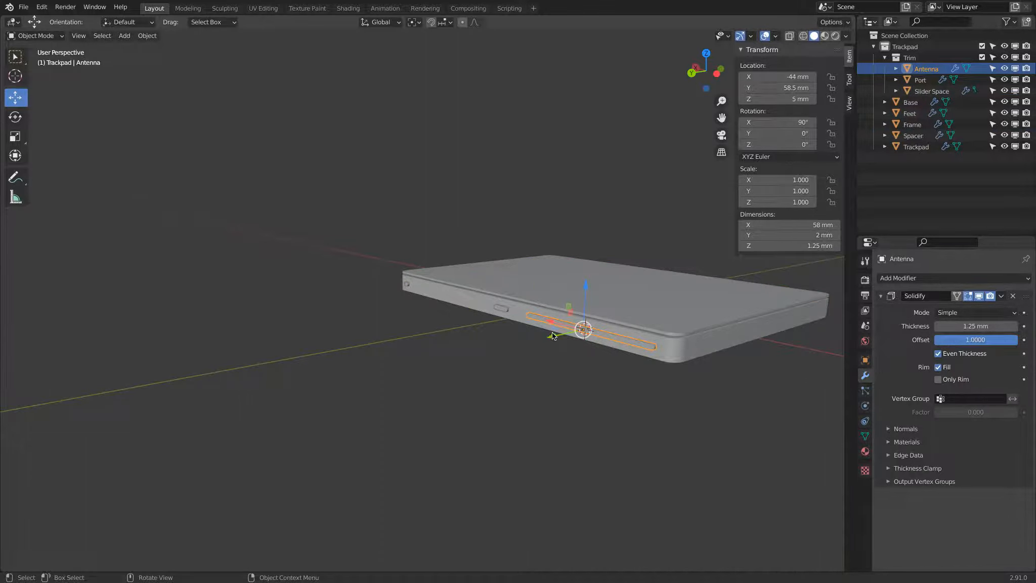
{"action": "left_click_drag", "start_coordinate": [554, 324], "coordinate": [531, 314]}
{"action": "left_click", "coordinate": [982, 57]}
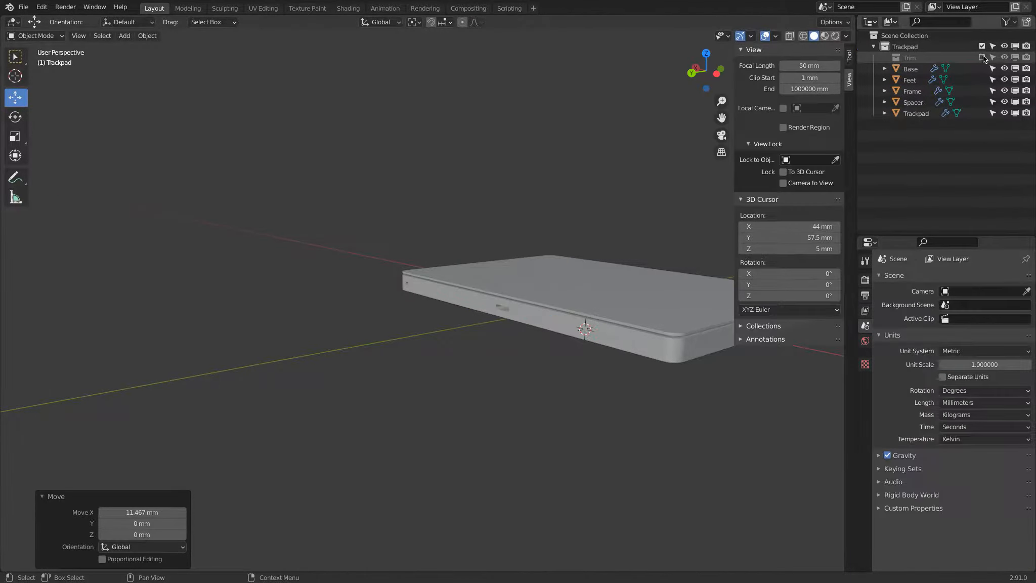
{"action": "middle_click_drag", "start_coordinate": [414, 384], "coordinate": [528, 337]}
Undo the antenna cutter's move and exclude the Trim collection from the view layer.
{"action": "key", "text": "ctrl+z"}
{"action": "key", "text": "ctrl+z"}
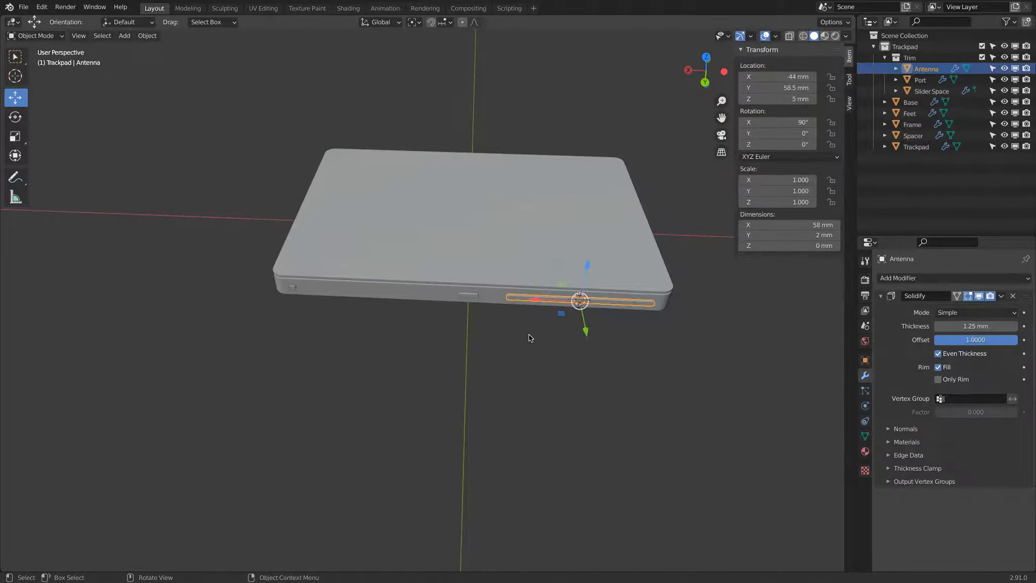
{"action": "left_click", "coordinate": [983, 58]}
Examine the slider opening beside the frame's rounded corner.
{"action": "middle_click_drag", "start_coordinate": [548, 347], "coordinate": [508, 276]}
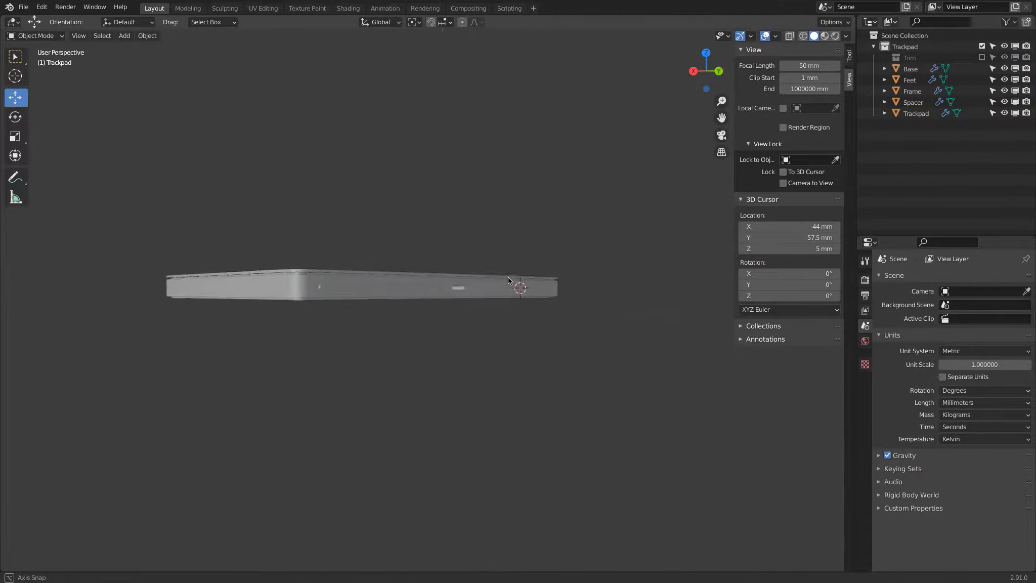
{"action": "scroll", "coordinate": [271, 295], "scroll_direction": "up", "scroll_amount": 3}
{"action": "middle_click_drag", "start_coordinate": [272, 294], "coordinate": [390, 290], "text": "shift"}
{"action": "scroll", "coordinate": [378, 279], "scroll_direction": "up", "scroll_amount": 1}
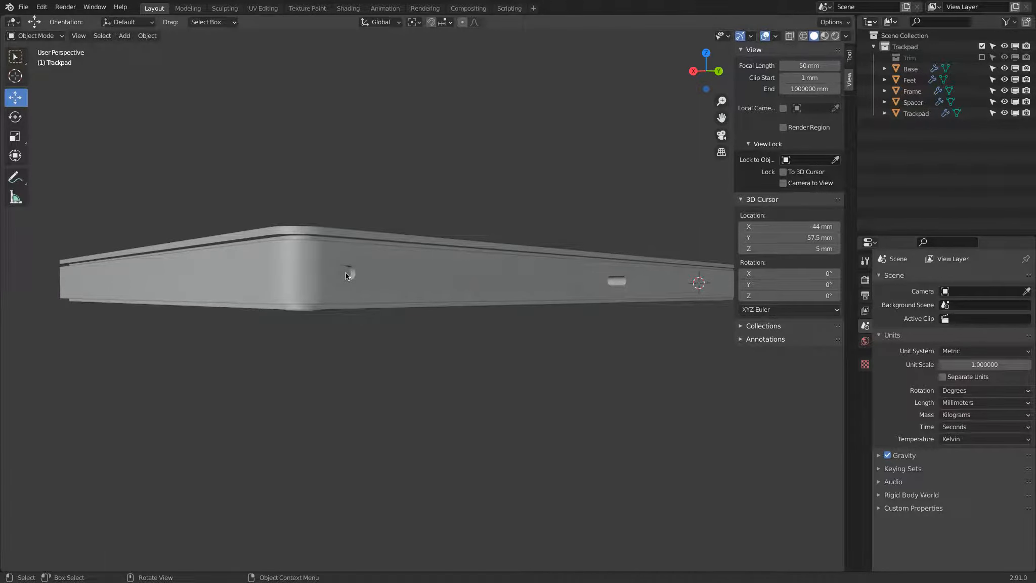
{"action": "middle_click_drag", "start_coordinate": [479, 204], "coordinate": [534, 212]}
{"action": "key", "text": "shift+a"}
{"action": "mouse_move", "coordinate": [533, 211]}
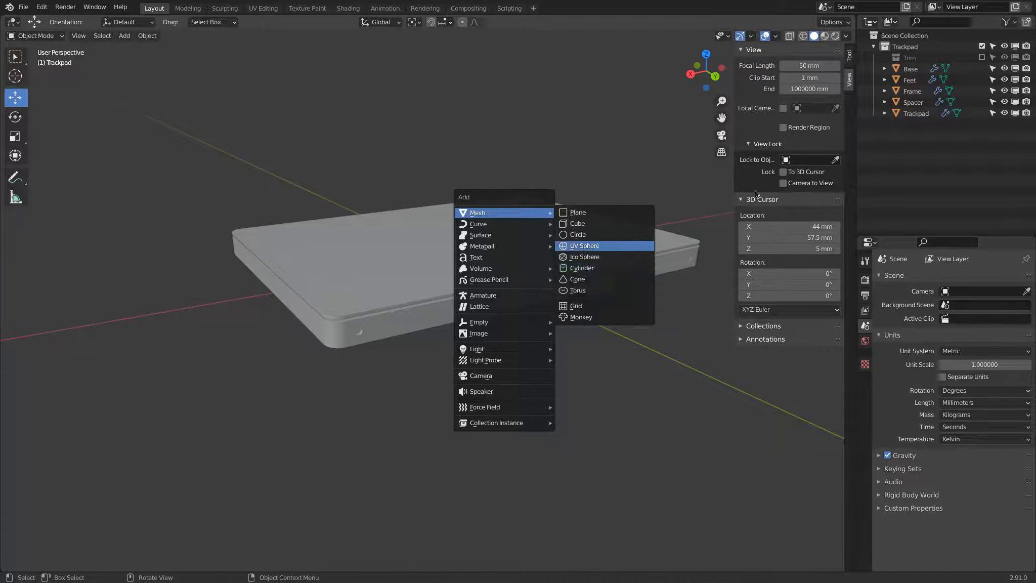
Enable the Trim collection, snap the 3D cursor to the Slider Space object, and exclude the collection again.
{"action": "left_click", "coordinate": [982, 58]}
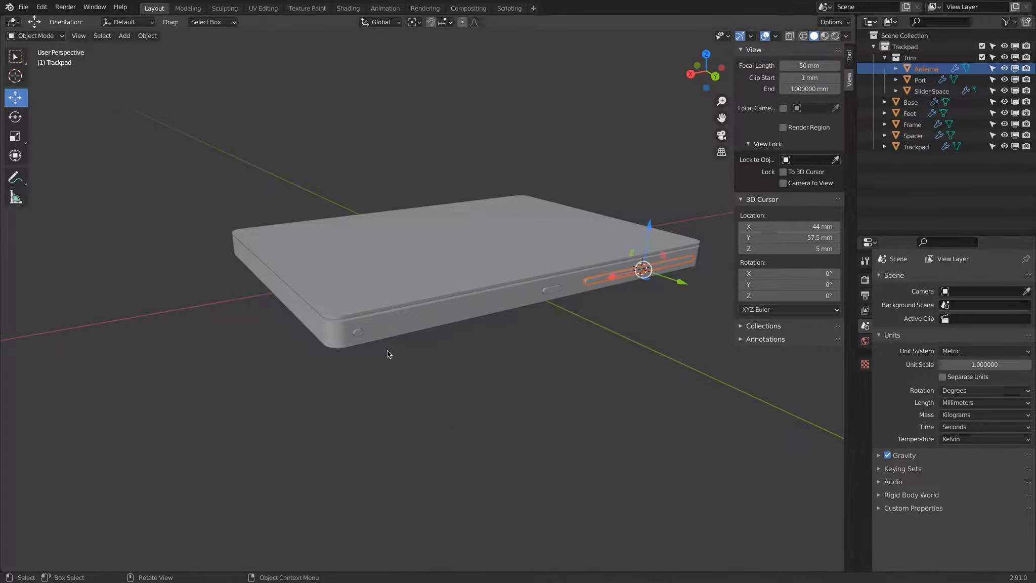
{"action": "left_click", "coordinate": [361, 333]}
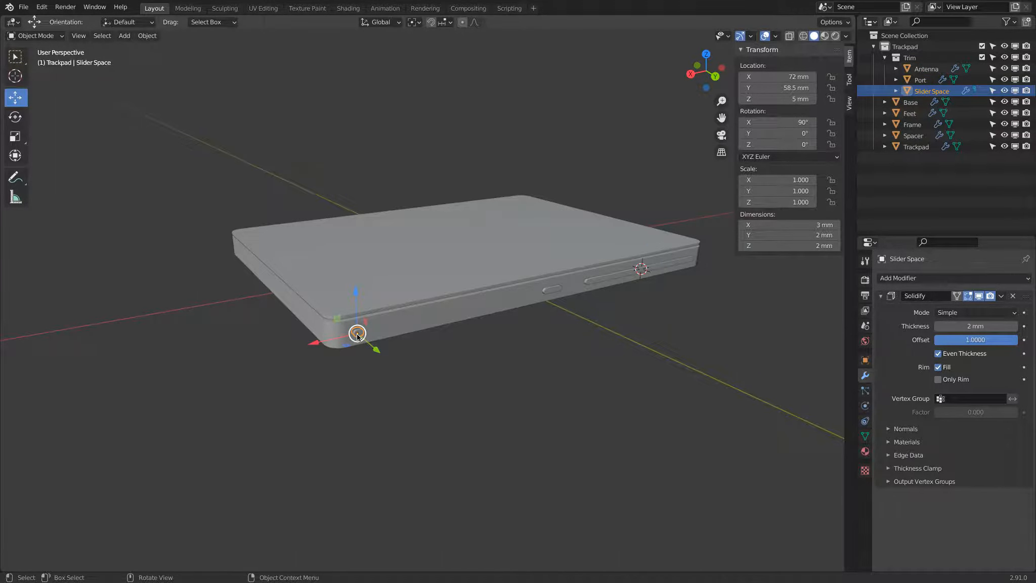
{"action": "key", "text": "shift+s"}
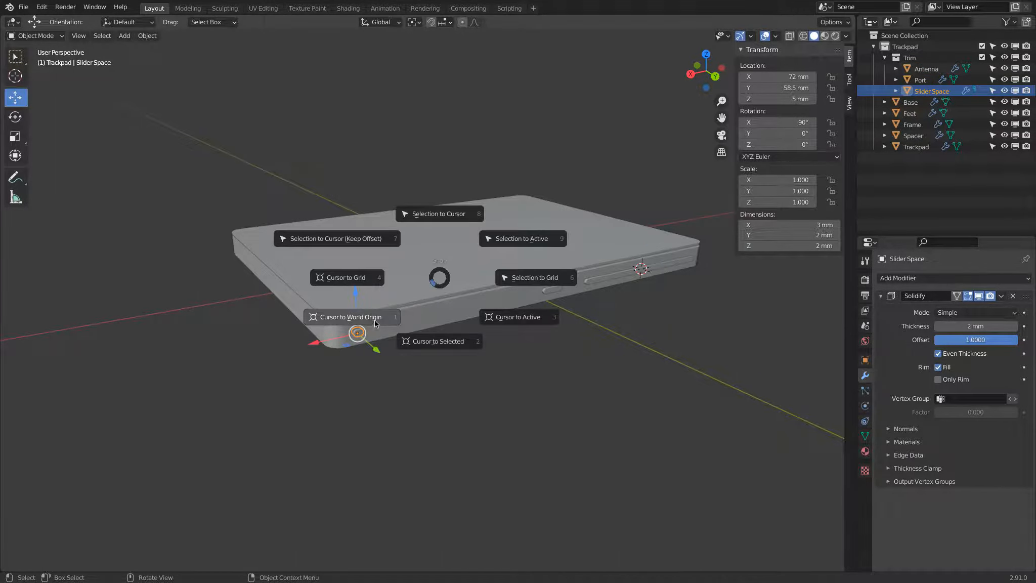
{"action": "left_click", "coordinate": [439, 344]}
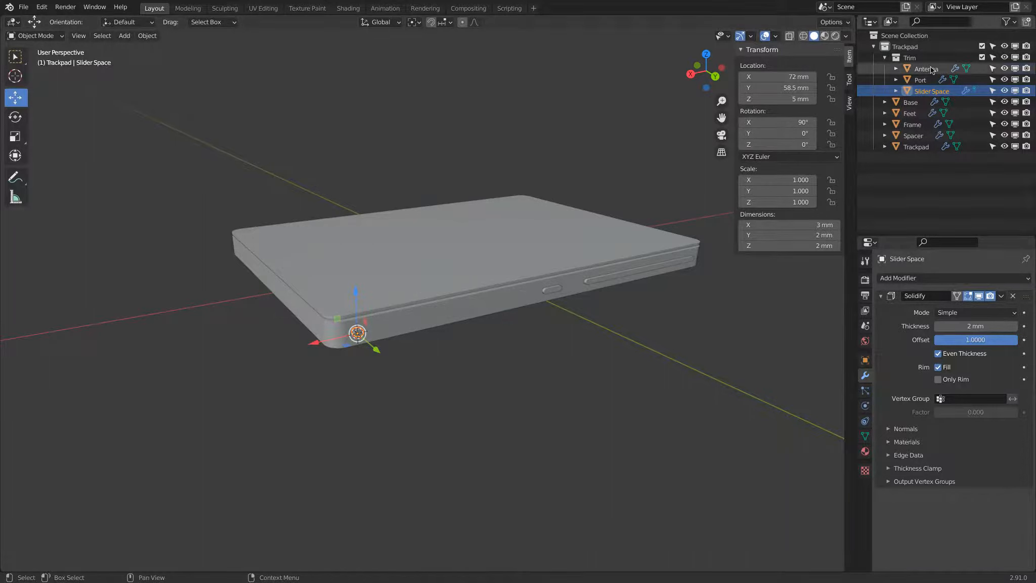
{"action": "left_click", "coordinate": [982, 57]}
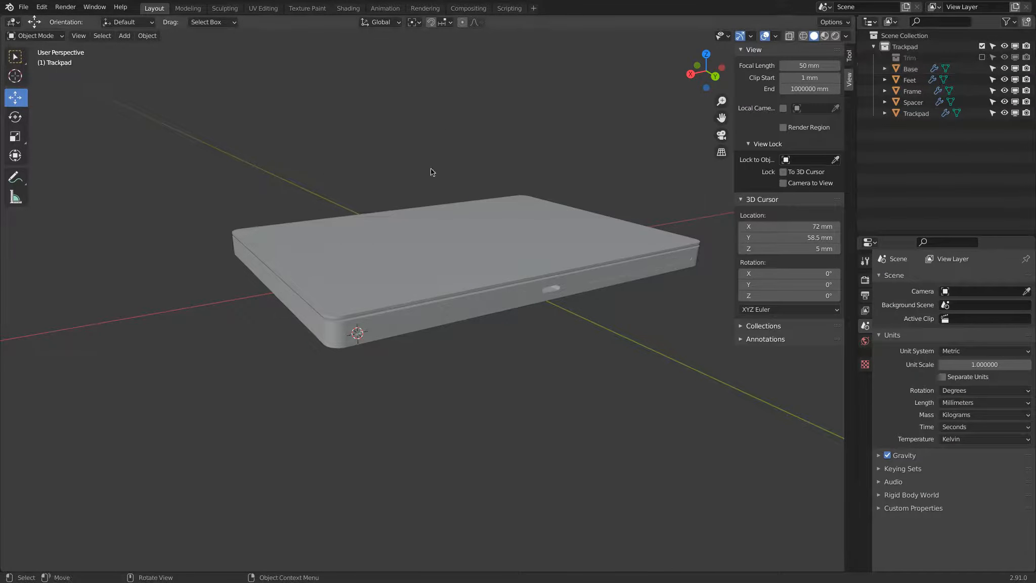
Add a mesh cylinder at the 3D cursor with a 1 mm radius and 2 mm depth.
{"action": "key", "text": "shift+a"}
{"action": "mouse_move", "coordinate": [433, 170]}
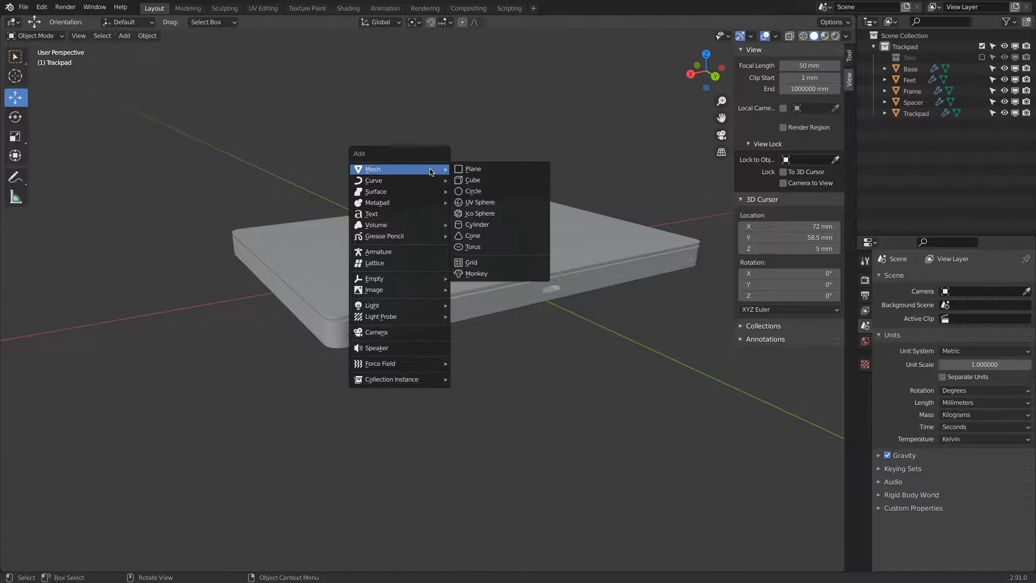
{"action": "left_click", "coordinate": [477, 227]}
{"action": "left_click", "coordinate": [141, 430]}
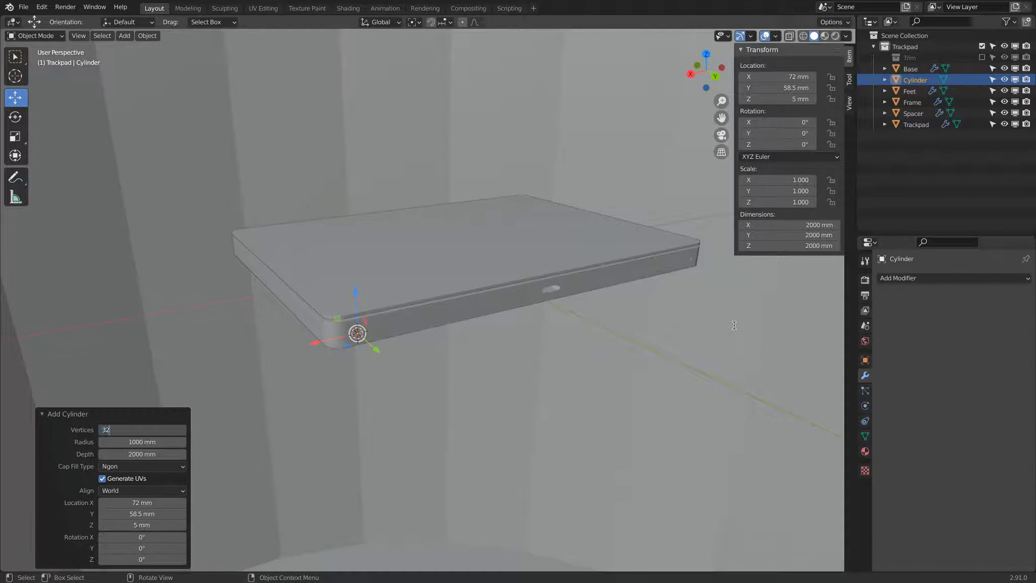
{"action": "key", "text": "Tab"}
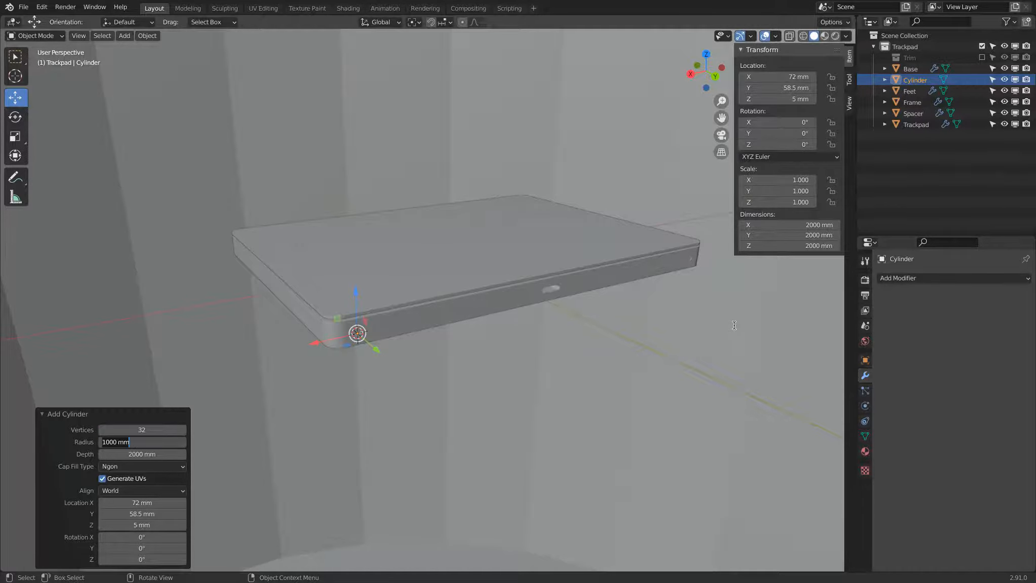
{"action": "type", "text": "1"}
{"action": "key", "text": "Tab"}
{"action": "type", "text": "2"}
{"action": "key", "text": "Return"}
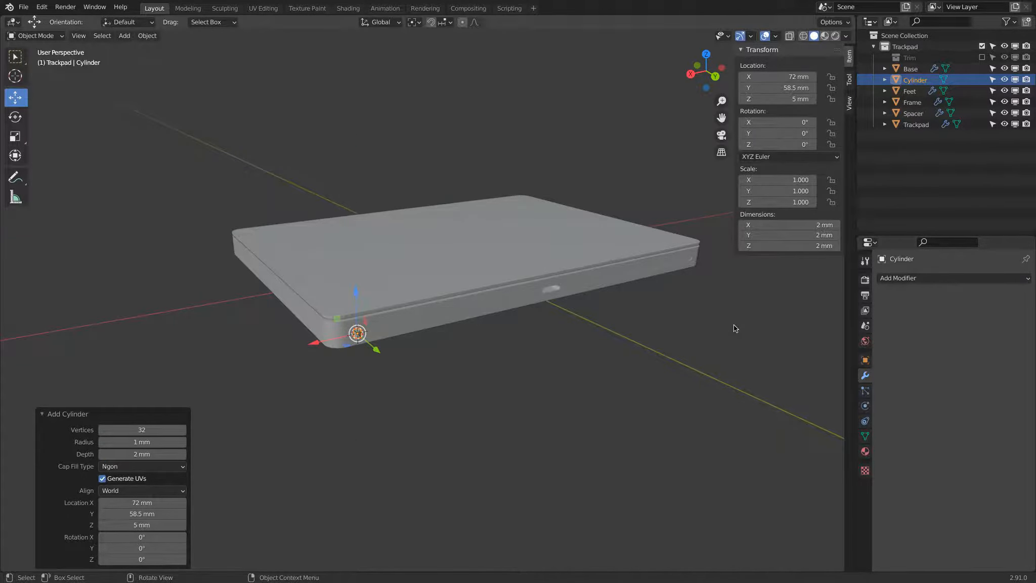
Set the new cylinder's X rotation to 90° and its depth to 1.25 mm.
{"action": "left_click", "coordinate": [147, 536]}
{"action": "type", "text": "0d"}
{"action": "key", "text": "Home"}
{"action": "type", "text": "9"}
{"action": "key", "text": "Return"}
{"action": "scroll", "coordinate": [361, 341], "scroll_direction": "up", "scroll_amount": 4}
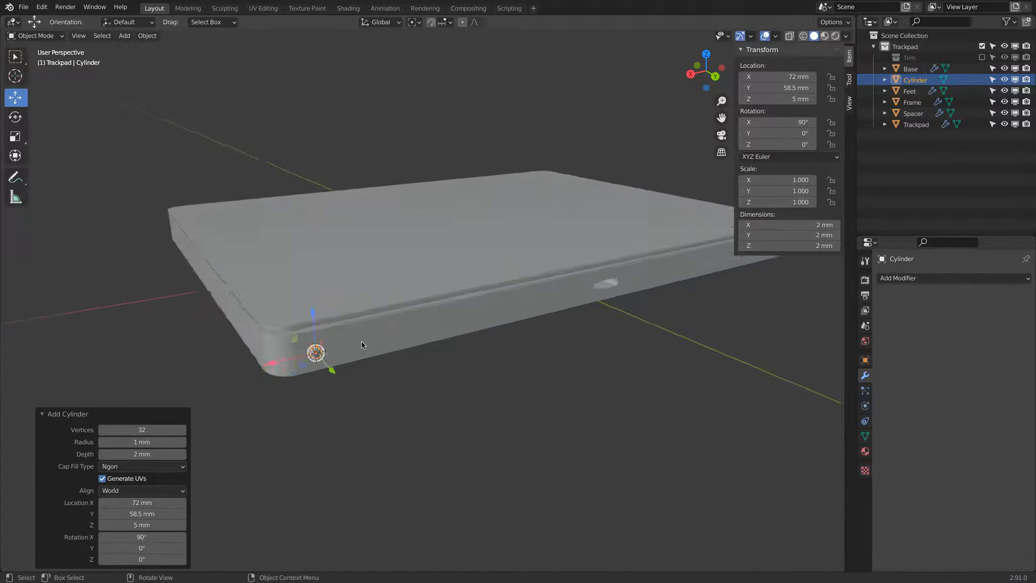
{"action": "middle_click_drag", "start_coordinate": [291, 358], "coordinate": [259, 399]}
{"action": "scroll", "coordinate": [427, 308], "scroll_direction": "up", "scroll_amount": 3}
{"action": "left_click", "coordinate": [142, 454]}
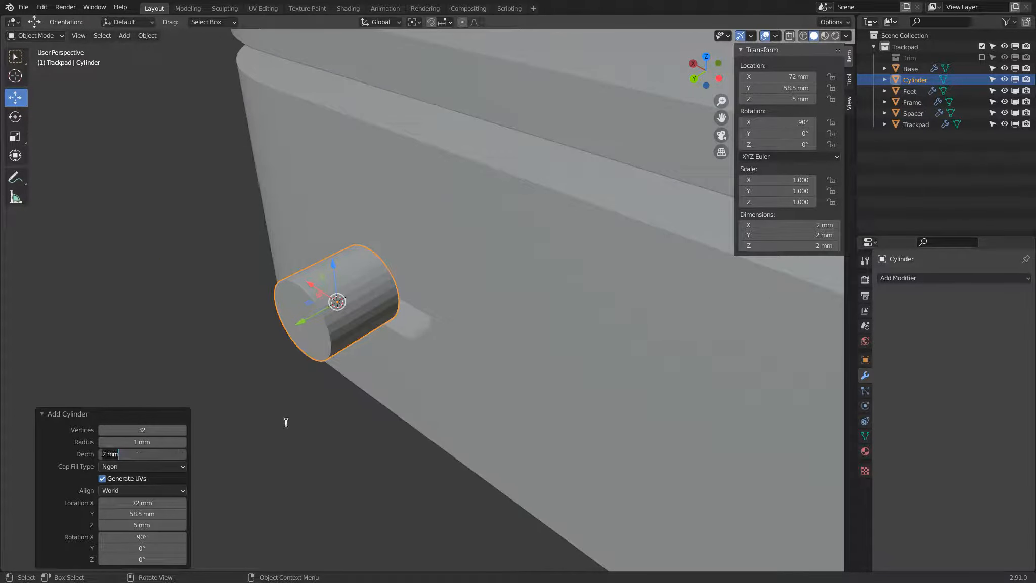
{"action": "type", "text": "1.25"}
{"action": "key", "text": "Return"}
Shade the cylinder smooth and enable Auto Smooth in its normals settings.
{"action": "right_click", "coordinate": [366, 297]}
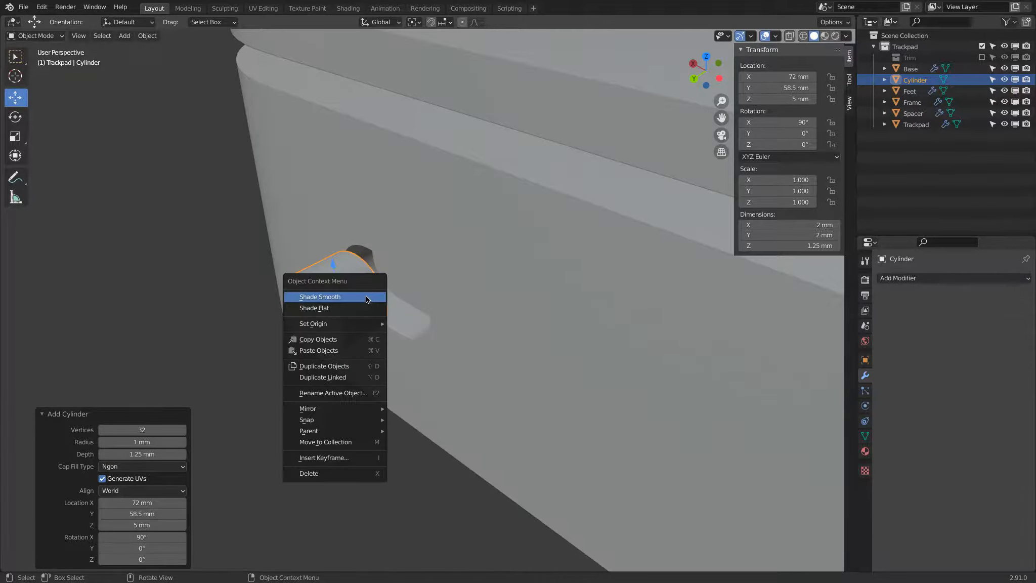
{"action": "left_click", "coordinate": [367, 297]}
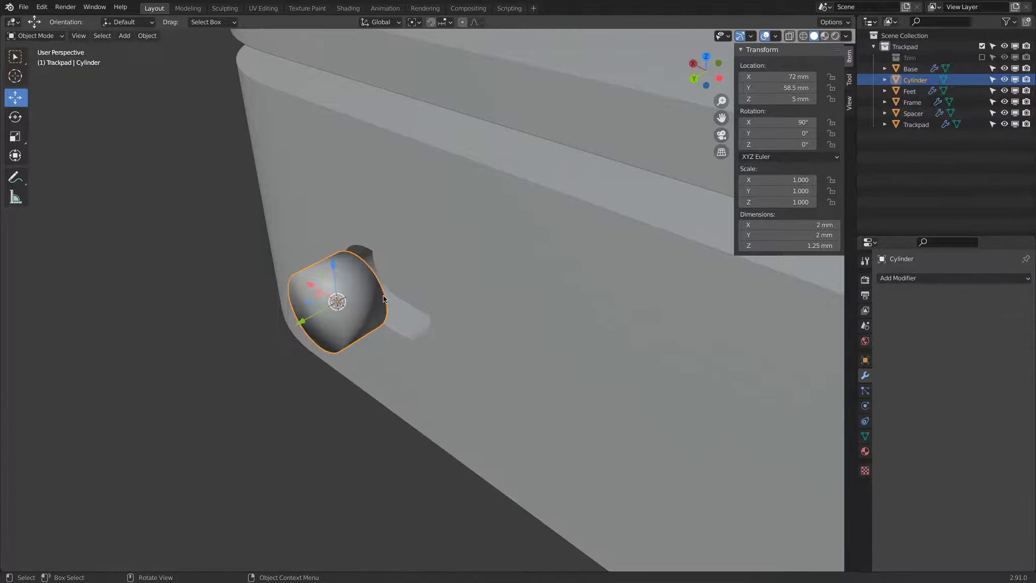
{"action": "left_click", "coordinate": [864, 436]}
{"action": "left_click", "coordinate": [937, 480]}
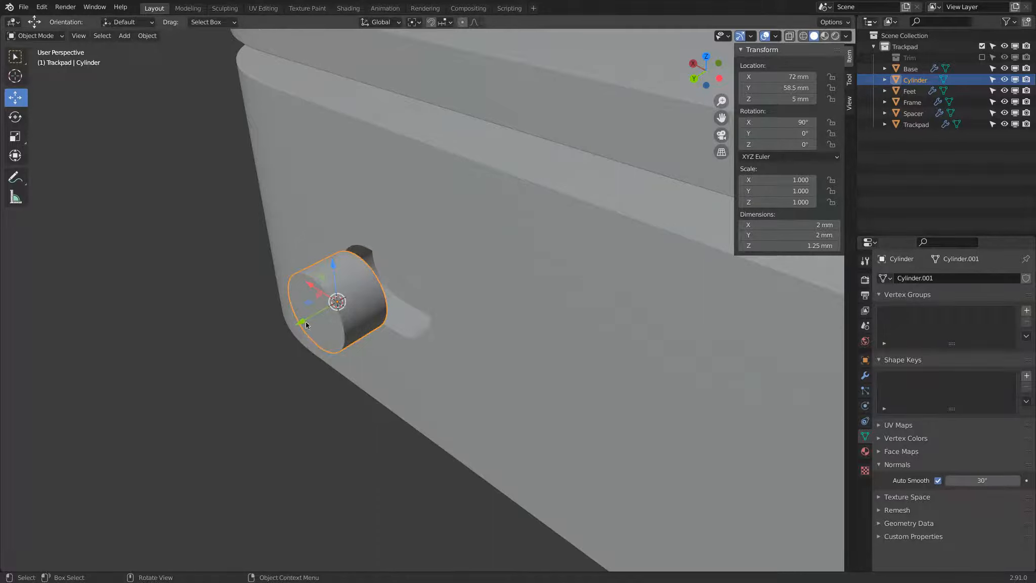
Set the snap target to Edge and move the cylinder -1.375 mm along Y into the frame's slider opening.
{"action": "left_click", "coordinate": [444, 22]}
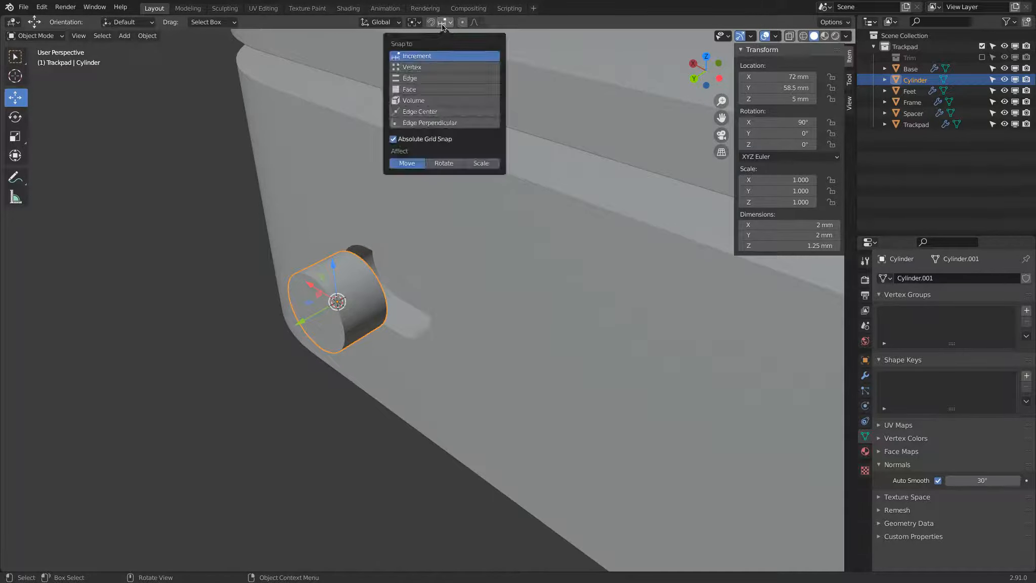
{"action": "left_click", "coordinate": [411, 77]}
{"action": "left_click_drag", "start_coordinate": [301, 323], "coordinate": [205, 370]}
{"action": "left_click_drag", "start_coordinate": [231, 350], "coordinate": [416, 308]}
{"action": "scroll", "coordinate": [416, 308], "scroll_direction": "down", "scroll_amount": 2}
{"action": "middle_click_drag", "start_coordinate": [416, 309], "coordinate": [474, 281]}
{"action": "middle_click_drag", "start_coordinate": [524, 235], "coordinate": [422, 307], "text": "shift"}
{"action": "scroll", "coordinate": [422, 307], "scroll_direction": "up", "scroll_amount": 1}
{"action": "scroll", "coordinate": [422, 306], "scroll_direction": "up", "scroll_amount": 1}
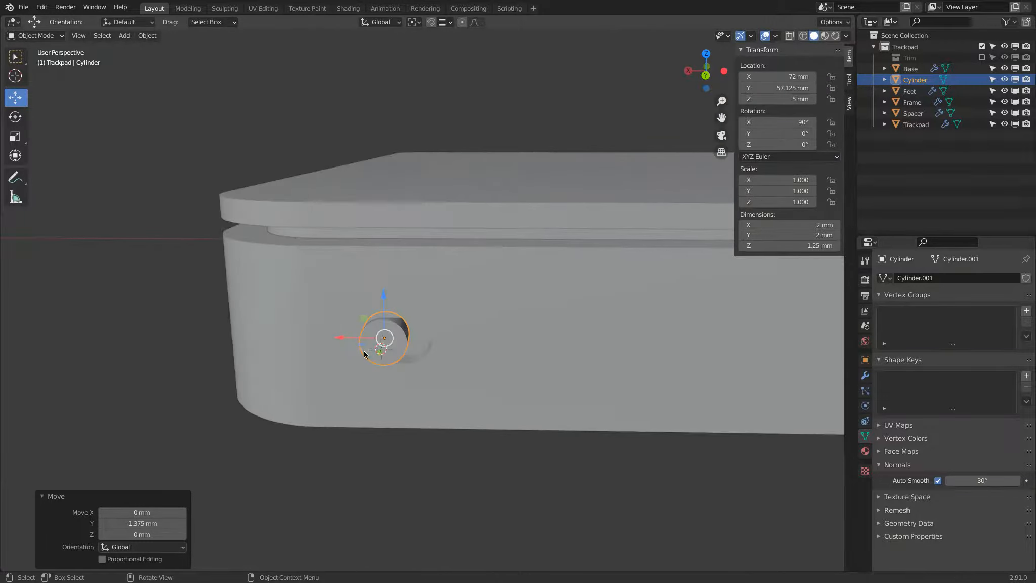
{"action": "key", "text": "g"}
{"action": "key", "text": "x"}
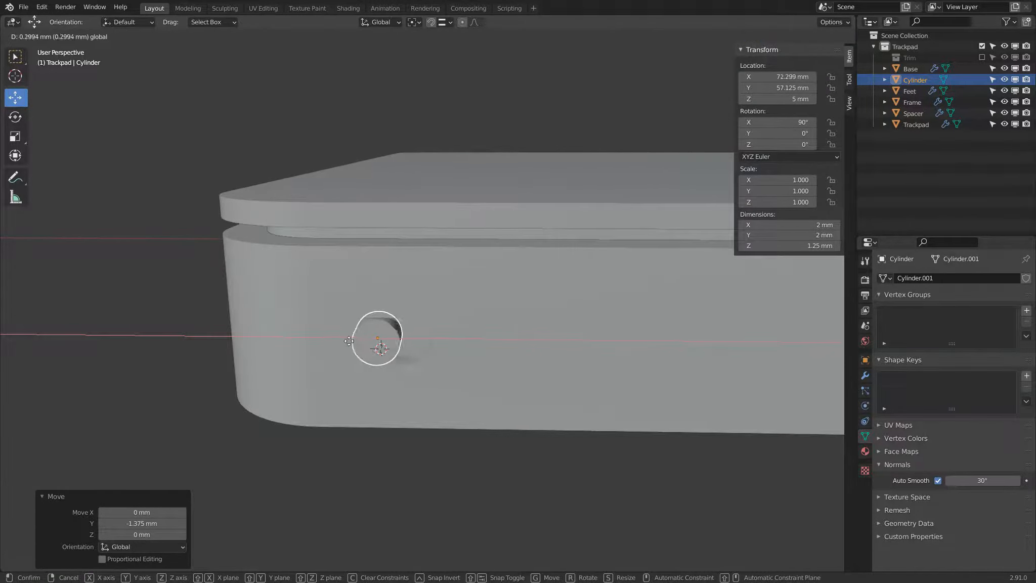
{"action": "key", "text": "Escape"}
Deselect everything, look over the trackpad from above and below, and save the file.
{"action": "scroll", "coordinate": [356, 340], "scroll_direction": "down", "scroll_amount": 4}
{"action": "middle_click_drag", "start_coordinate": [358, 340], "coordinate": [466, 309]}
{"action": "key", "text": "a"}
{"action": "key", "text": "a"}
{"action": "middle_click_drag", "start_coordinate": [581, 293], "coordinate": [447, 304], "text": "shift"}
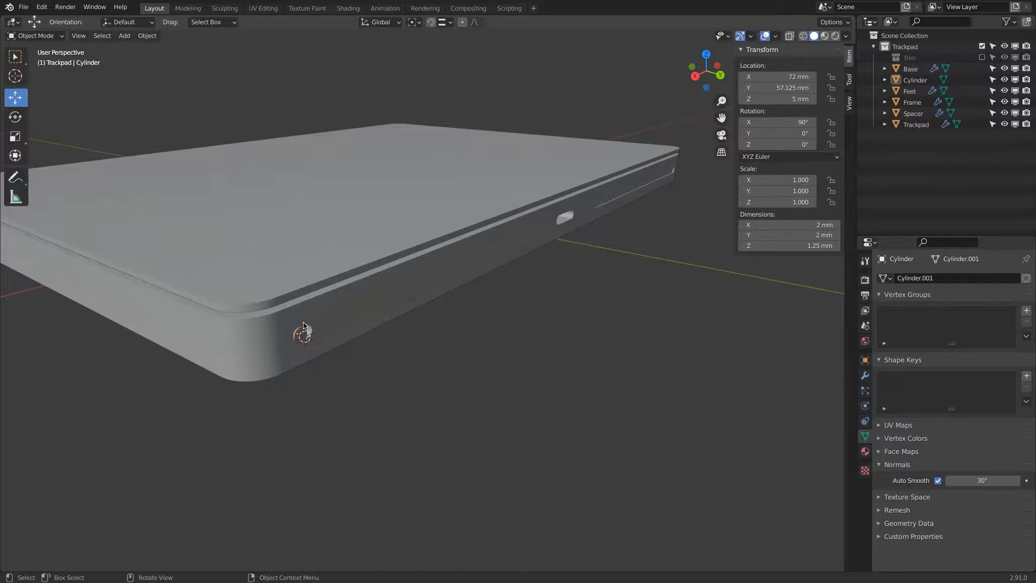
{"action": "scroll", "coordinate": [299, 319], "scroll_direction": "down", "scroll_amount": 3}
{"action": "middle_click_drag", "start_coordinate": [298, 320], "coordinate": [319, 253]}
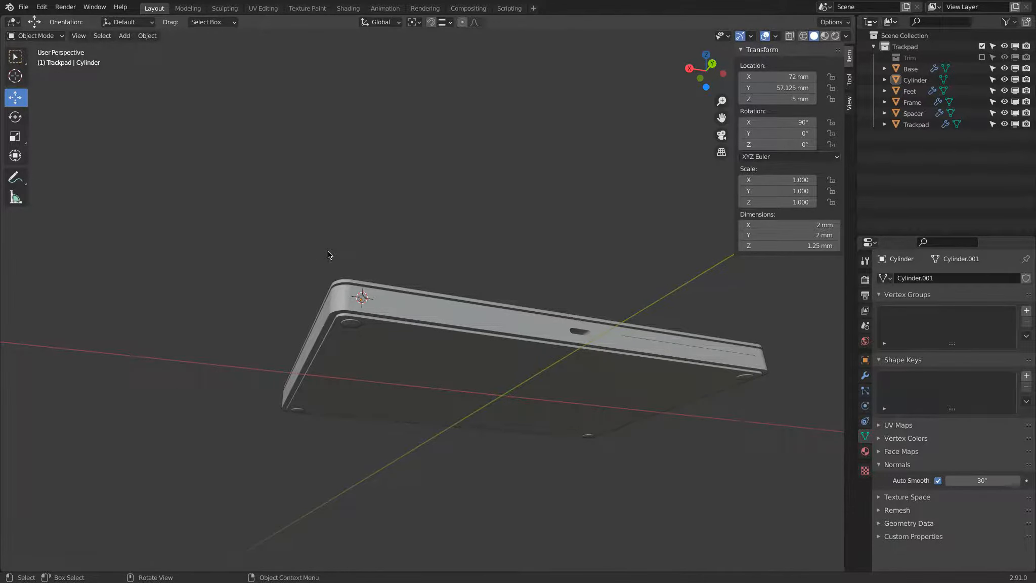
{"action": "middle_click_drag", "start_coordinate": [586, 261], "coordinate": [607, 337]}
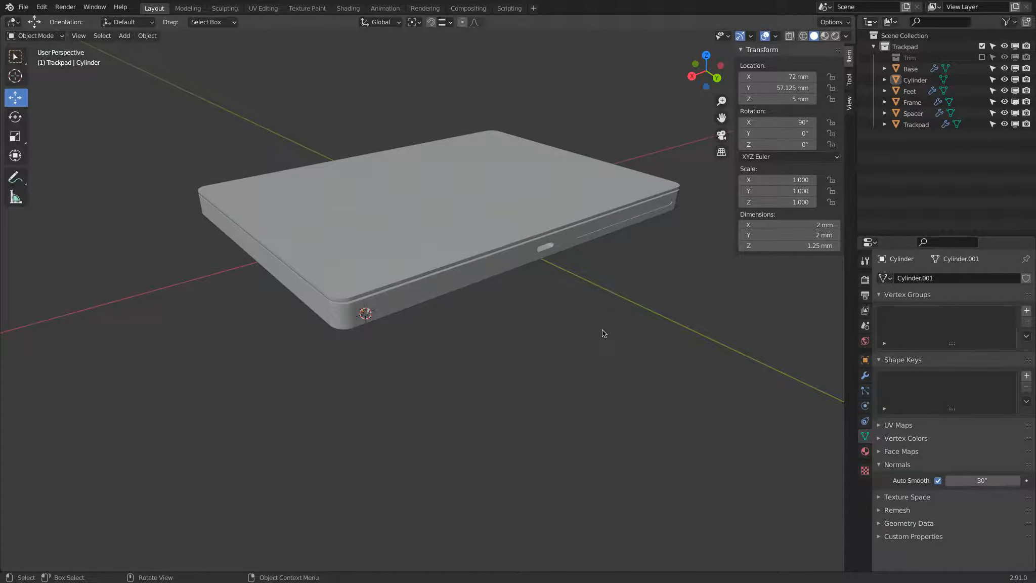
{"action": "key", "text": "ctrl+s"}
Enable the Trim collection and parent the Slider Space, Port and Antenna cutters to the Frame object.
{"action": "left_click", "coordinate": [981, 60]}
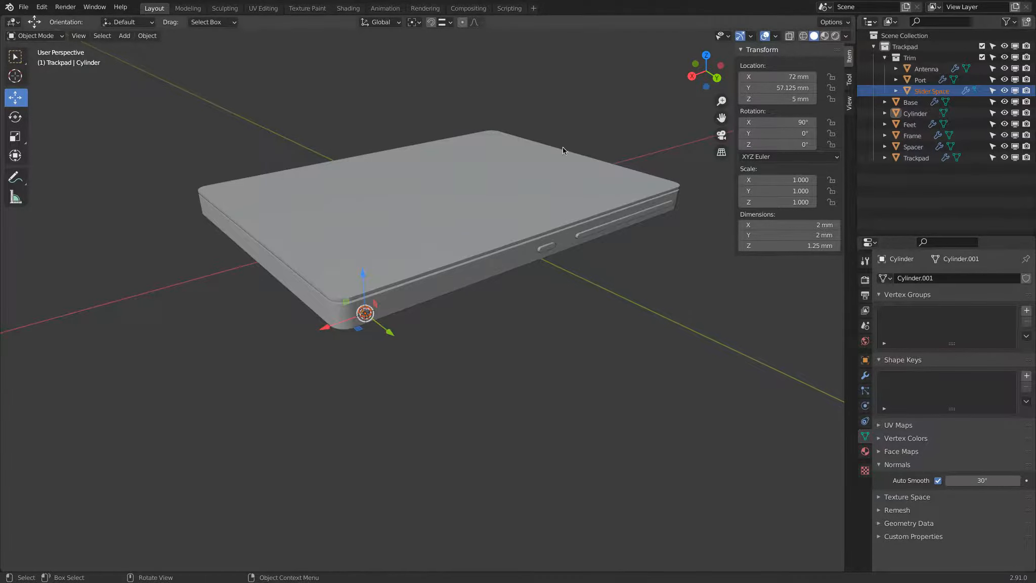
{"action": "scroll", "coordinate": [382, 298], "scroll_direction": "up", "scroll_amount": 5}
{"action": "scroll", "coordinate": [362, 307], "scroll_direction": "up", "scroll_amount": 3}
{"action": "left_click", "coordinate": [142, 353]}
{"action": "scroll", "coordinate": [143, 356], "scroll_direction": "down", "scroll_amount": 5}
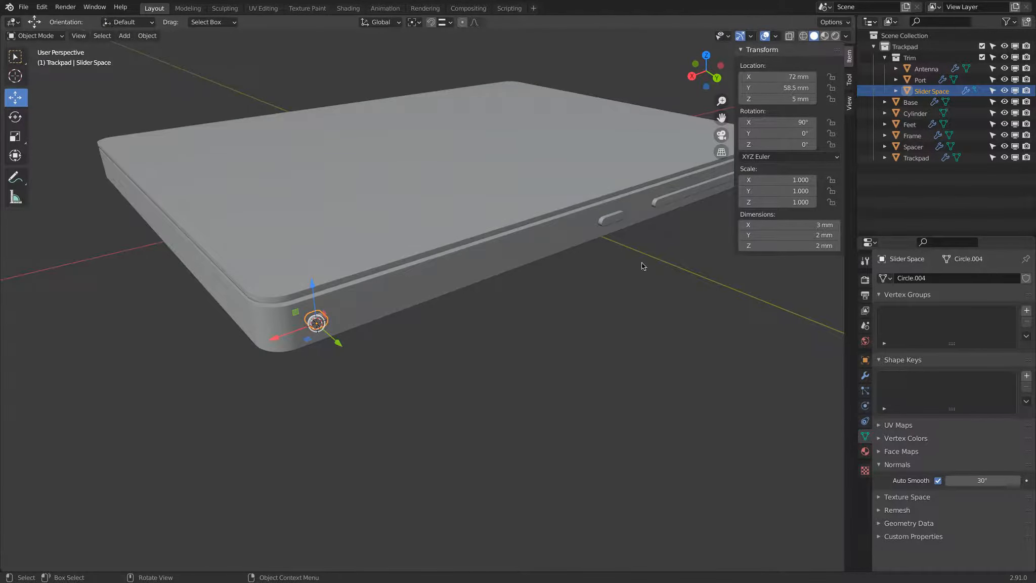
{"action": "left_click", "coordinate": [616, 220], "text": "shift"}
{"action": "left_click", "coordinate": [663, 200], "text": "shift"}
{"action": "middle_click_drag", "start_coordinate": [678, 229], "coordinate": [500, 292]}
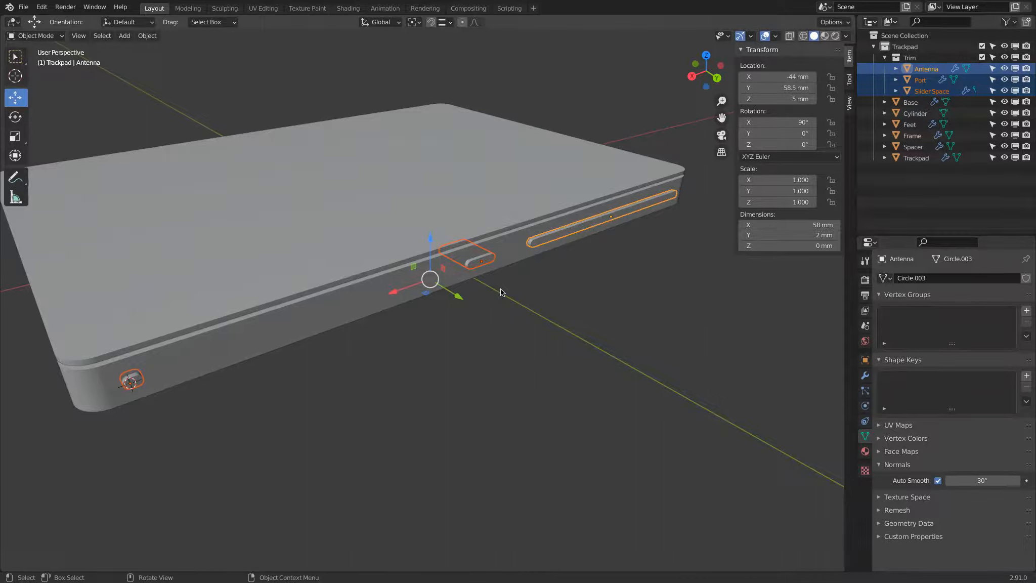
{"action": "left_click", "coordinate": [188, 353], "text": "shift"}
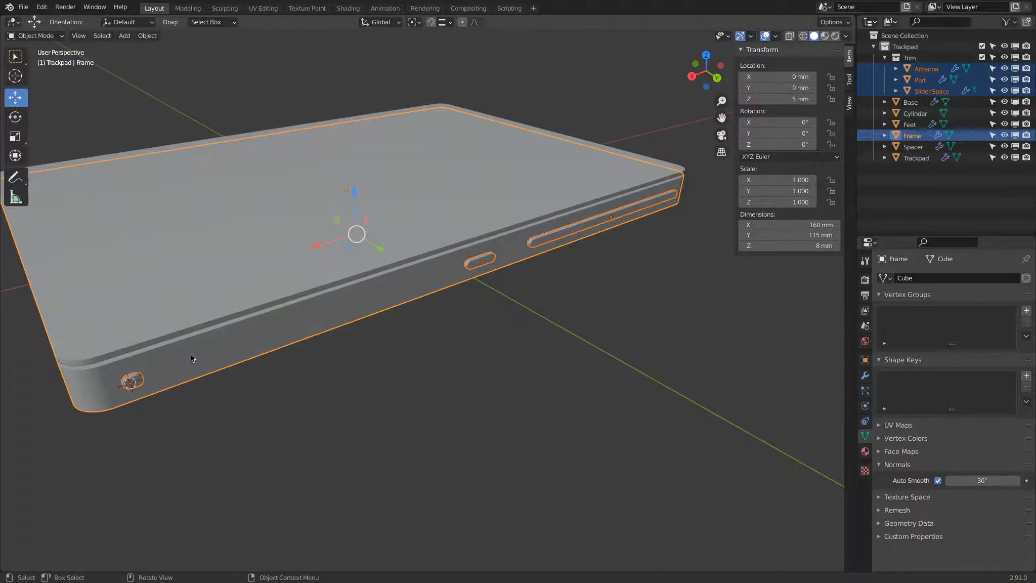
{"action": "left_click", "coordinate": [147, 35]}
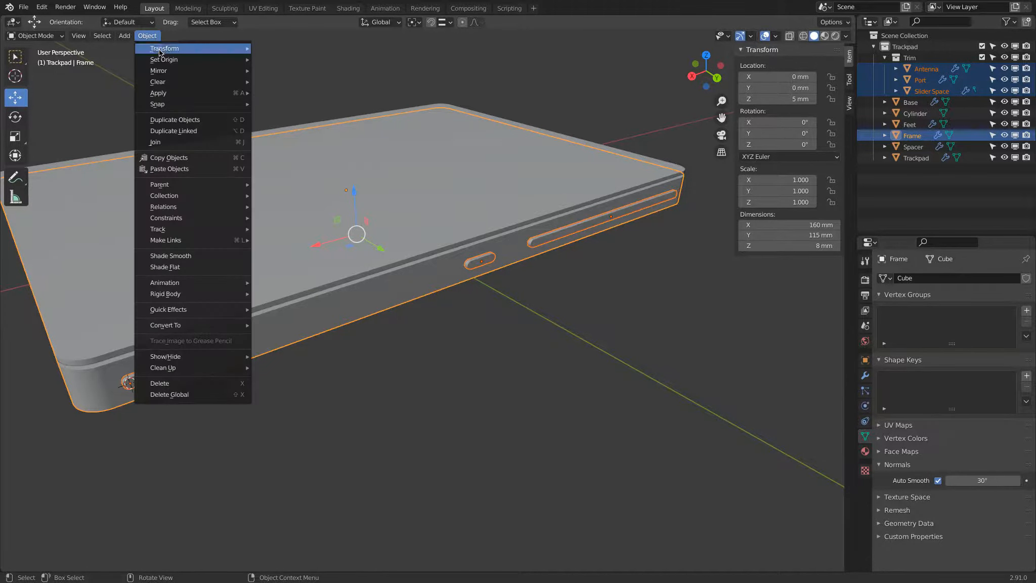
{"action": "mouse_move", "coordinate": [168, 186]}
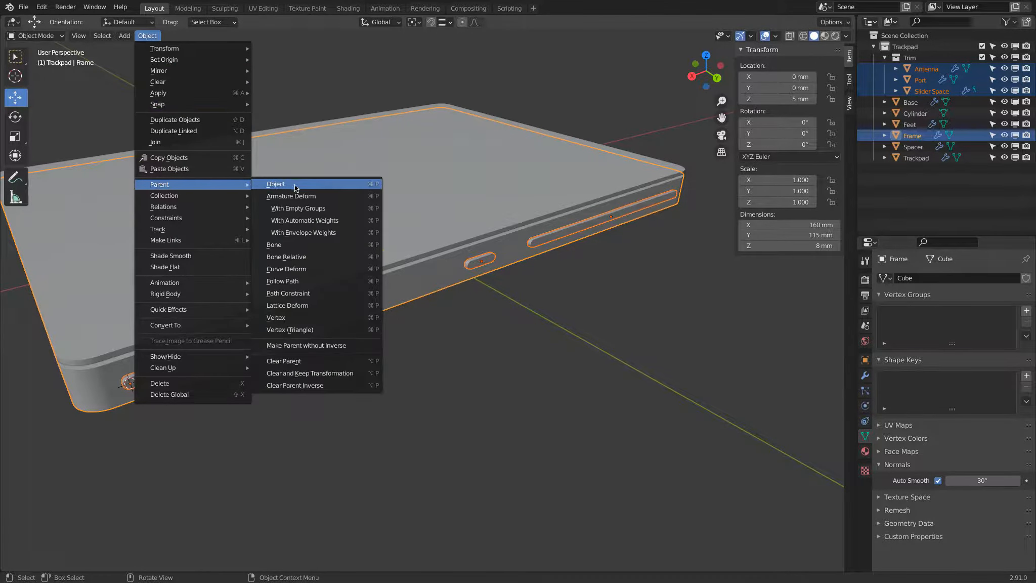
{"action": "left_click", "coordinate": [376, 186]}
Exclude the Trim collection from the view layer and try moving the frame together with its cutouts.
{"action": "left_click", "coordinate": [982, 58]}
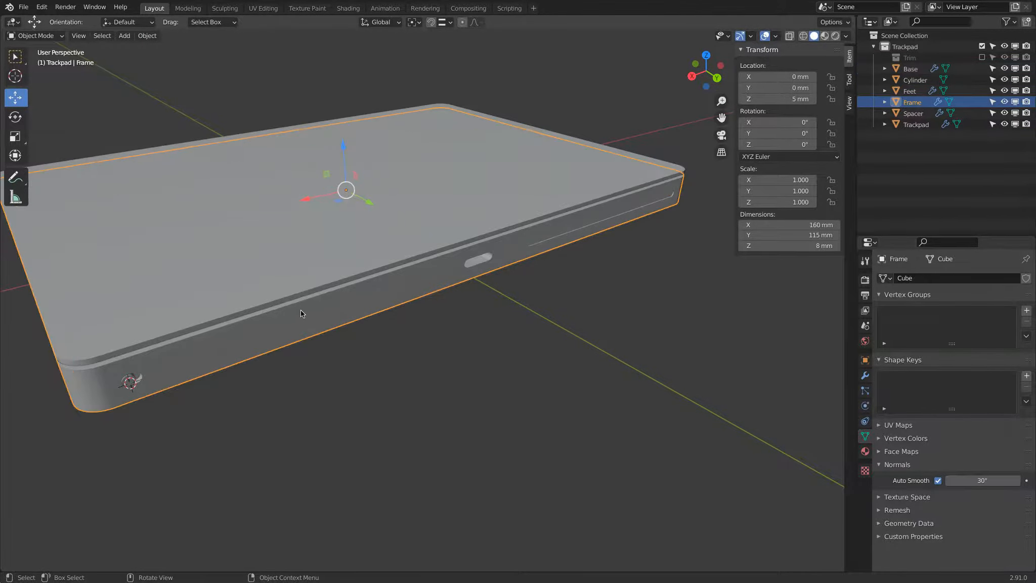
{"action": "key", "text": "g"}
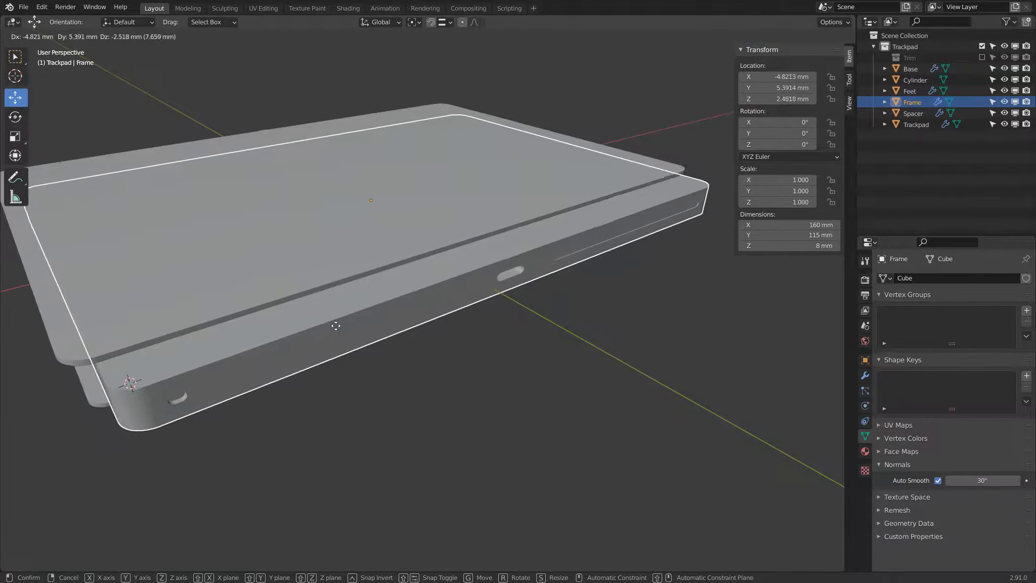
{"action": "right_click", "coordinate": [335, 325]}
Parent the Trackpad and Spacer objects to the Frame object and save the file.
{"action": "middle_click_drag", "start_coordinate": [334, 325], "coordinate": [304, 264]}
{"action": "middle_click_drag", "start_coordinate": [215, 269], "coordinate": [317, 238], "text": "shift"}
{"action": "left_click", "coordinate": [322, 241]}
{"action": "scroll", "coordinate": [336, 253], "scroll_direction": "up", "scroll_amount": 1}
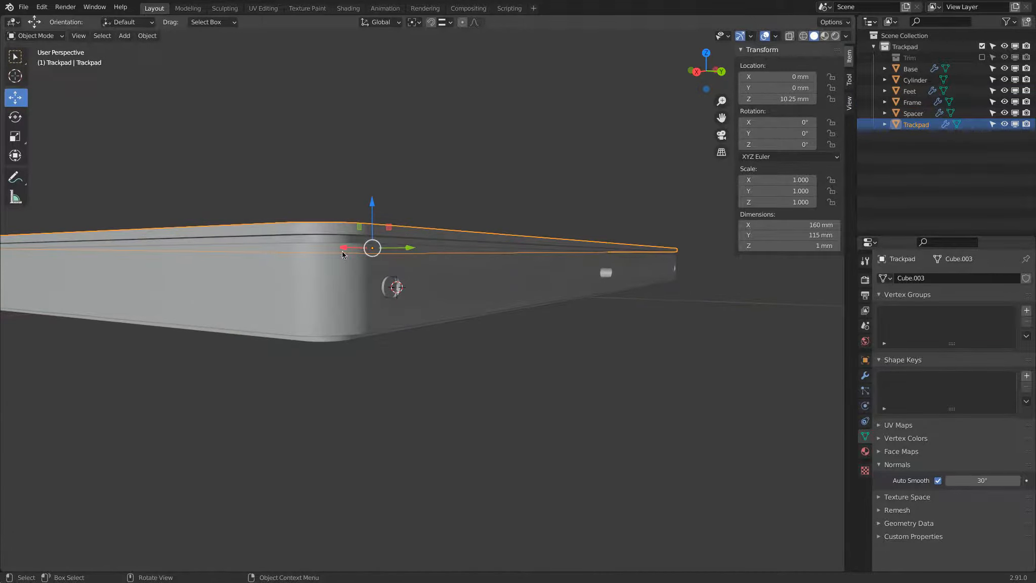
{"action": "left_click", "coordinate": [915, 115], "text": "ctrl"}
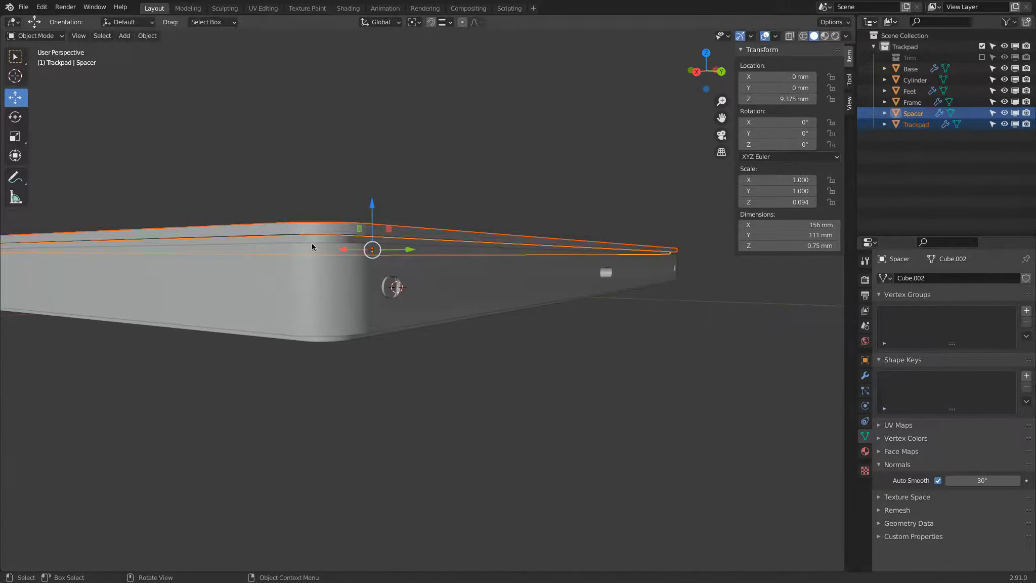
{"action": "middle_click_drag", "start_coordinate": [630, 216], "coordinate": [541, 269]}
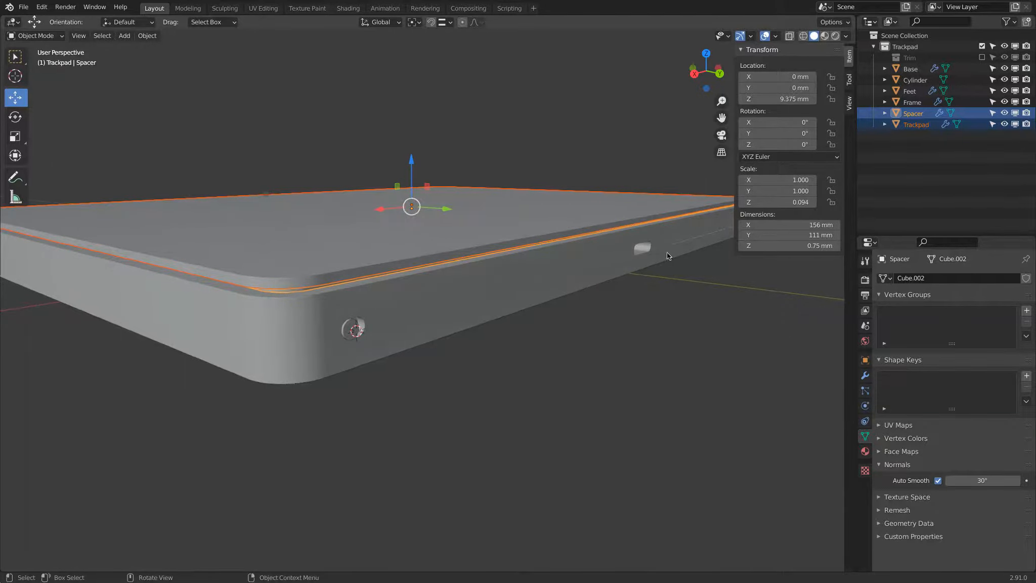
{"action": "middle_click_drag", "start_coordinate": [686, 251], "coordinate": [697, 256]}
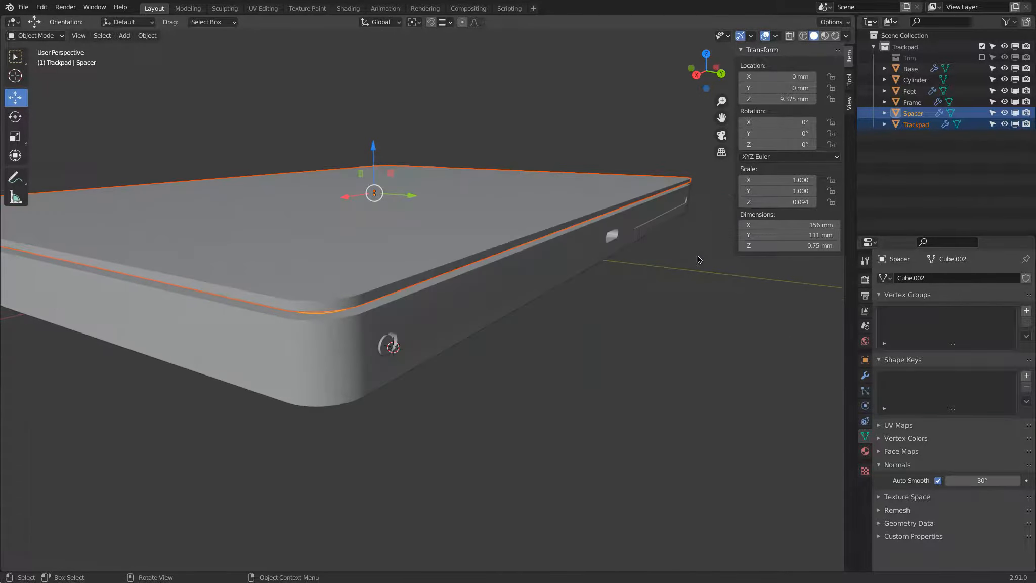
{"action": "left_click", "coordinate": [643, 237], "text": "shift"}
{"action": "left_click", "coordinate": [147, 35]}
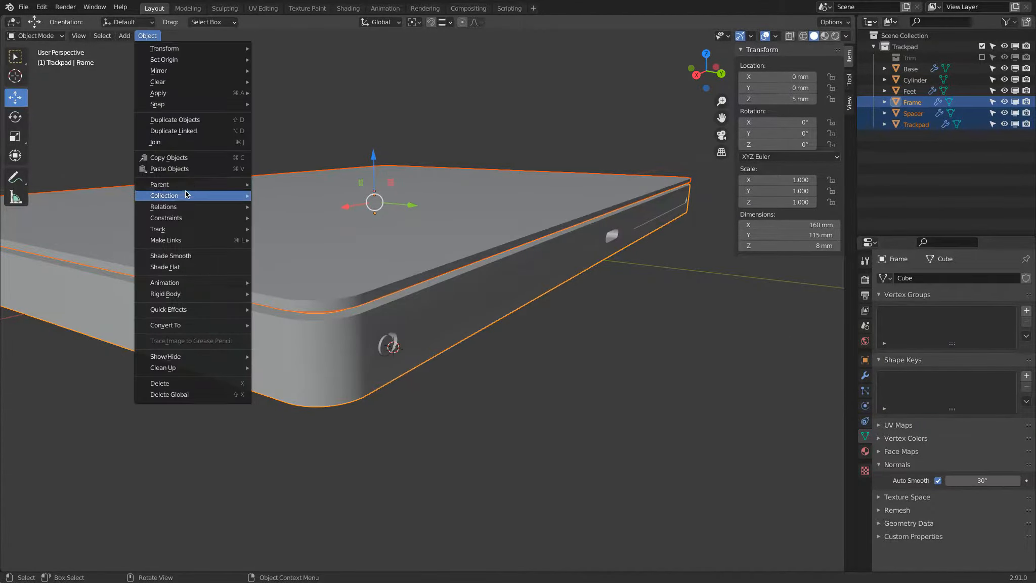
{"action": "mouse_move", "coordinate": [187, 184]}
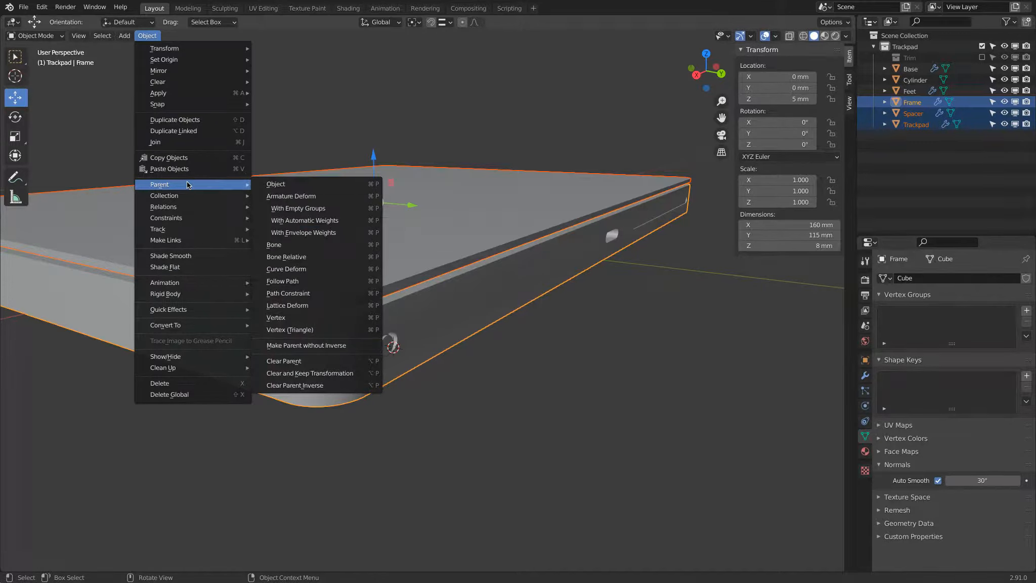
{"action": "left_click", "coordinate": [352, 186]}
{"action": "key", "text": "super+s"}
Edit the Frame mesh in edge selection mode and snap the 3D cursor to the bottom edge on the port side.
{"action": "mouse_move", "coordinate": [472, 331]}
{"action": "middle_mouse_down"}
{"action": "mouse_move", "coordinate": [468, 256]}
{"action": "mouse_move", "coordinate": [436, 308]}
{"action": "mouse_move", "coordinate": [481, 325]}
{"action": "middle_mouse_up"}
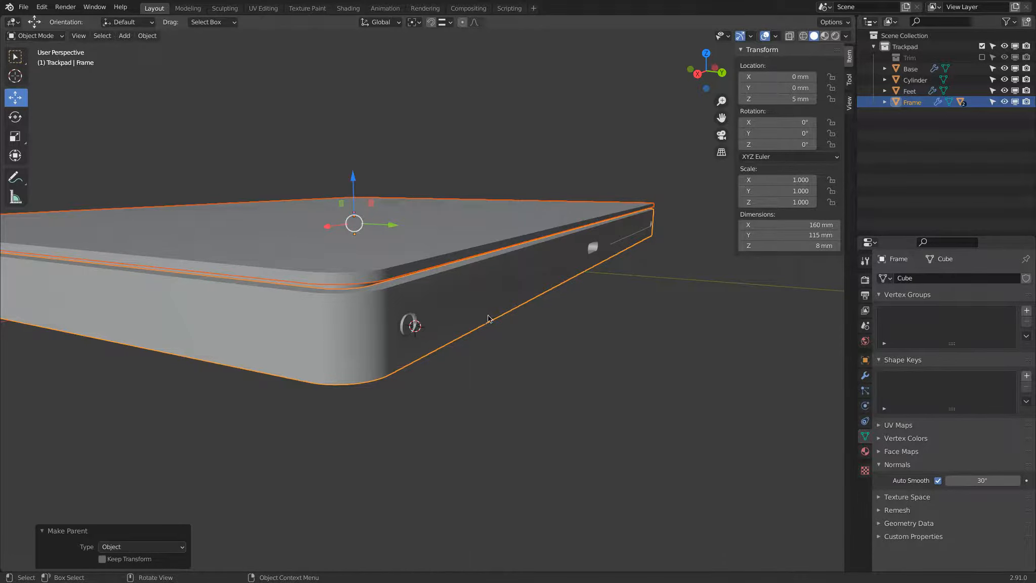
{"action": "scroll", "coordinate": [574, 279], "scroll_direction": "down", "scroll_amount": 3}
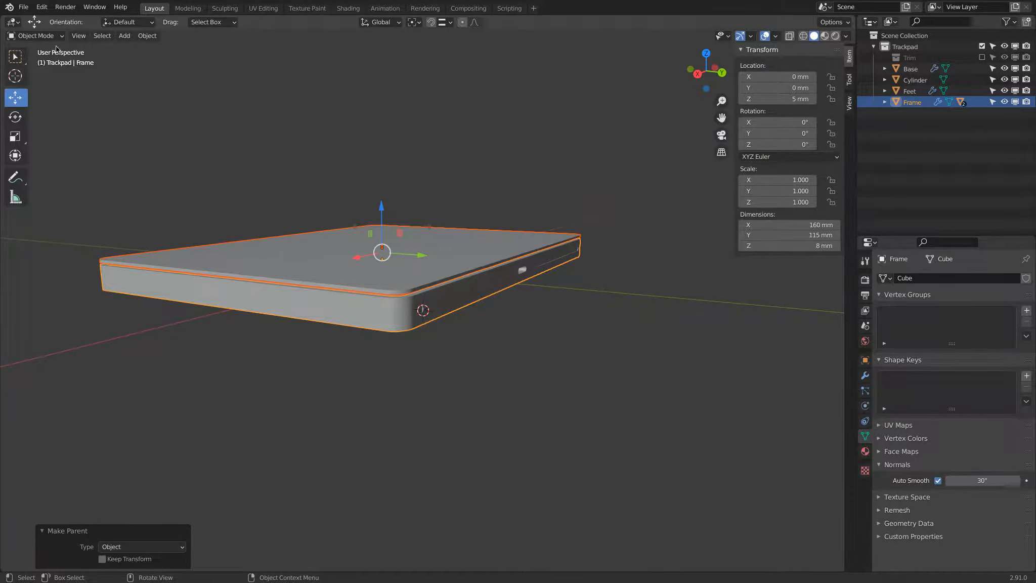
{"action": "left_click", "coordinate": [44, 36]}
{"action": "left_click", "coordinate": [48, 60]}
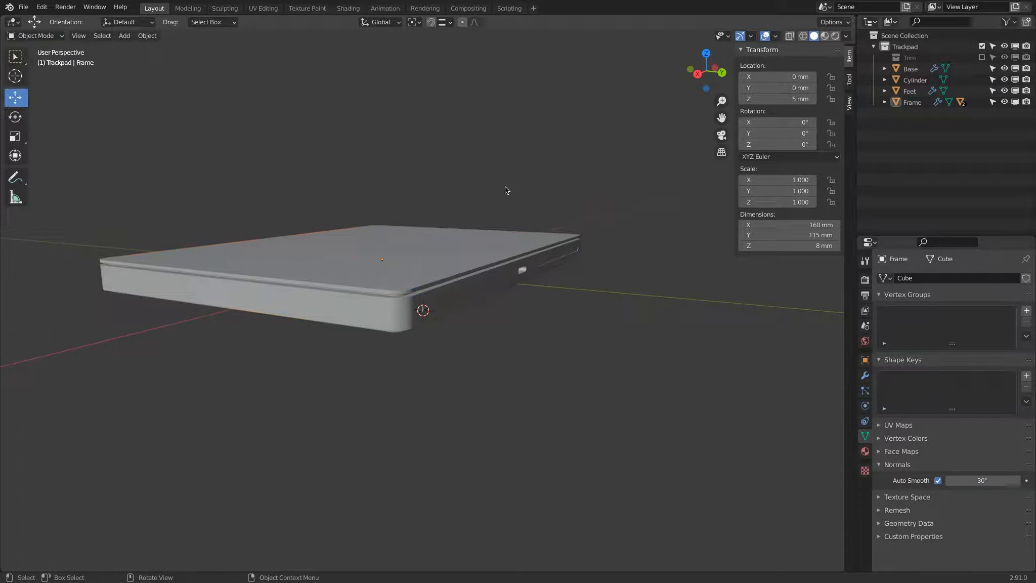
{"action": "key", "text": "Tab"}
{"action": "left_click", "coordinate": [36, 35]}
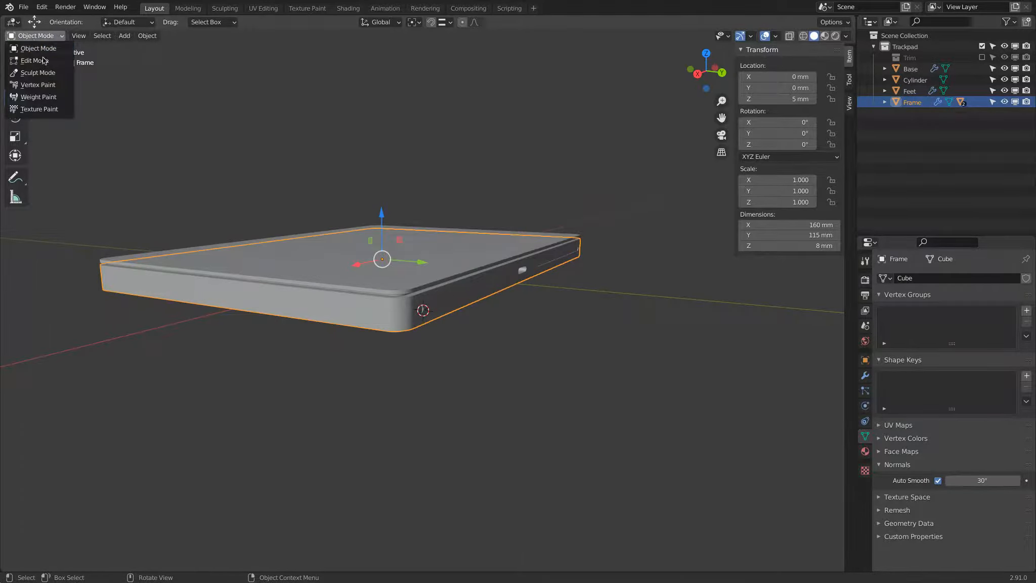
{"action": "left_click", "coordinate": [46, 60]}
{"action": "left_click", "coordinate": [85, 36]}
{"action": "left_click", "coordinate": [475, 305]}
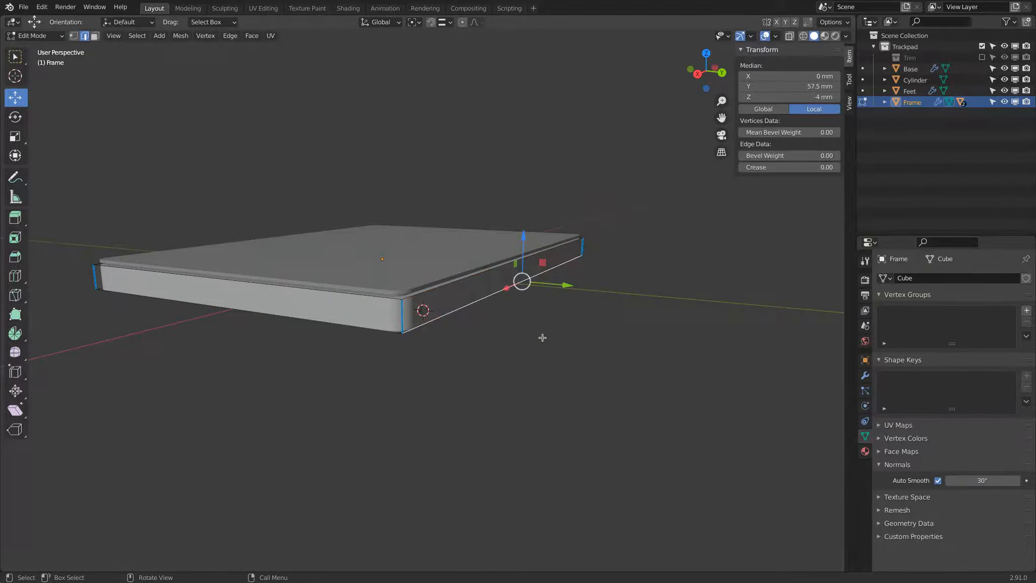
{"action": "key", "text": "shift+s"}
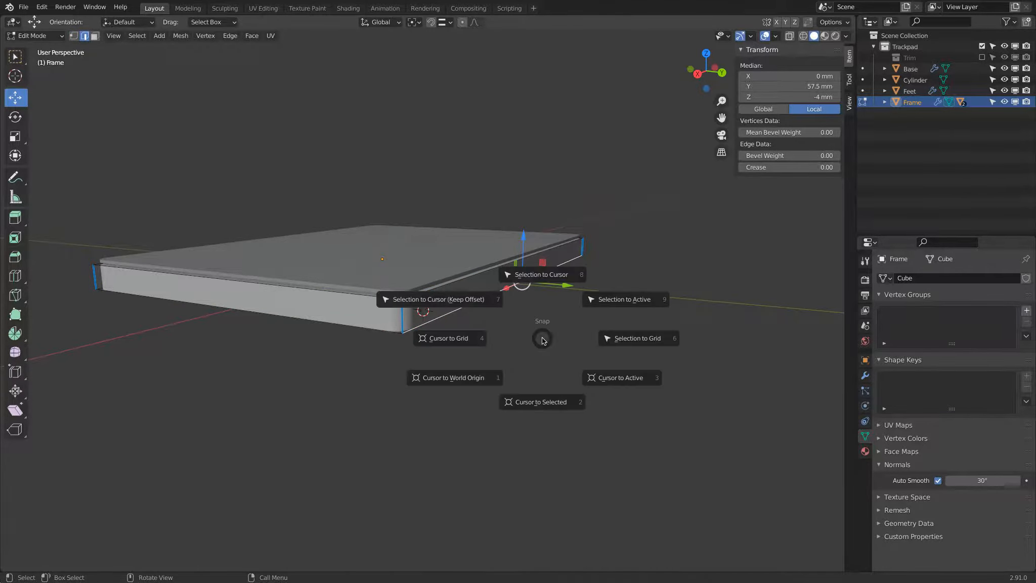
{"action": "left_click", "coordinate": [537, 398]}
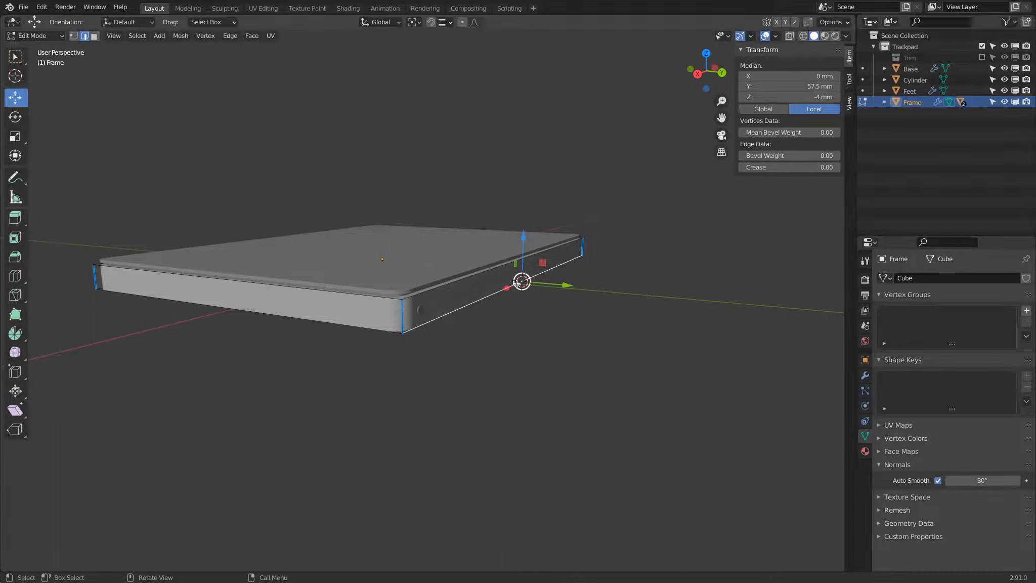
Return to Object Mode, try setting the Frame's origin to the 3D cursor, and undo the origin change.
{"action": "left_click", "coordinate": [45, 35]}
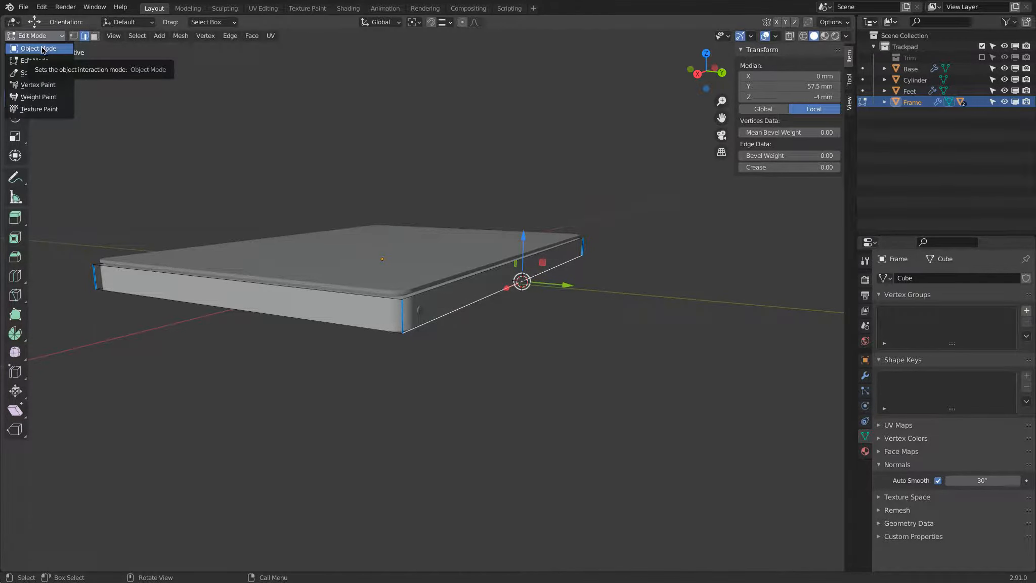
{"action": "left_click", "coordinate": [43, 48]}
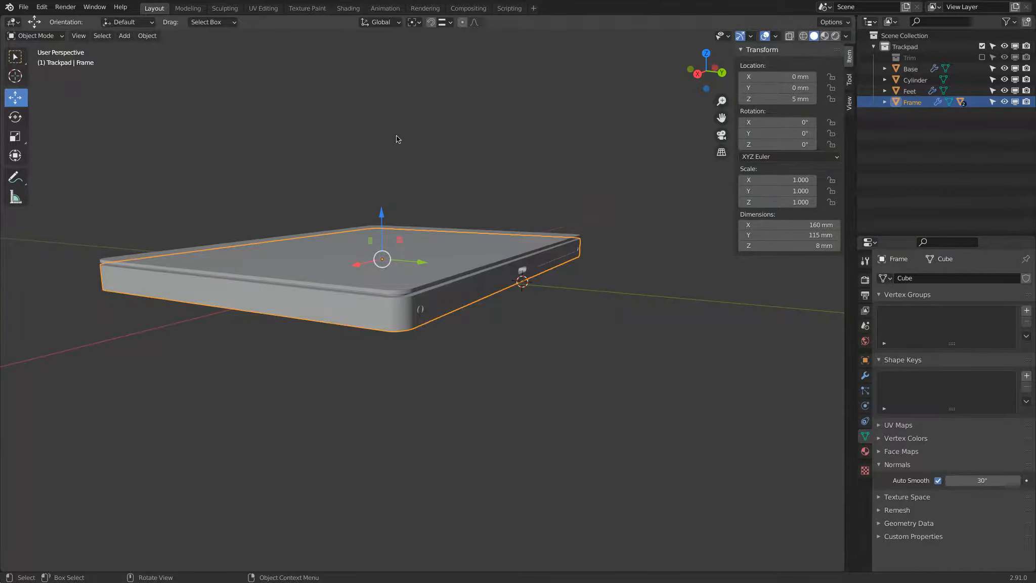
{"action": "right_click", "coordinate": [433, 148]}
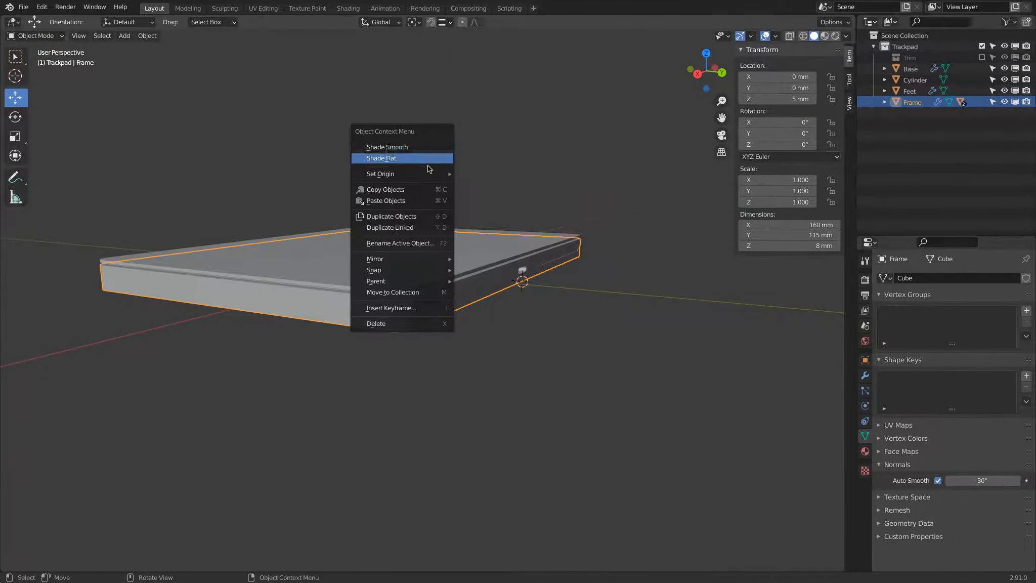
{"action": "mouse_move", "coordinate": [425, 173]}
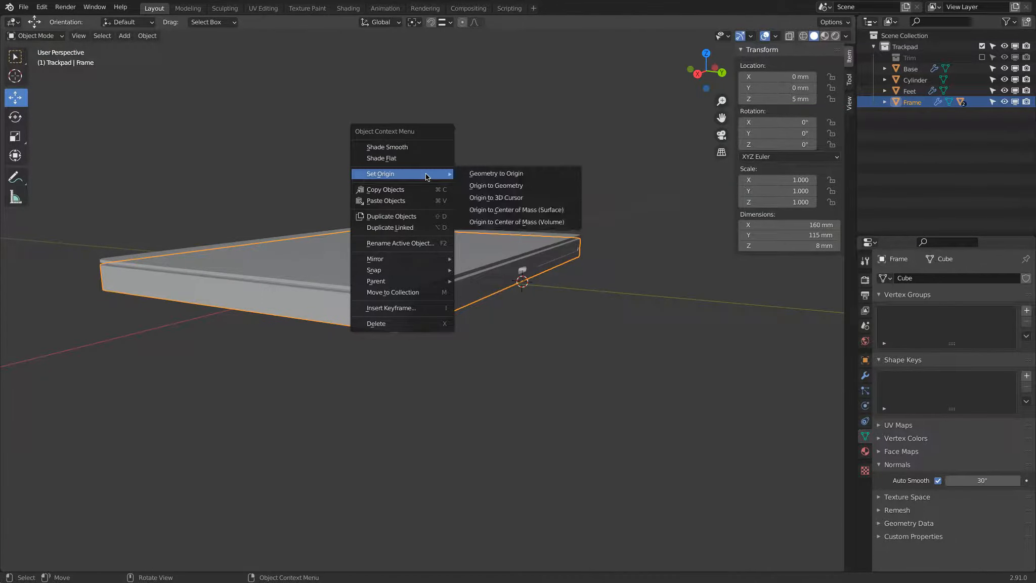
{"action": "left_click", "coordinate": [532, 198]}
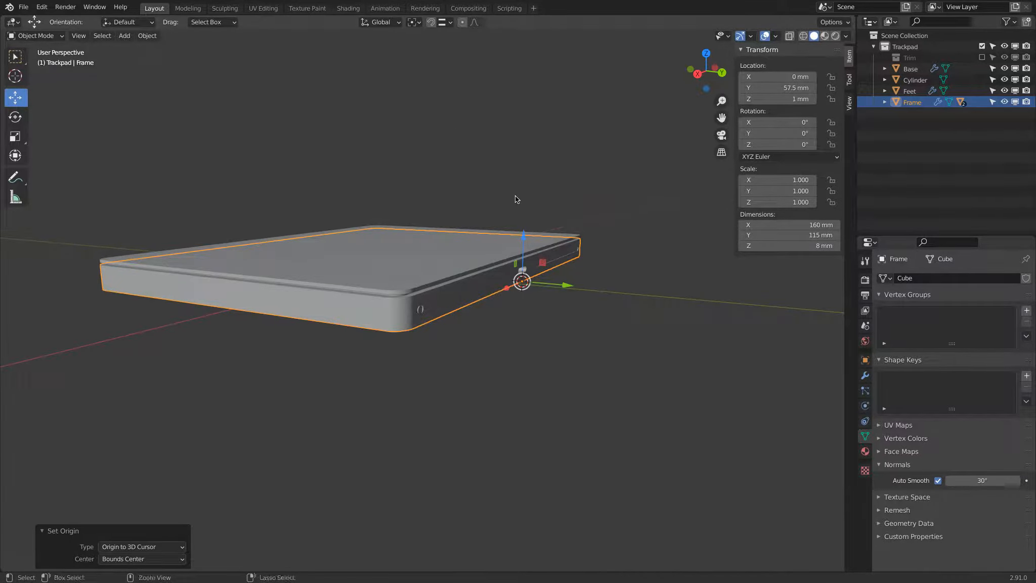
{"action": "key", "text": "ctrl+z"}
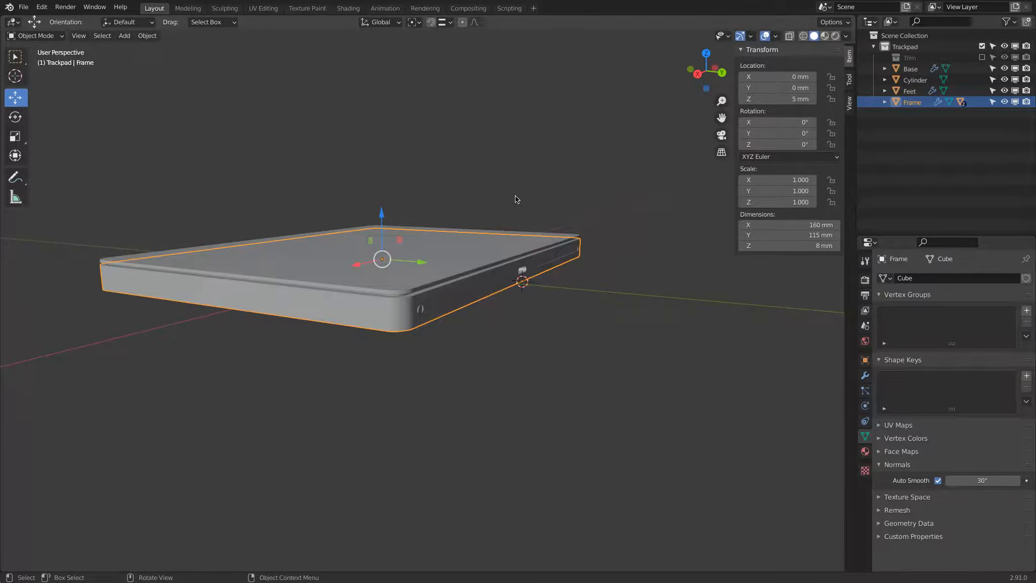
Place the 3D cursor on the frame's lower port-side edge using the Cursor tool with Edge snapping.
{"action": "left_click", "coordinate": [18, 79]}
{"action": "left_click_drag", "start_coordinate": [323, 255], "coordinate": [476, 172]}
{"action": "left_click_drag", "start_coordinate": [434, 109], "coordinate": [510, 286]}
Change snapping to Edge Center and reposition the 3D cursor at the middle of the frame's lower port-side edge.
{"action": "left_click", "coordinate": [445, 22]}
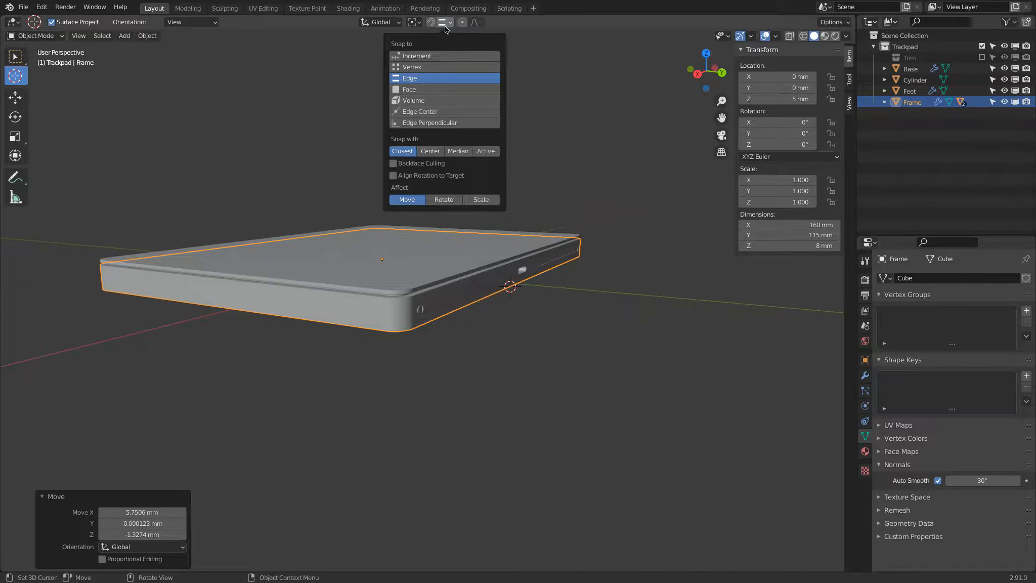
{"action": "left_click", "coordinate": [418, 116]}
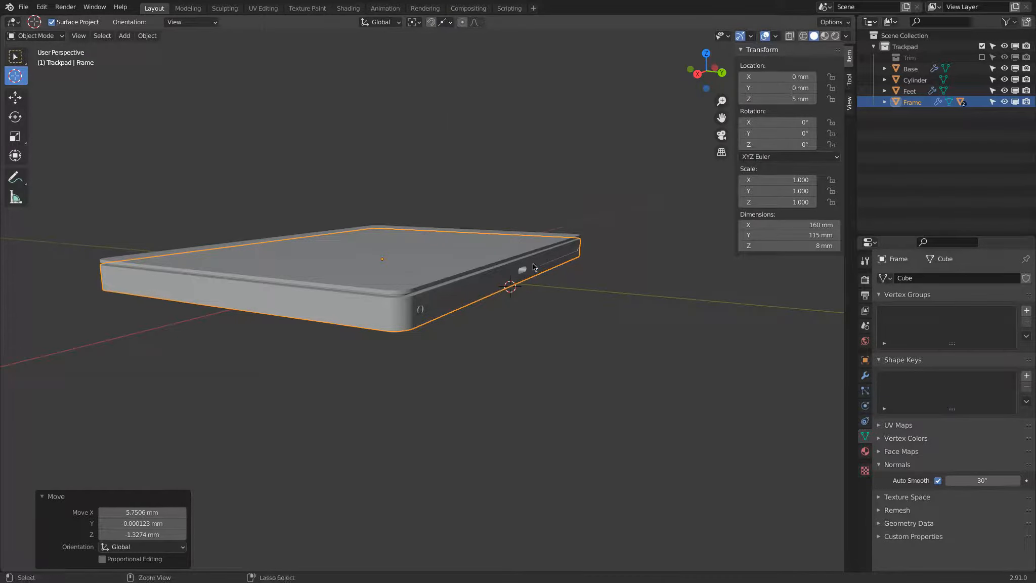
{"action": "mouse_move", "coordinate": [526, 283]}
{"action": "left_mouse_down"}
{"action": "mouse_move", "coordinate": [506, 289]}
{"action": "mouse_move", "coordinate": [521, 283]}
{"action": "left_mouse_up"}
{"action": "mouse_move", "coordinate": [560, 270]}
{"action": "middle_mouse_down"}
{"action": "mouse_move", "coordinate": [474, 281]}
{"action": "mouse_move", "coordinate": [525, 176]}
{"action": "mouse_move", "coordinate": [596, 238]}
{"action": "mouse_move", "coordinate": [568, 262]}
{"action": "mouse_move", "coordinate": [571, 253]}
{"action": "middle_mouse_up"}
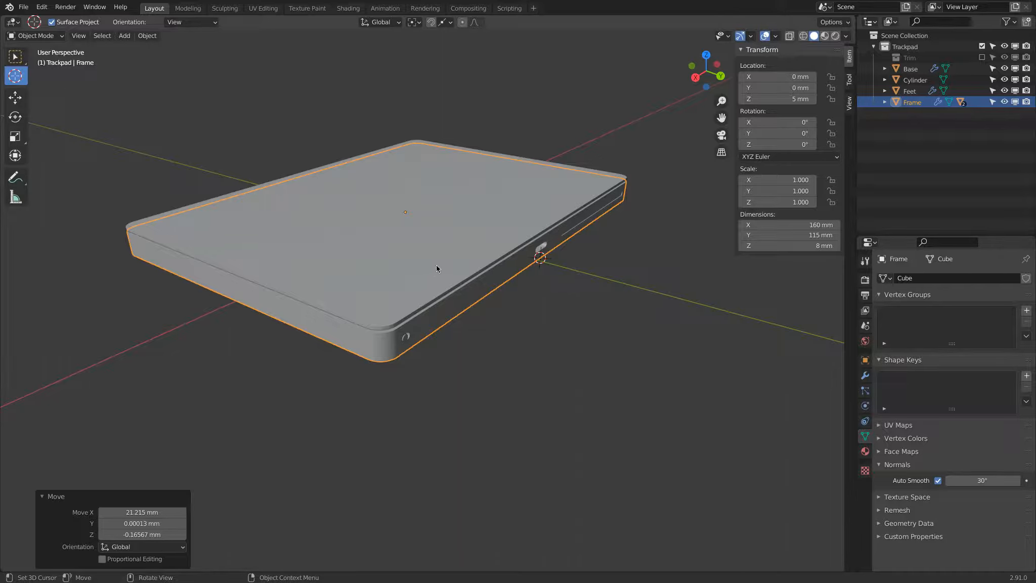
Set snapping to Face with Center as the snap base and place the 3D cursor near the middle of the trackpad surface.
{"action": "left_click", "coordinate": [445, 22]}
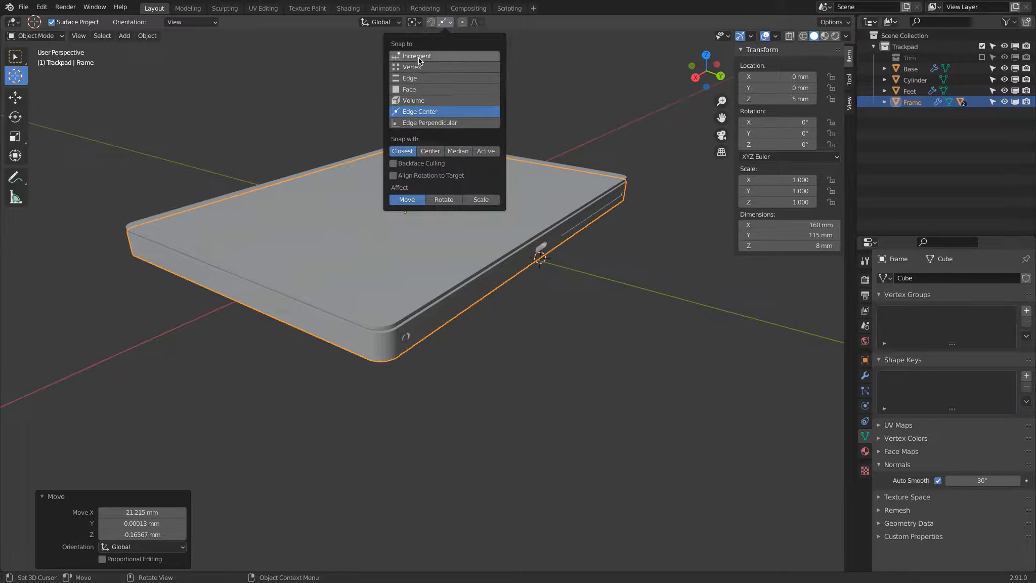
{"action": "left_click", "coordinate": [419, 89]}
{"action": "left_click_drag", "start_coordinate": [479, 208], "coordinate": [411, 203]}
{"action": "left_click", "coordinate": [444, 23]}
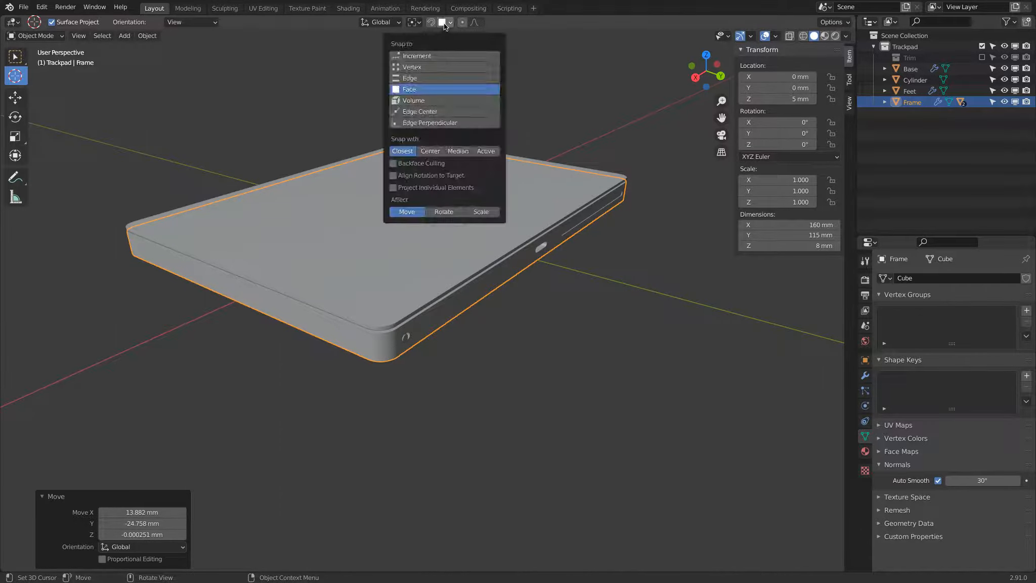
{"action": "left_click", "coordinate": [430, 151]}
{"action": "left_click", "coordinate": [301, 233]}
{"action": "left_click_drag", "start_coordinate": [302, 233], "coordinate": [415, 194]}
{"action": "left_click_drag", "start_coordinate": [490, 190], "coordinate": [404, 215]}
{"action": "left_click", "coordinate": [439, 24]}
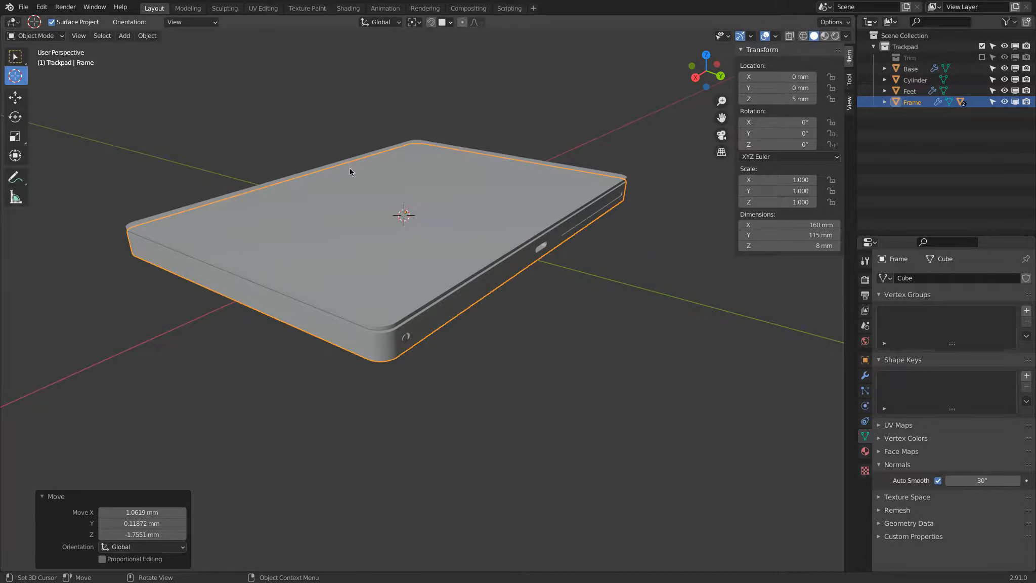
Snap the 3D cursor to the centre of the Trackpad object's top face and return to Object Mode.
{"action": "left_click", "coordinate": [15, 56]}
{"action": "left_click", "coordinate": [337, 268]}
{"action": "key", "text": "Tab"}
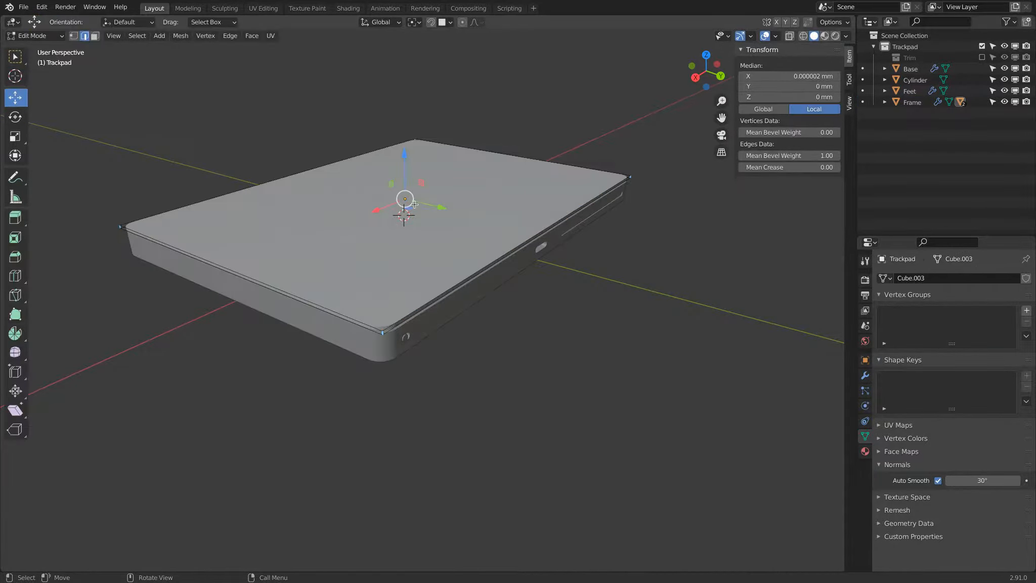
{"action": "left_click", "coordinate": [95, 35]}
{"action": "left_click", "coordinate": [413, 138]}
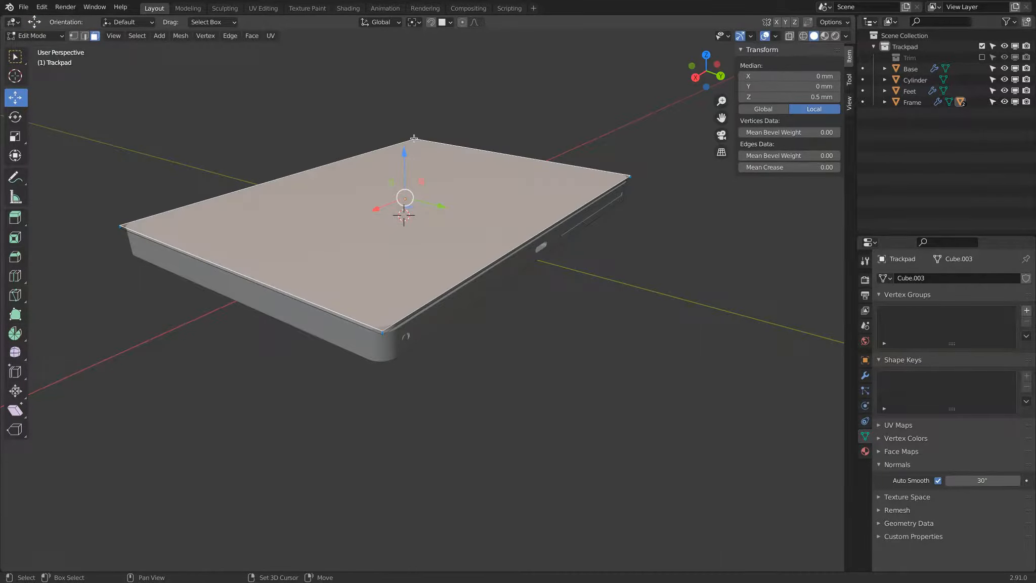
{"action": "key", "text": "shift+s"}
{"action": "left_click", "coordinate": [415, 208]}
{"action": "left_click", "coordinate": [31, 37]}
{"action": "left_click", "coordinate": [36, 49]}
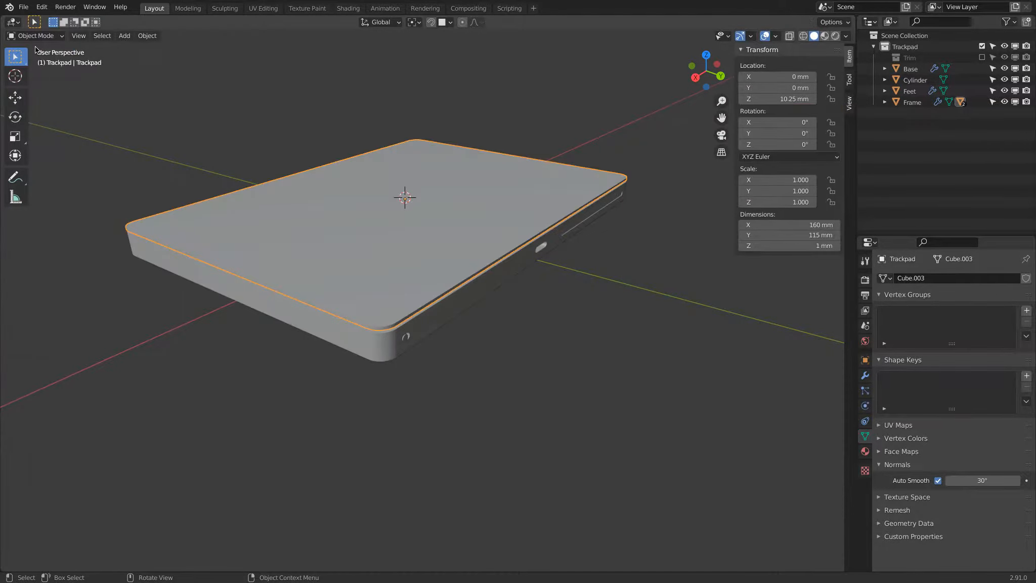
Edit the Frame mesh in edge selection mode and snap the 3D cursor back to its selected bottom port-side edge.
{"action": "left_click", "coordinate": [542, 265]}
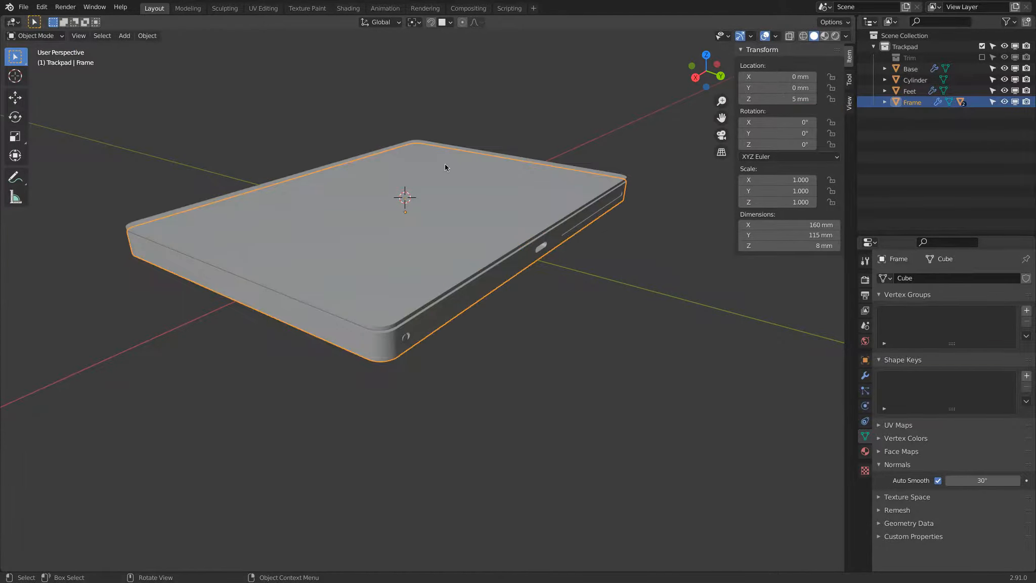
{"action": "key", "text": "Tab"}
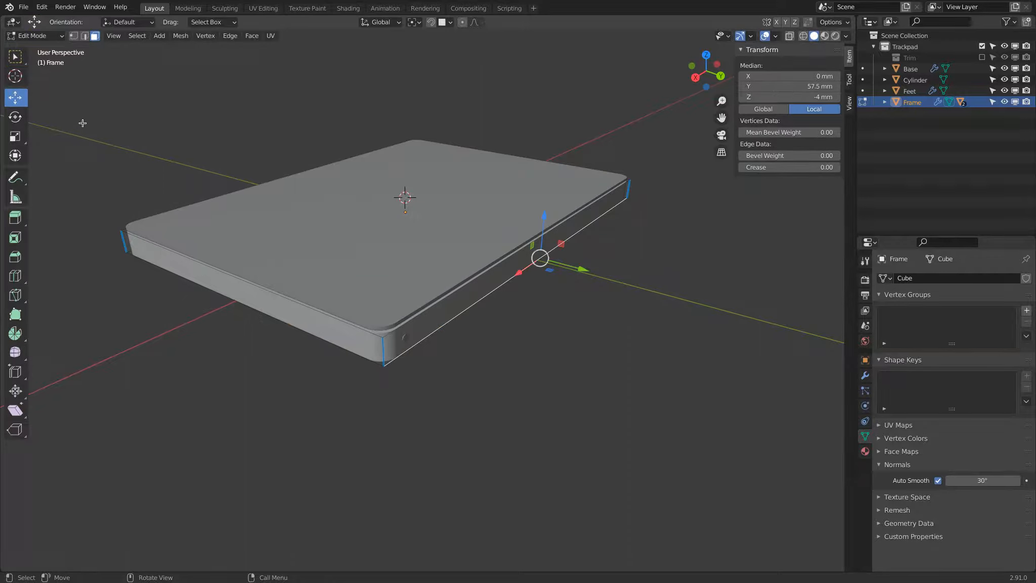
{"action": "left_click", "coordinate": [85, 36]}
{"action": "key", "text": "shift+s"}
{"action": "left_click", "coordinate": [531, 268]}
Return to Object Mode and set the Frame object's origin to the 3D cursor.
{"action": "left_click", "coordinate": [29, 37]}
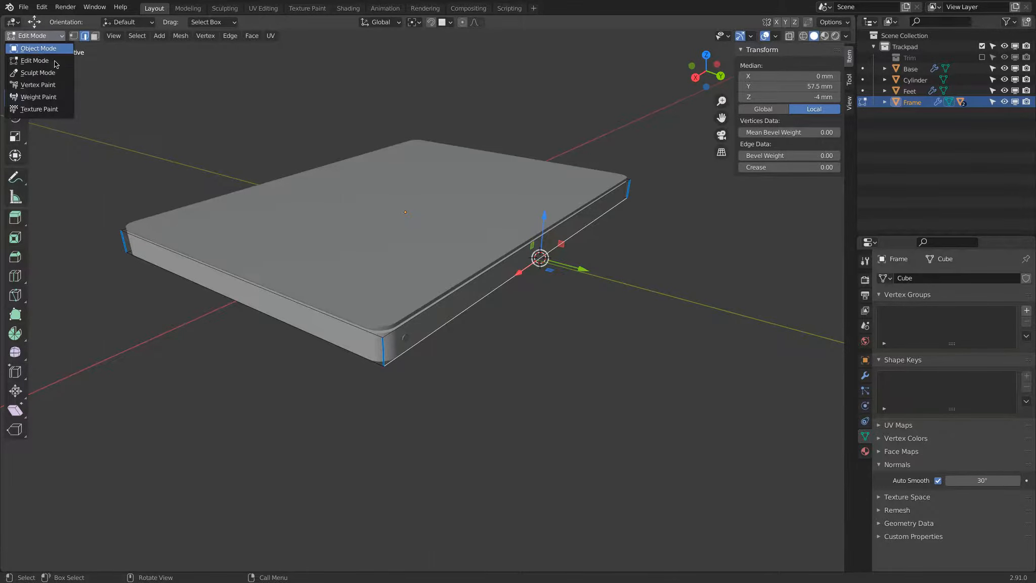
{"action": "left_click", "coordinate": [35, 53]}
{"action": "right_click", "coordinate": [332, 100]}
{"action": "mouse_move", "coordinate": [332, 100]}
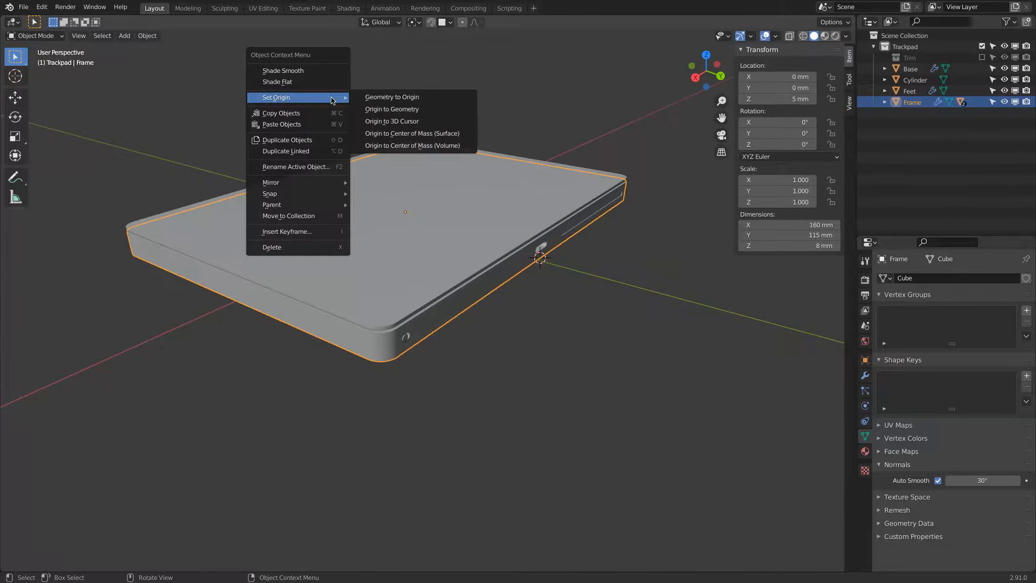
{"action": "left_click", "coordinate": [447, 126]}
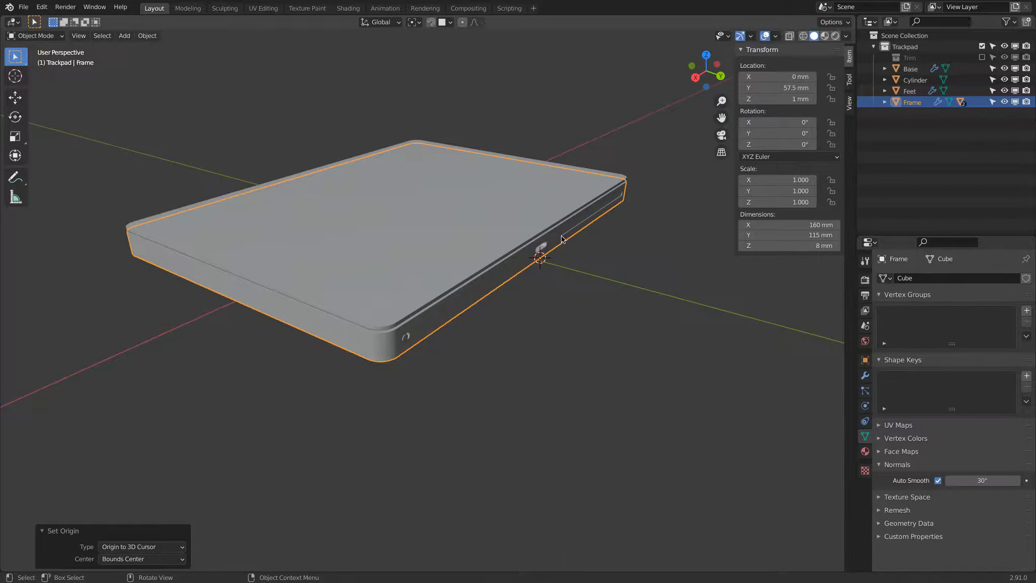
Try rotating the Frame and its child objects about the new origin in the right orthographic view, and cancel the rotation.
{"action": "key", "text": "KP_3"}
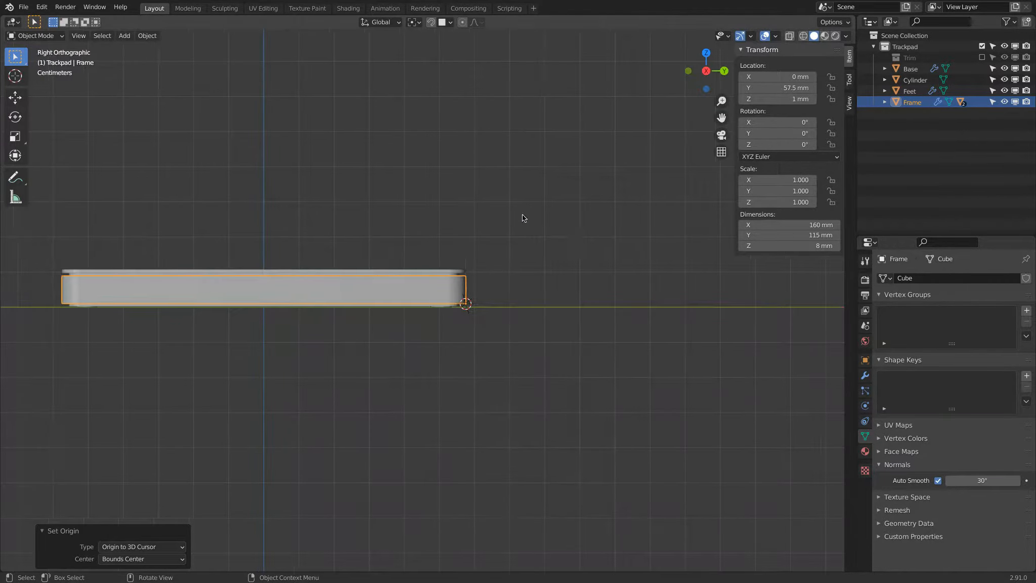
{"action": "key", "text": "r"}
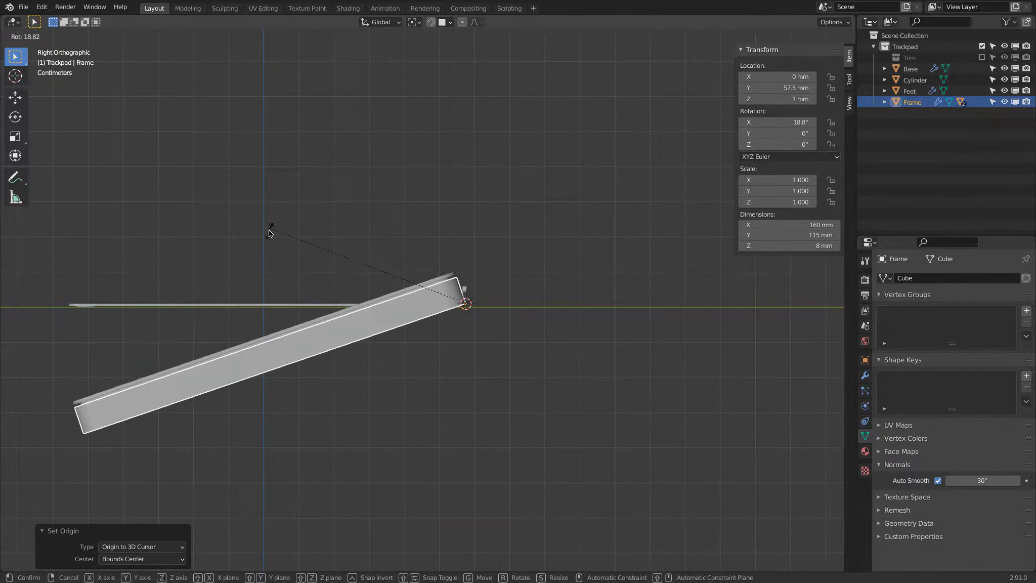
{"action": "key", "text": "Escape"}
Parent the Cylinder slider on the side wall to the Frame object.
{"action": "middle_click_drag", "start_coordinate": [327, 263], "coordinate": [341, 314]}
{"action": "left_click", "coordinate": [329, 316]}
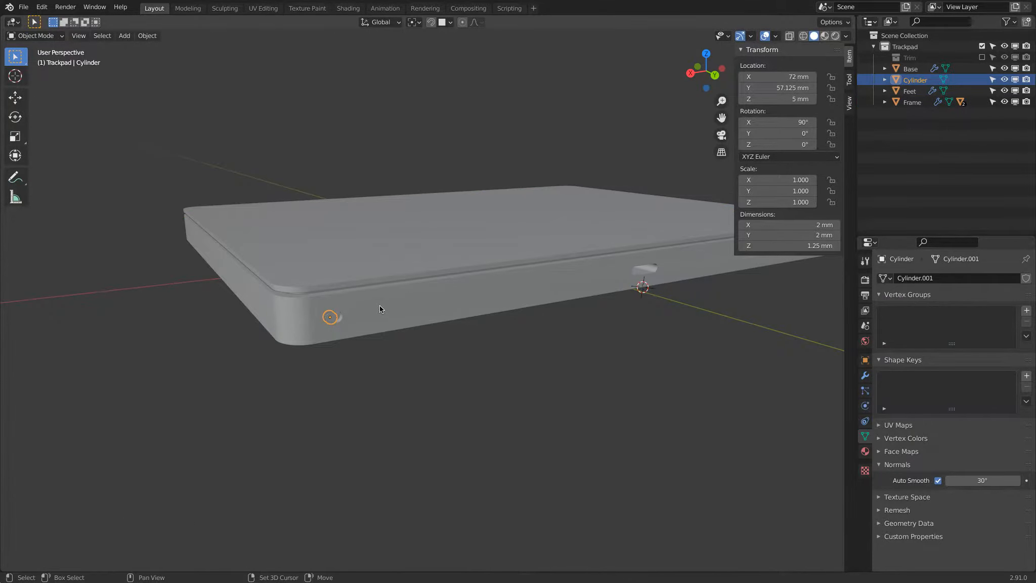
{"action": "left_click", "coordinate": [185, 223], "text": "shift"}
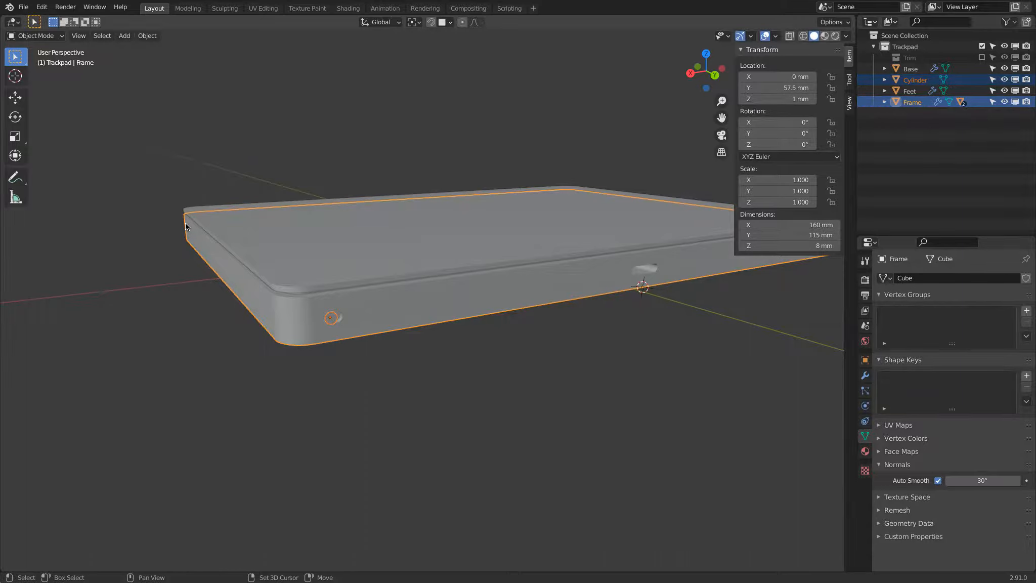
{"action": "left_click", "coordinate": [147, 36]}
{"action": "mouse_move", "coordinate": [166, 185]}
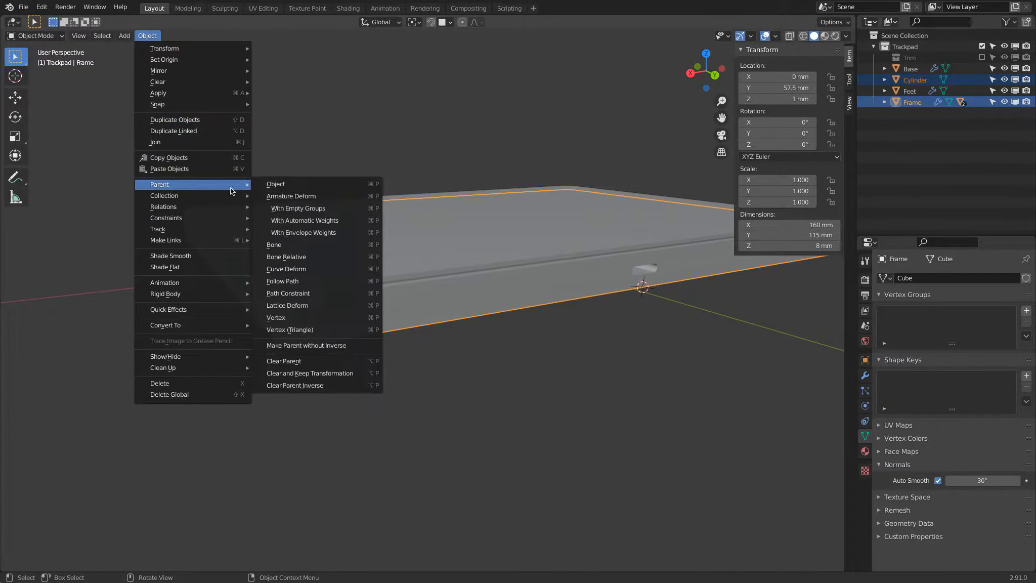
{"action": "left_click", "coordinate": [290, 187]}
Select the Frame object in the right orthographic view.
{"action": "left_click", "coordinate": [503, 308]}
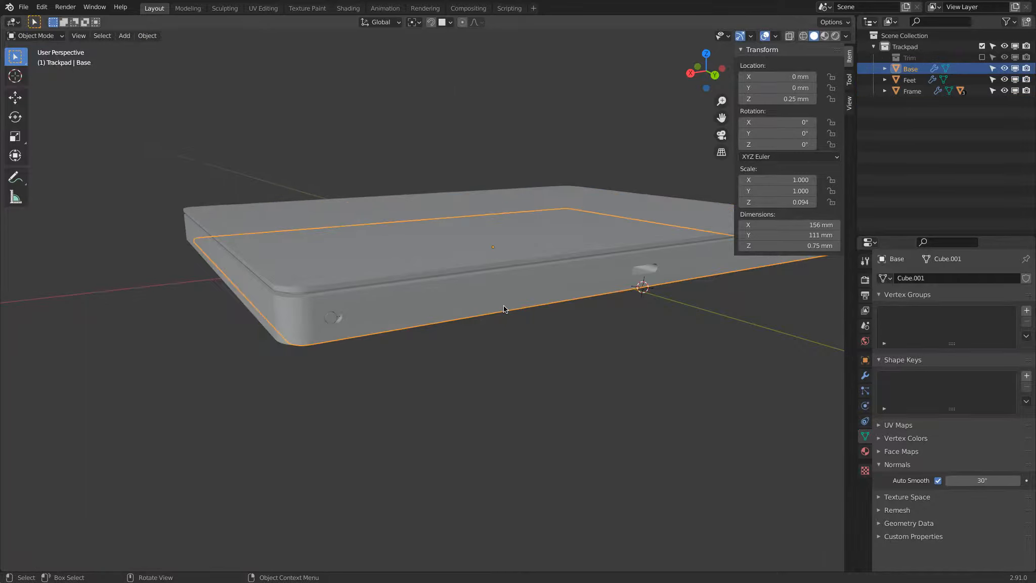
{"action": "key", "text": "KP_3"}
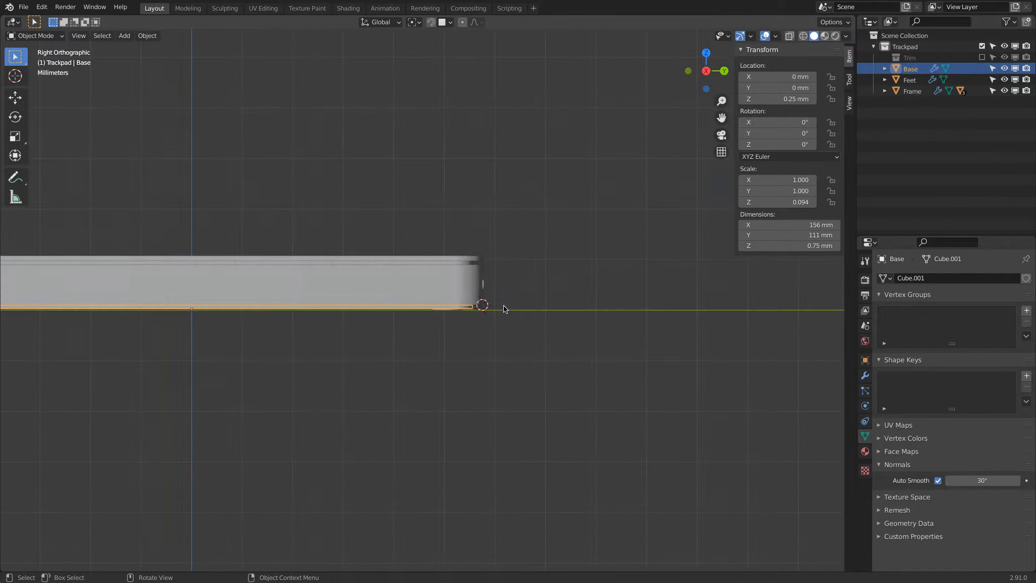
{"action": "left_click", "coordinate": [463, 276]}
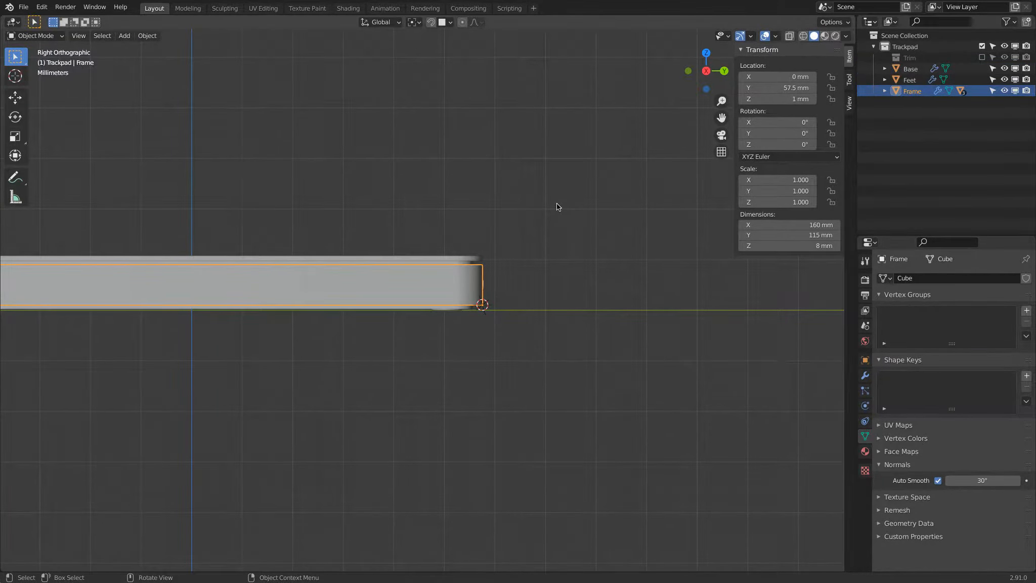
Inspect the trackpad in the top, front and right orthographic views, ending in the right view.
{"action": "key", "text": "KP_7"}
{"action": "key", "text": "KP_1"}
{"action": "key", "text": "KP_3"}
{"action": "key", "text": "KP_5"}
{"action": "key", "text": "KP_5"}
{"action": "key", "text": "KP_1"}
{"action": "key", "text": "KP_7"}
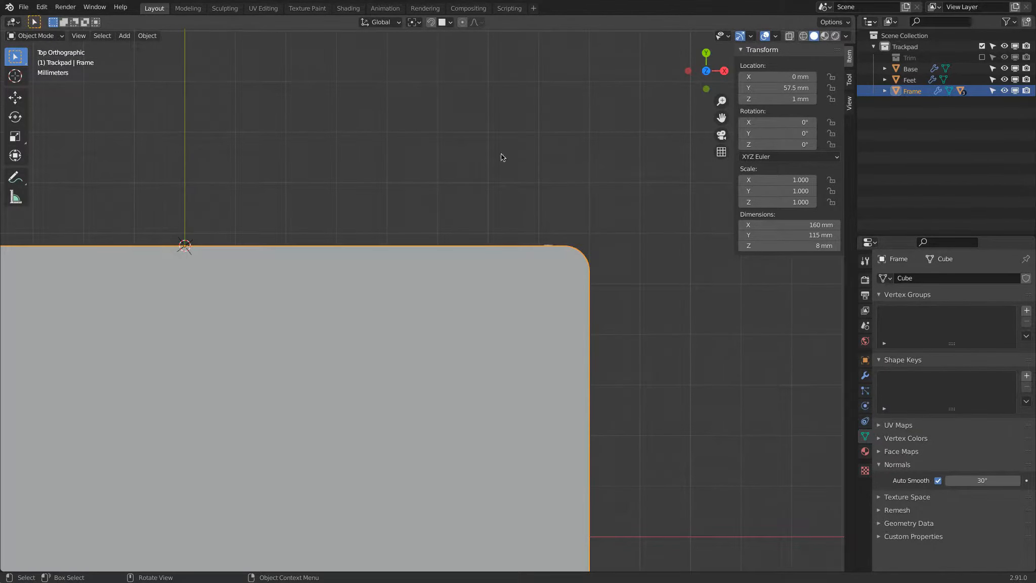
{"action": "key", "text": "KP_1"}
{"action": "key", "text": "KP_3"}
{"action": "key", "text": "KP_7"}
{"action": "key", "text": "KP_1"}
{"action": "key", "text": "KP_3"}
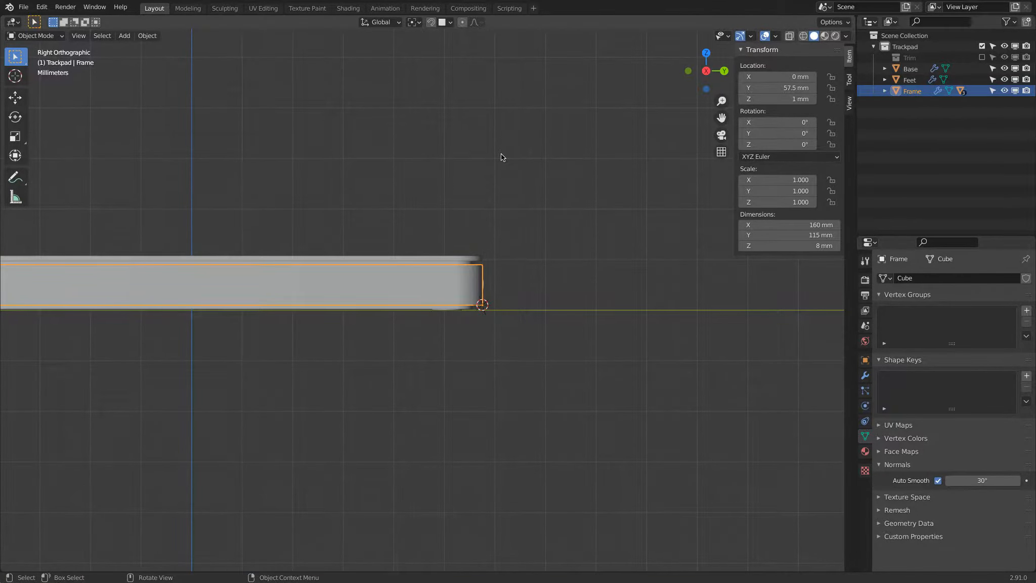
{"action": "key", "text": "KP_5"}
{"action": "key", "text": "KP_5"}
Tilt the Frame and its child objects about the bottom-edge origin, setting the X rotation to 3°.
{"action": "key", "text": "r"}
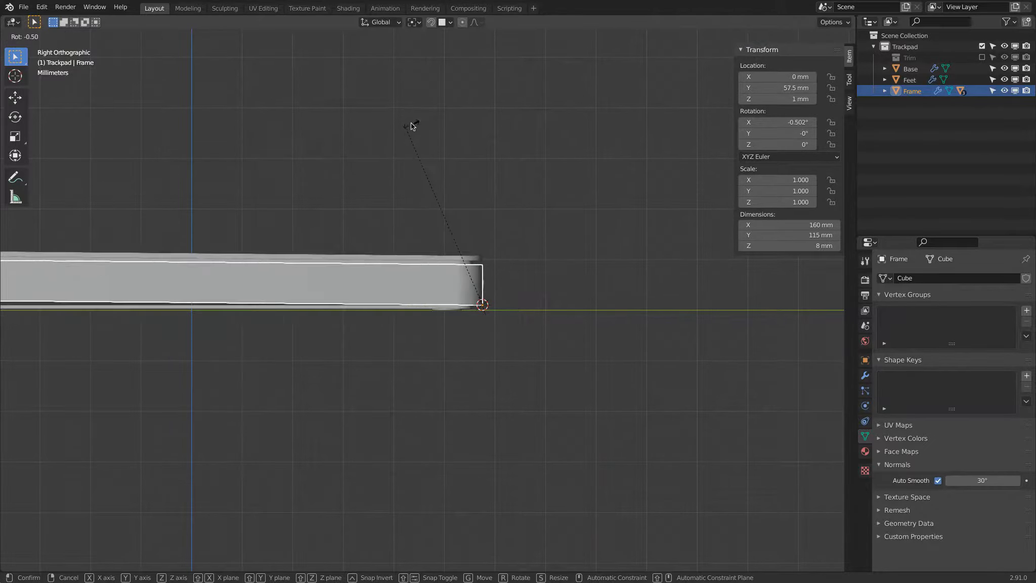
{"action": "right_click", "coordinate": [411, 123]}
{"action": "scroll", "coordinate": [409, 123], "scroll_direction": "down", "scroll_amount": 2}
{"action": "middle_click_drag", "start_coordinate": [384, 133], "coordinate": [451, 114], "text": "shift"}
{"action": "key", "text": "r"}
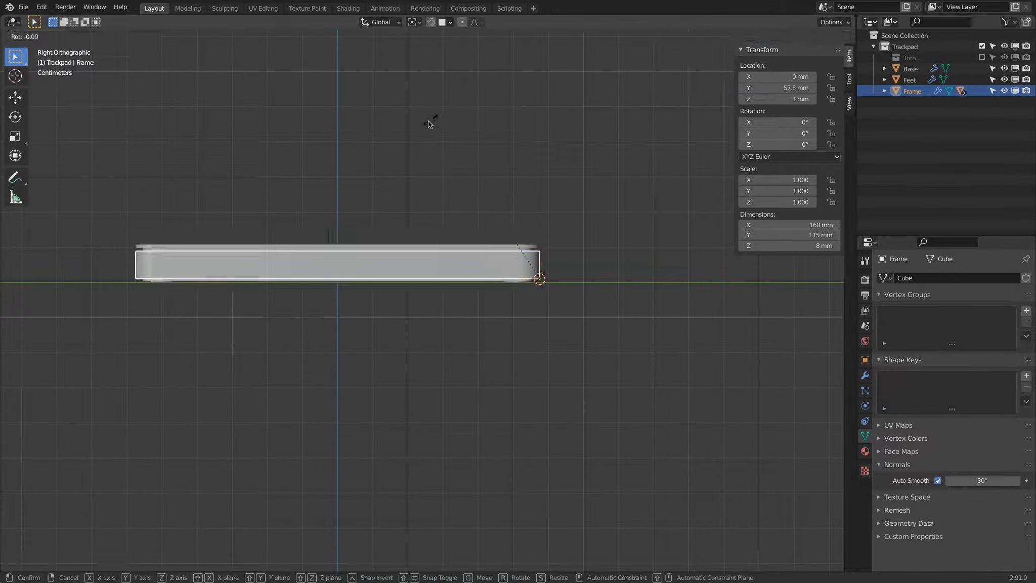
{"action": "left_click", "coordinate": [430, 144]}
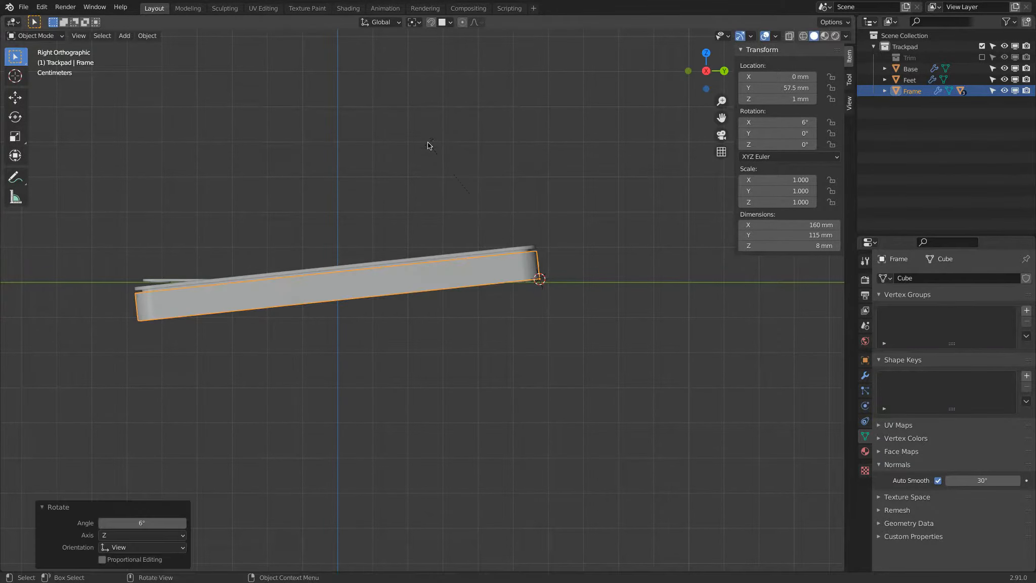
{"action": "left_click", "coordinate": [787, 122]}
{"action": "type", "text": "3"}
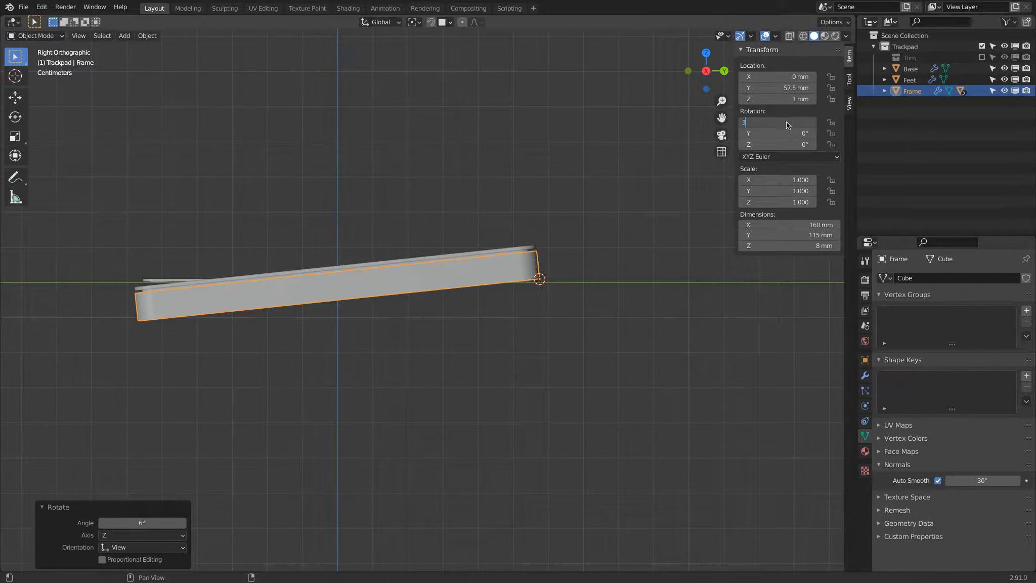
{"action": "key", "text": "Return"}
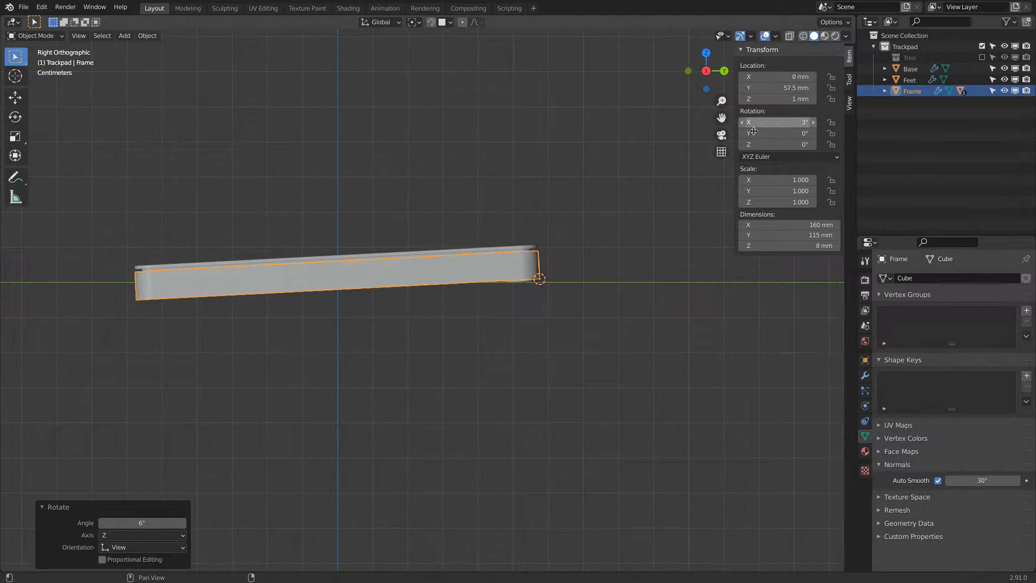
Hide the Frame object and snap the 3D cursor to the Base plate.
{"action": "middle_click_drag", "start_coordinate": [256, 297], "coordinate": [253, 264]}
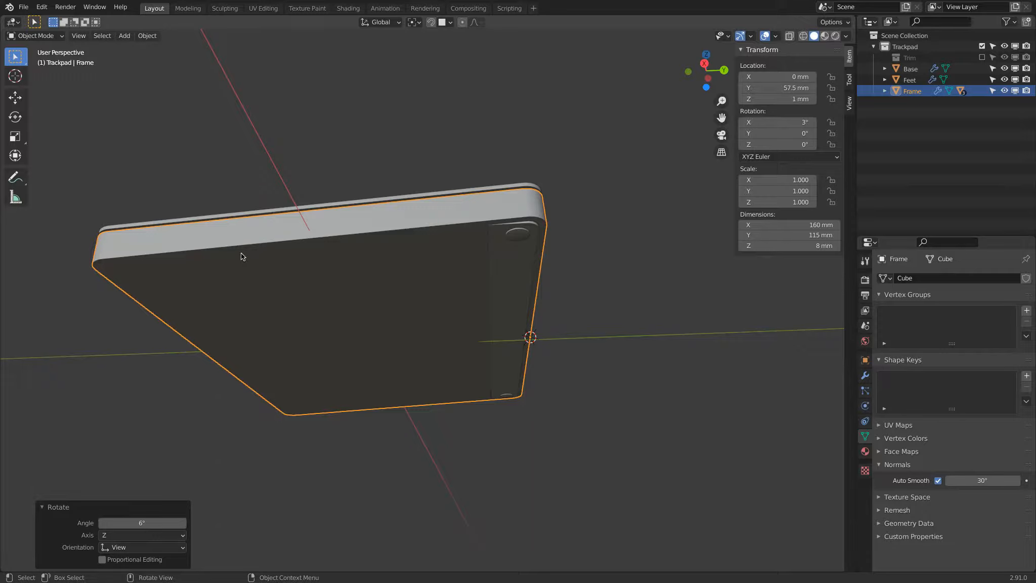
{"action": "left_click", "coordinate": [1004, 91]}
{"action": "middle_click_drag", "start_coordinate": [458, 177], "coordinate": [434, 219]}
{"action": "left_click", "coordinate": [446, 289]}
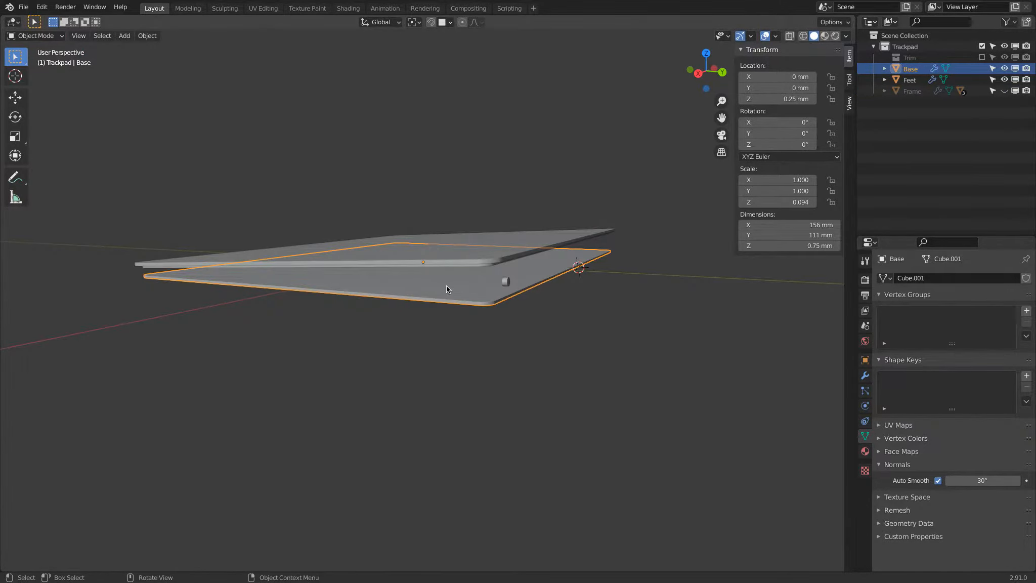
{"action": "key", "text": "shift+s"}
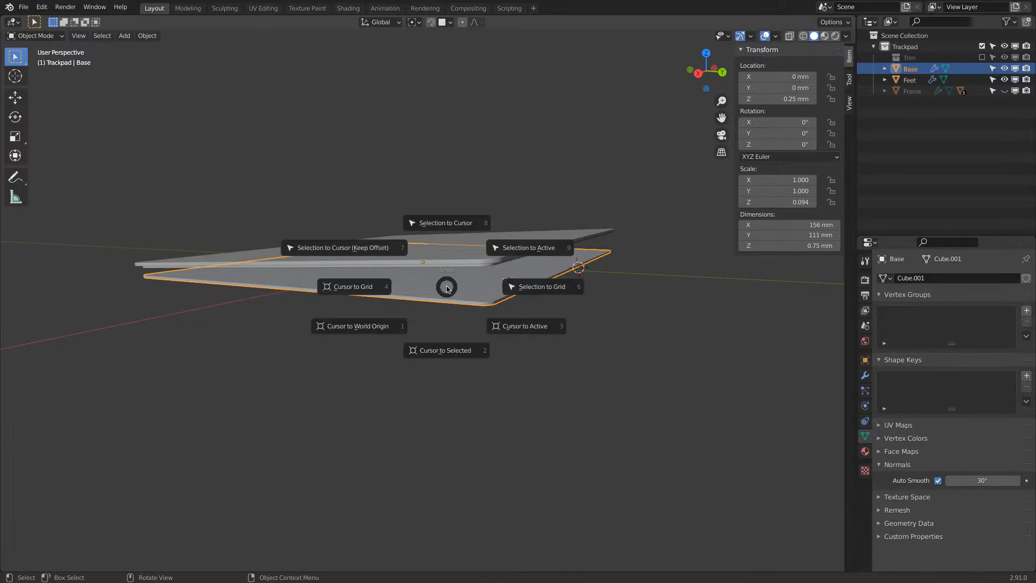
{"action": "left_click", "coordinate": [461, 352]}
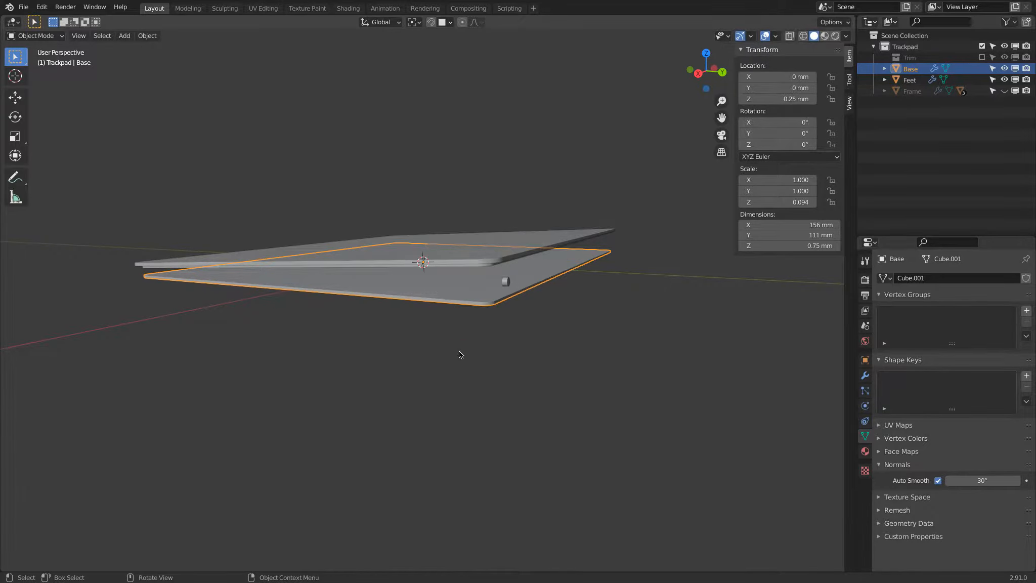
Add a mesh plane at the 3D cursor and raise it 0.75 mm to Z 1 mm.
{"action": "middle_click_drag", "start_coordinate": [56, 55], "coordinate": [183, 134]}
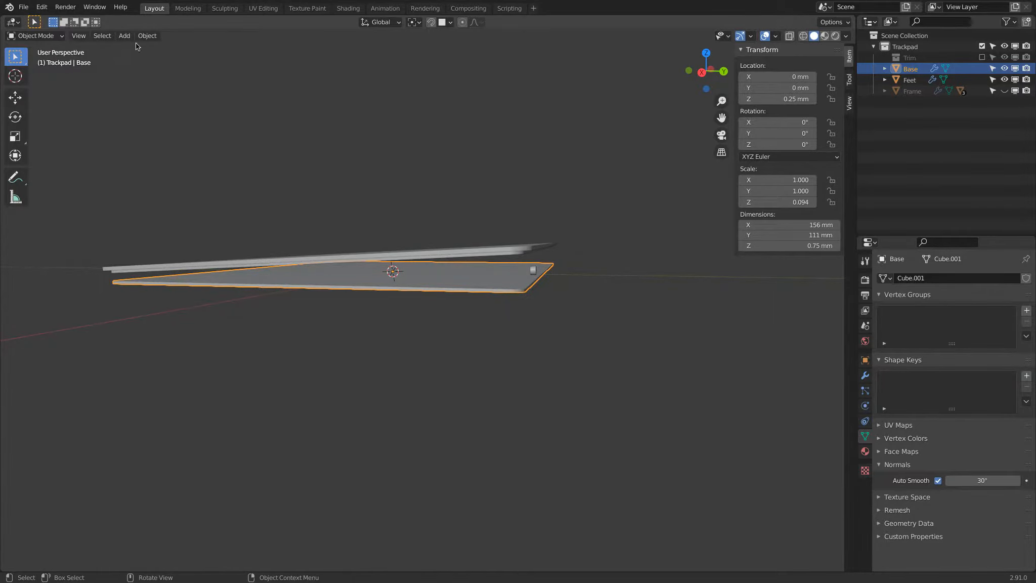
{"action": "left_click", "coordinate": [124, 36]}
{"action": "mouse_move", "coordinate": [152, 48]}
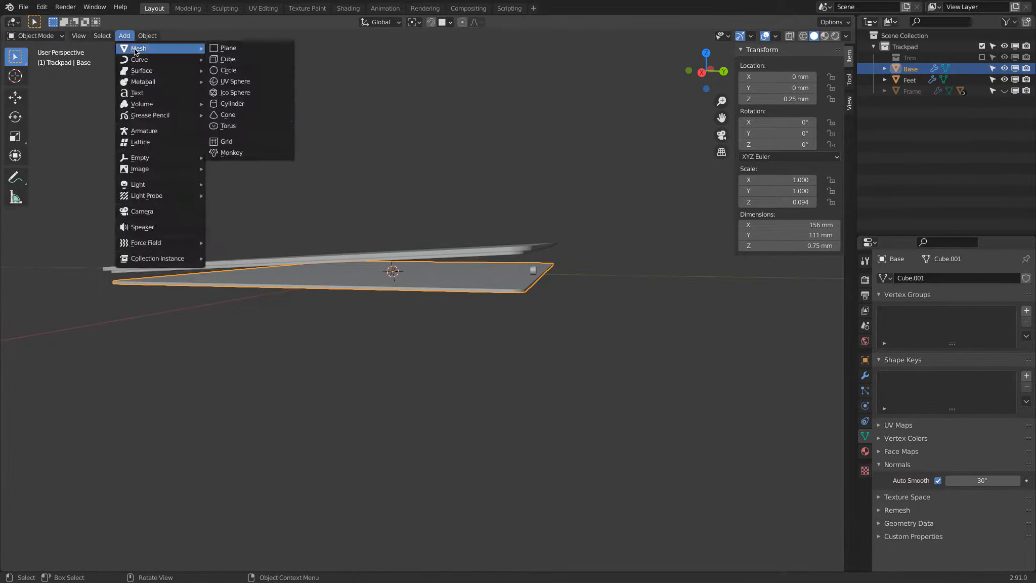
{"action": "left_click", "coordinate": [222, 48]}
{"action": "middle_click_drag", "start_coordinate": [347, 117], "coordinate": [318, 123]}
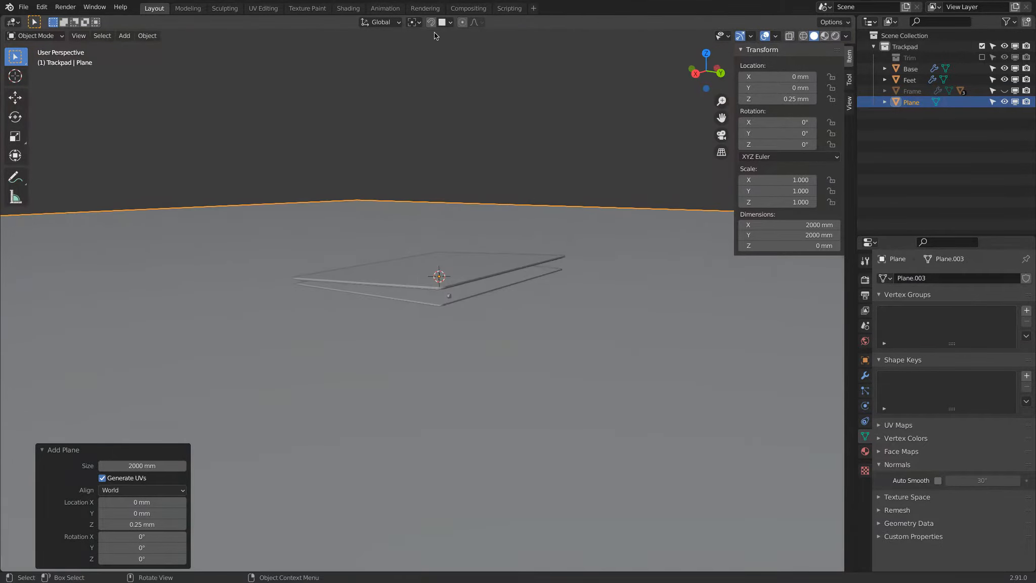
{"action": "left_click", "coordinate": [16, 96]}
{"action": "scroll", "coordinate": [453, 276], "scroll_direction": "up", "scroll_amount": 3}
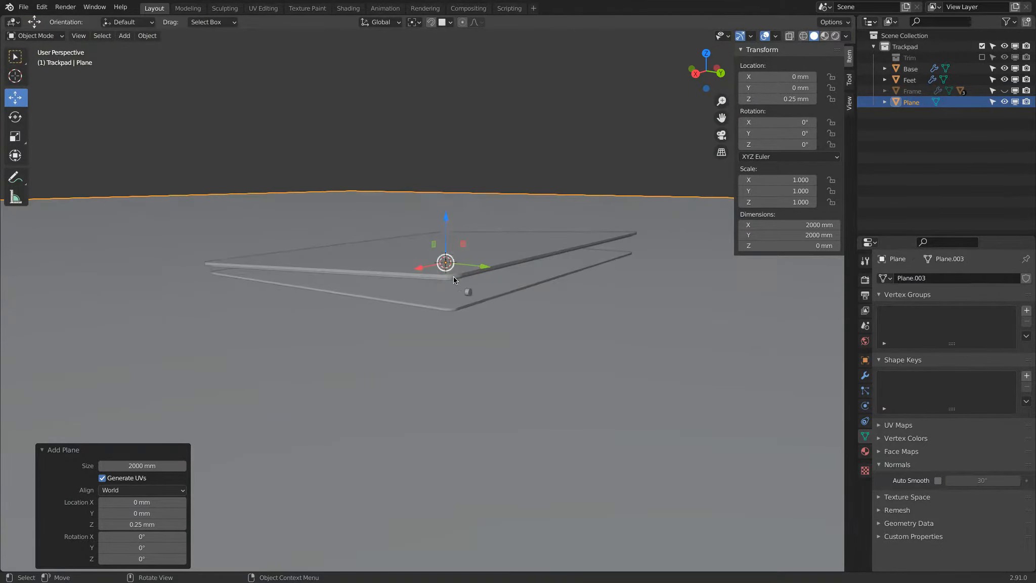
{"action": "left_click_drag", "start_coordinate": [446, 220], "coordinate": [446, 298]}
{"action": "mouse_move", "coordinate": [447, 298]}
{"action": "middle_mouse_down"}
{"action": "mouse_move", "coordinate": [446, 269]}
{"action": "mouse_move", "coordinate": [447, 300]}
{"action": "middle_mouse_up"}
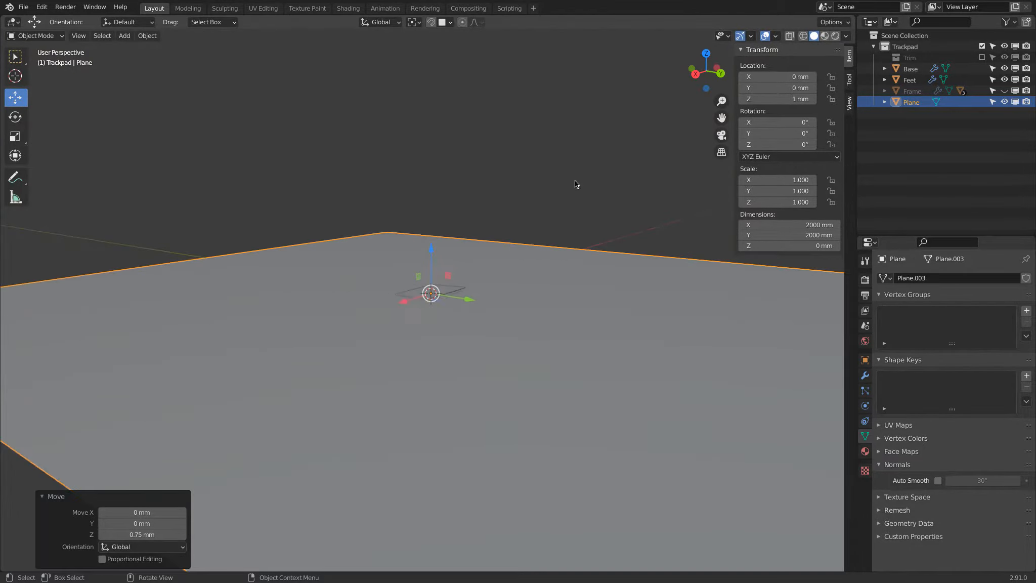
Scale the plane down uniformly to about 242 mm square so it extends slightly beyond the trackpad.
{"action": "key", "text": "s"}
{"action": "left_click", "coordinate": [455, 276]}
{"action": "middle_click_drag", "start_coordinate": [455, 276], "coordinate": [514, 241]}
{"action": "key", "text": "s"}
{"action": "left_click", "coordinate": [498, 242]}
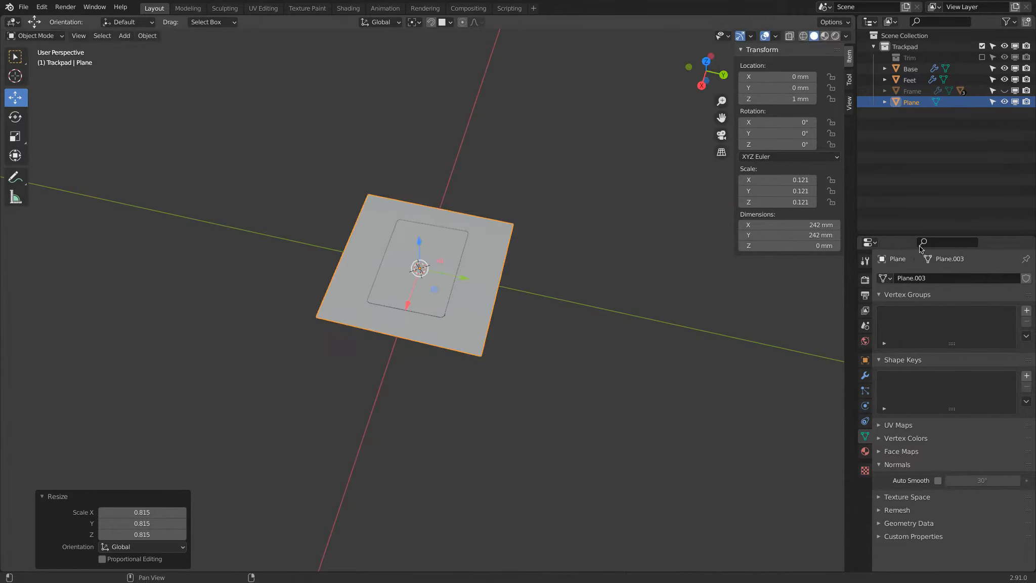
Check the plane's face orientation with the viewport overlay, and switch the overlay off again.
{"action": "middle_click_drag", "start_coordinate": [713, 261], "coordinate": [592, 231]}
{"action": "left_click", "coordinate": [774, 36]}
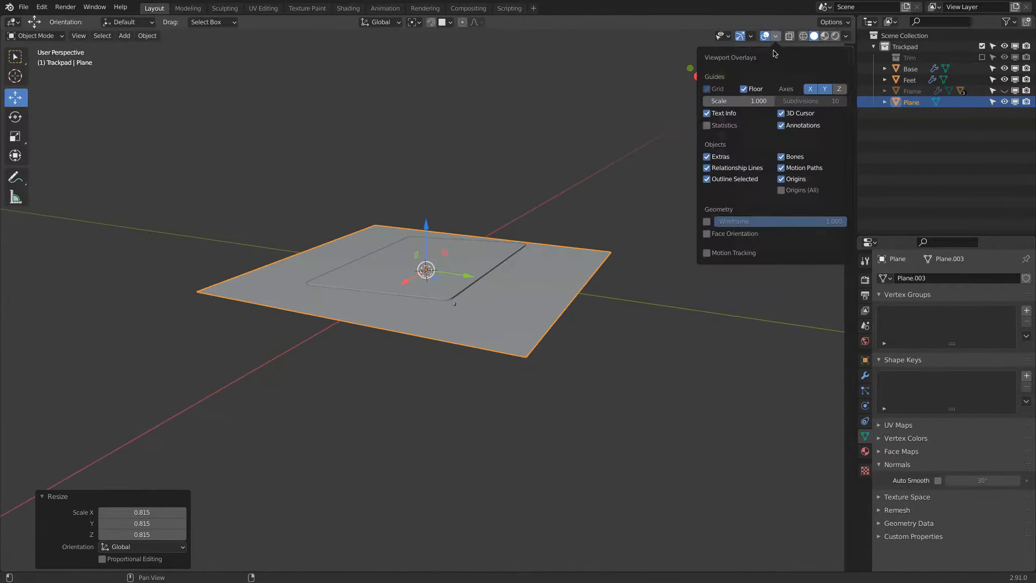
{"action": "left_click", "coordinate": [701, 234]}
{"action": "mouse_move", "coordinate": [571, 313]}
{"action": "middle_mouse_down"}
{"action": "mouse_move", "coordinate": [573, 258]}
{"action": "mouse_move", "coordinate": [563, 323]}
{"action": "mouse_move", "coordinate": [560, 247]}
{"action": "mouse_move", "coordinate": [562, 319]}
{"action": "middle_mouse_up"}
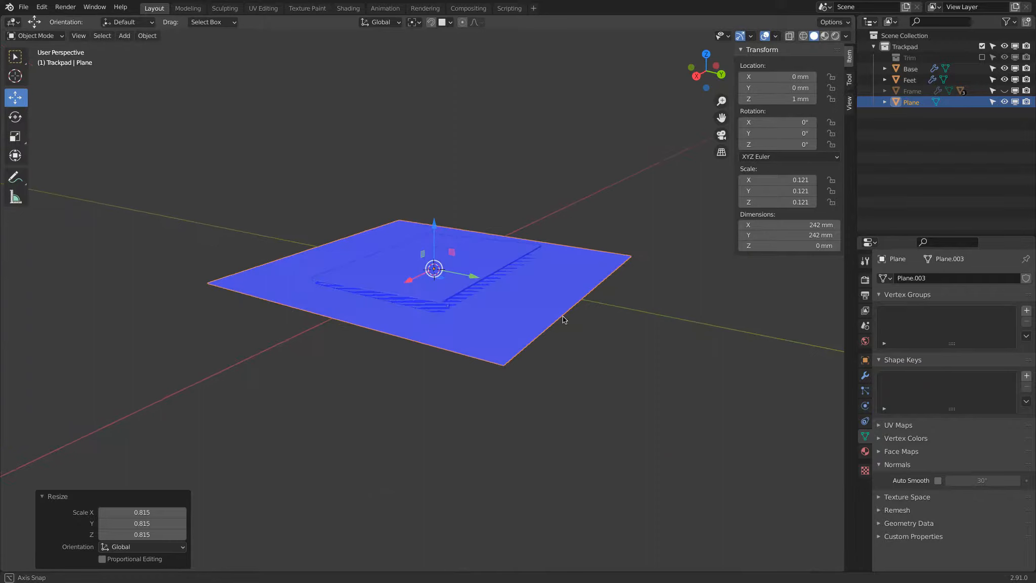
{"action": "left_click", "coordinate": [777, 37]}
{"action": "left_click", "coordinate": [706, 234]}
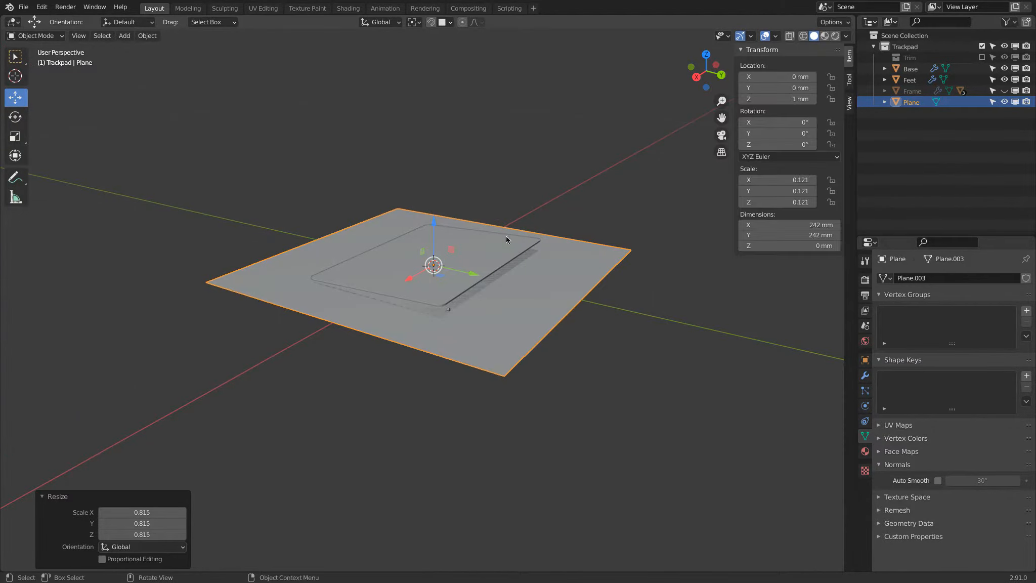
Rename the plane object as Frame Trim.
{"action": "double_click", "coordinate": [909, 104]}
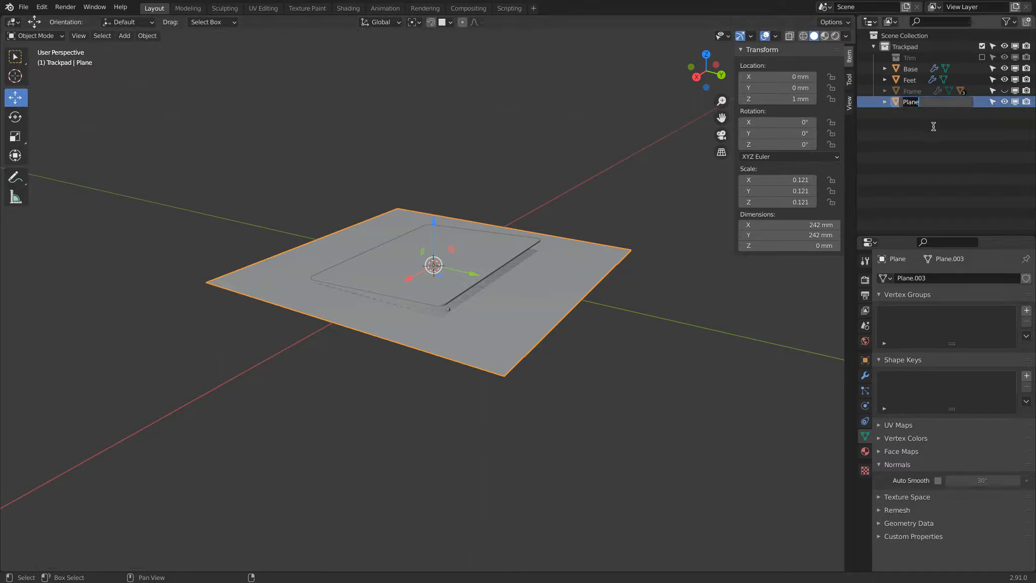
{"action": "type", "text": "Frame Trim"}
{"action": "key", "text": "Return"}
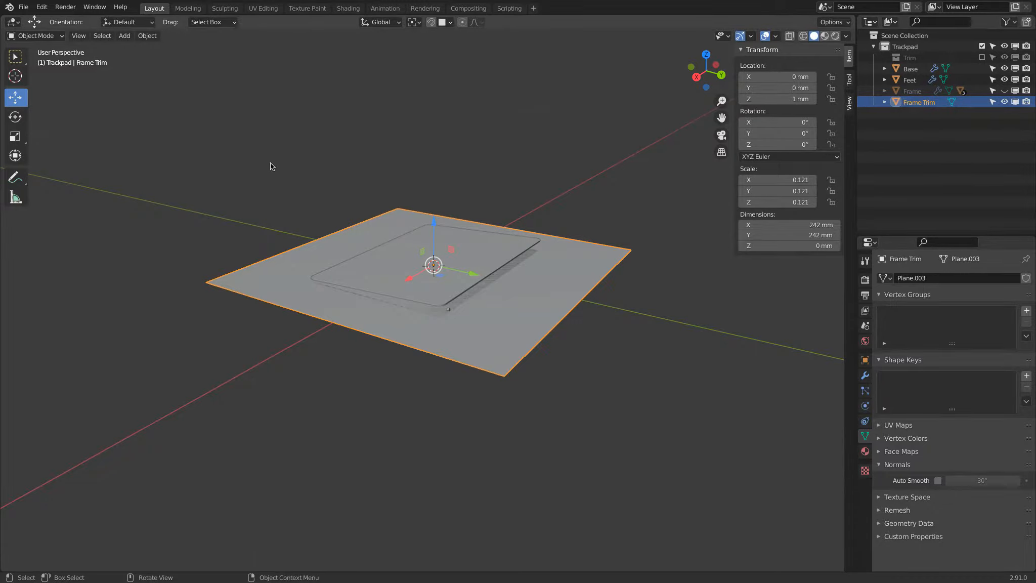
Unhide the Frame object, make it the only selected object, and save the file.
{"action": "key", "text": "alt+h"}
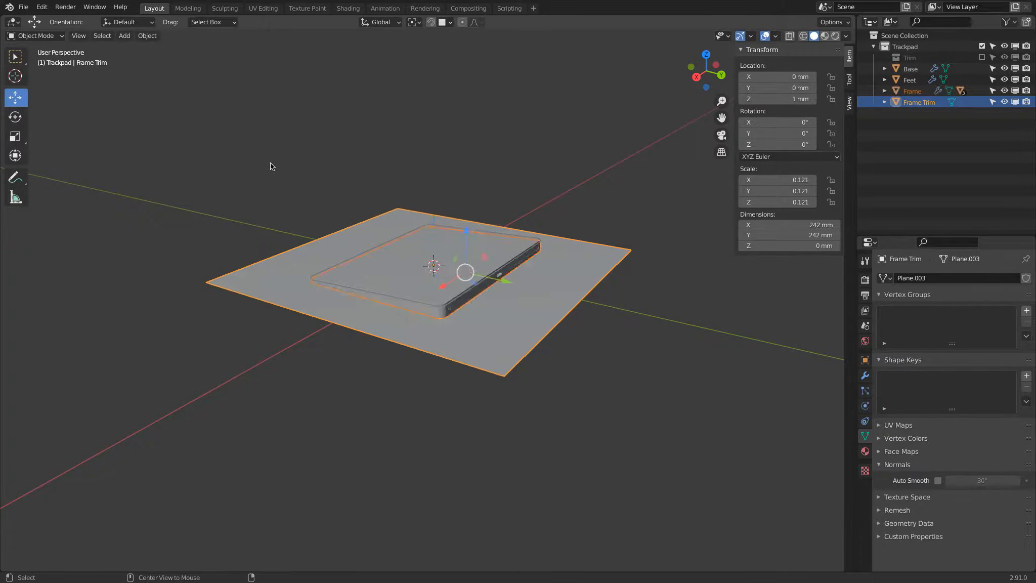
{"action": "scroll", "coordinate": [458, 314], "scroll_direction": "up", "scroll_amount": 3}
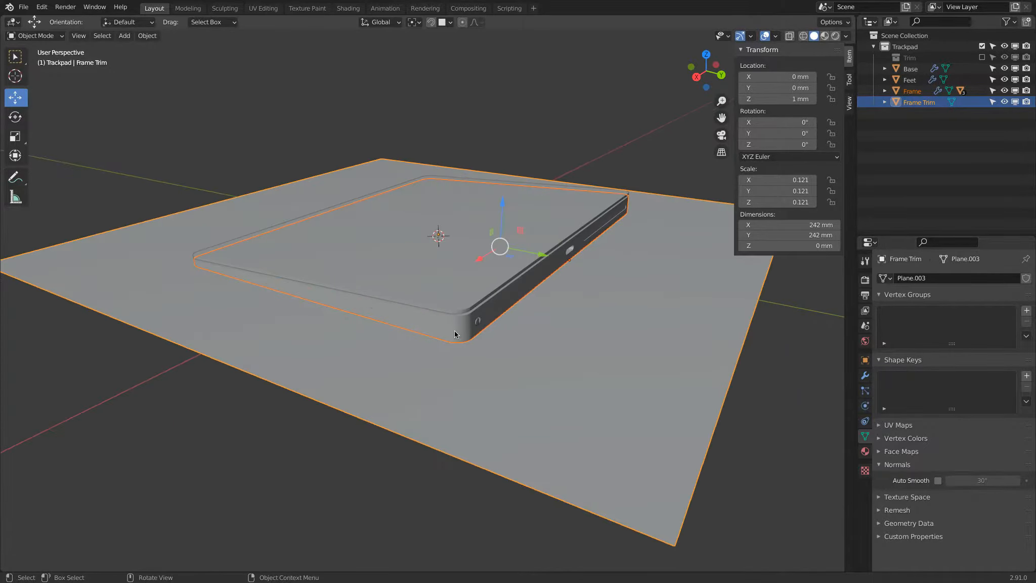
{"action": "left_click", "coordinate": [454, 330]}
{"action": "middle_click_drag", "start_coordinate": [454, 327], "coordinate": [479, 302]}
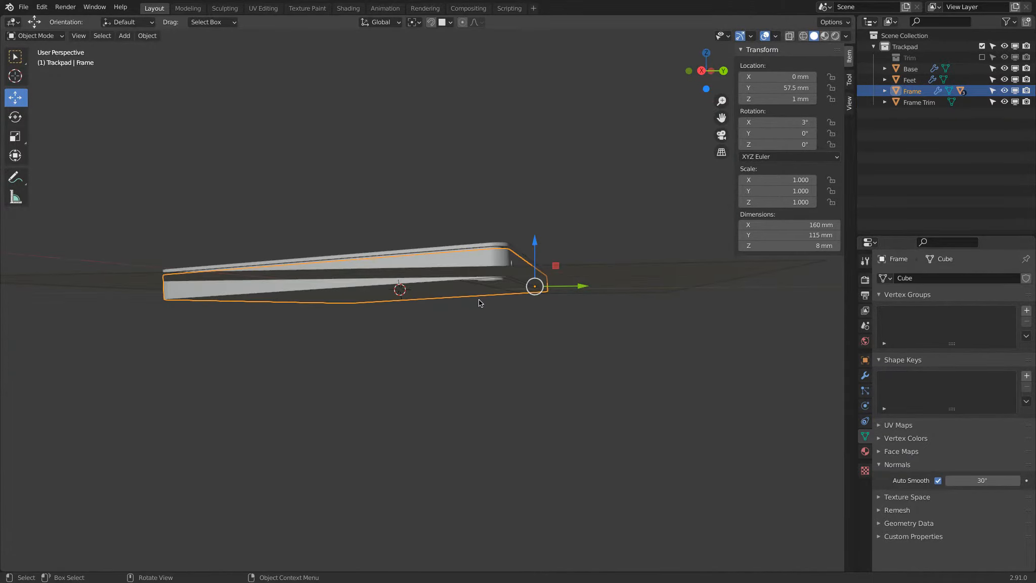
{"action": "key", "text": "ctrl+s"}
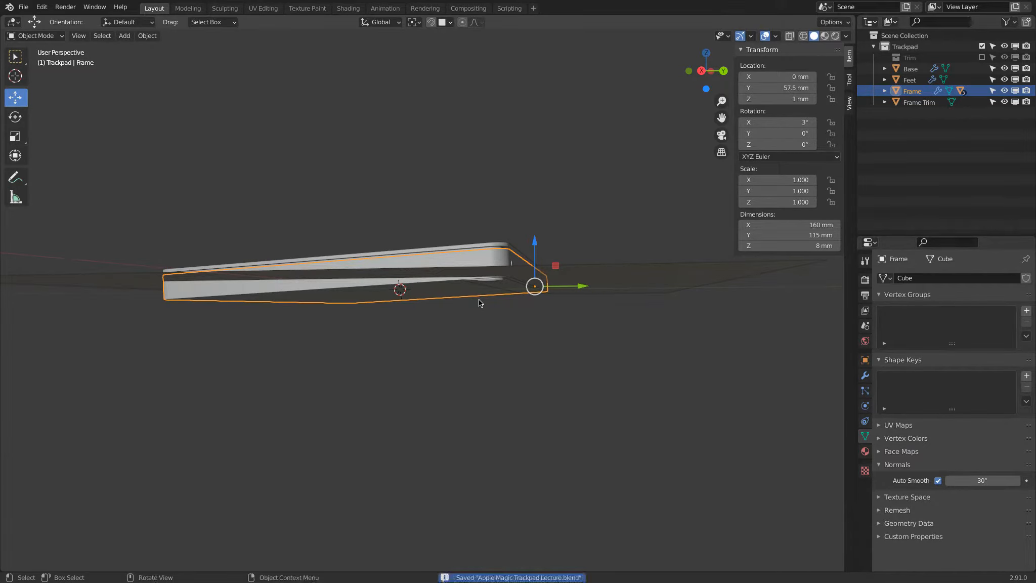
Try moving the Frame Trim plane into the Trim collection, and undo the move.
{"action": "left_click", "coordinate": [919, 103]}
{"action": "left_click_drag", "start_coordinate": [916, 102], "coordinate": [909, 56]}
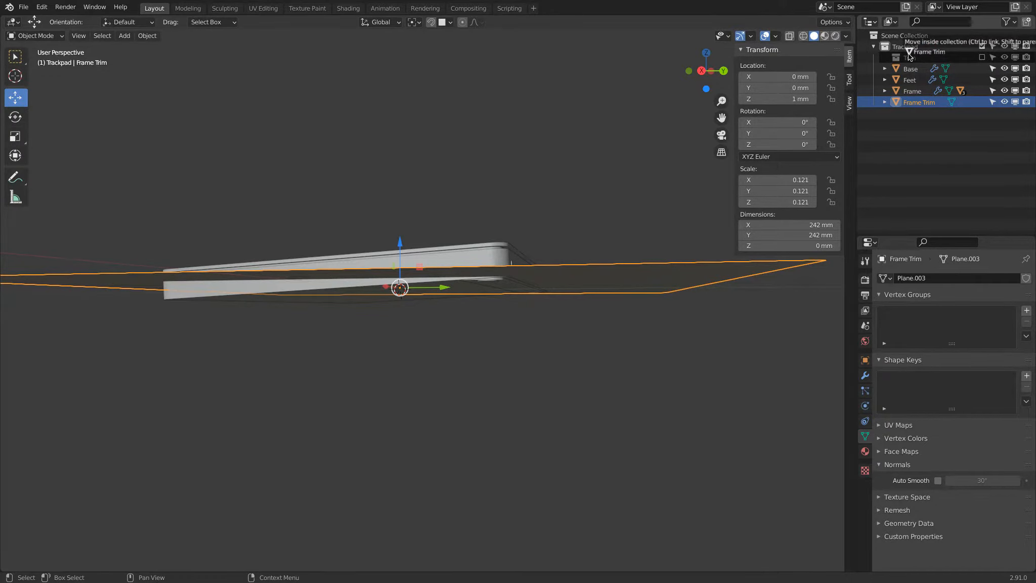
{"action": "left_click_drag", "start_coordinate": [909, 56], "coordinate": [909, 56]}
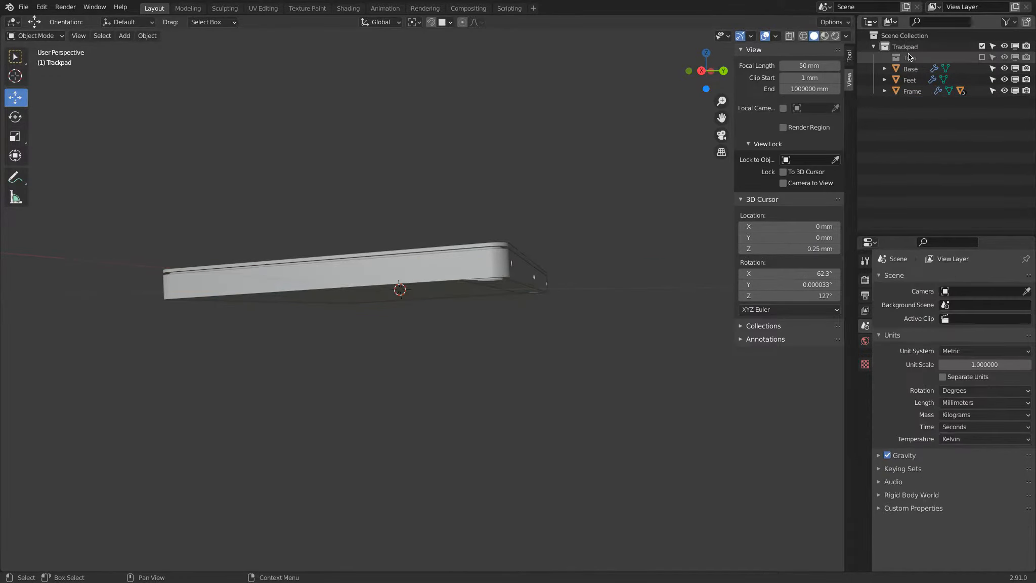
{"action": "middle_click_drag", "start_coordinate": [578, 221], "coordinate": [542, 230]}
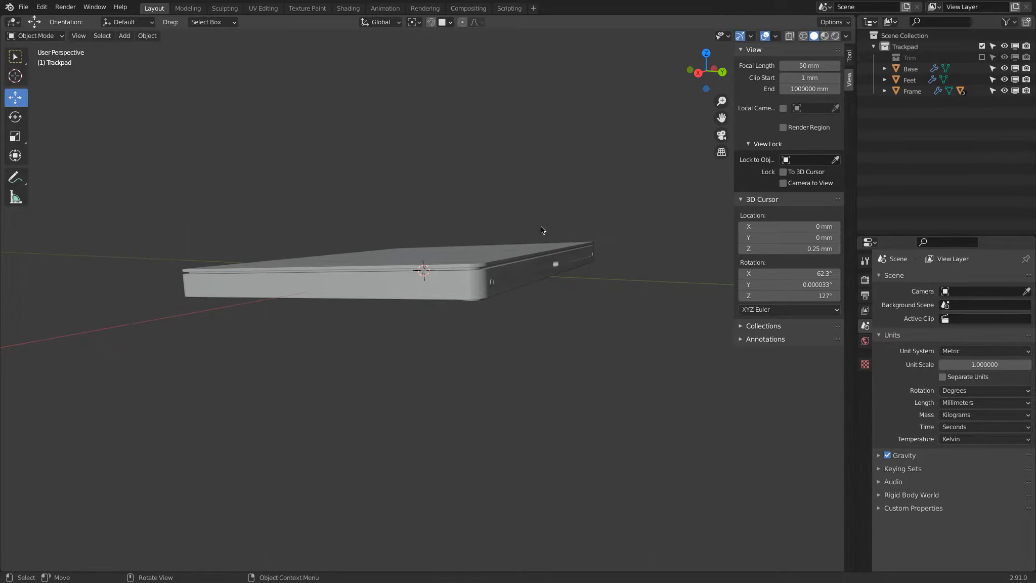
{"action": "key", "text": "ctrl+z"}
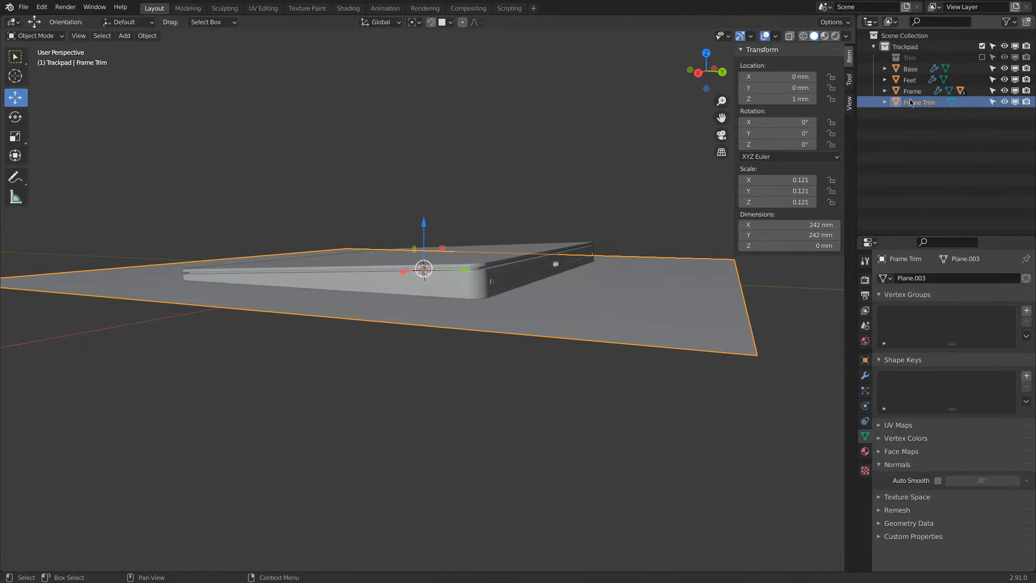
Rename the existing Boolean modifier on the Frame object as Interface.
{"action": "left_click", "coordinate": [462, 288]}
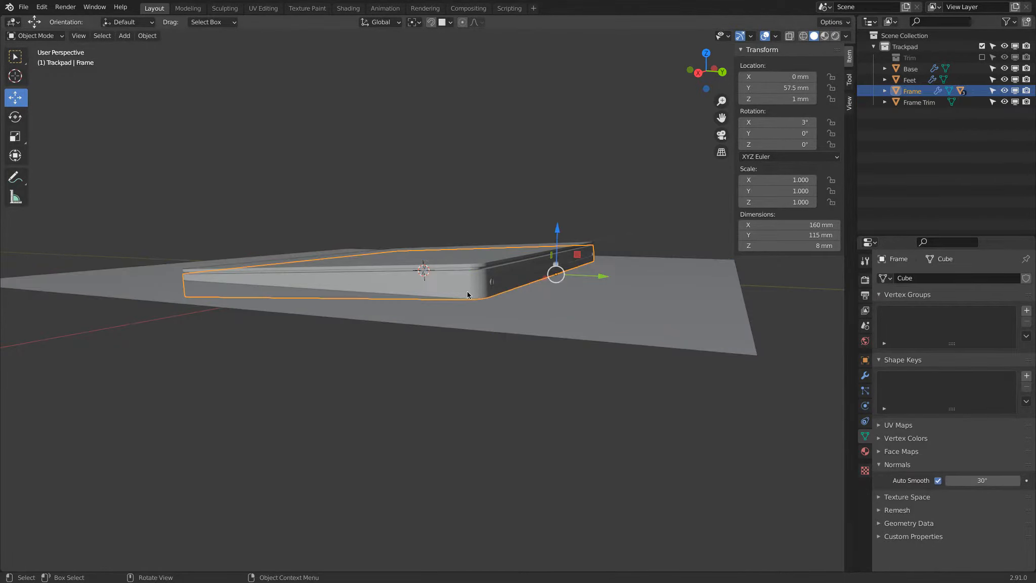
{"action": "left_click", "coordinate": [865, 375]}
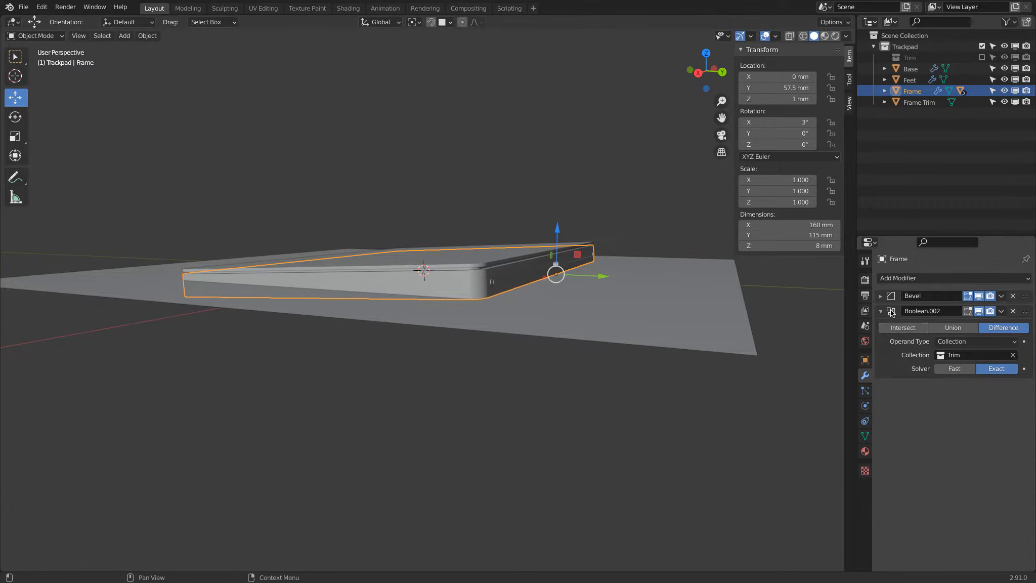
{"action": "left_click", "coordinate": [941, 310]}
{"action": "type", "text": "IN"}
{"action": "key", "text": "Delete"}
{"action": "type", "text": "nterface"}
{"action": "key", "text": "Return"}
Add a second Boolean modifier to Frame and name it Bottom Trim.
{"action": "left_click", "coordinate": [921, 278]}
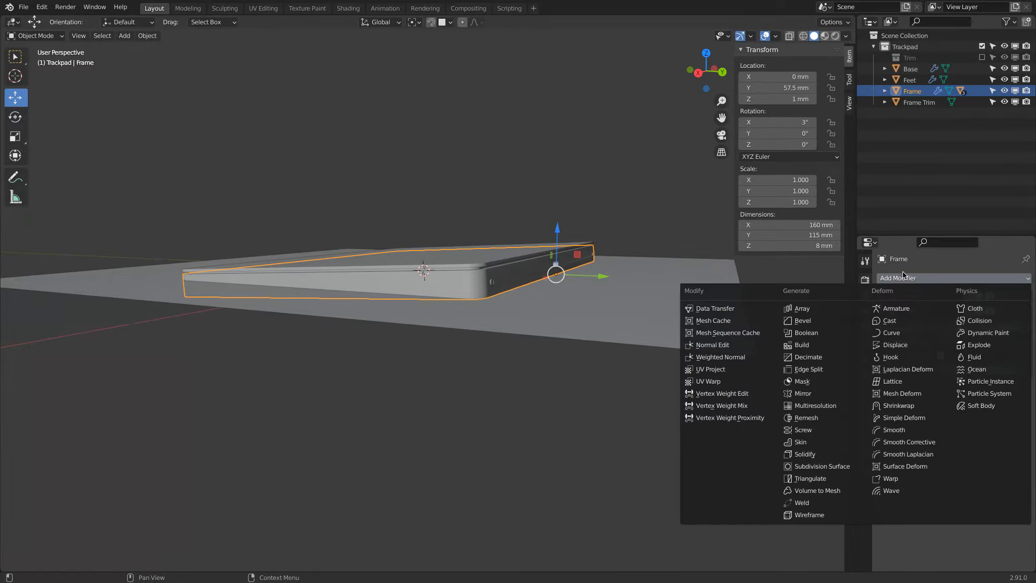
{"action": "left_click", "coordinate": [843, 335]}
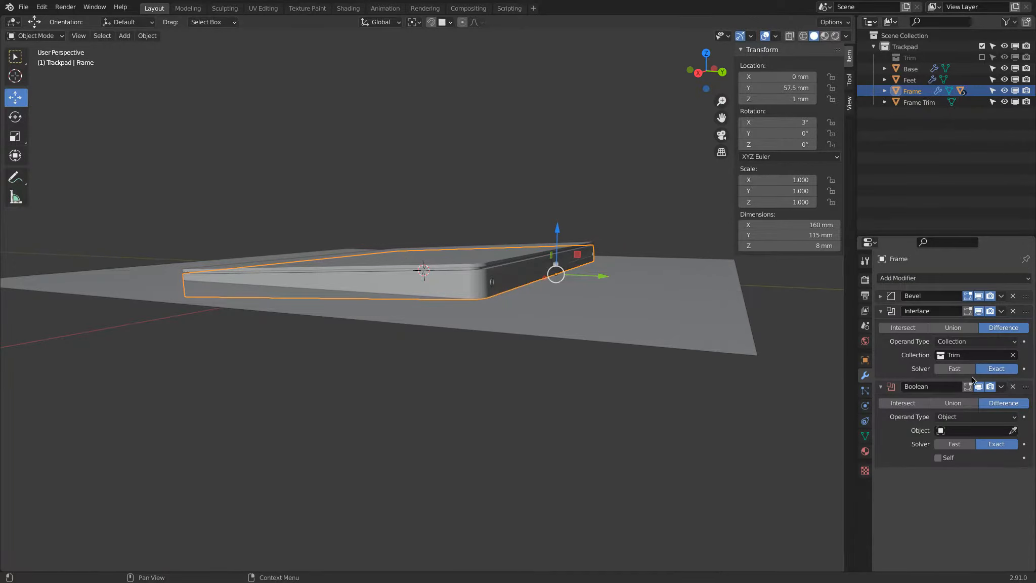
{"action": "left_click", "coordinate": [935, 385]}
{"action": "type", "text": "Bottom Trim"}
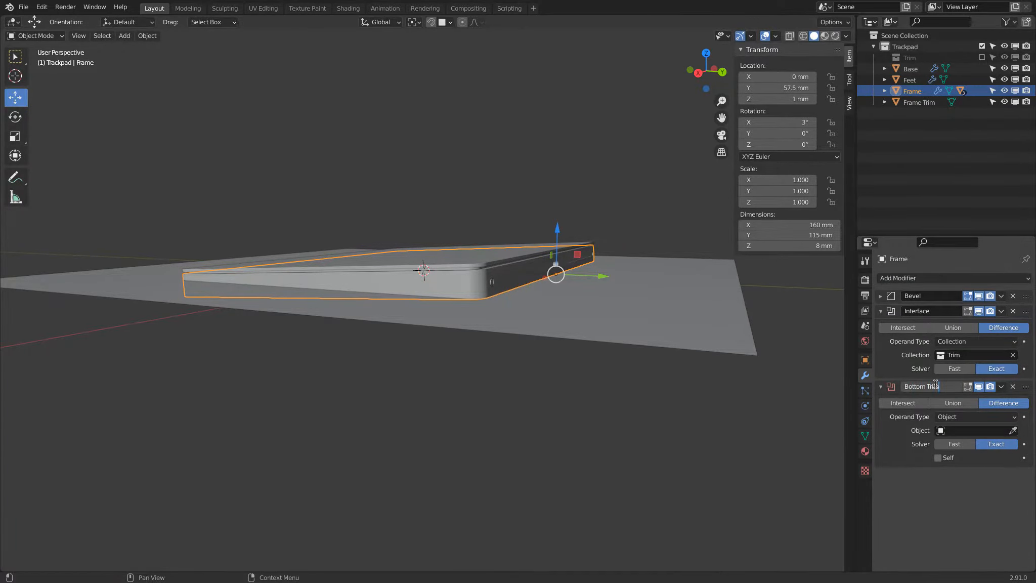
{"action": "key", "text": "Return"}
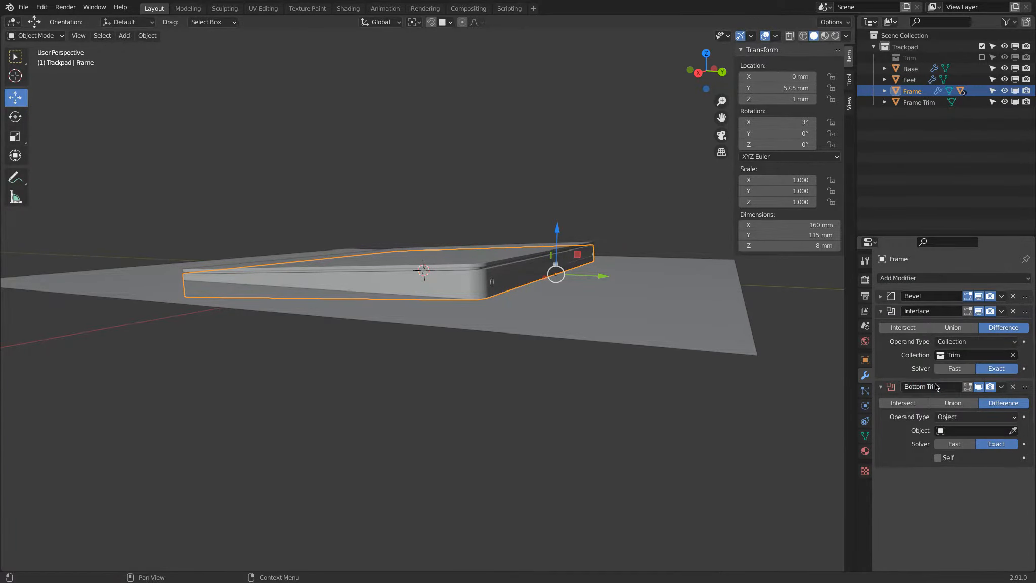
Pick the Frame Trim plane as the object to subtract in the Bottom Trim modifier.
{"action": "left_click", "coordinate": [1013, 430]}
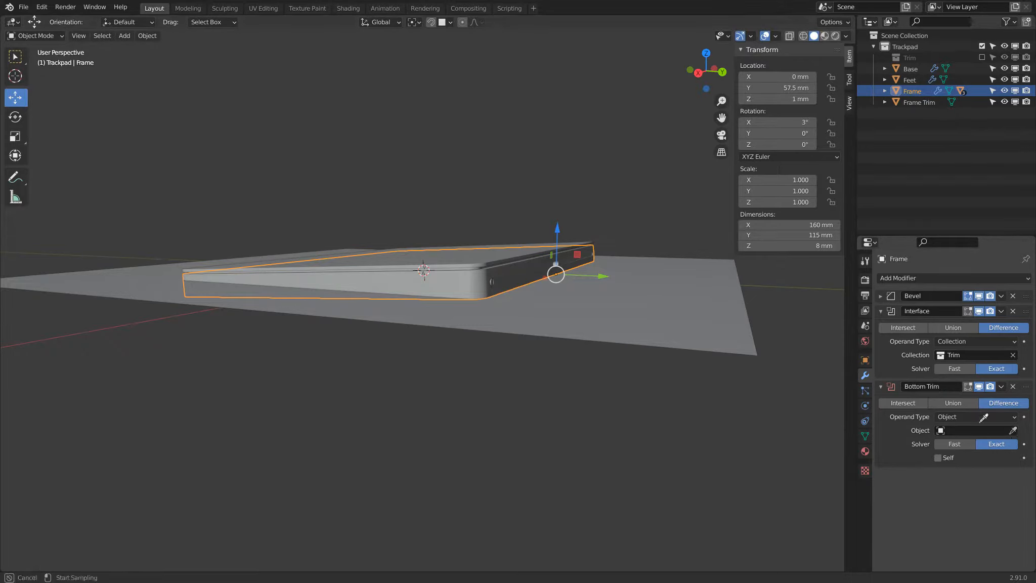
{"action": "left_click", "coordinate": [697, 339]}
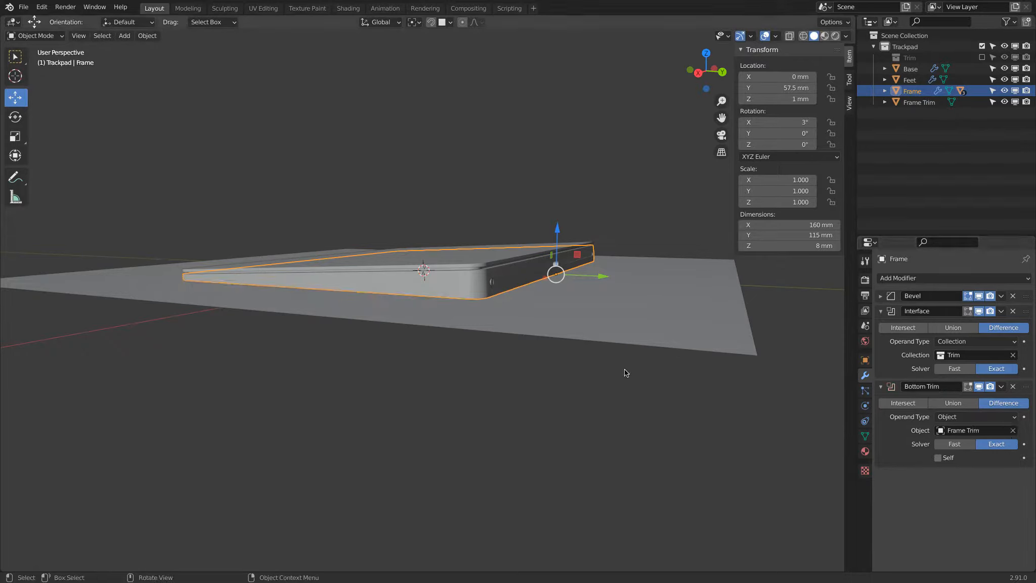
{"action": "mouse_move", "coordinate": [630, 317]}
{"action": "middle_mouse_down"}
{"action": "mouse_move", "coordinate": [639, 276]}
{"action": "mouse_move", "coordinate": [638, 329]}
{"action": "middle_mouse_up"}
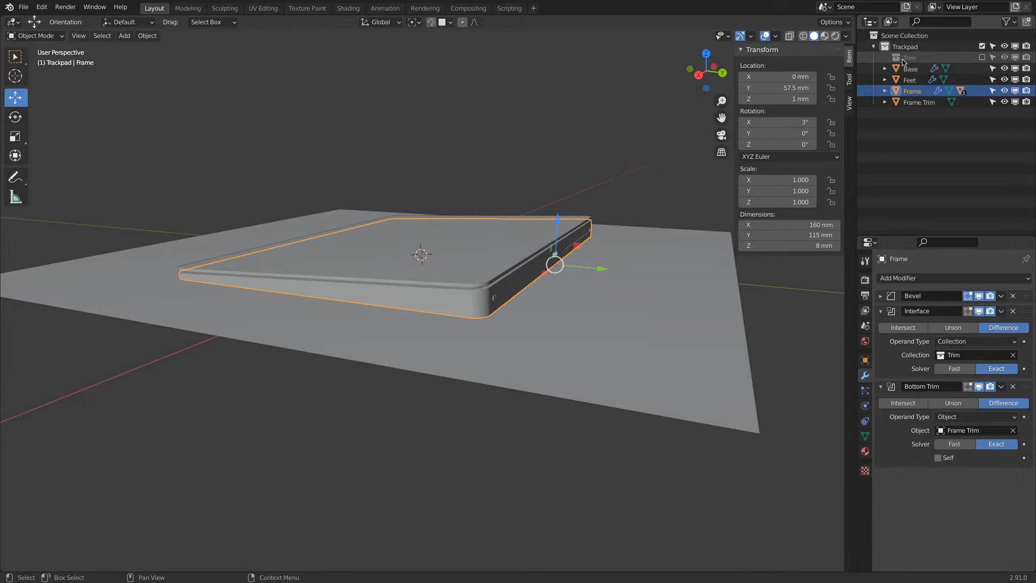
Set the Frame Trim plane's viewport display to Wire.
{"action": "left_click", "coordinate": [672, 270]}
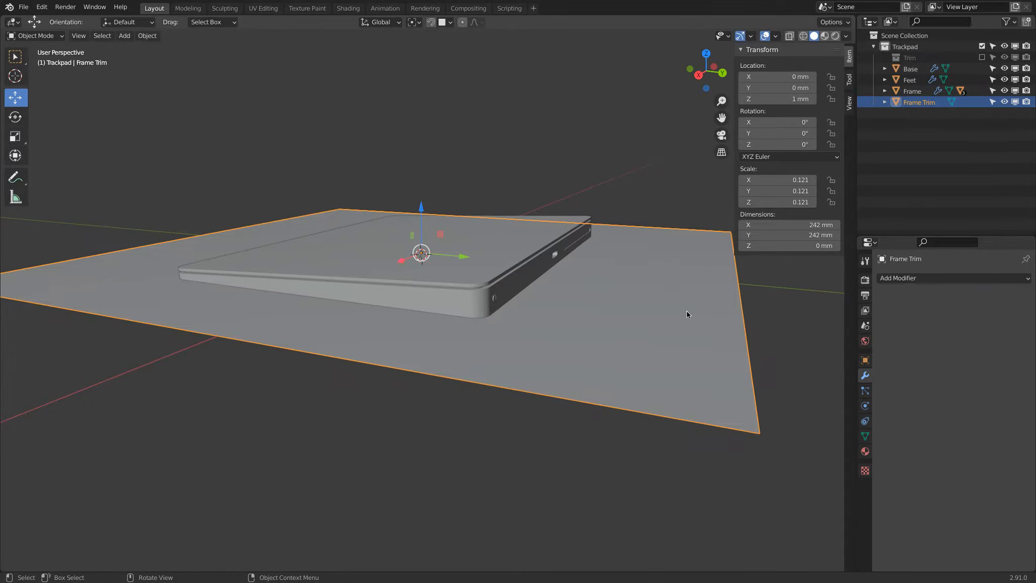
{"action": "left_click", "coordinate": [865, 360]}
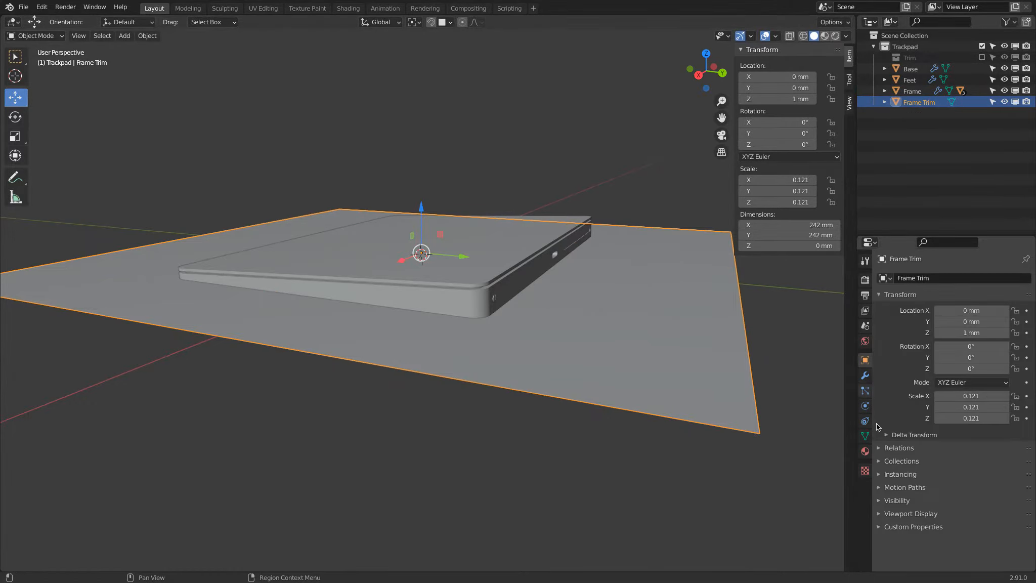
{"action": "left_click", "coordinate": [882, 501]}
{"action": "left_click", "coordinate": [881, 501]}
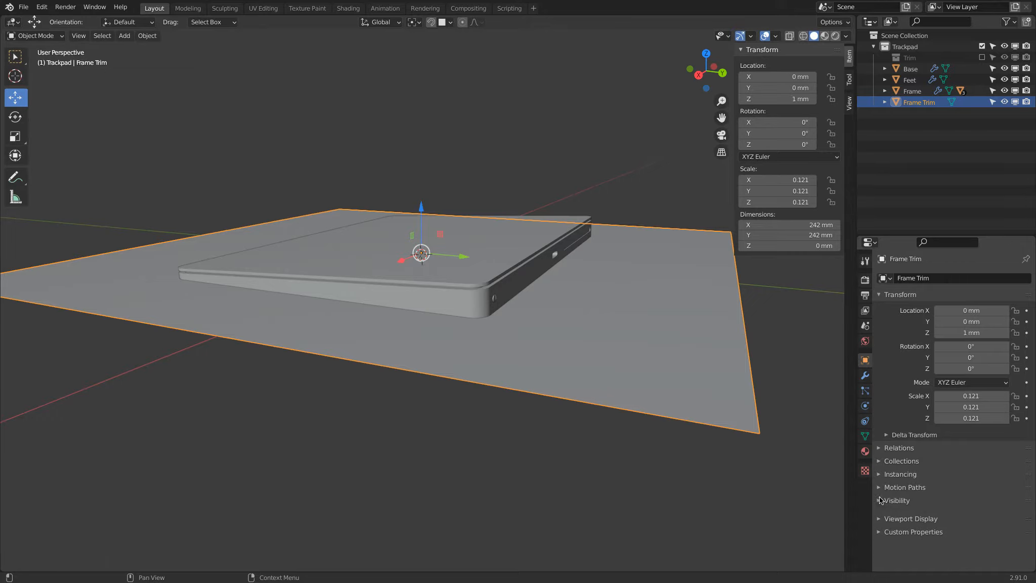
{"action": "left_click", "coordinate": [880, 513]}
{"action": "scroll", "coordinate": [906, 505], "scroll_direction": "down", "scroll_amount": 5}
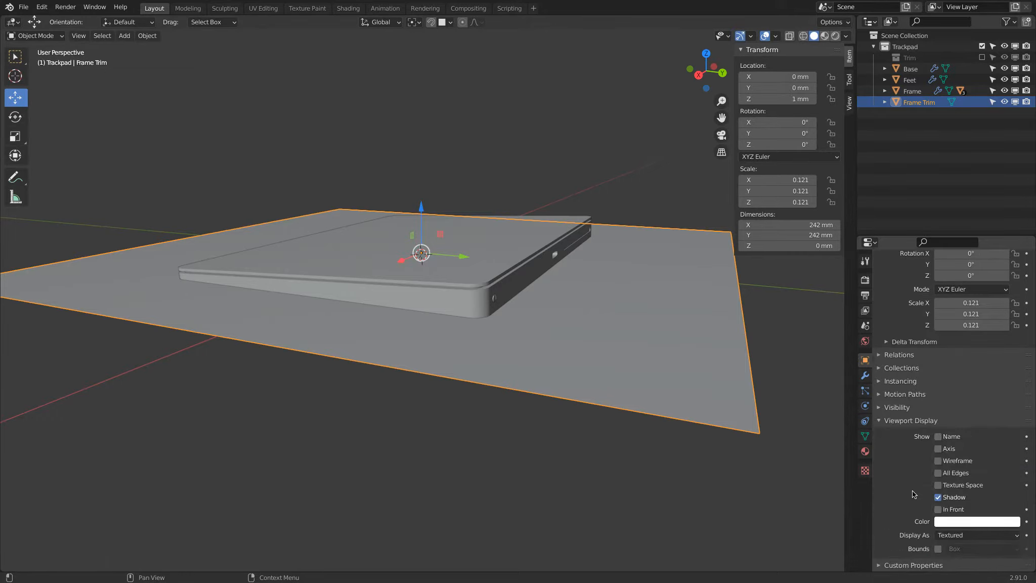
{"action": "left_click", "coordinate": [960, 536]}
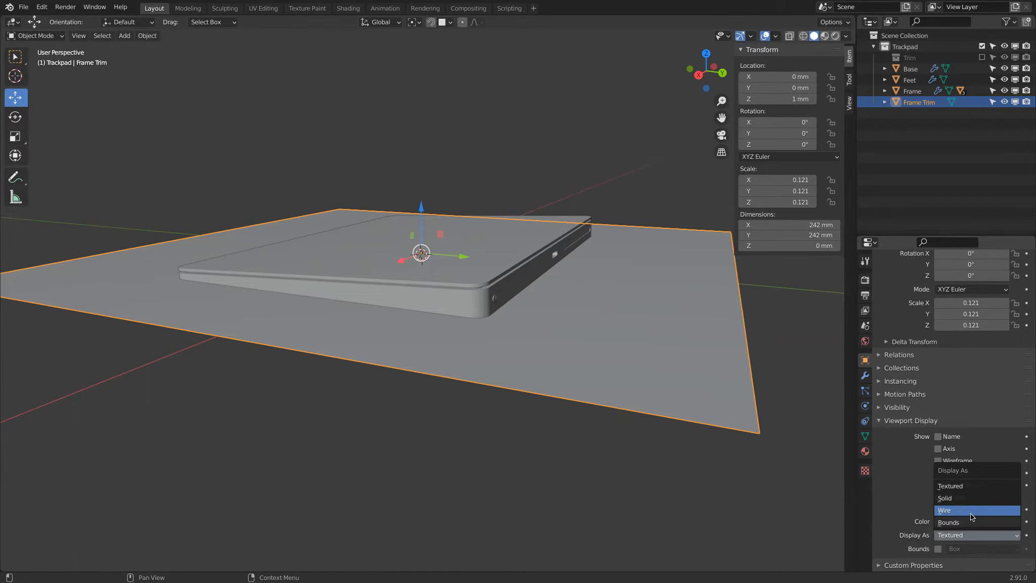
{"action": "left_click", "coordinate": [971, 514]}
{"action": "mouse_move", "coordinate": [799, 458]}
{"action": "middle_mouse_down"}
{"action": "mouse_move", "coordinate": [750, 417]}
{"action": "mouse_move", "coordinate": [744, 325]}
{"action": "mouse_move", "coordinate": [731, 452]}
{"action": "middle_mouse_up"}
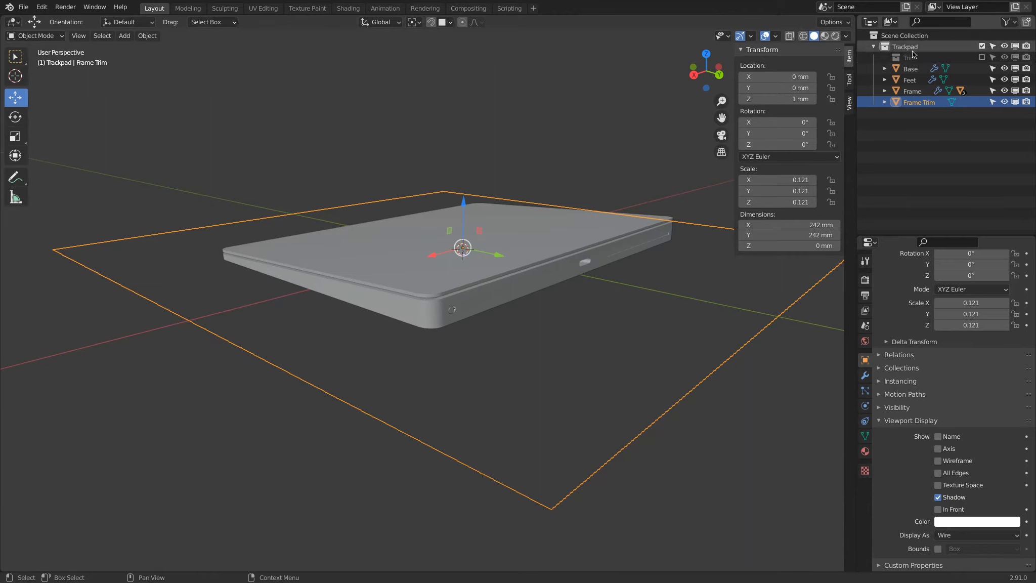
Create a new collection inside the Trackpad collection.
{"action": "right_click", "coordinate": [912, 50]}
{"action": "left_click", "coordinate": [910, 51]}
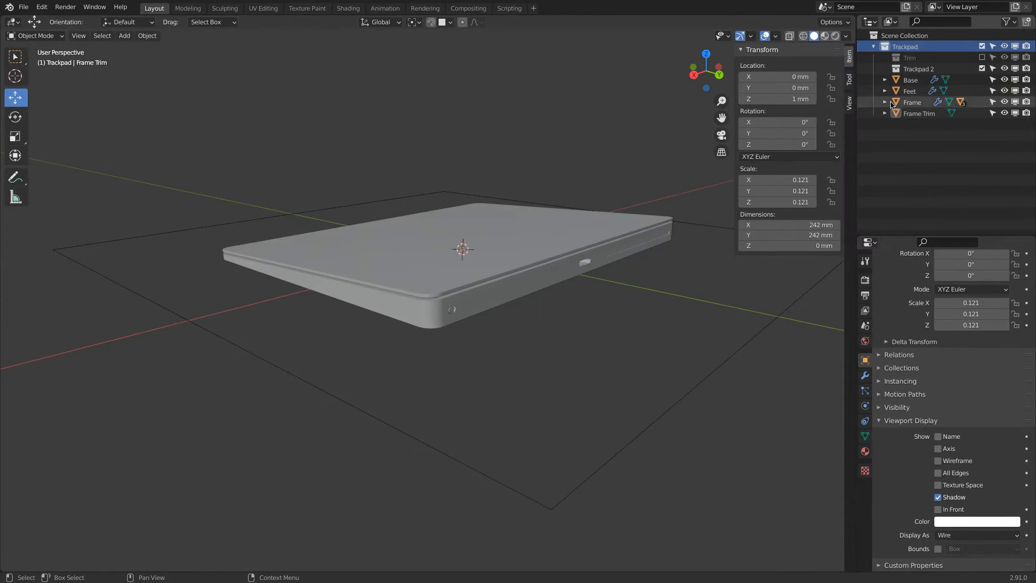
{"action": "double_click", "coordinate": [914, 70]}
{"action": "type", "text": "T"}
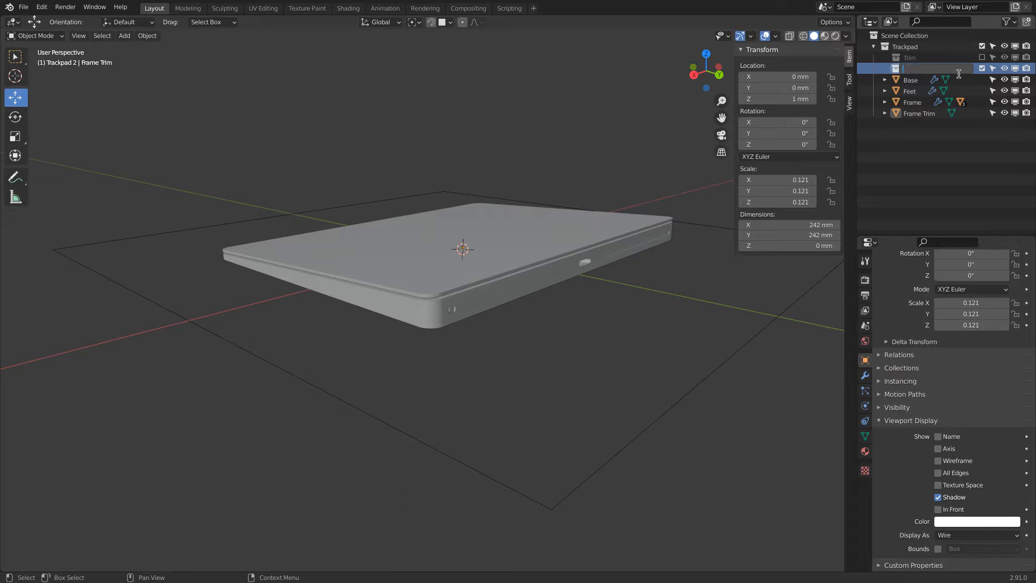
{"action": "key", "text": "Escape"}
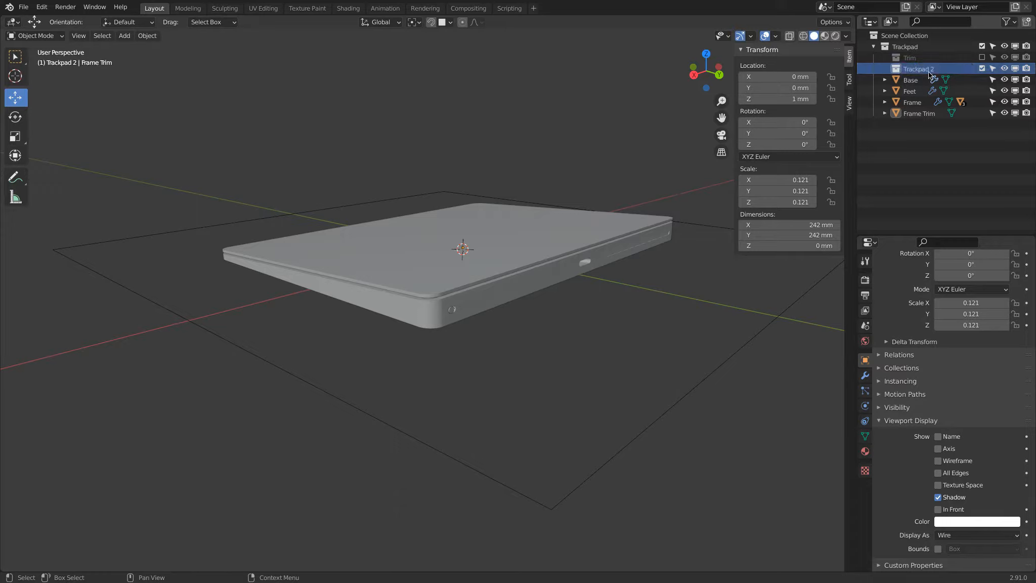
Rename the old Trim collection as Solids and the new empty collection as Trim.
{"action": "double_click", "coordinate": [911, 59]}
{"action": "type", "text": "Solids"}
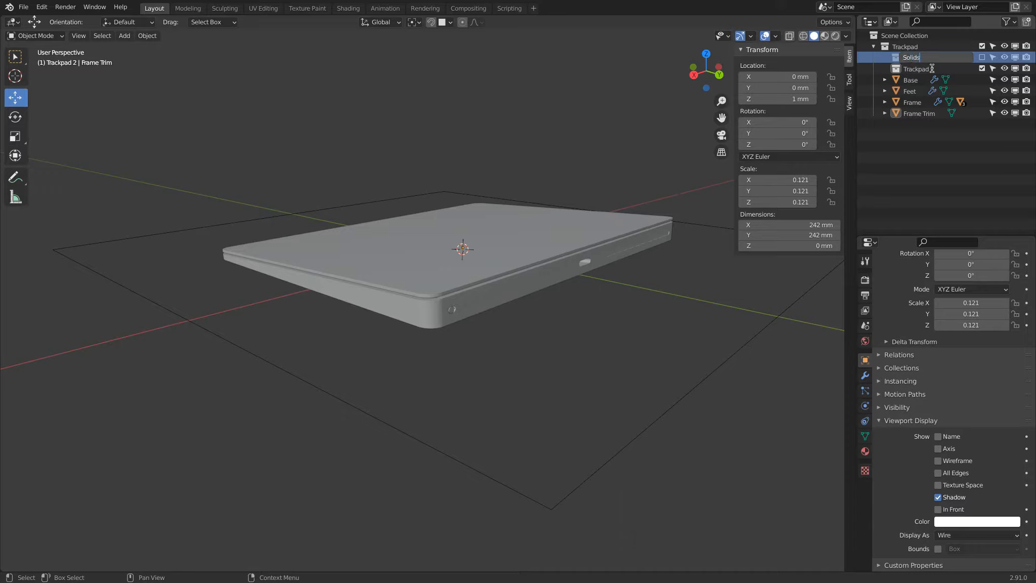
{"action": "key", "text": "Return"}
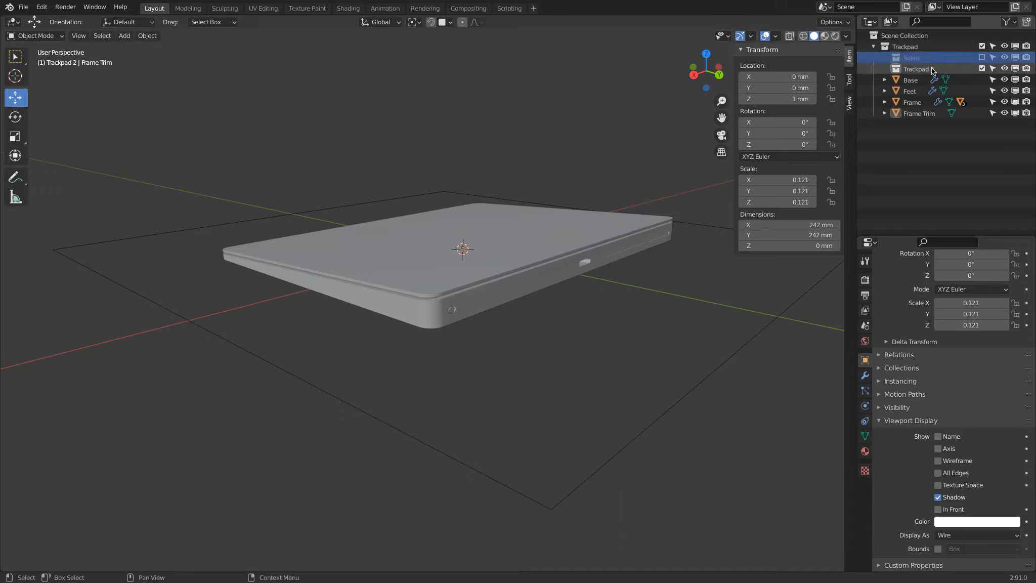
{"action": "double_click", "coordinate": [929, 70]}
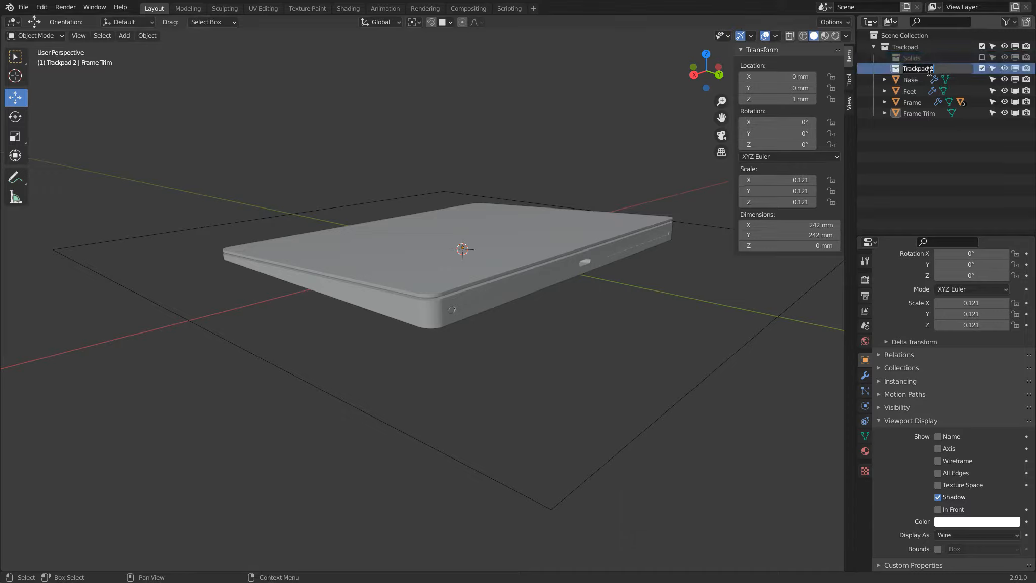
{"action": "type", "text": "Trim"}
{"action": "key", "text": "Return"}
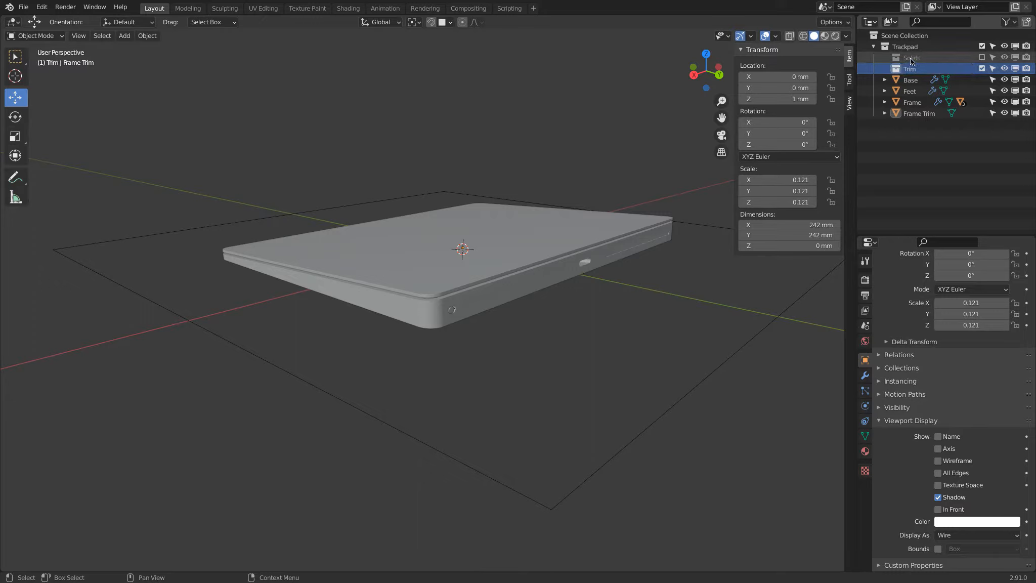
Check the collection used by Frame's Interface modifier, and move the Frame Trim plane and the Solids collection into the Trim collection.
{"action": "left_click", "coordinate": [456, 309]}
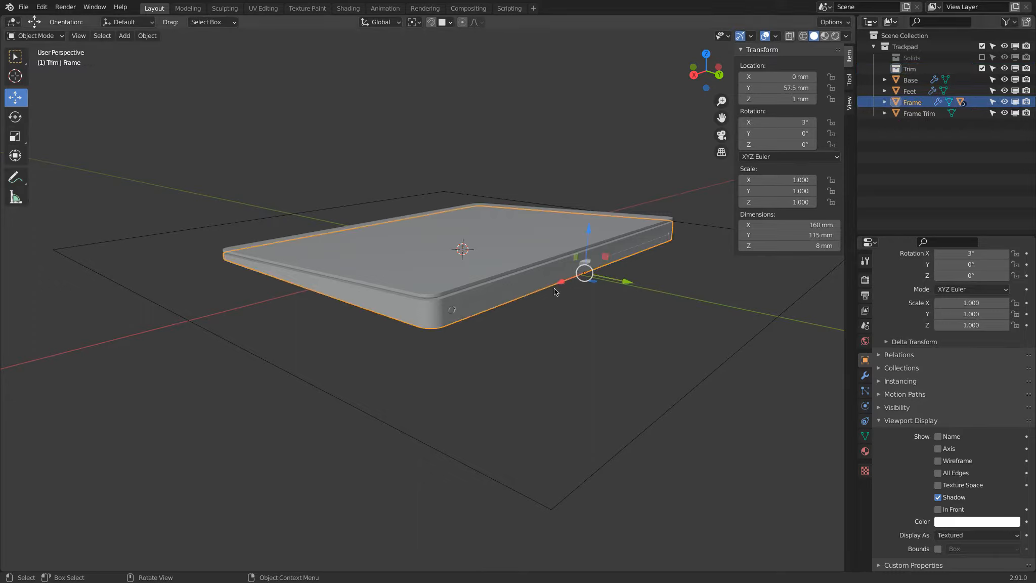
{"action": "left_click", "coordinate": [865, 375]}
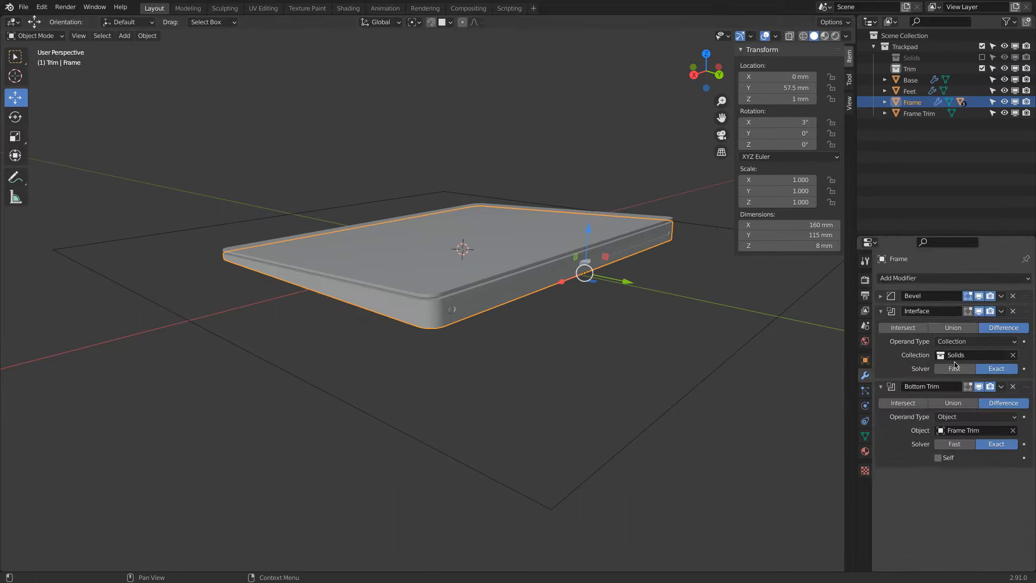
{"action": "left_click", "coordinate": [918, 114]}
{"action": "left_click_drag", "start_coordinate": [918, 118], "coordinate": [917, 67]}
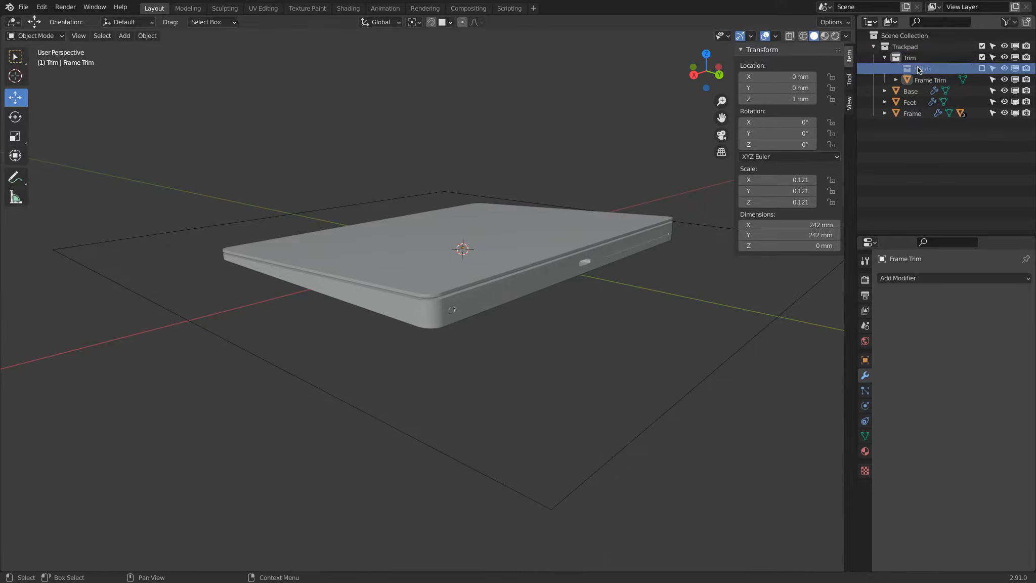
Exclude the Trim collection with its nested Solids collection from the view layer, and inspect the trackpad's underside.
{"action": "left_click", "coordinate": [981, 60]}
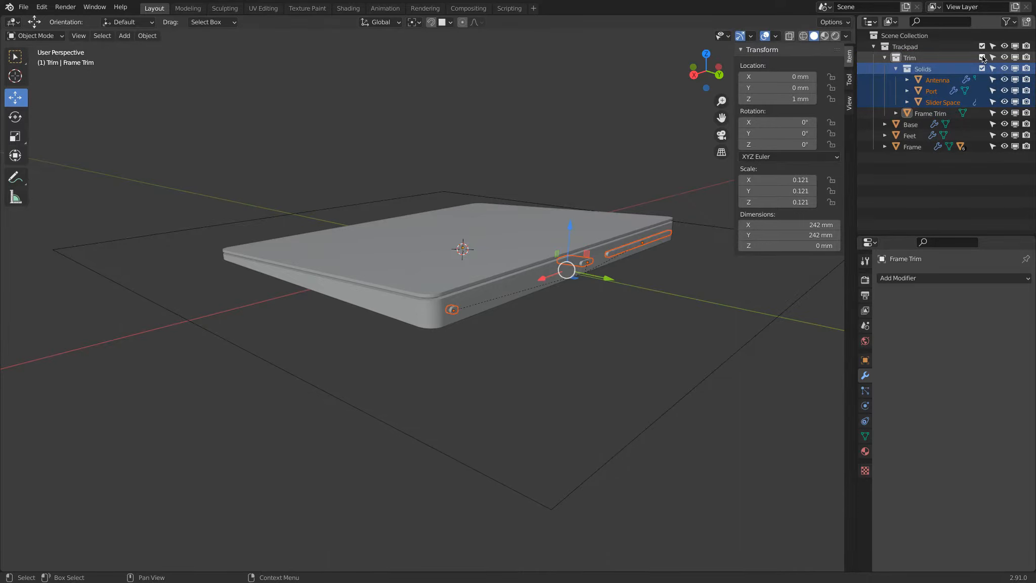
{"action": "left_click", "coordinate": [982, 58]}
{"action": "middle_click_drag", "start_coordinate": [593, 368], "coordinate": [426, 337]}
{"action": "scroll", "coordinate": [425, 337], "scroll_direction": "down", "scroll_amount": 2}
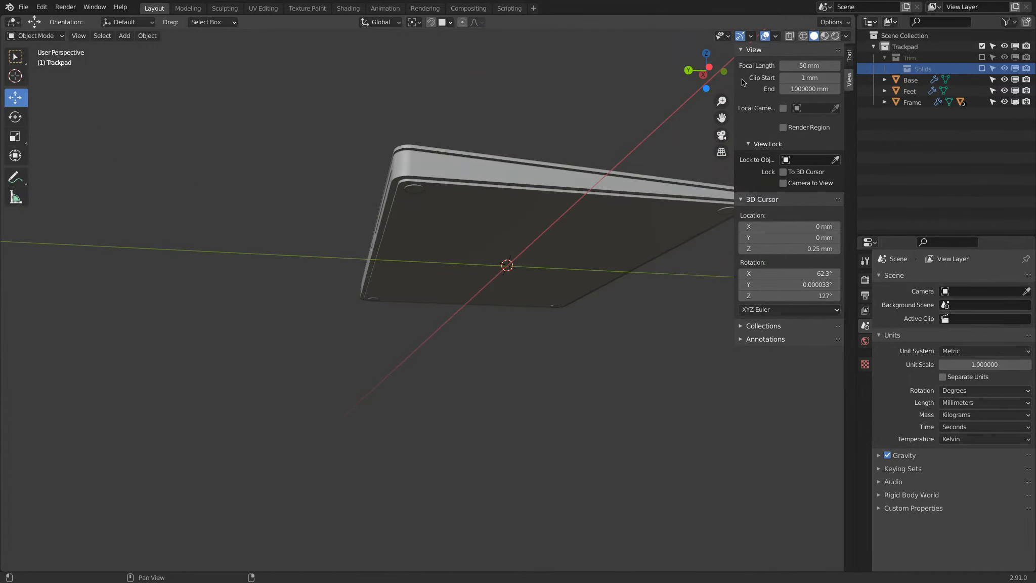
Check the whole trackpad's face orientation with the viewport overlay, switch the overlay off again, and inspect the wedge profile.
{"action": "left_click", "coordinate": [775, 36]}
{"action": "left_click", "coordinate": [706, 234]}
{"action": "middle_click_drag", "start_coordinate": [633, 245], "coordinate": [210, 297]}
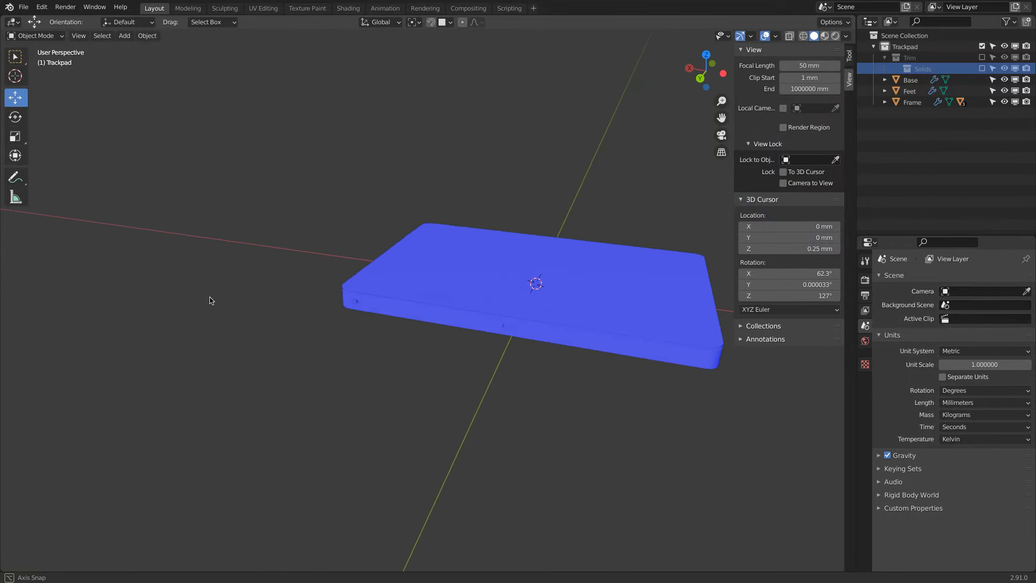
{"action": "left_click", "coordinate": [775, 36]}
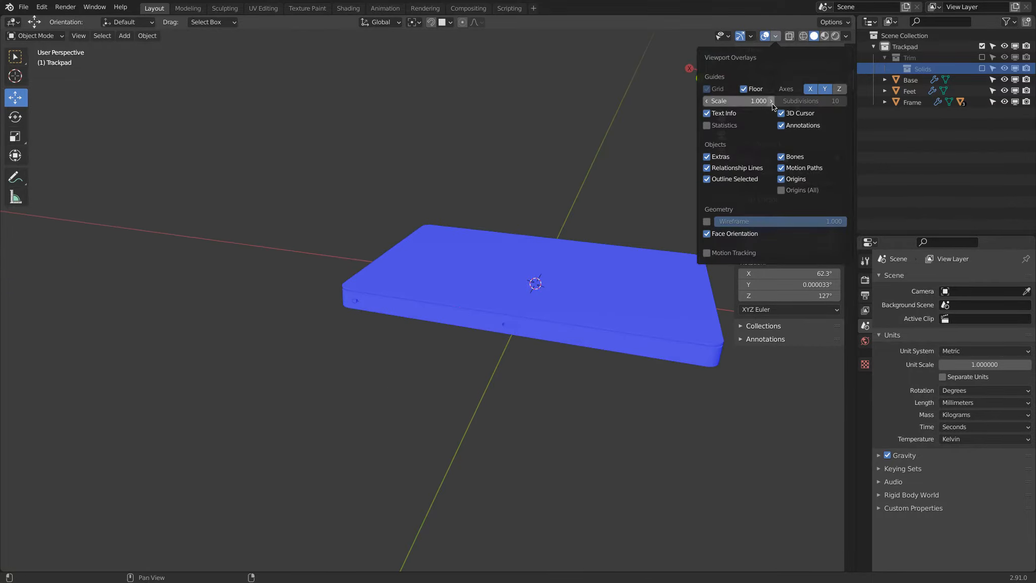
{"action": "left_click", "coordinate": [706, 234]}
{"action": "middle_click_drag", "start_coordinate": [592, 276], "coordinate": [536, 266]}
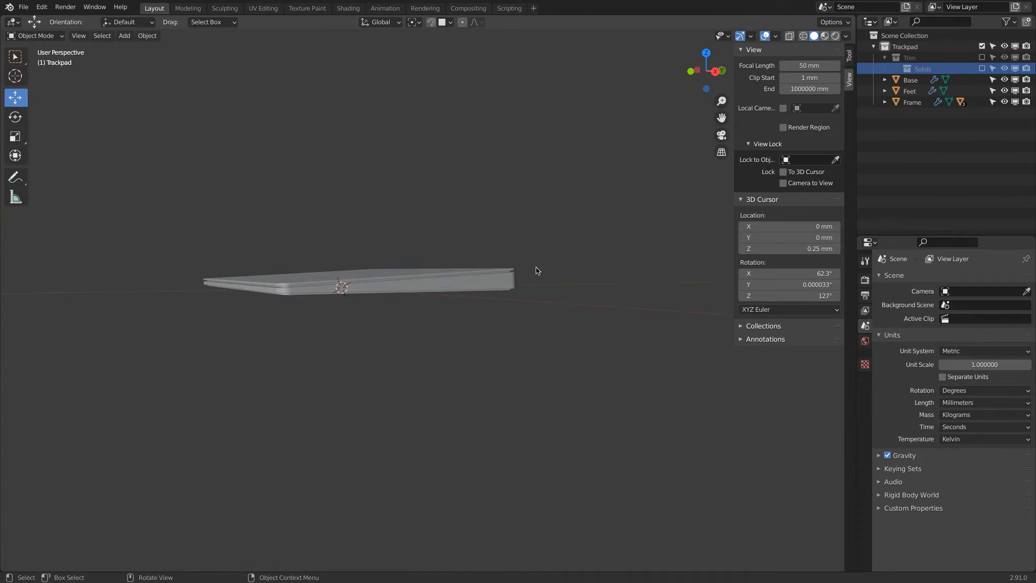
{"action": "middle_click_drag", "start_coordinate": [514, 236], "coordinate": [519, 303]}
Try the Frame object's X rotation at 0° and inspect the frame's shape.
{"action": "left_click", "coordinate": [445, 310]}
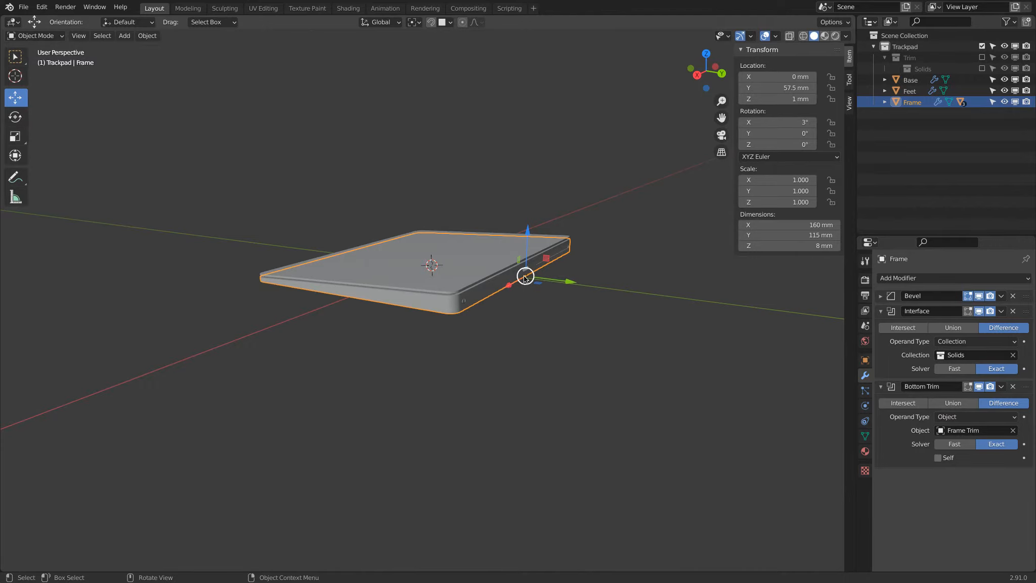
{"action": "left_click", "coordinate": [771, 122]}
{"action": "type", "text": "3d"}
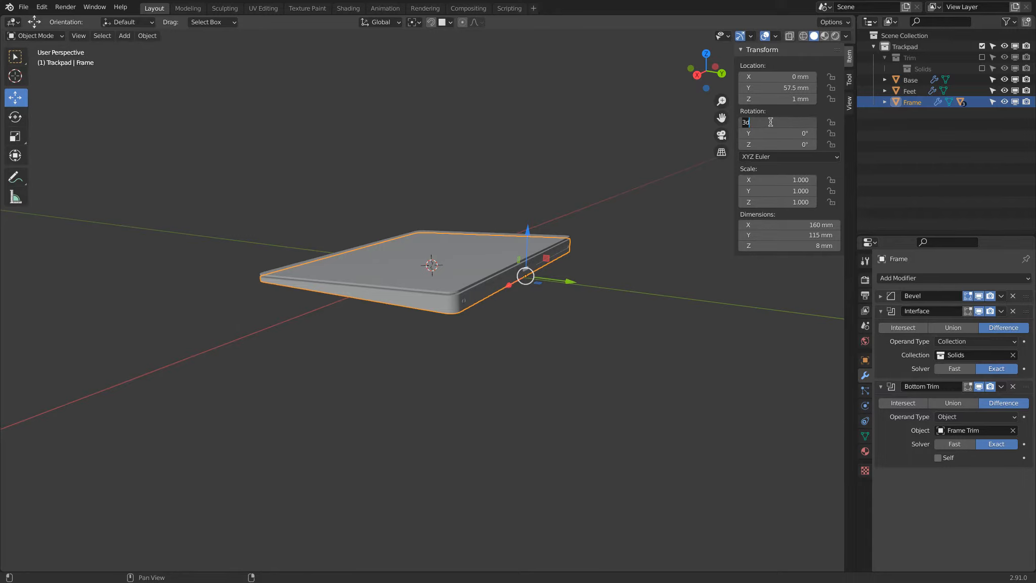
{"action": "key", "text": "Return"}
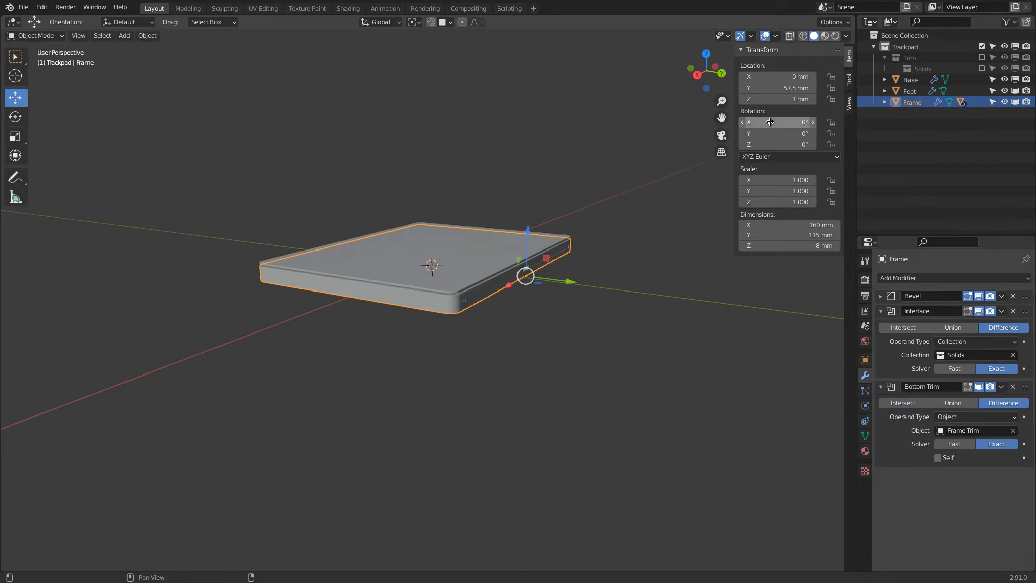
{"action": "middle_click_drag", "start_coordinate": [309, 310], "coordinate": [271, 308]}
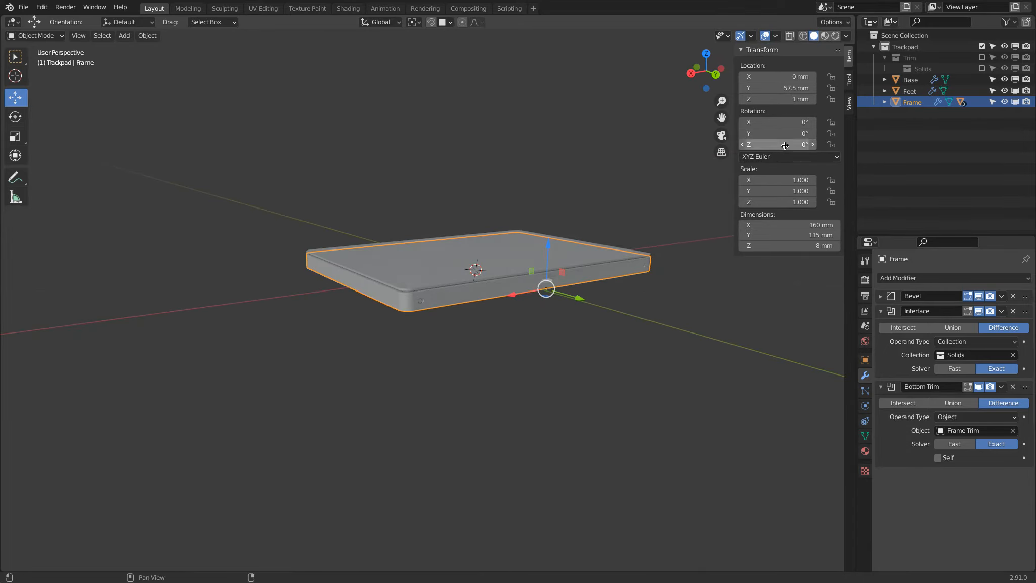
Set the Frame object's X rotation back to 3°.
{"action": "left_click", "coordinate": [785, 120]}
{"action": "type", "text": "3"}
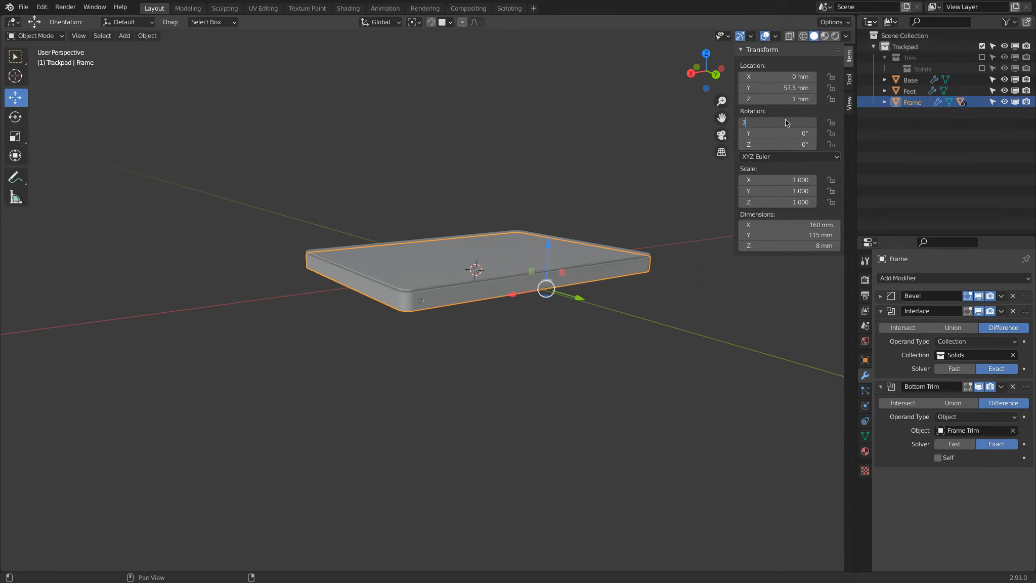
{"action": "key", "text": "Return"}
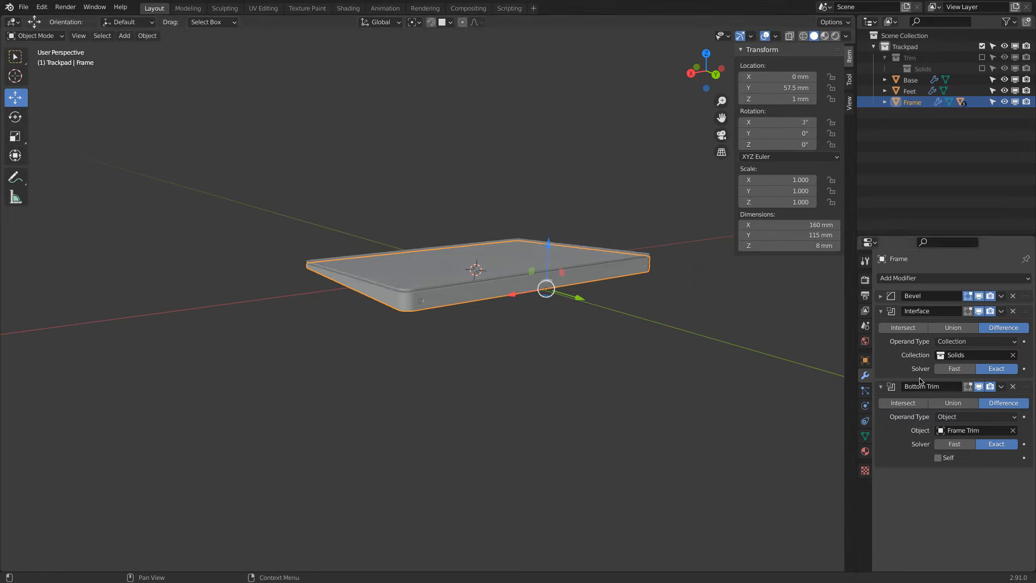
Examine the gap between the Base and the Frame's edge from directly below, and deselect the Base in a perspective view of the whole trackpad.
{"action": "middle_click_drag", "start_coordinate": [439, 470], "coordinate": [527, 357]}
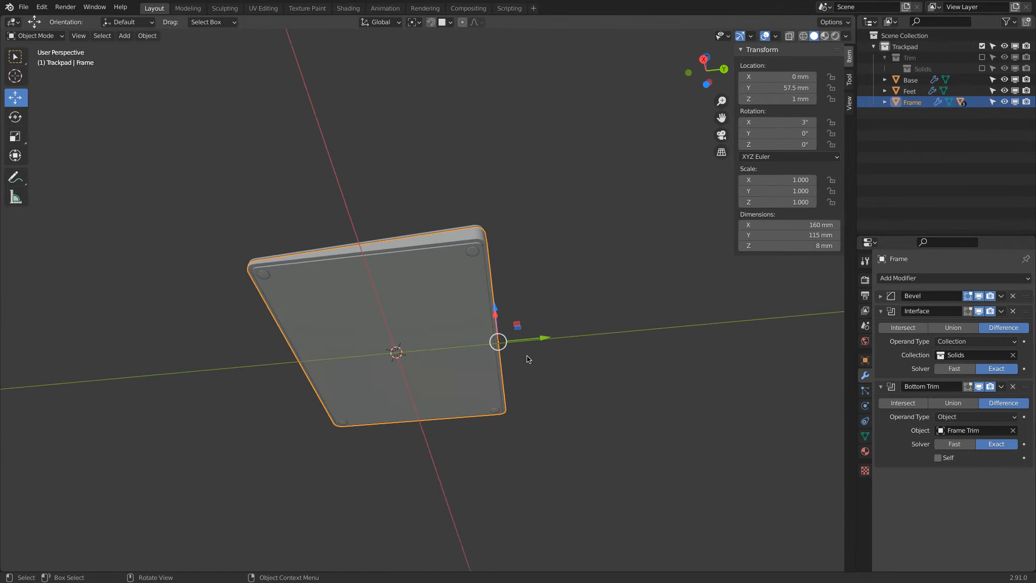
{"action": "left_click", "coordinate": [705, 84]}
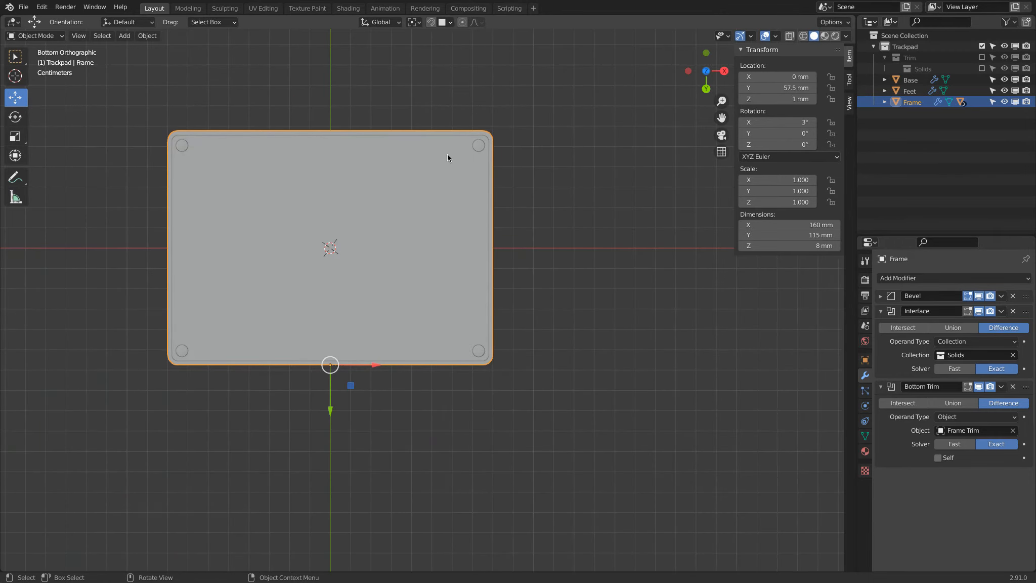
{"action": "scroll", "coordinate": [559, 122], "scroll_direction": "up", "scroll_amount": 3}
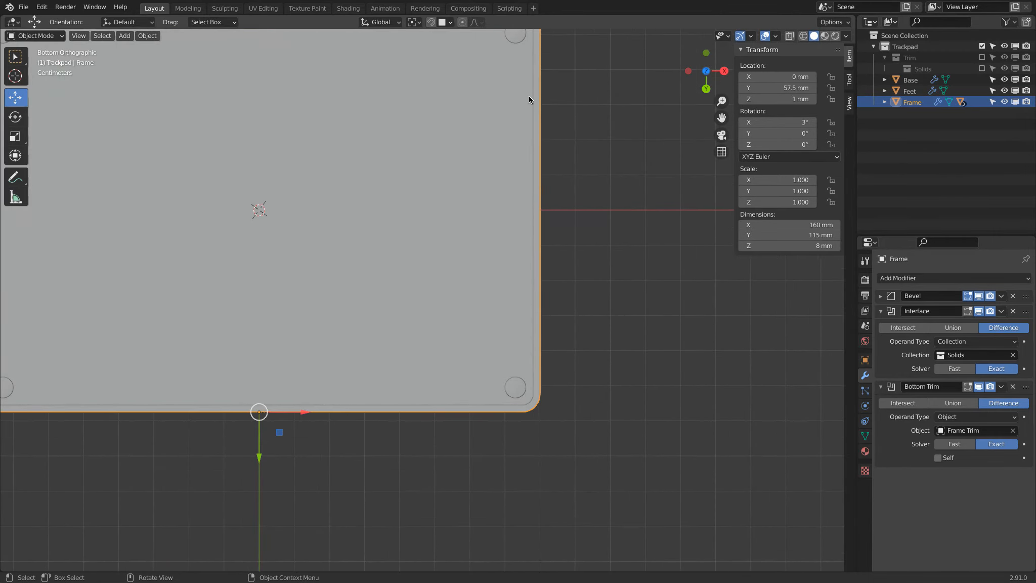
{"action": "middle_click_drag", "start_coordinate": [520, 121], "coordinate": [469, 287], "text": "shift"}
{"action": "scroll", "coordinate": [487, 197], "scroll_direction": "up", "scroll_amount": 2}
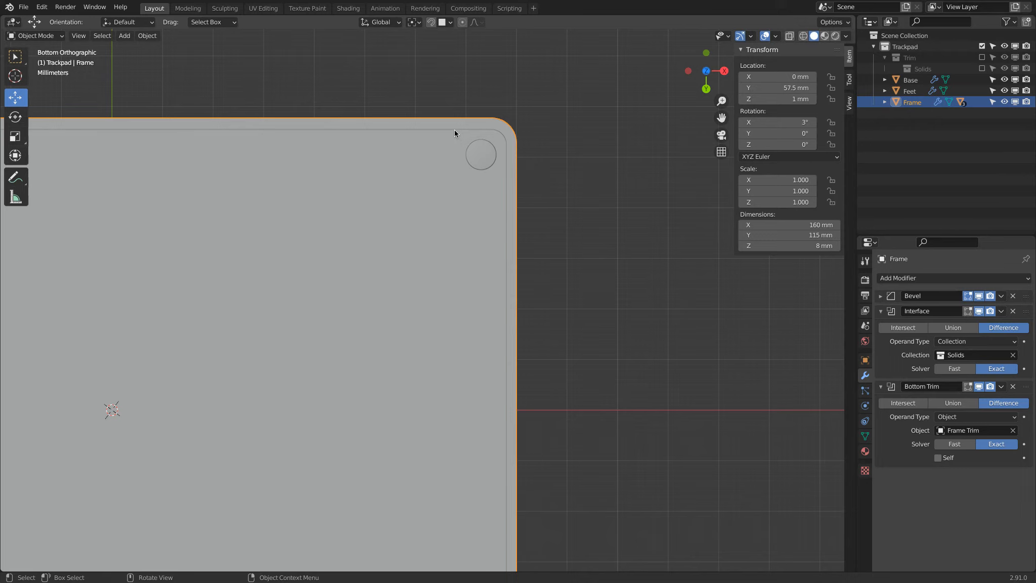
{"action": "left_click", "coordinate": [454, 142]}
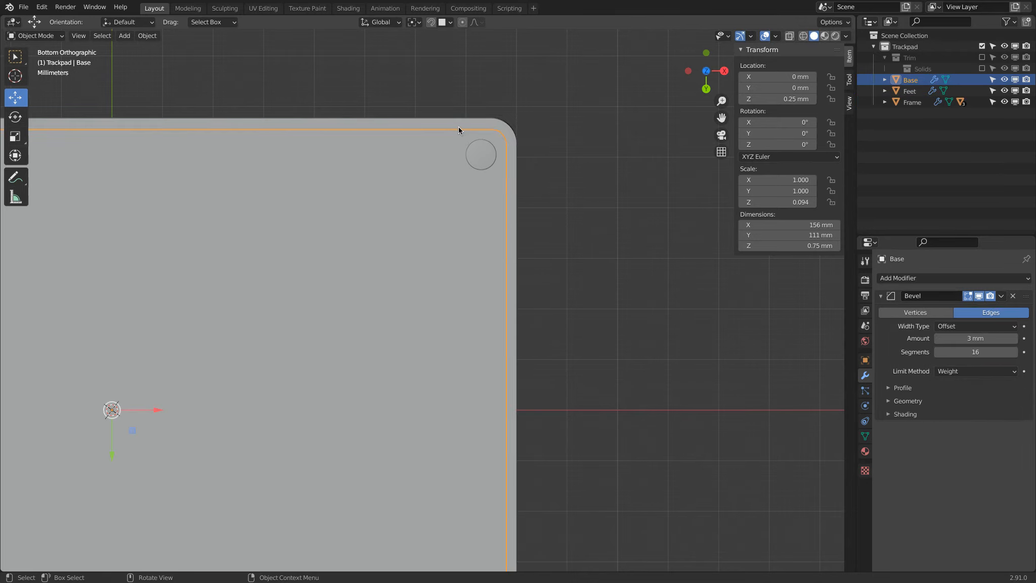
{"action": "scroll", "coordinate": [453, 152], "scroll_direction": "down", "scroll_amount": 1}
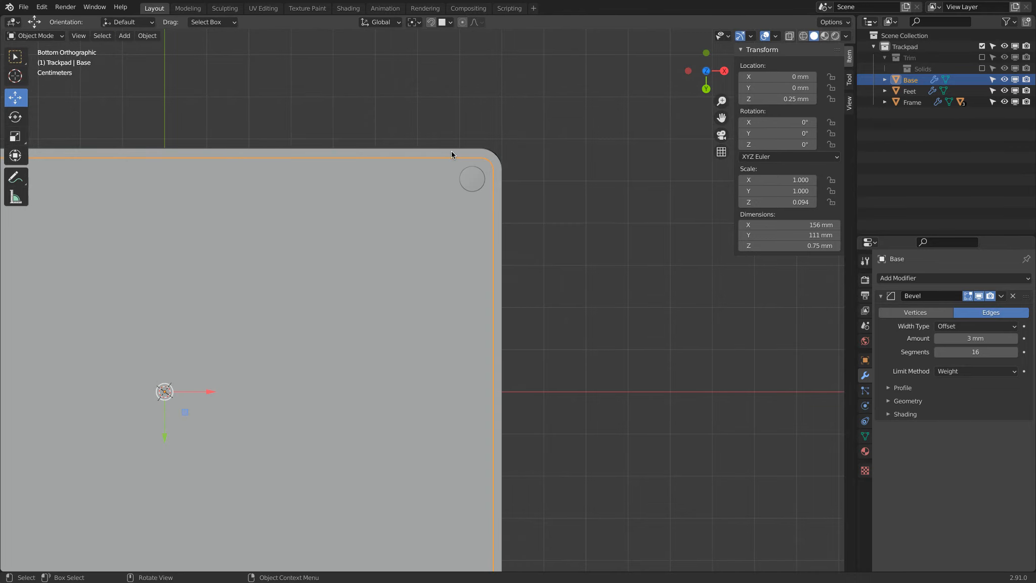
{"action": "scroll", "coordinate": [452, 156], "scroll_direction": "down", "scroll_amount": 3}
{"action": "middle_click_drag", "start_coordinate": [474, 153], "coordinate": [323, 210]}
{"action": "left_click", "coordinate": [345, 283]}
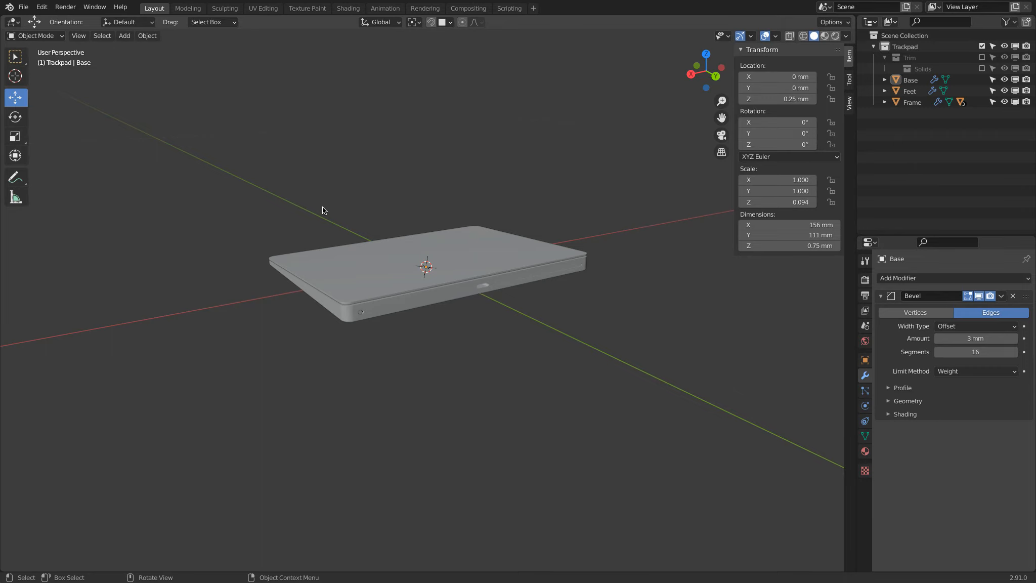
{"action": "scroll", "coordinate": [324, 208], "scroll_direction": "up", "scroll_amount": 1}
{"action": "key", "text": "ctrl"}
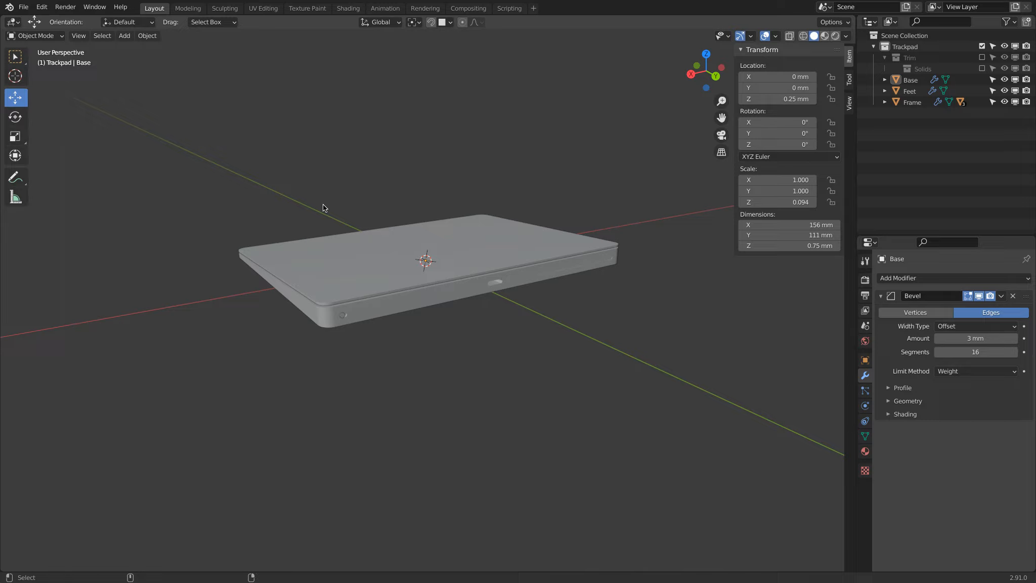